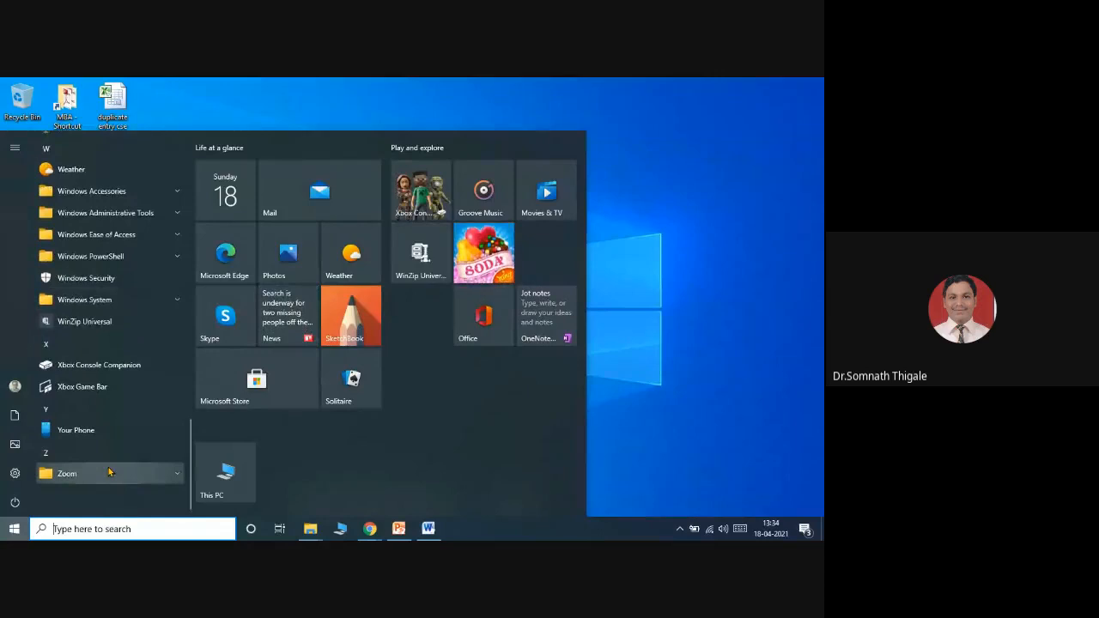
Browse the Microsoft Office 2010 apps folder in the Start list, then return to the desktop
scroll(109, 472, "up", 6)
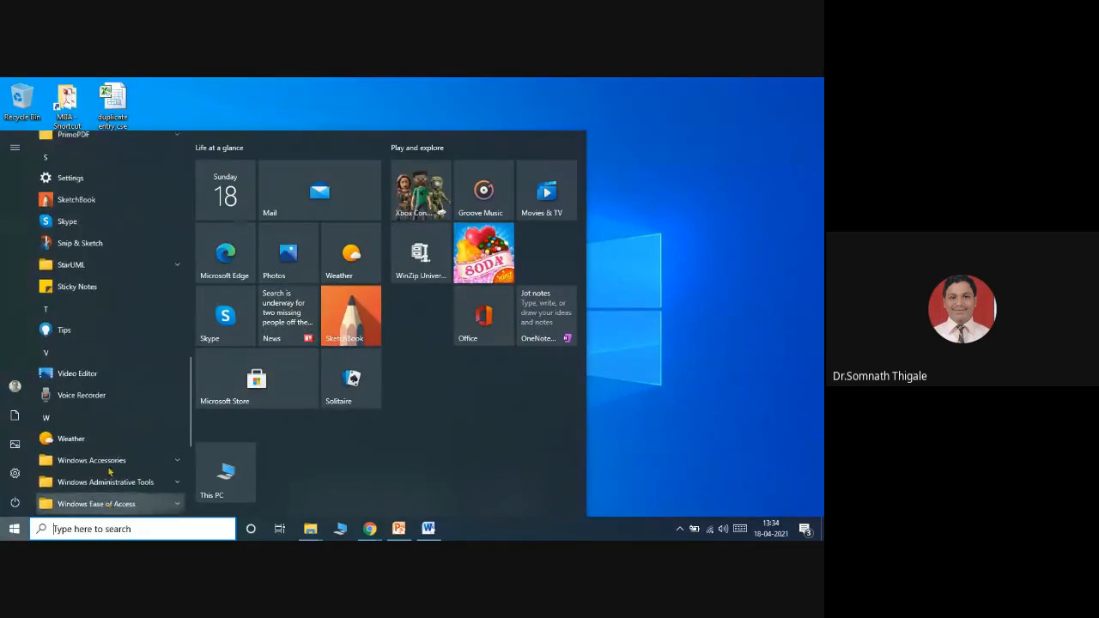
scroll(109, 472, "up", 4)
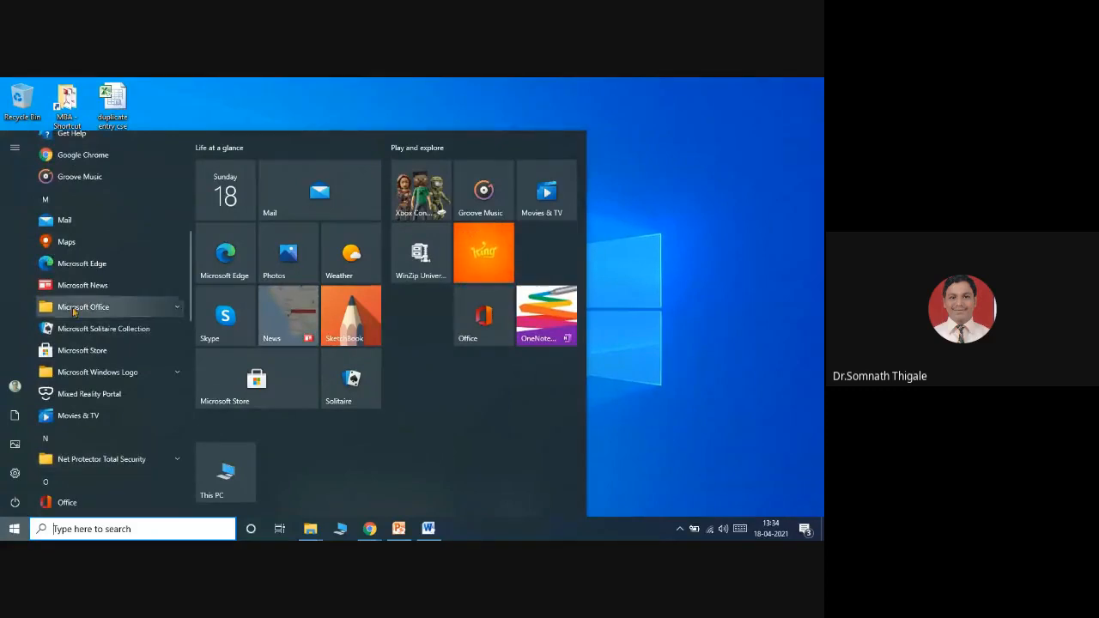
left_click(179, 309)
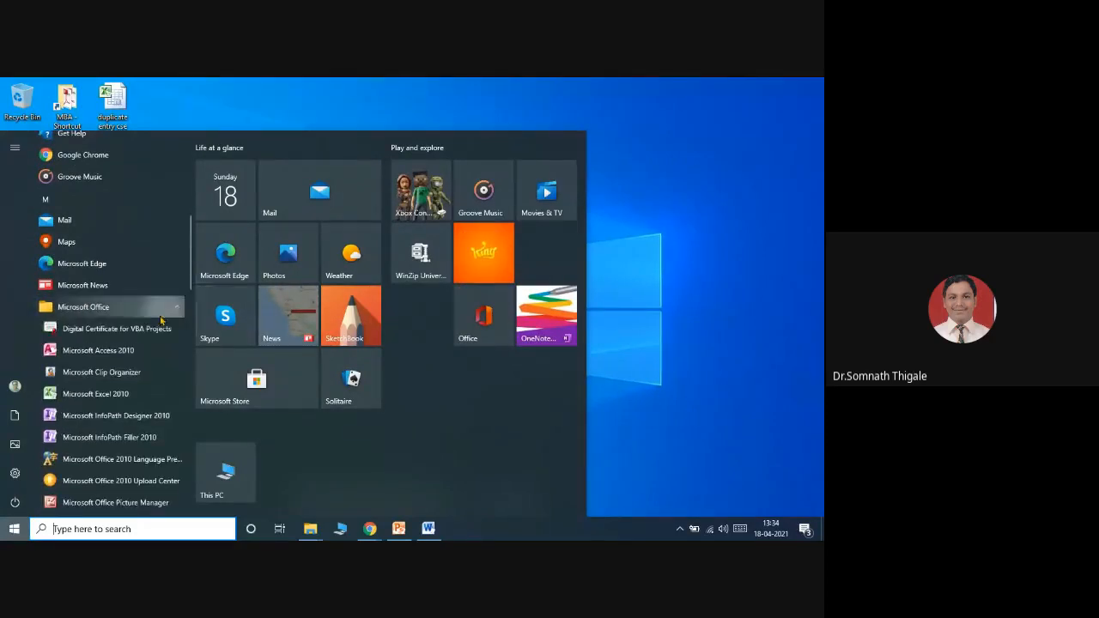
scroll(111, 450, "down", 4)
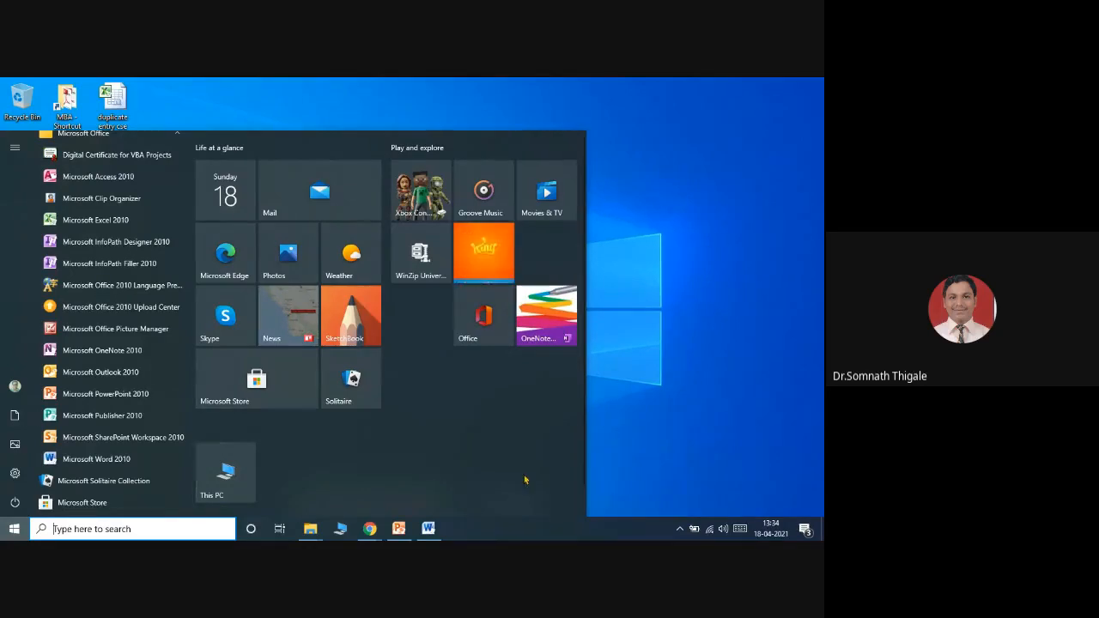
left_click(660, 296)
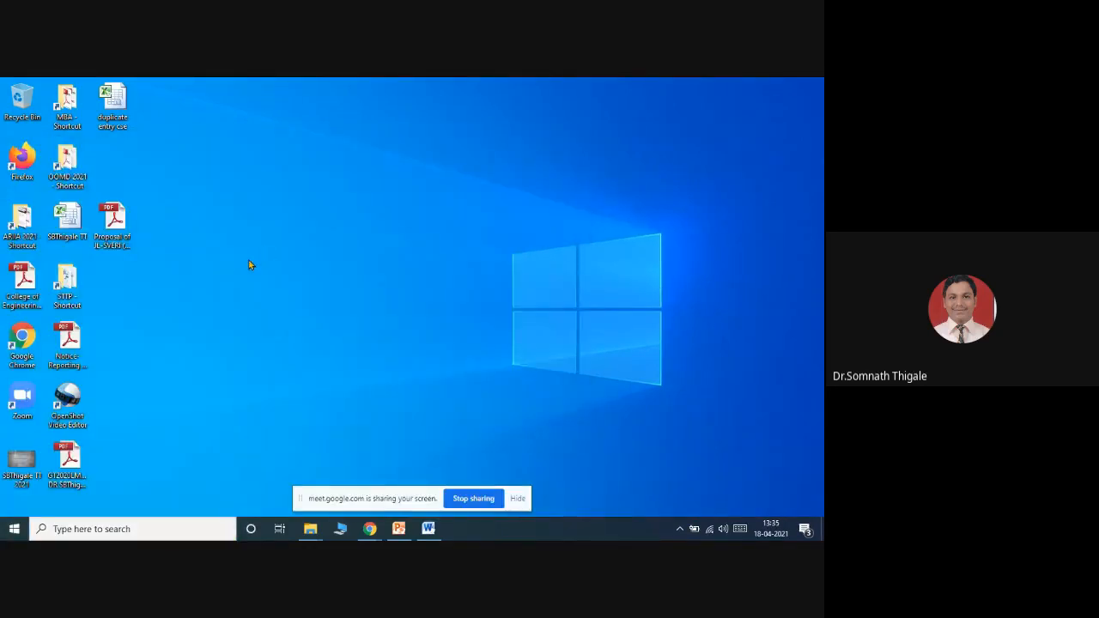
Create a new Microsoft Word Document on the desktop with its default name and open it
right_click(266, 240)
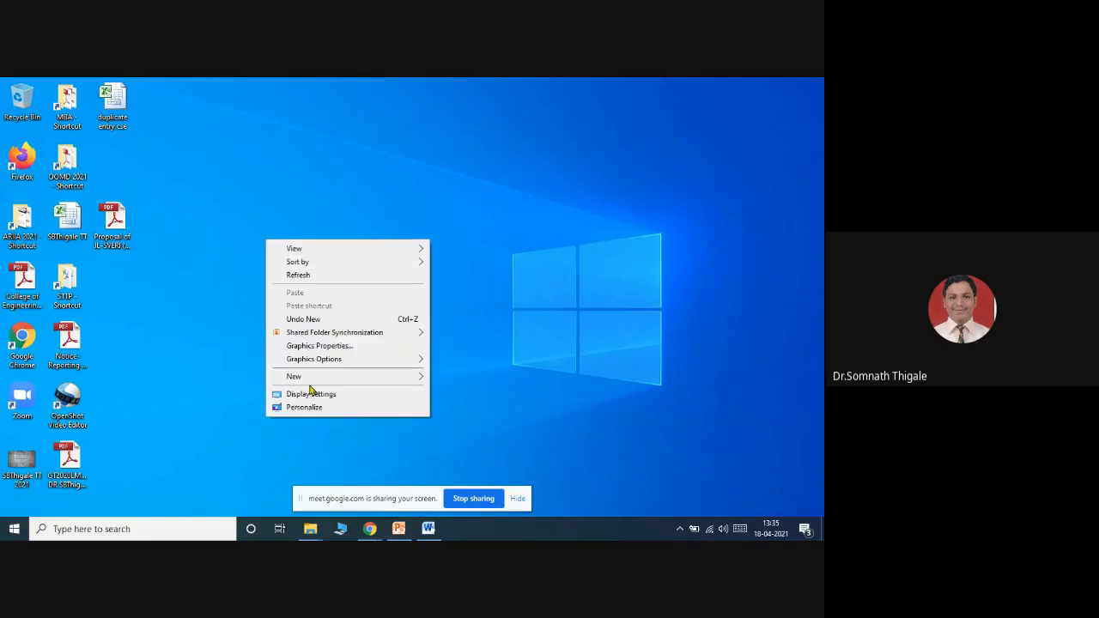
mouse_move(309, 380)
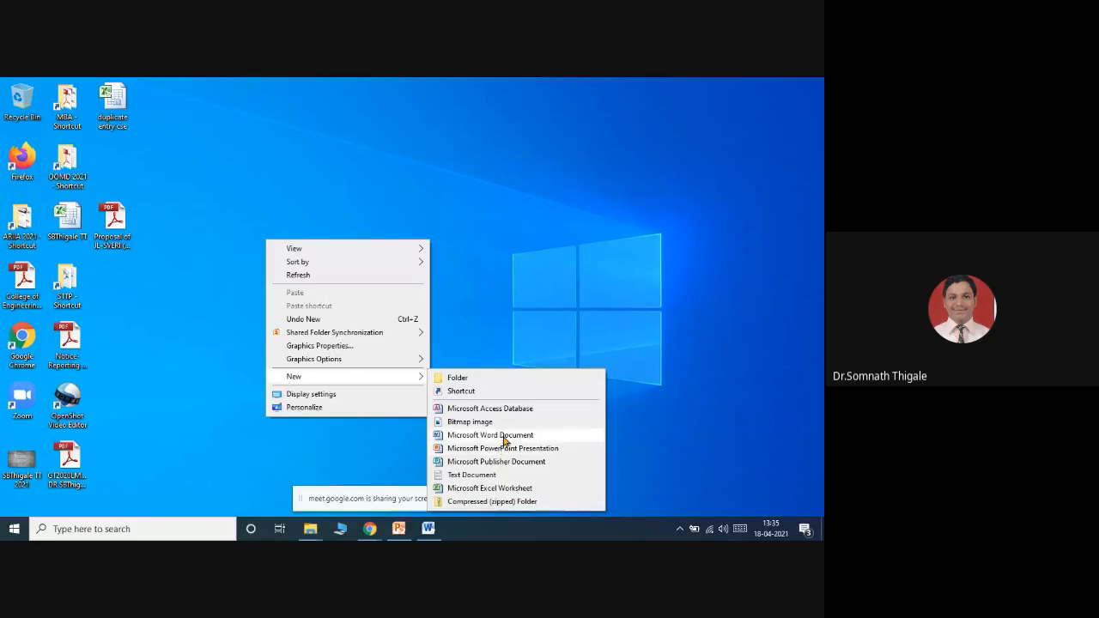
left_click(503, 436)
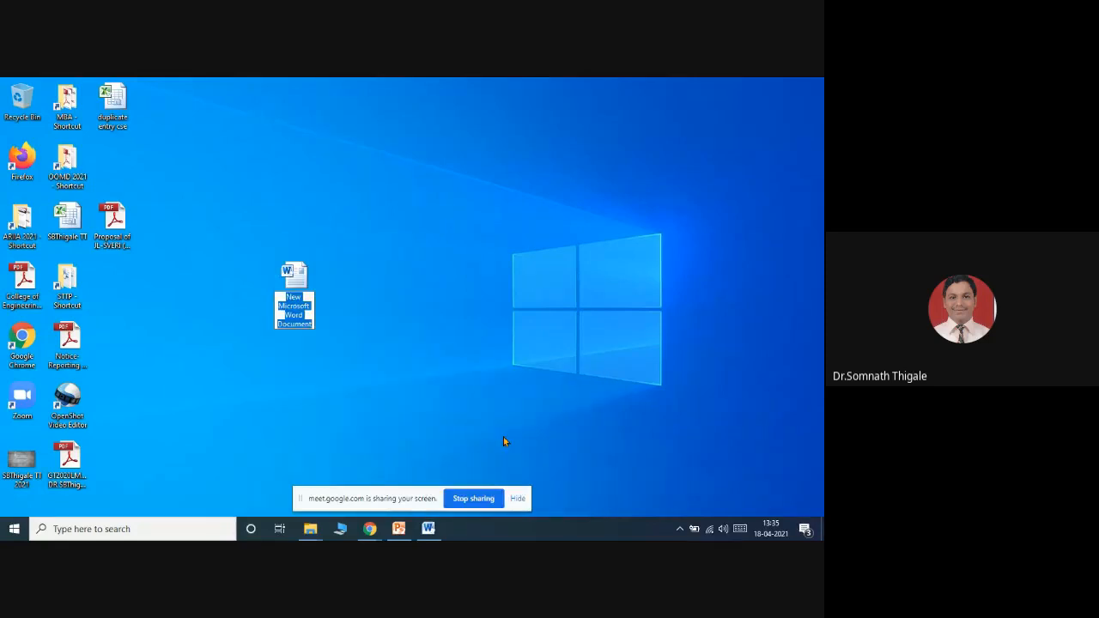
left_click(505, 441)
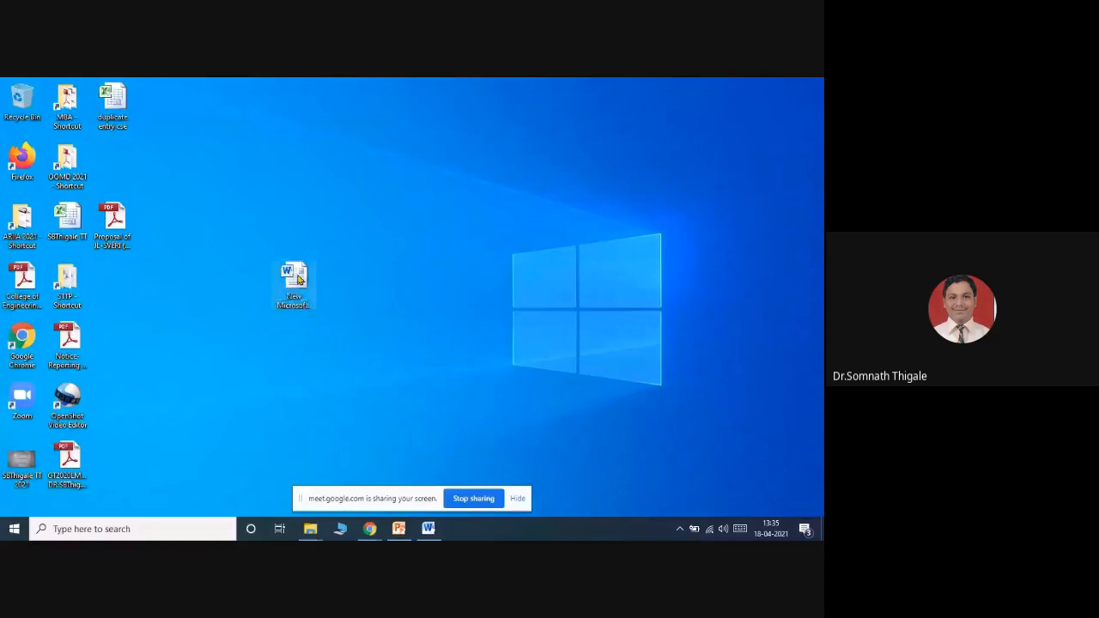
double_click(295, 279)
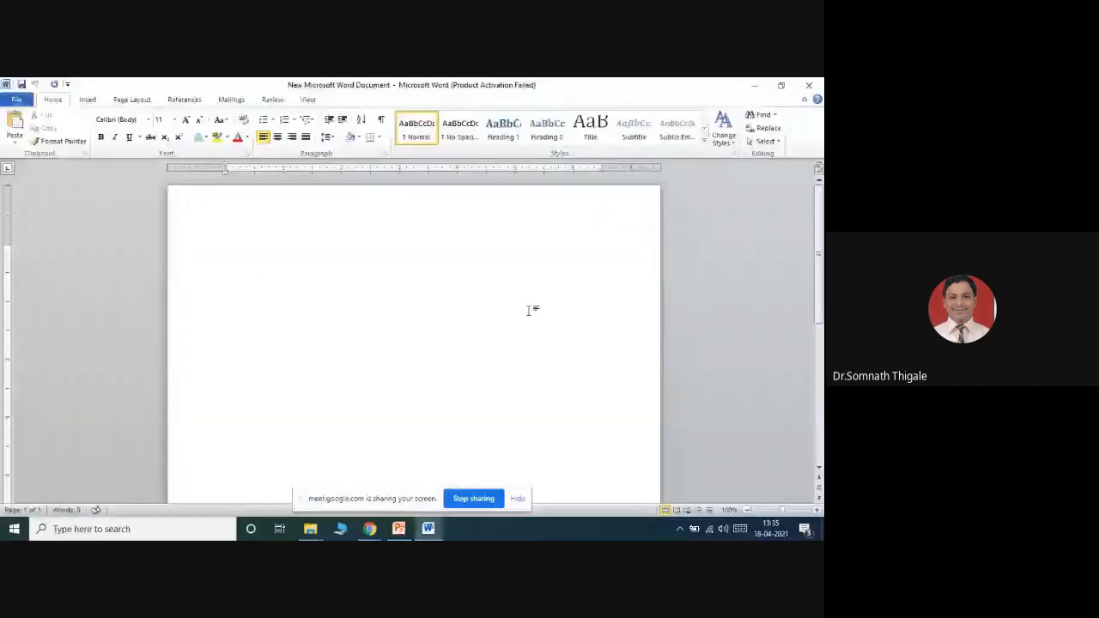
Dismiss the sharing notice and type 'This is my first document.' as the first line
left_click(523, 501)
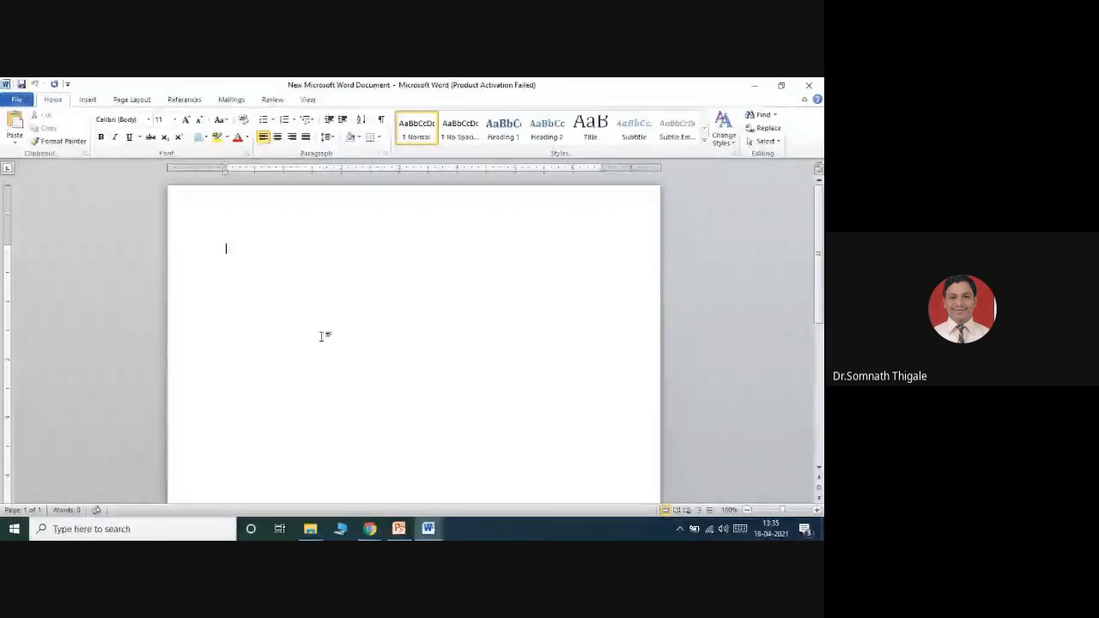
type("Thi s")
key("BackSpace")
key("BackSpace")
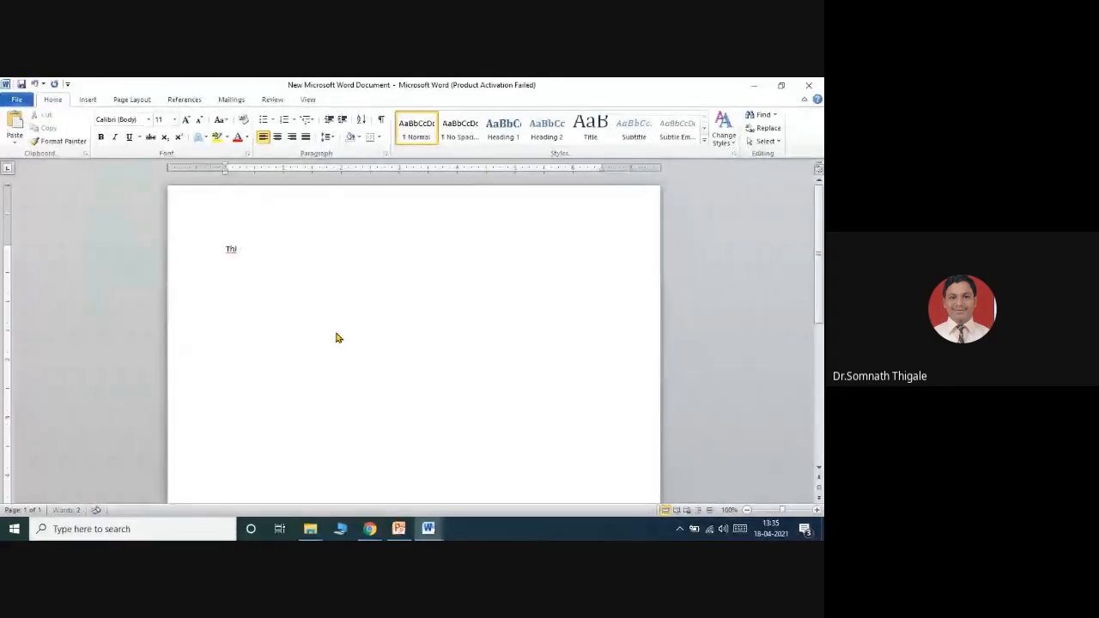
type("s is my first")
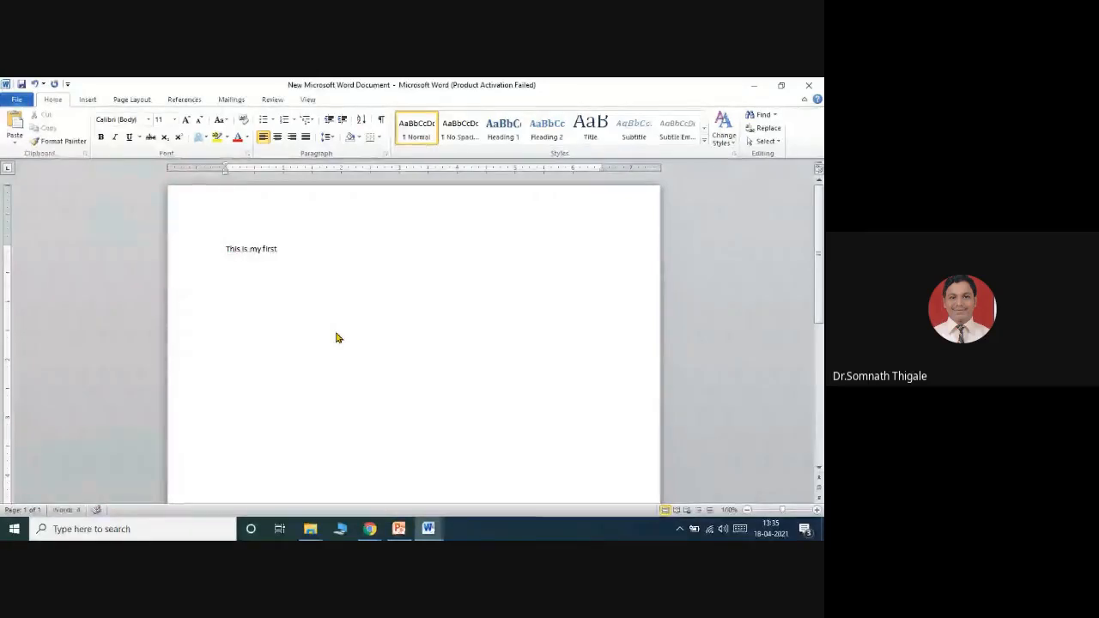
type(" dou")
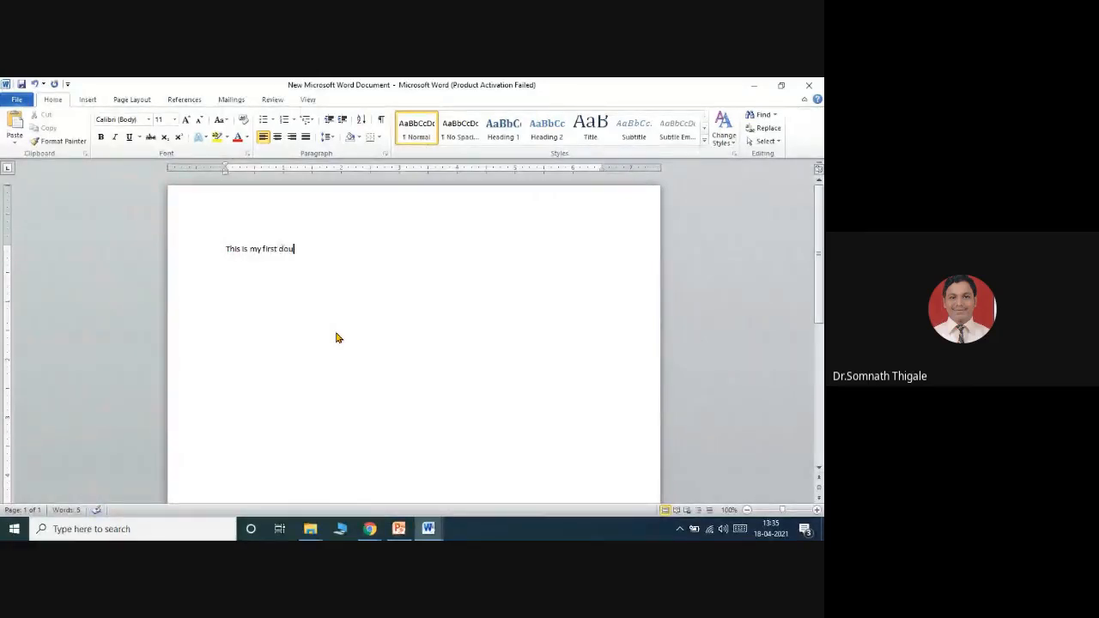
key("BackSpace")
type("cument.")
key("Return")
Type 'I want to learn word processing using MW.' on the second line
type("I want to learn word")
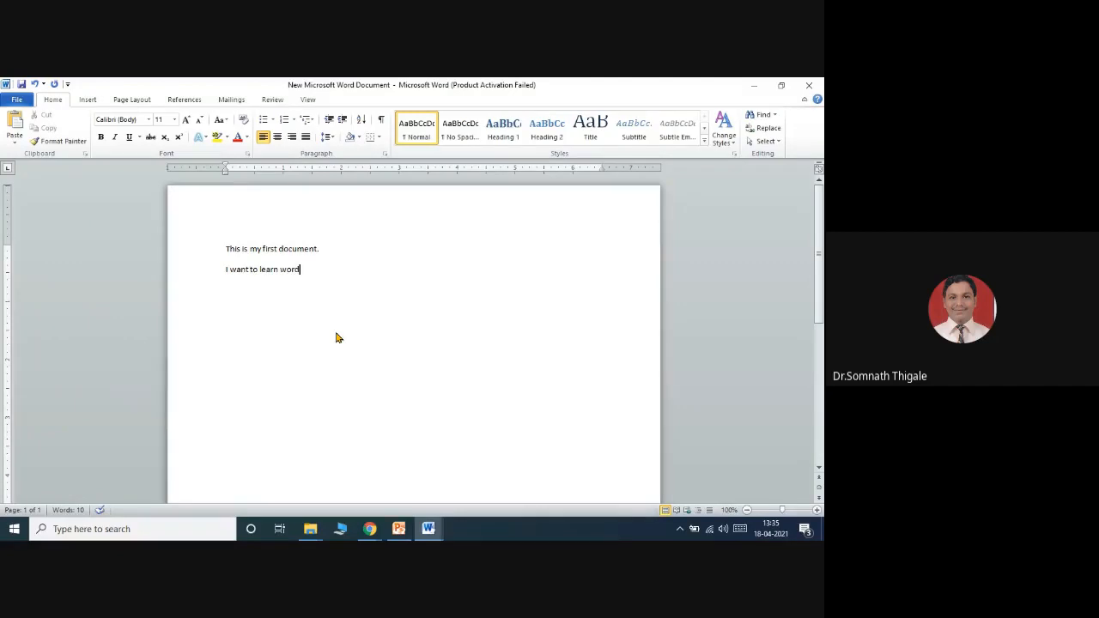
type("processing using MW")
type(".")
key("Return")
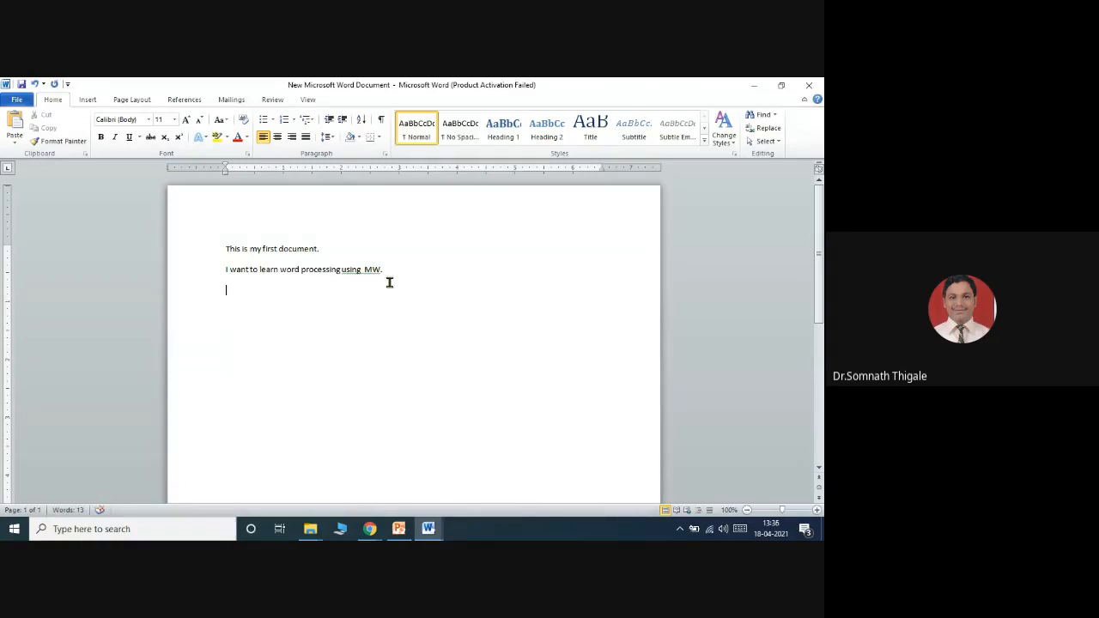
Delete one letter from 'want' and 'learn' so they read 'wan' and 'lern'
left_click(247, 271)
key("Delete")
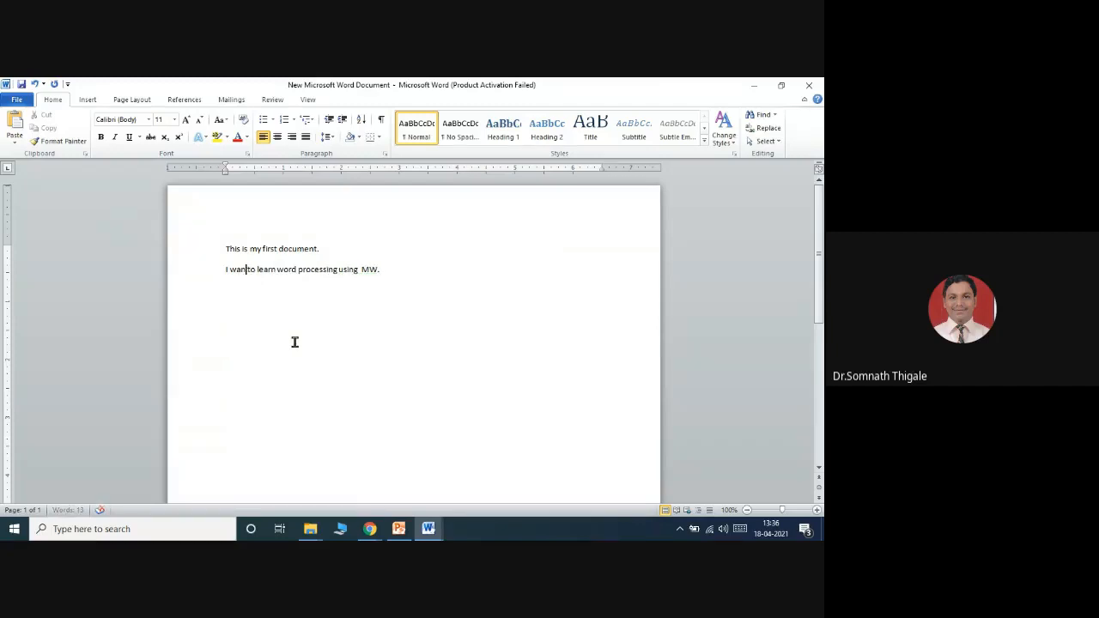
left_click(277, 340)
left_click(266, 270)
key("Right")
key("BackSpace")
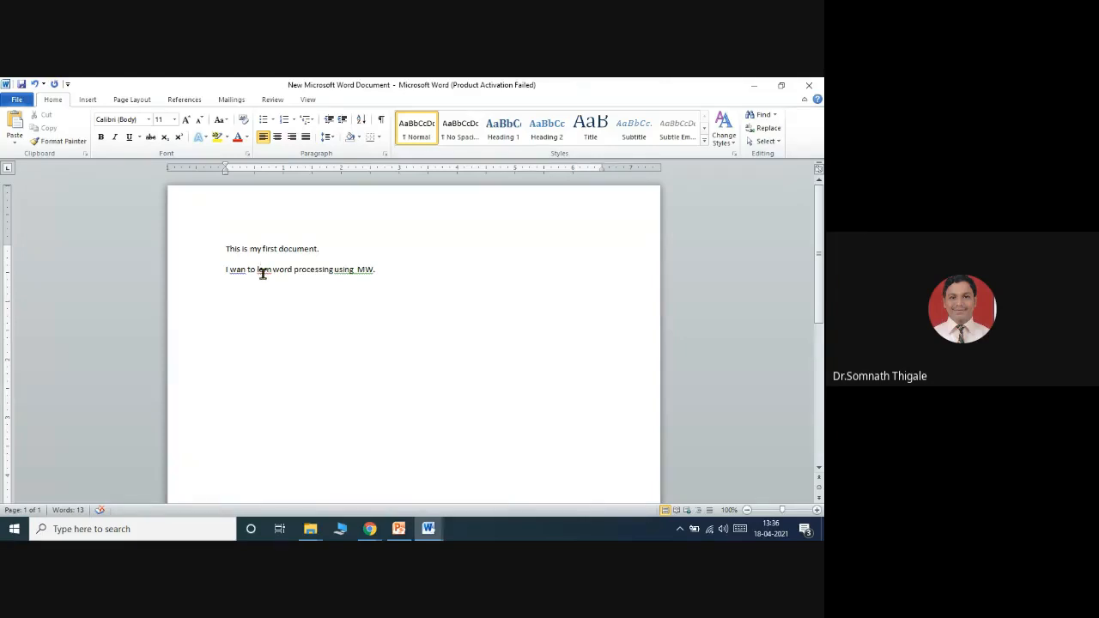
left_click(354, 269)
Accept Word's suggested correction for the flagged 'using MW' text
right_click(350, 270)
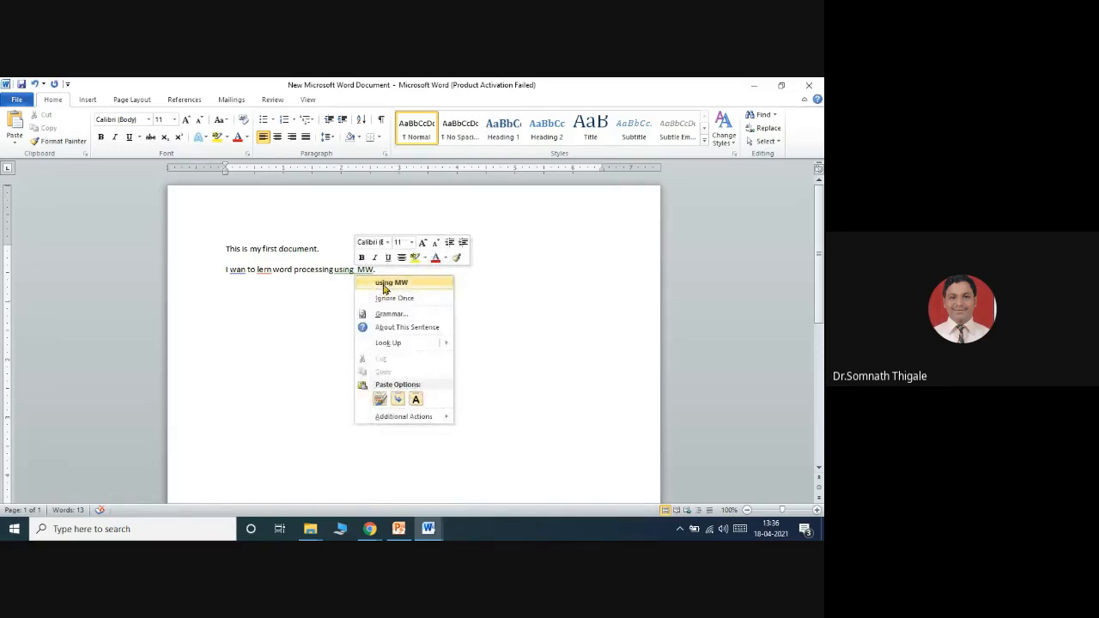
left_click(384, 284)
left_click(355, 270)
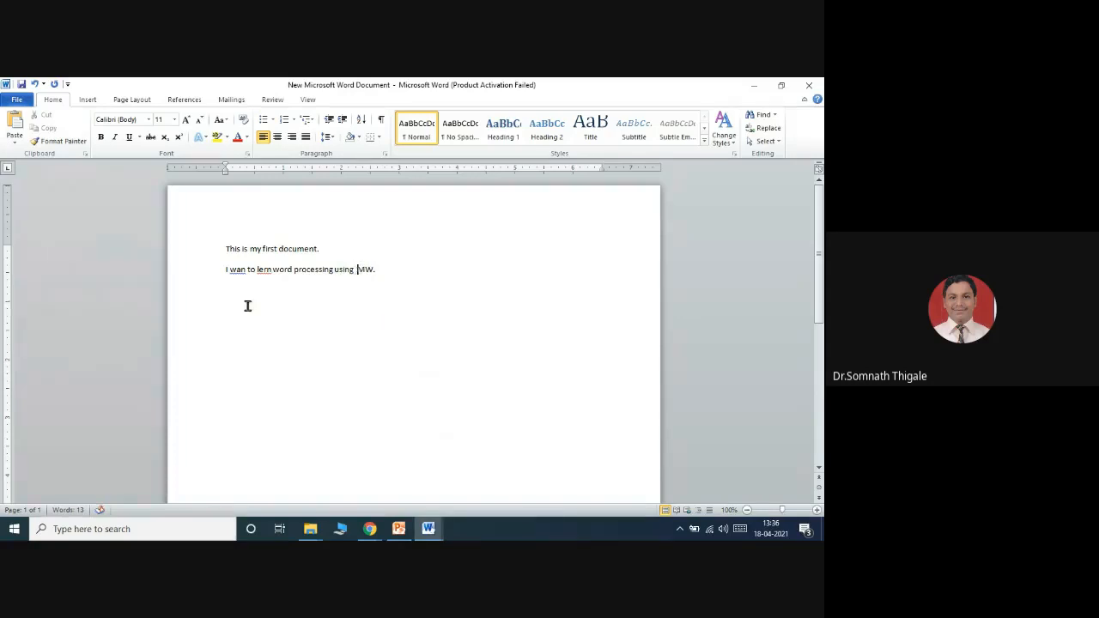
Correct 'lern' to 'learn' and 'wan' to 'want' using the spelling suggestions
right_click(264, 271)
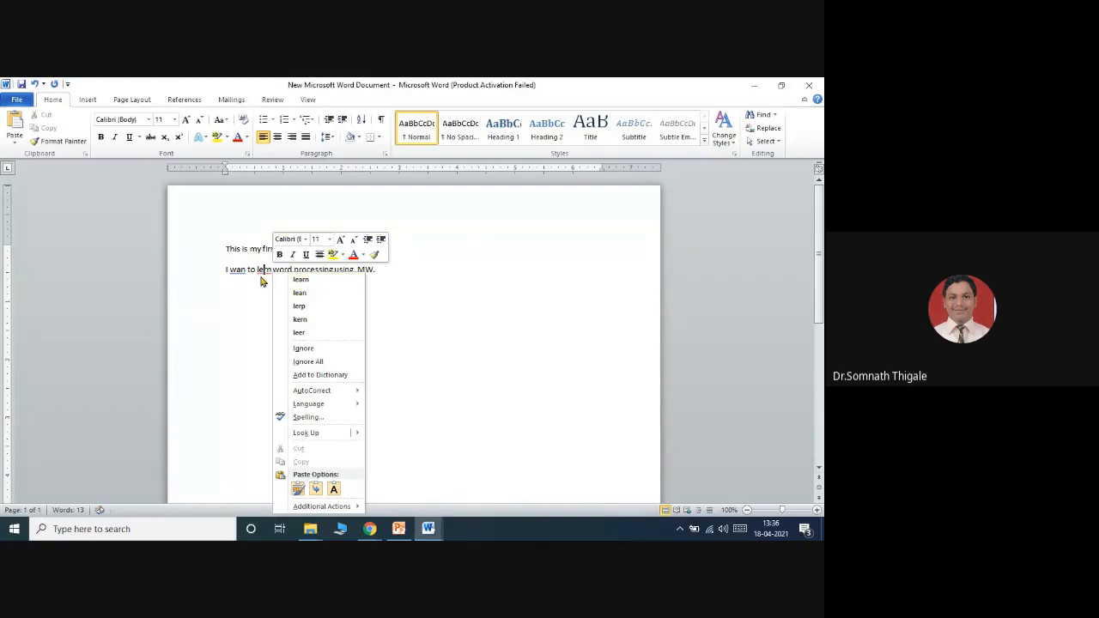
left_click(262, 285)
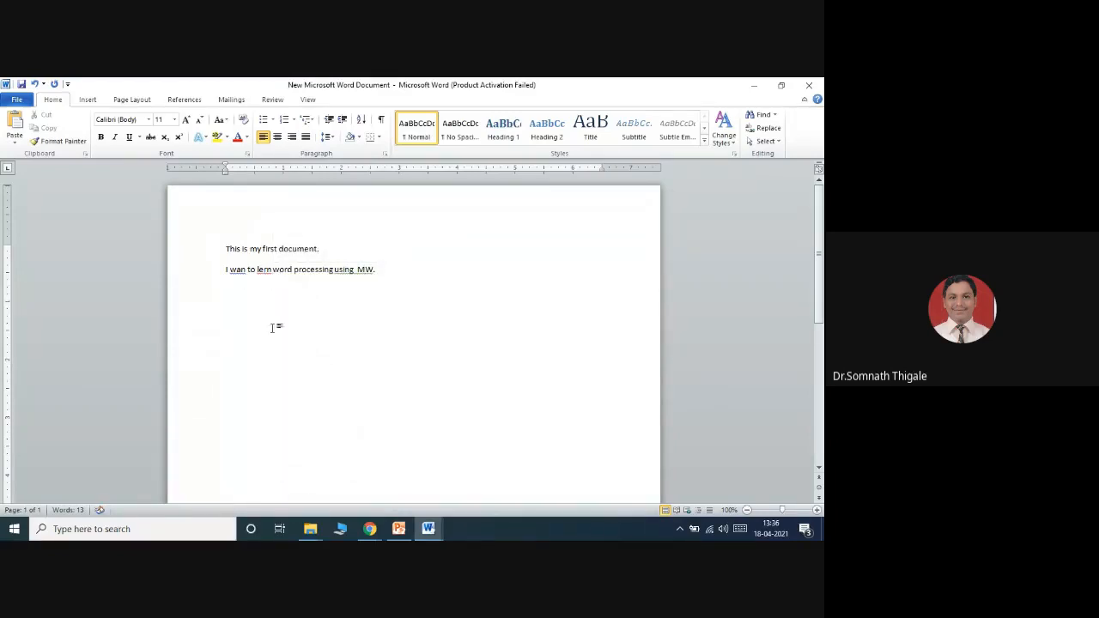
left_click(265, 269)
right_click(266, 272)
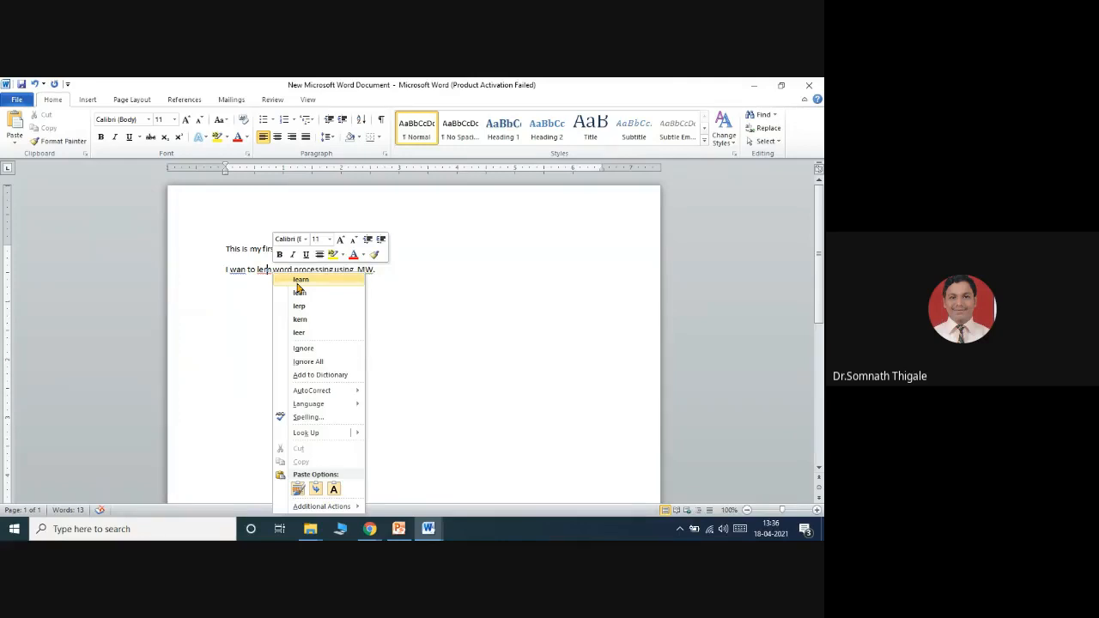
left_click(303, 280)
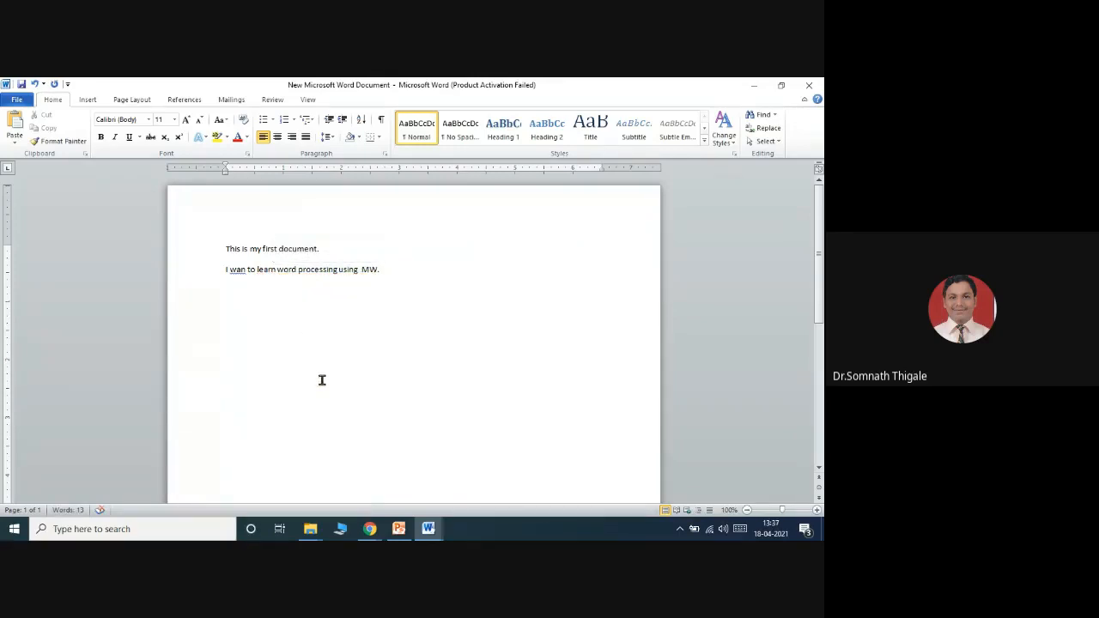
right_click(236, 271)
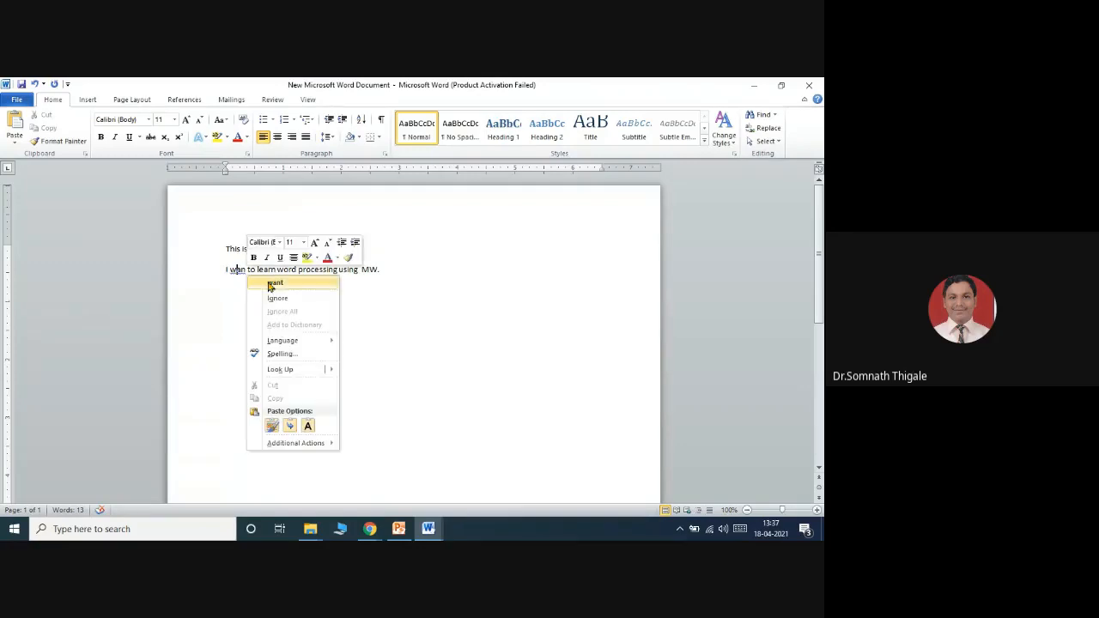
left_click(274, 284)
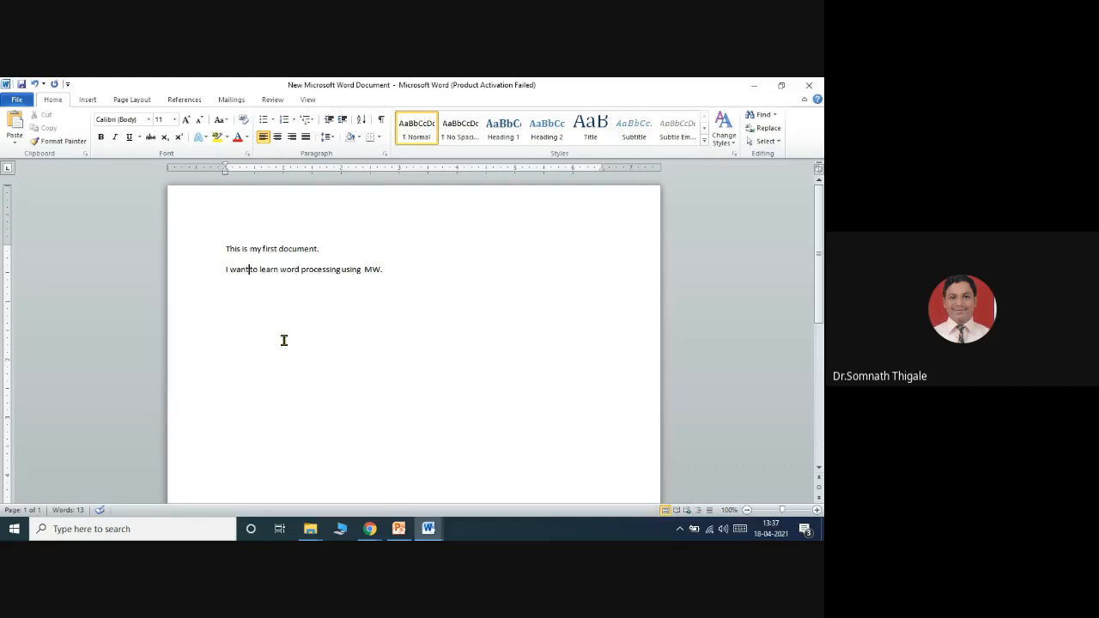
Save the document, add an empty paragraph, then open Save As and cancel it
left_click(402, 270)
left_click(22, 87)
key("Return")
left_click(18, 99)
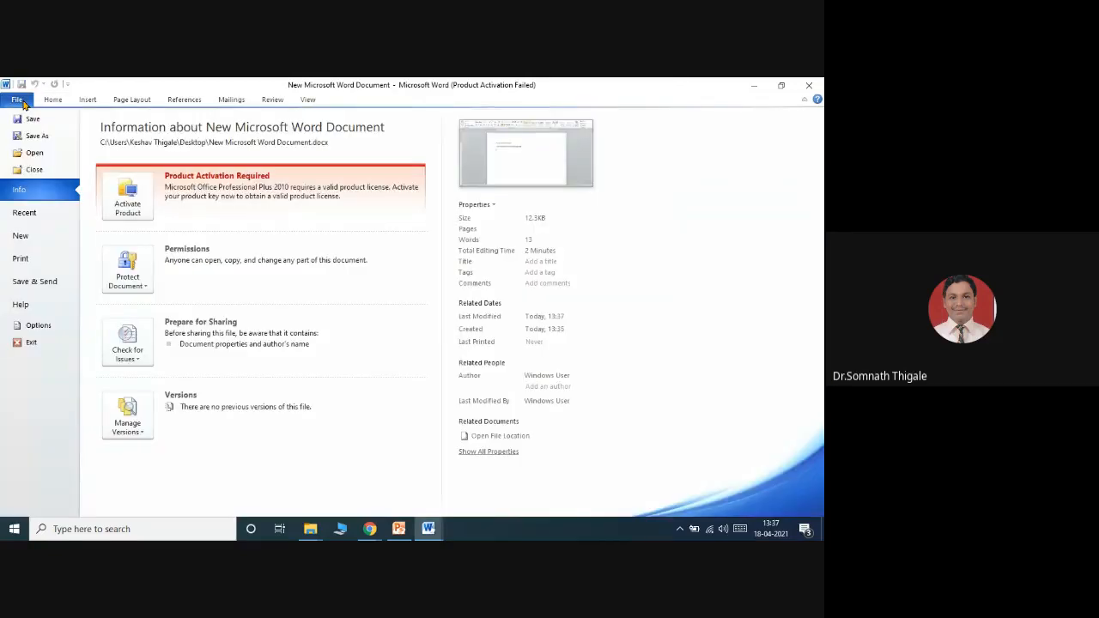
left_click(37, 136)
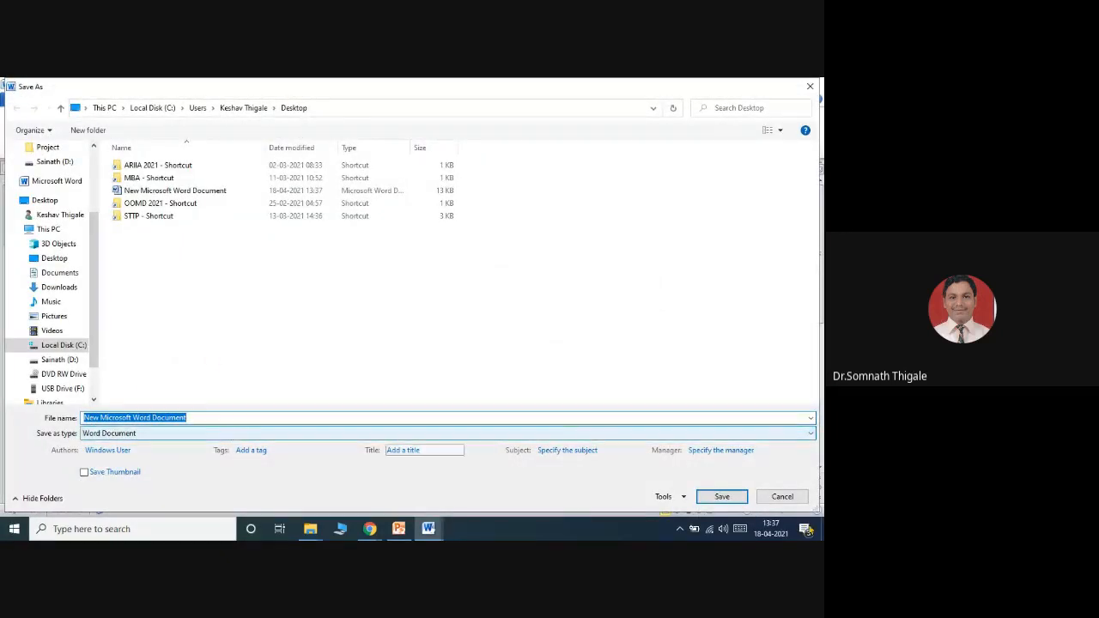
left_click(782, 496)
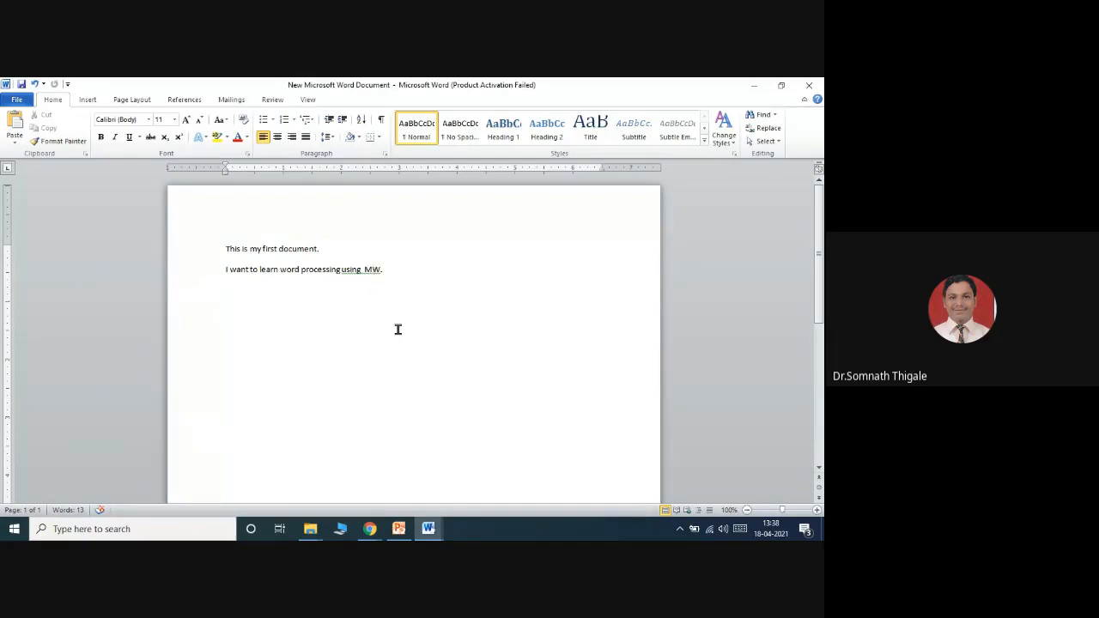
Replace 'MW' with 'Microsoft Word' and fix the flagged double space
key("BackSpace")
type("microsoft")
type(" ord")
right_click(358, 271)
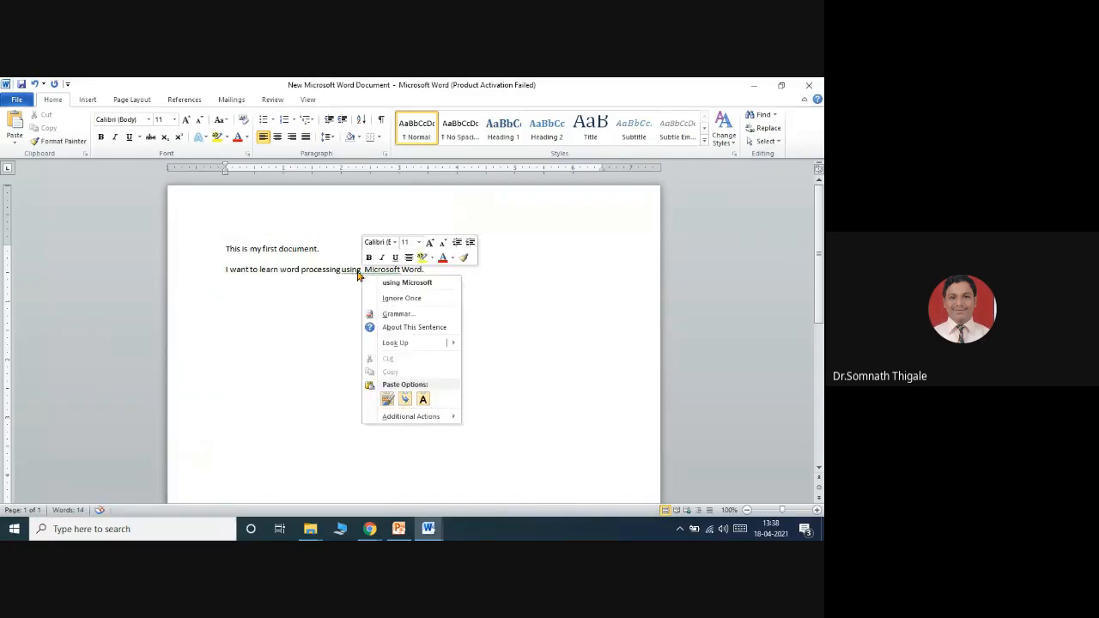
left_click(403, 284)
Add the line 'This is very good.' below and save the document
key("Return")
key("Return")
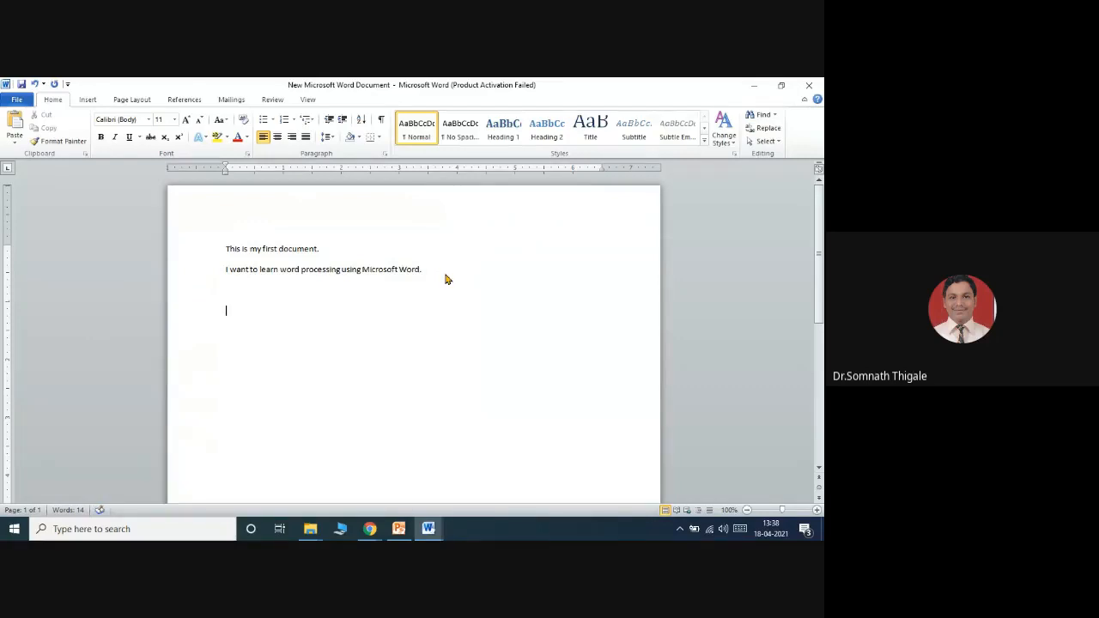
type("This is very good")
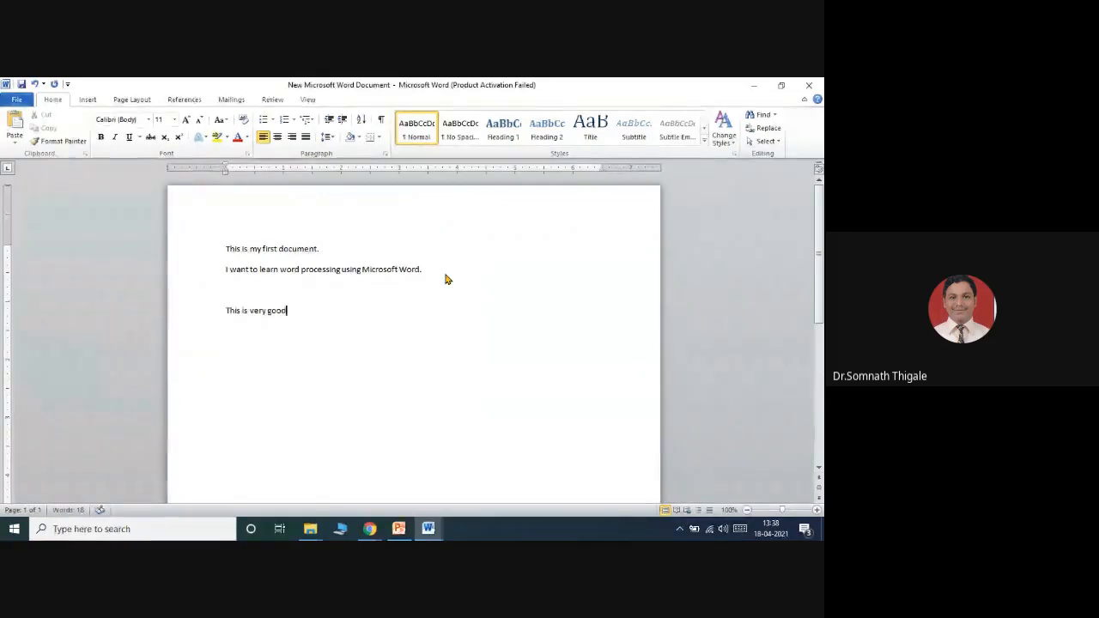
type(".")
left_click(20, 85)
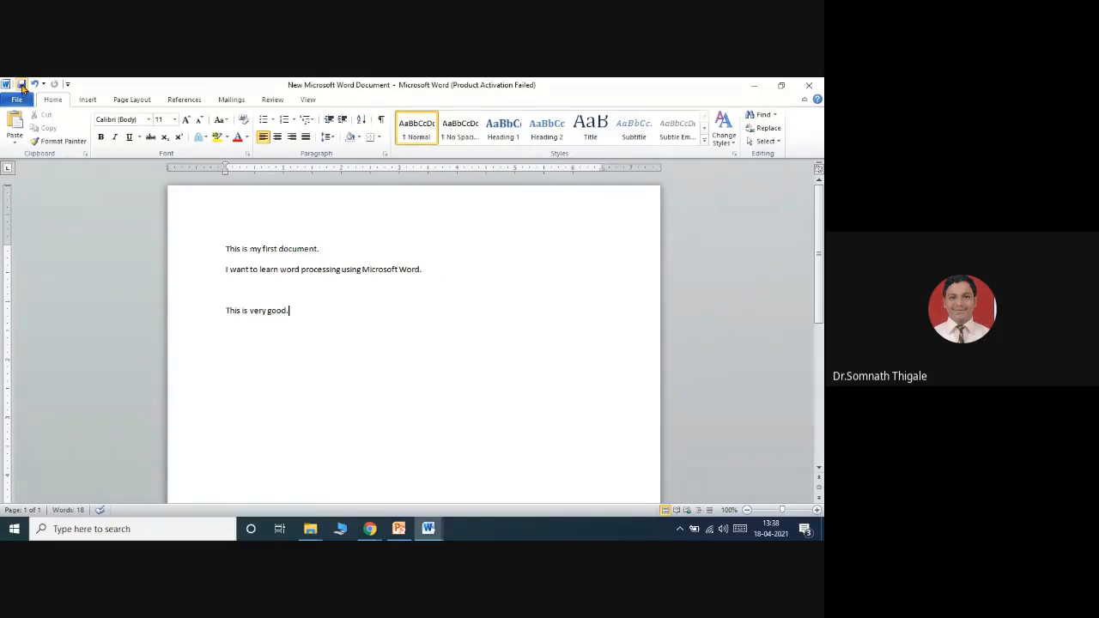
Save the document to the Desktop as a PDF named DemoPDF
left_click(17, 100)
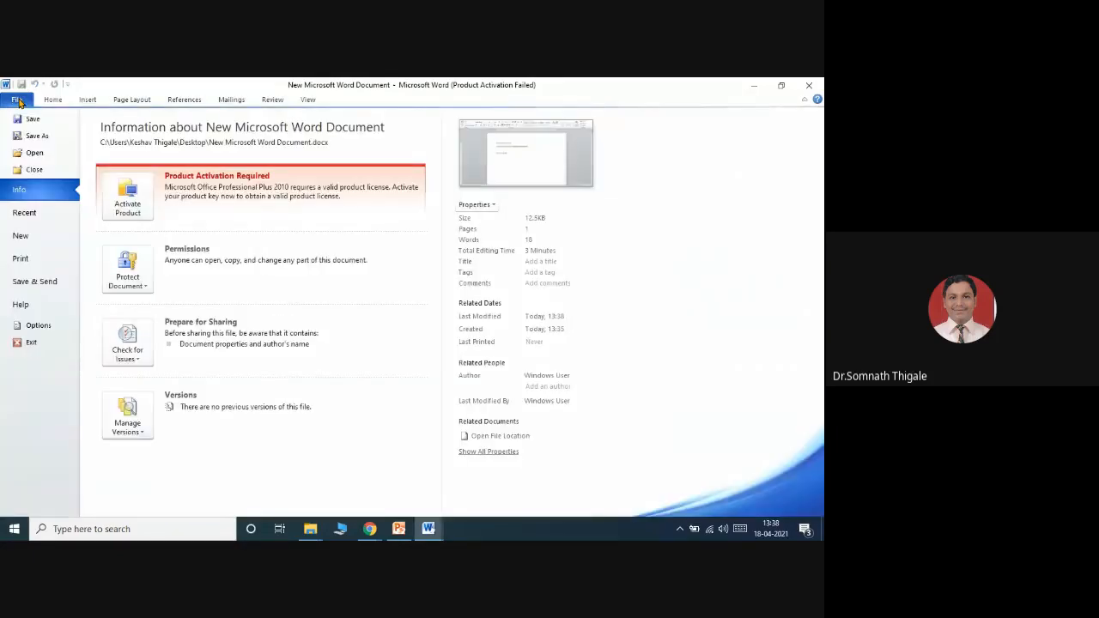
left_click(37, 136)
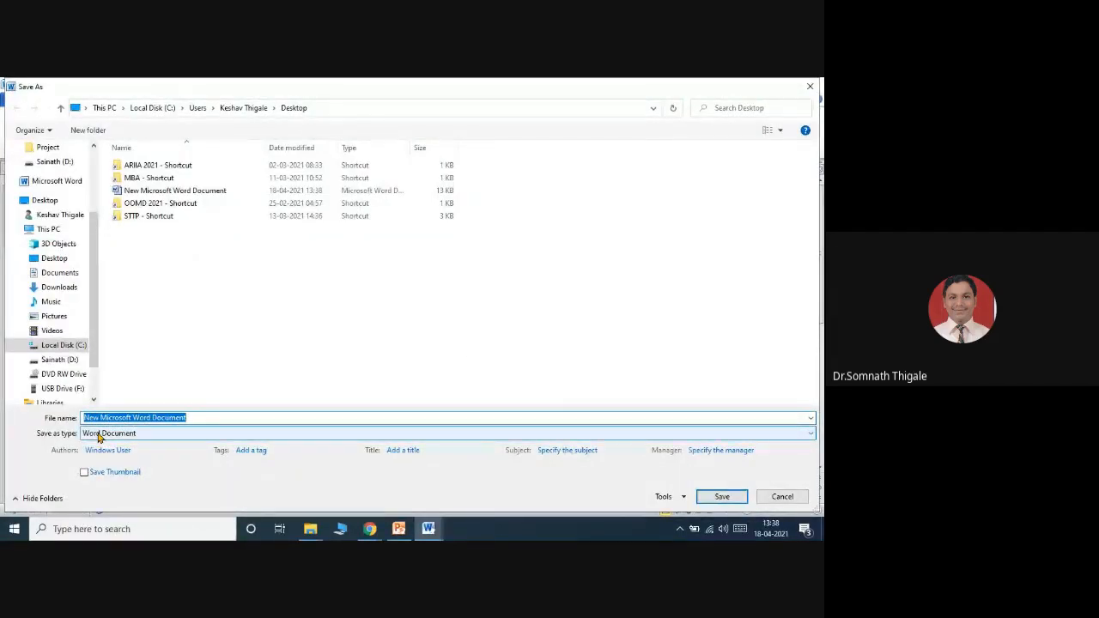
left_click(100, 434)
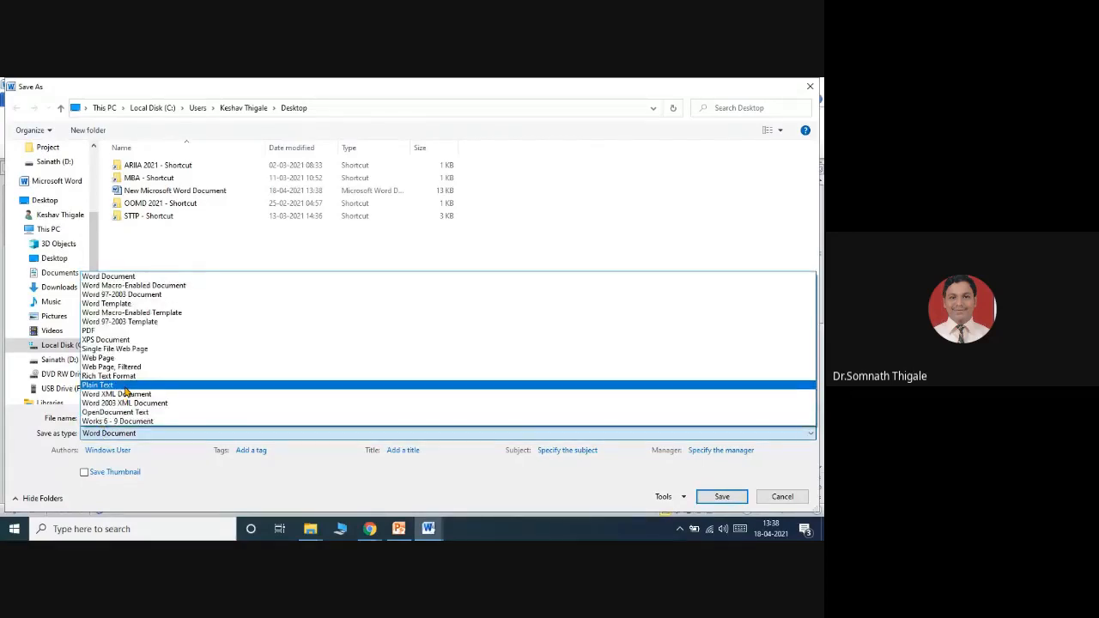
left_click(124, 330)
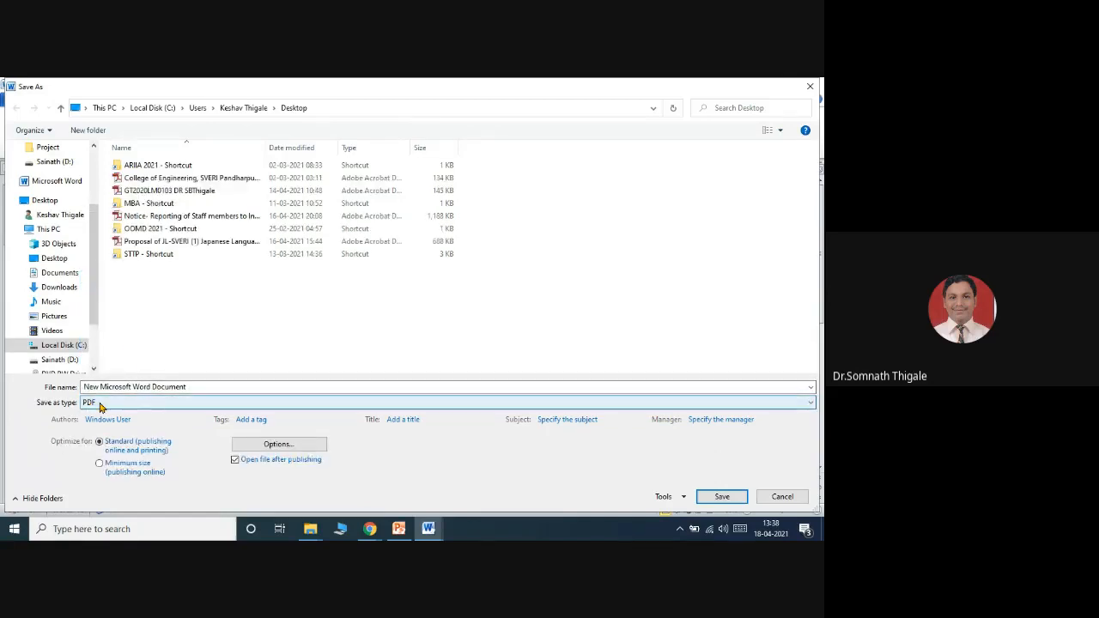
left_click(236, 389)
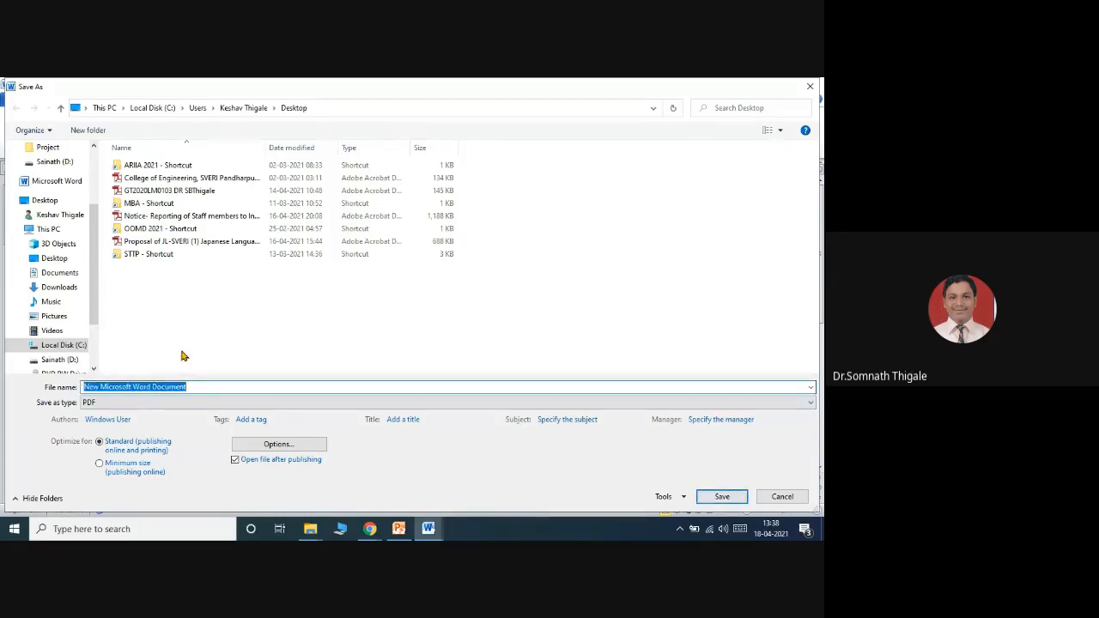
type("DemoPDF")
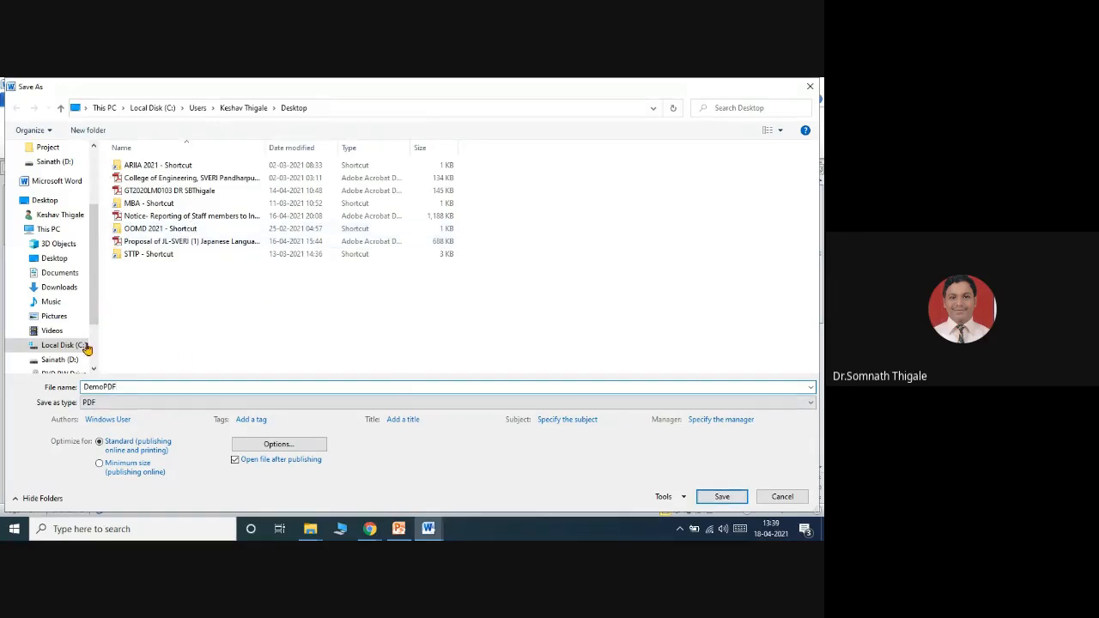
left_click(80, 199)
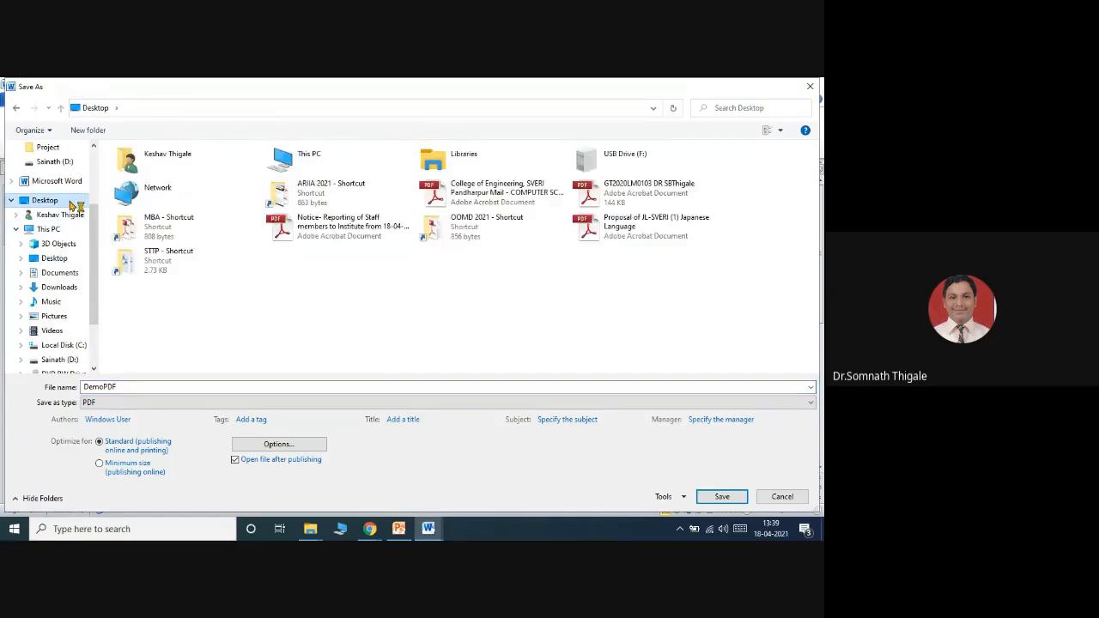
left_click(725, 501)
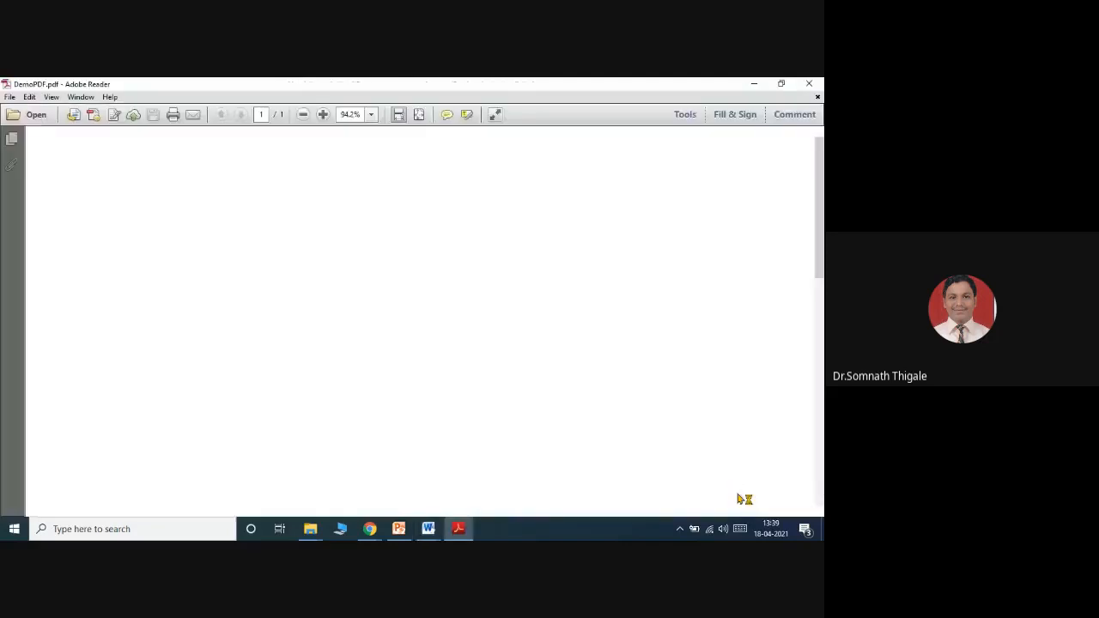
Restore and resize the Adobe Reader window beside Word to compare, then close it
double_click(432, 83)
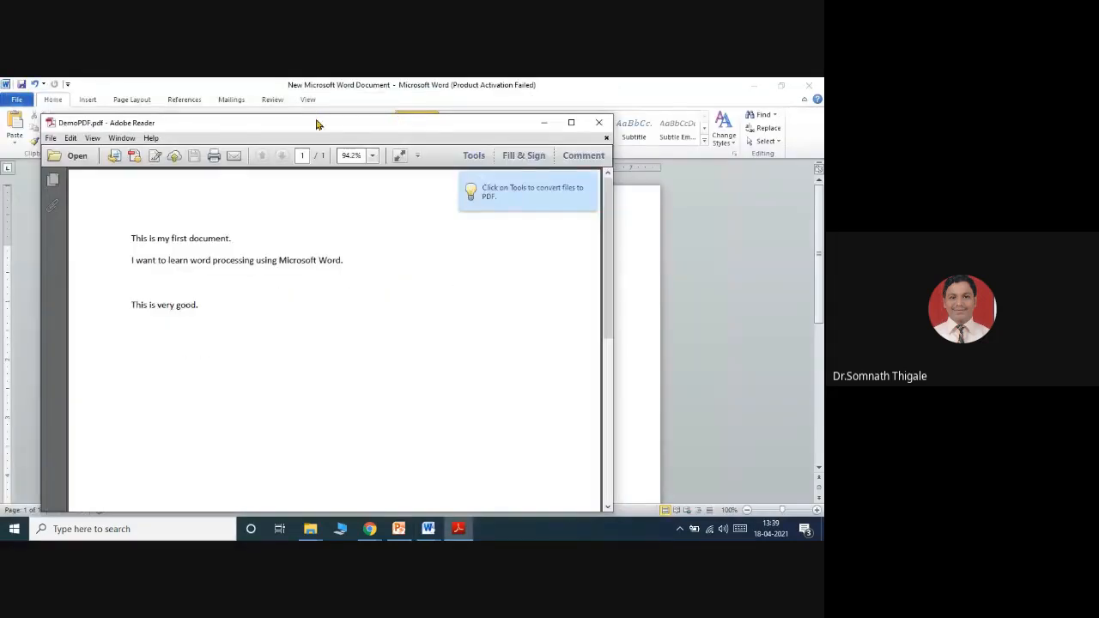
left_click_drag(315, 123, 370, 254)
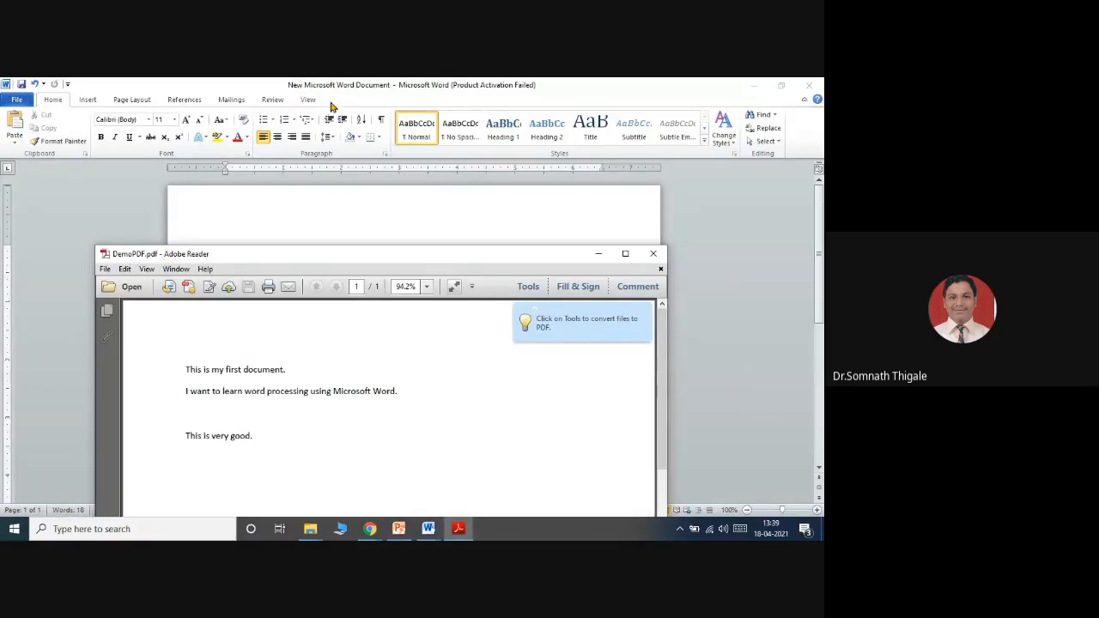
left_click_drag(262, 261, 385, 168)
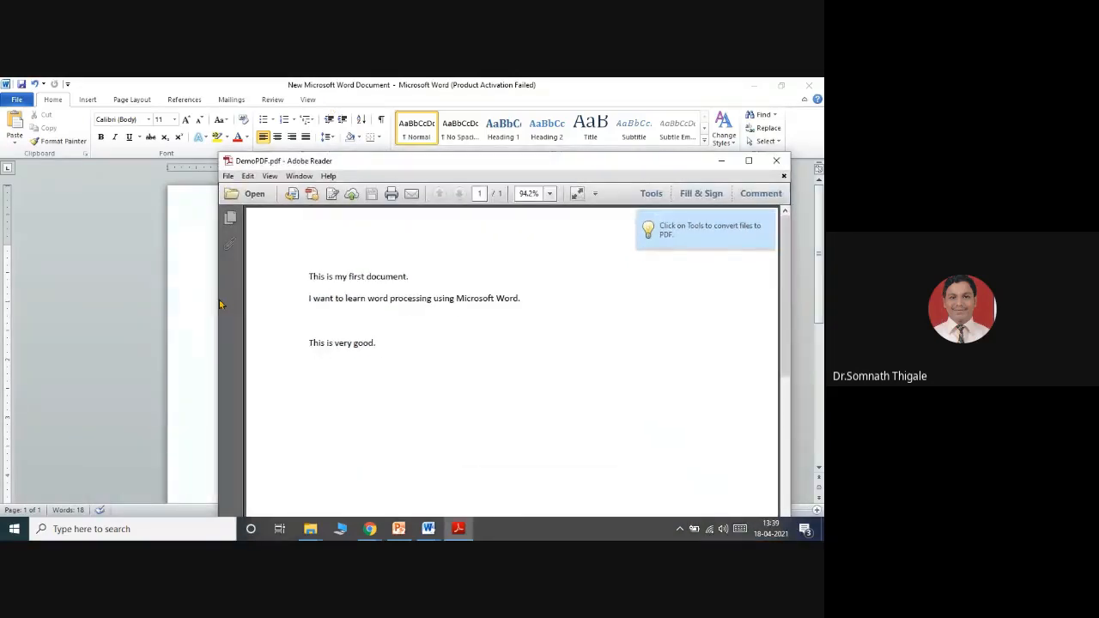
left_click_drag(217, 301, 324, 292)
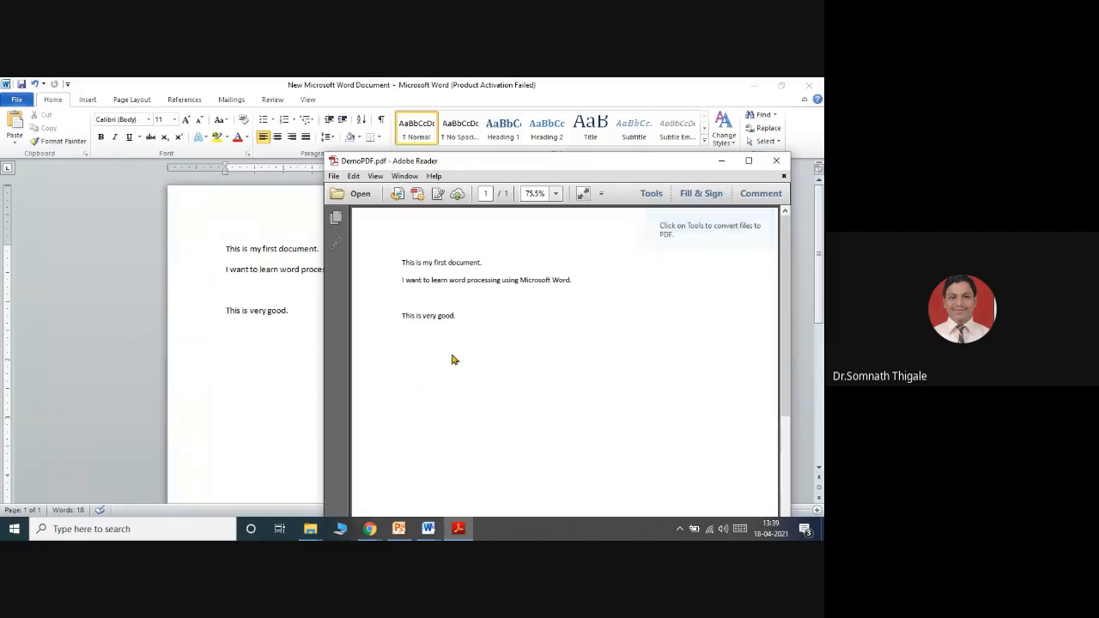
left_click(775, 161)
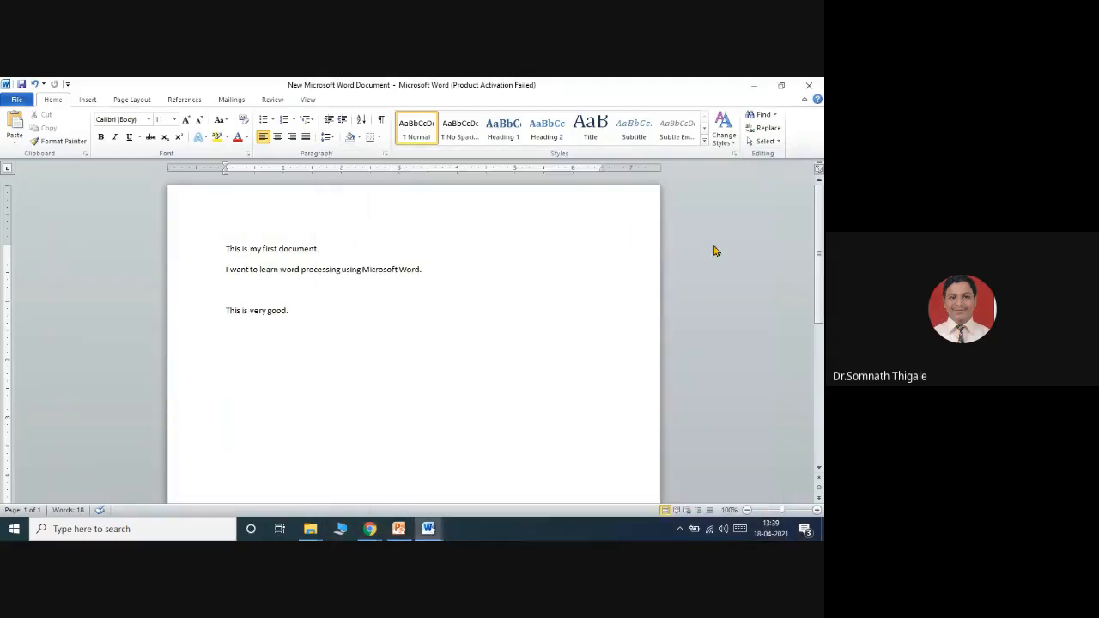
Save the document to the Desktop as '2003 Format' in Word 97-2003 Document format
left_click(18, 102)
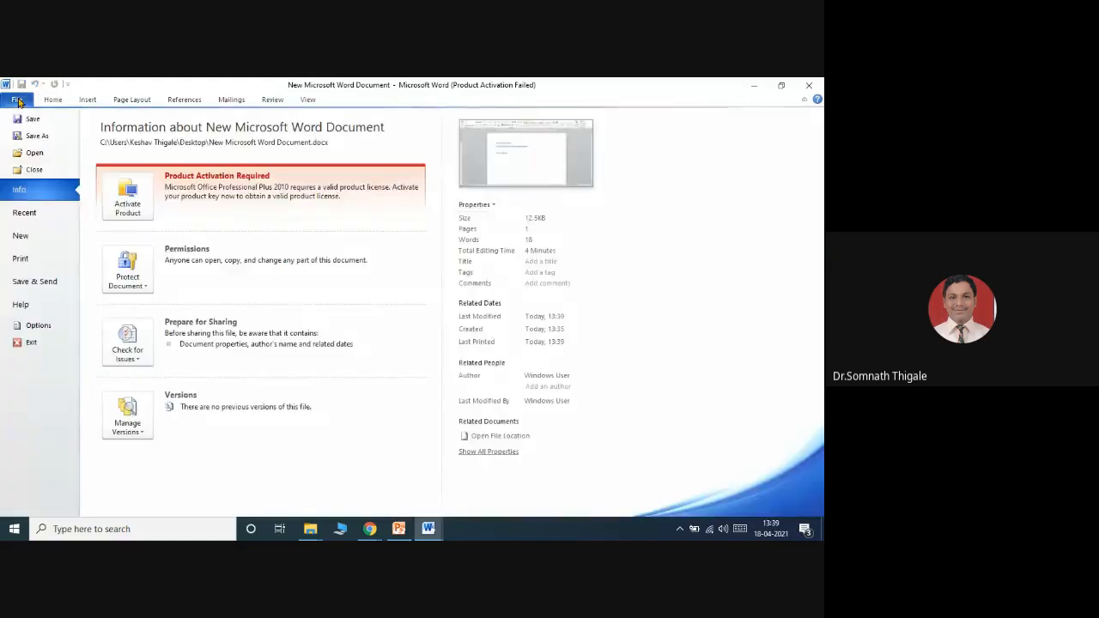
left_click(54, 140)
left_click(160, 433)
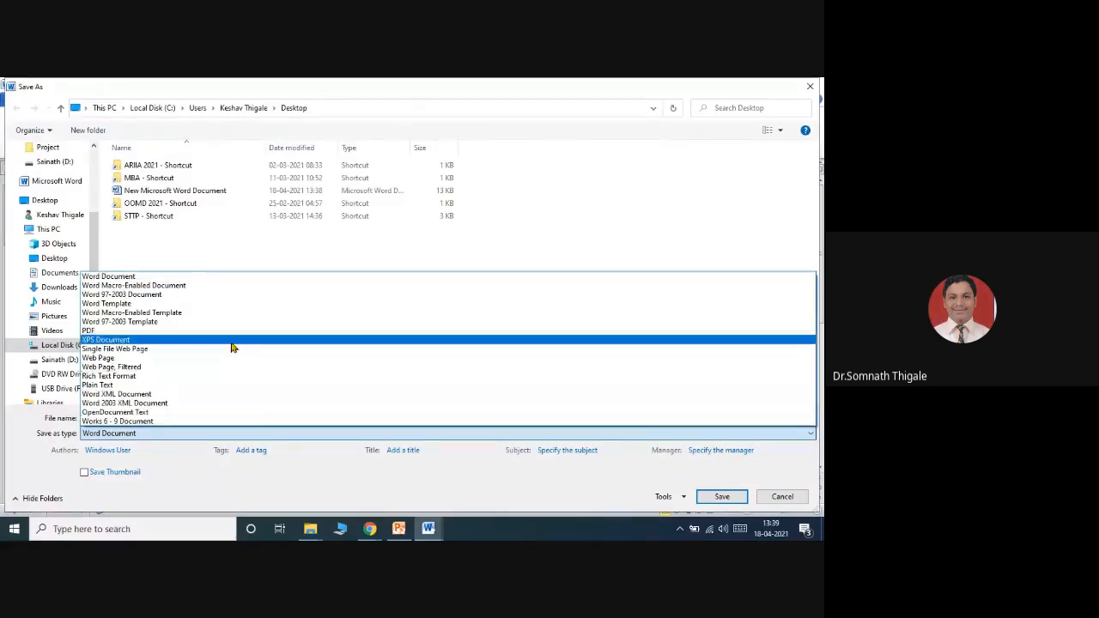
left_click(223, 295)
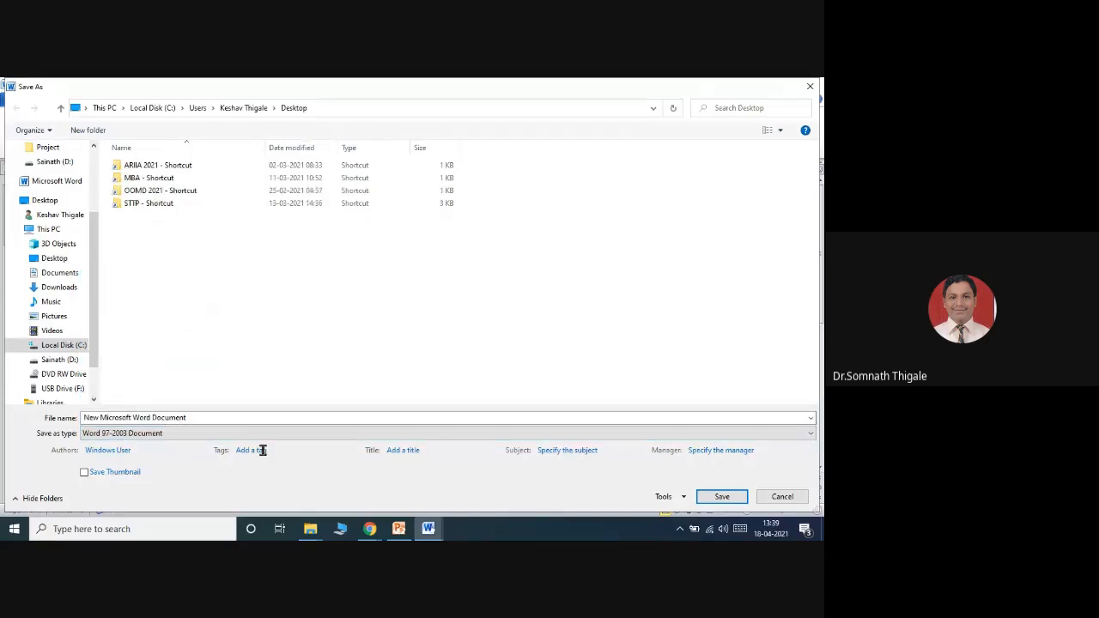
left_click(209, 418)
type("2")
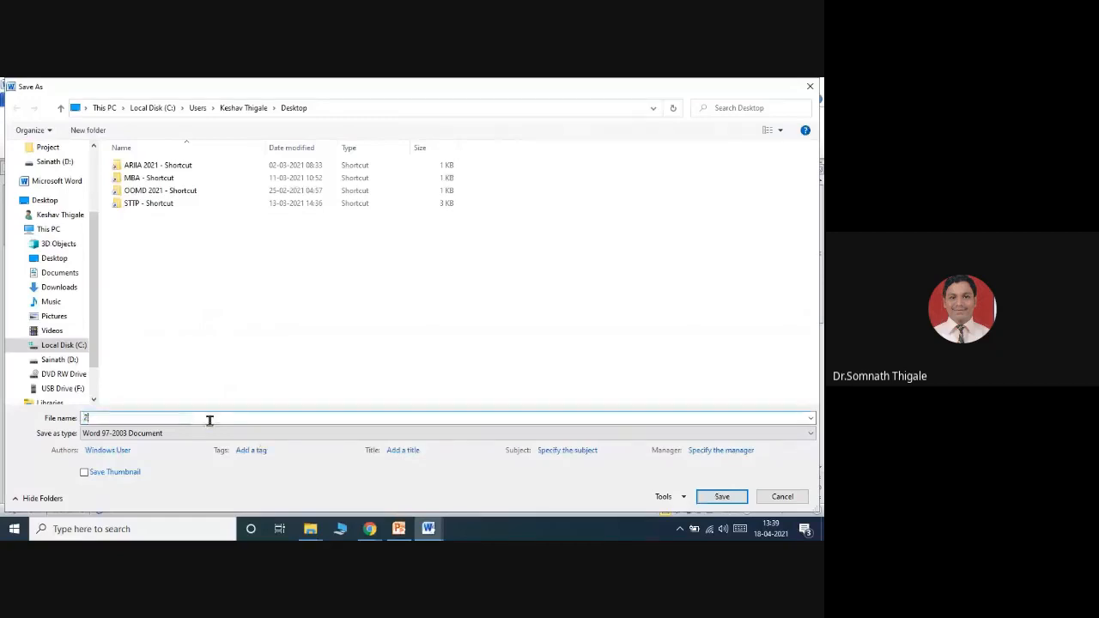
type("00")
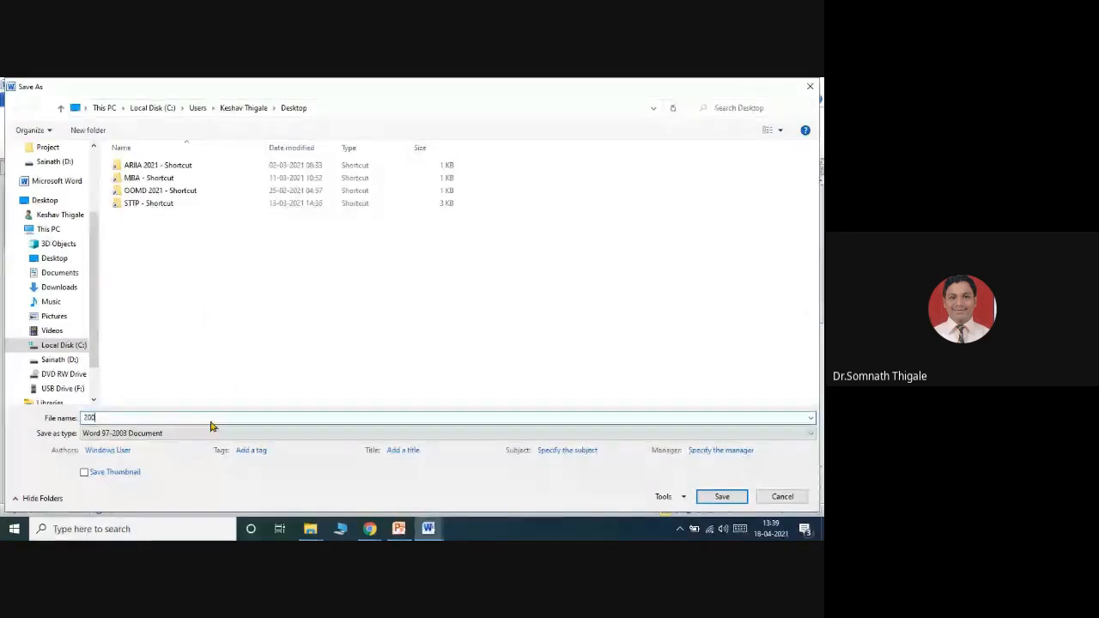
type("3 Format")
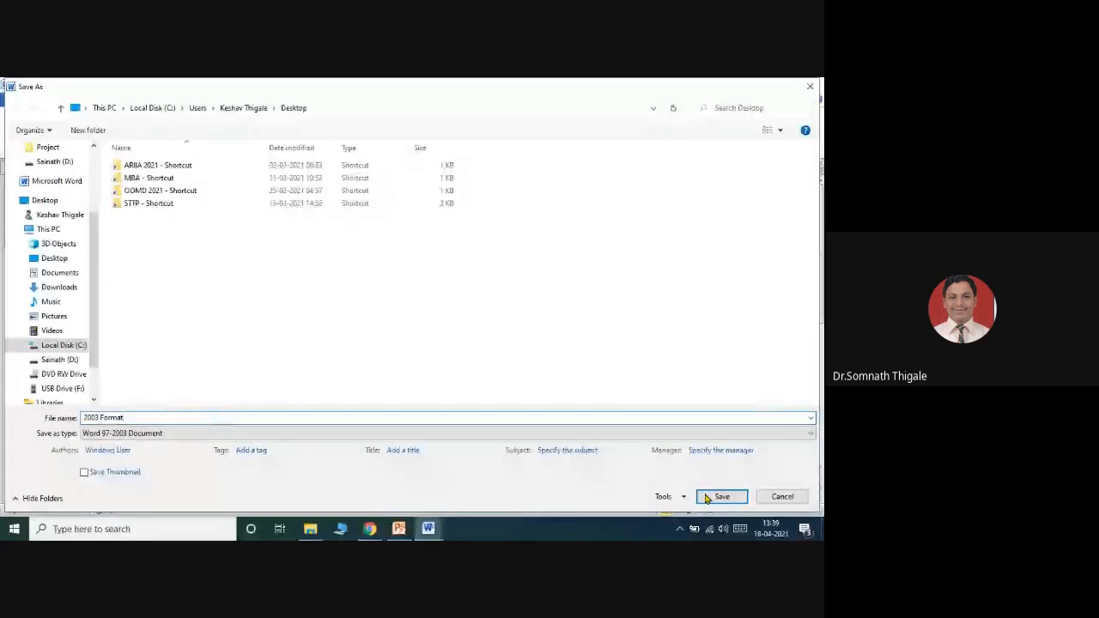
left_click(721, 496)
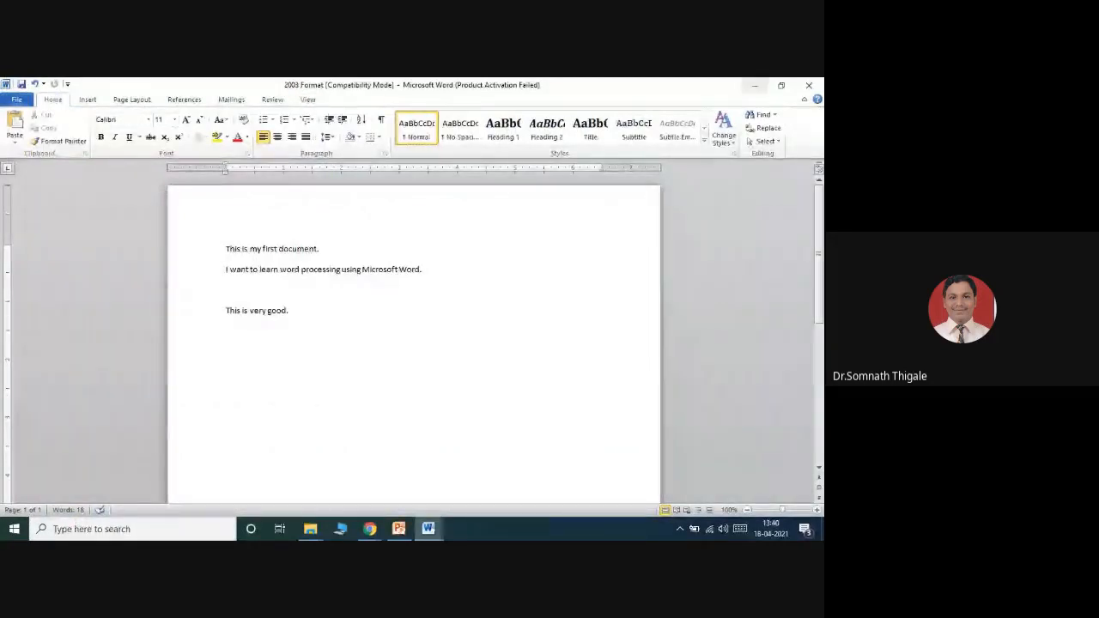
left_click(753, 85)
Drag the 2003 Format and DemoPDF icons out of the left column into open desktop space
left_click_drag(294, 276, 430, 216)
left_click_drag(115, 279, 251, 225)
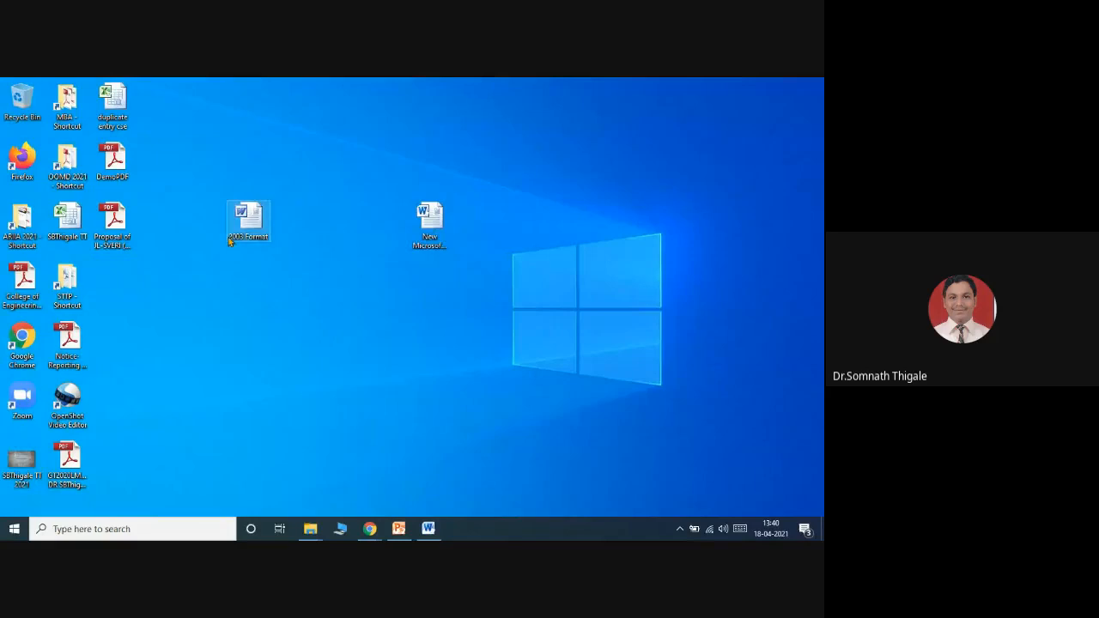
left_click_drag(112, 159, 249, 159)
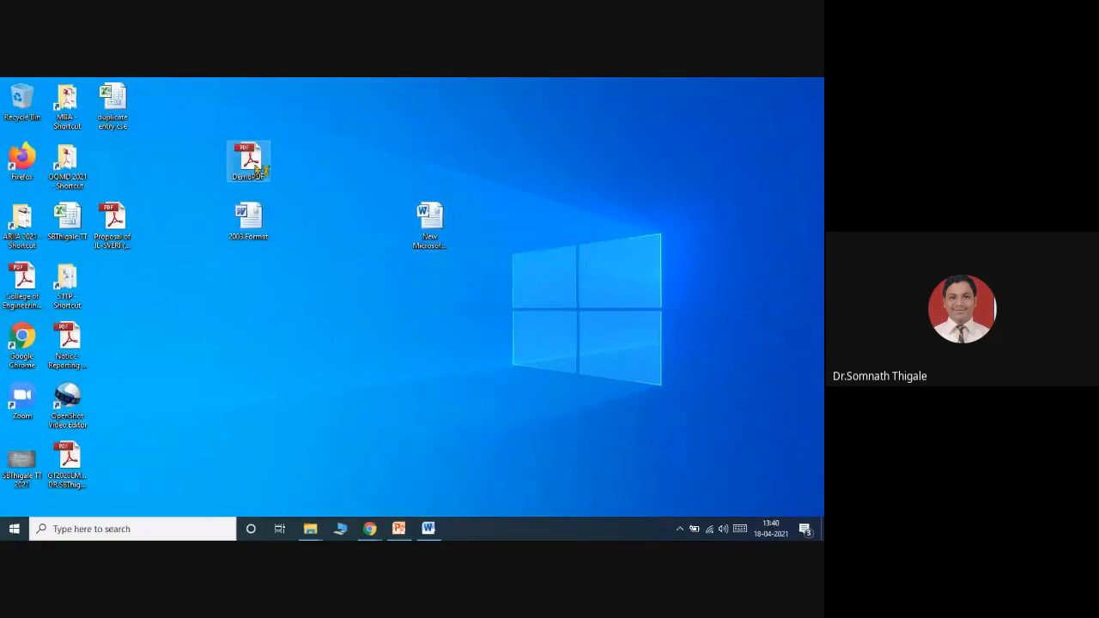
Check the PowerPoint slides and Word attendance list, then return to the desktop and select New Microsoft Word Document
left_click(405, 534)
left_click(405, 534)
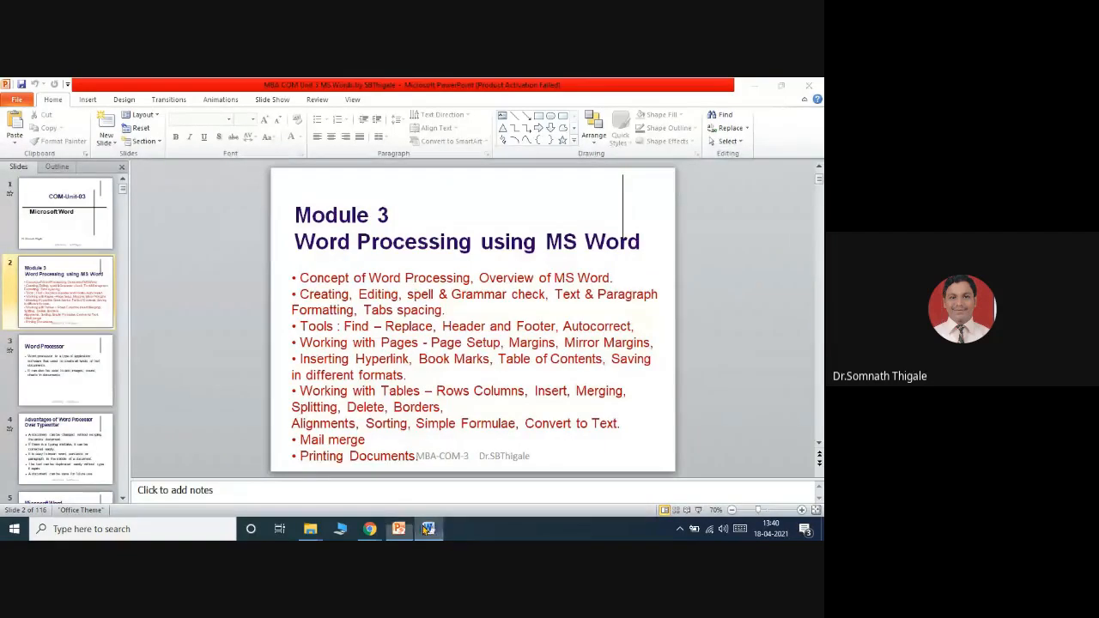
left_click(429, 528)
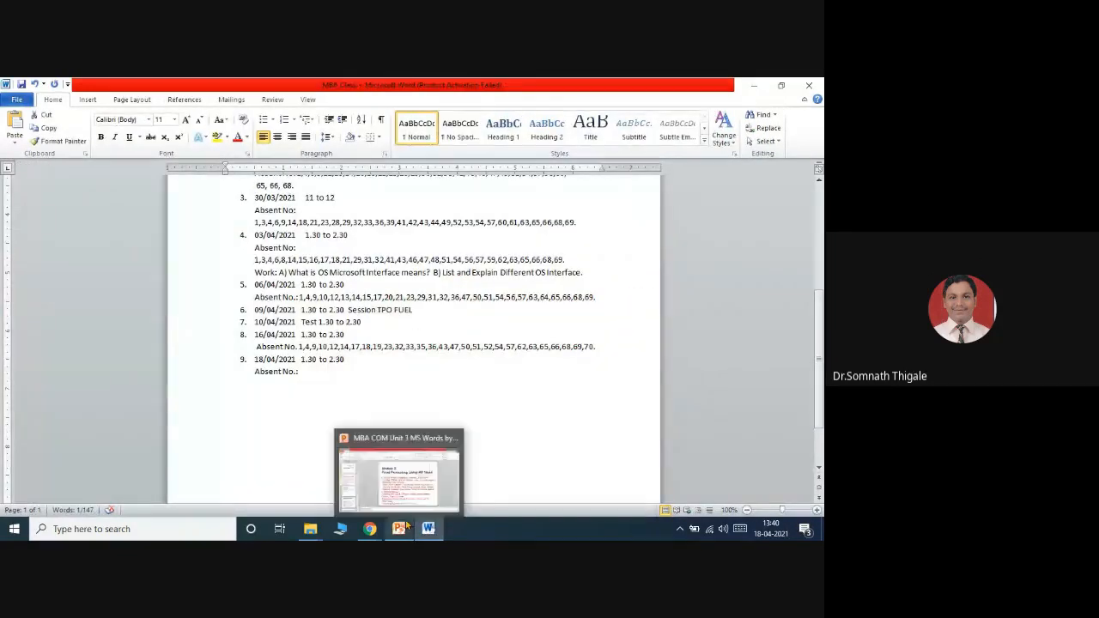
left_click(429, 528)
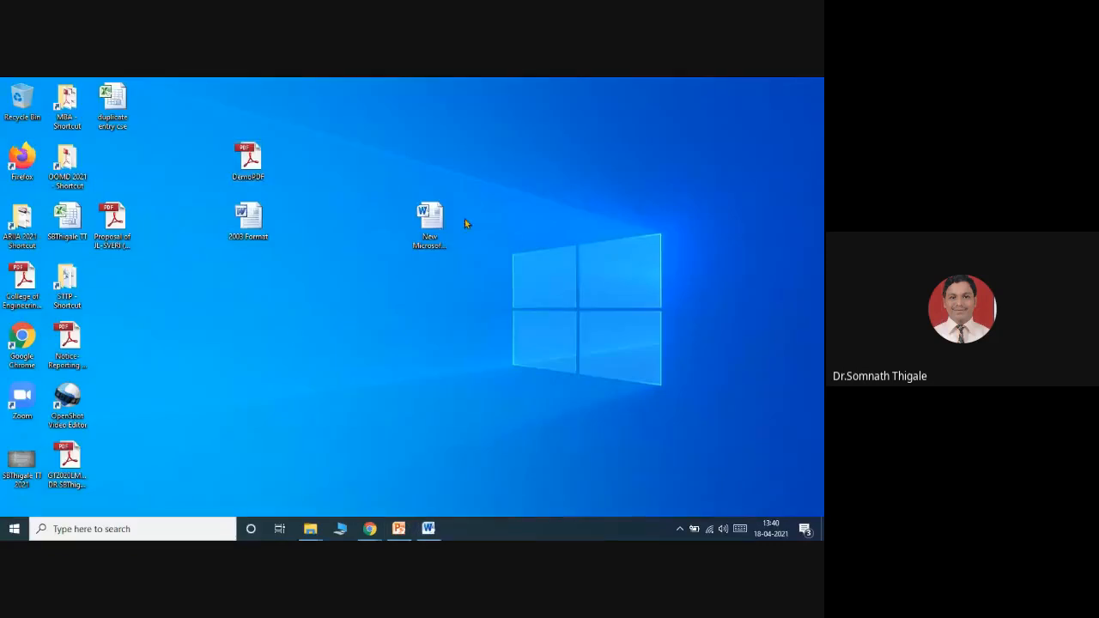
left_click(430, 226)
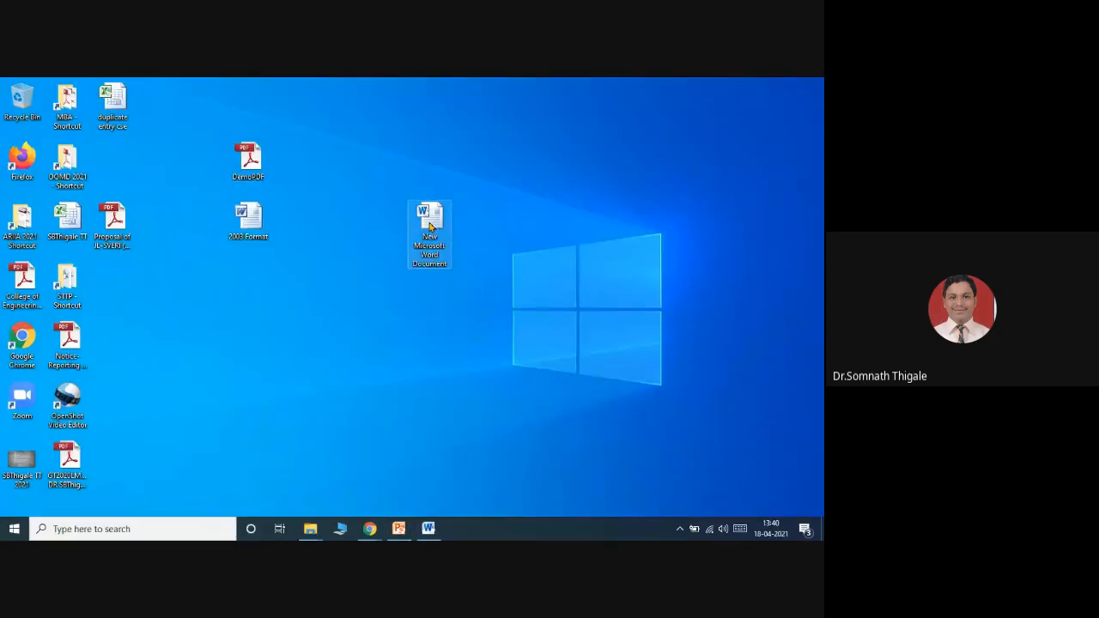
Open New Microsoft Word Document maximized and delete all its text, including the test words 'HOW to'
double_click(429, 226)
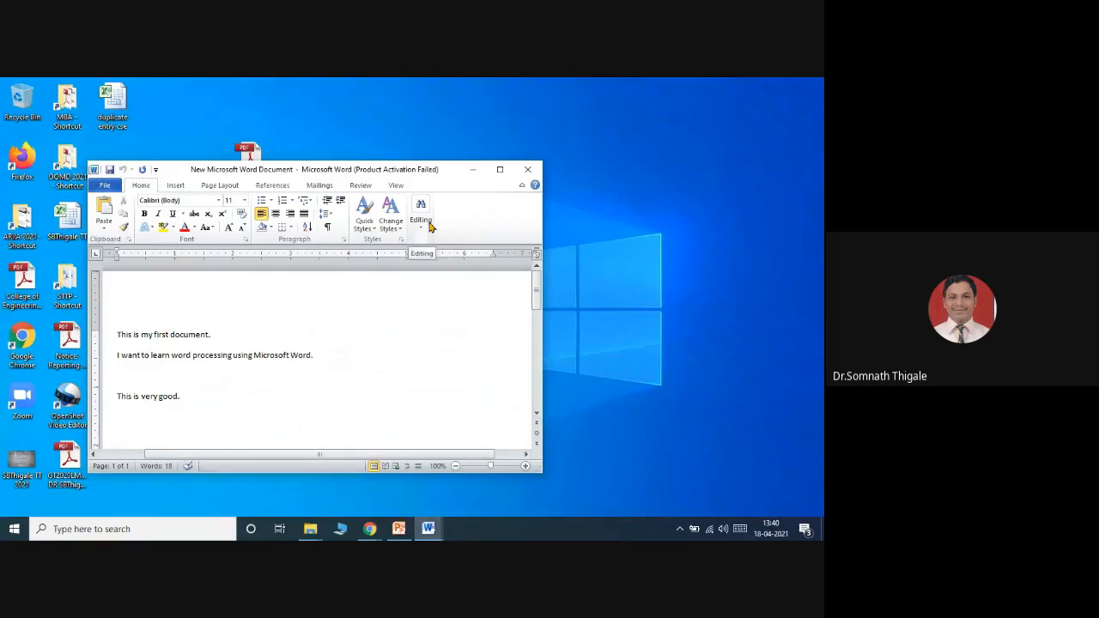
left_click(499, 170)
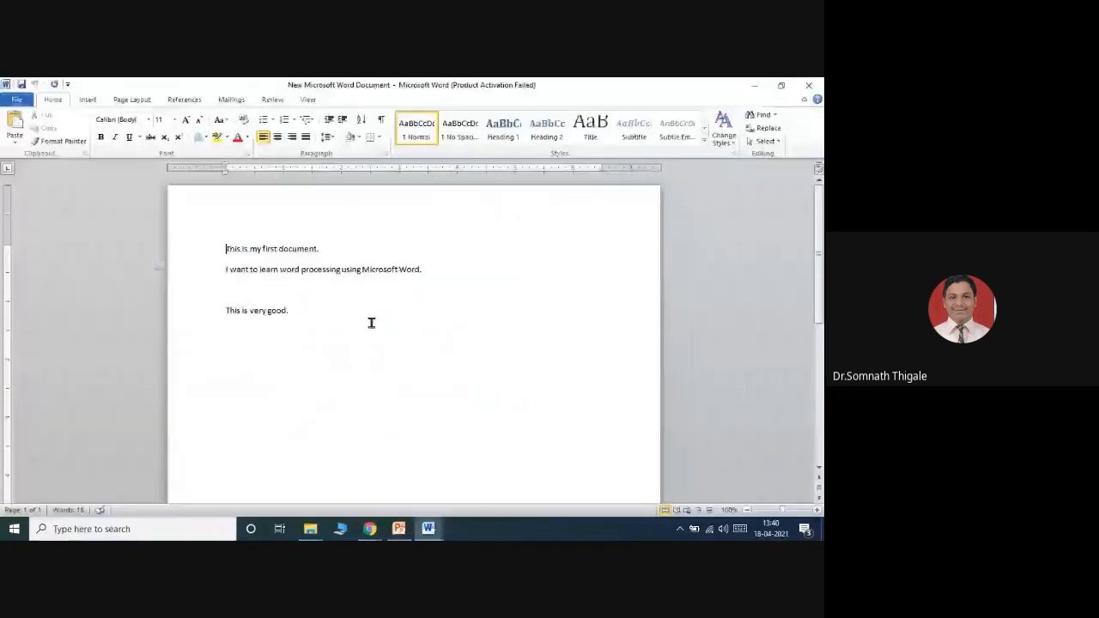
left_click_drag(371, 322, 210, 235)
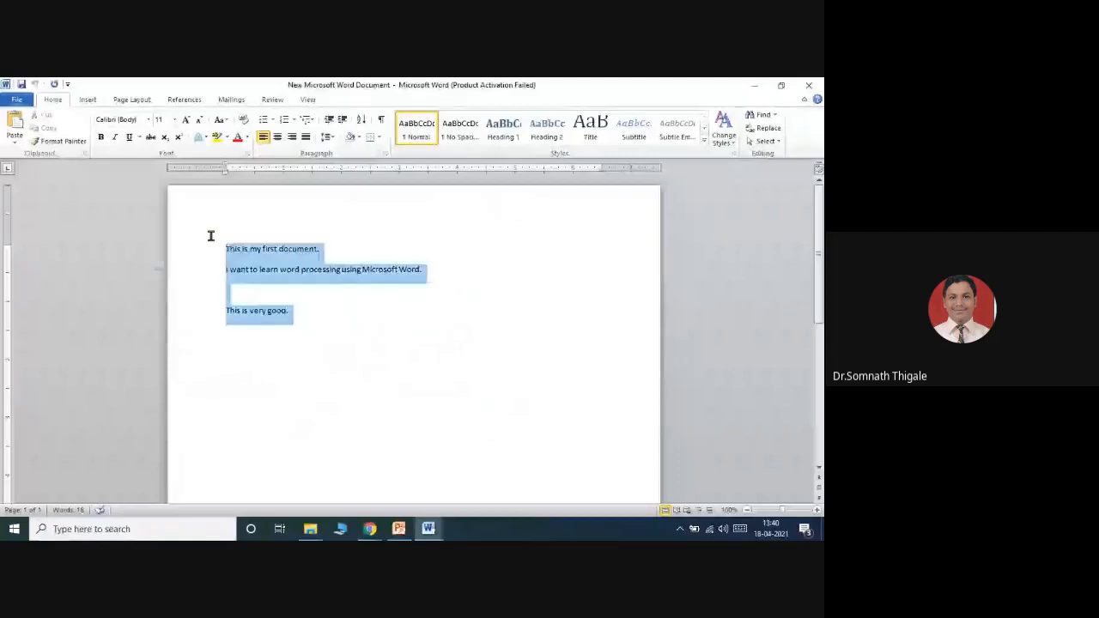
key("Delete")
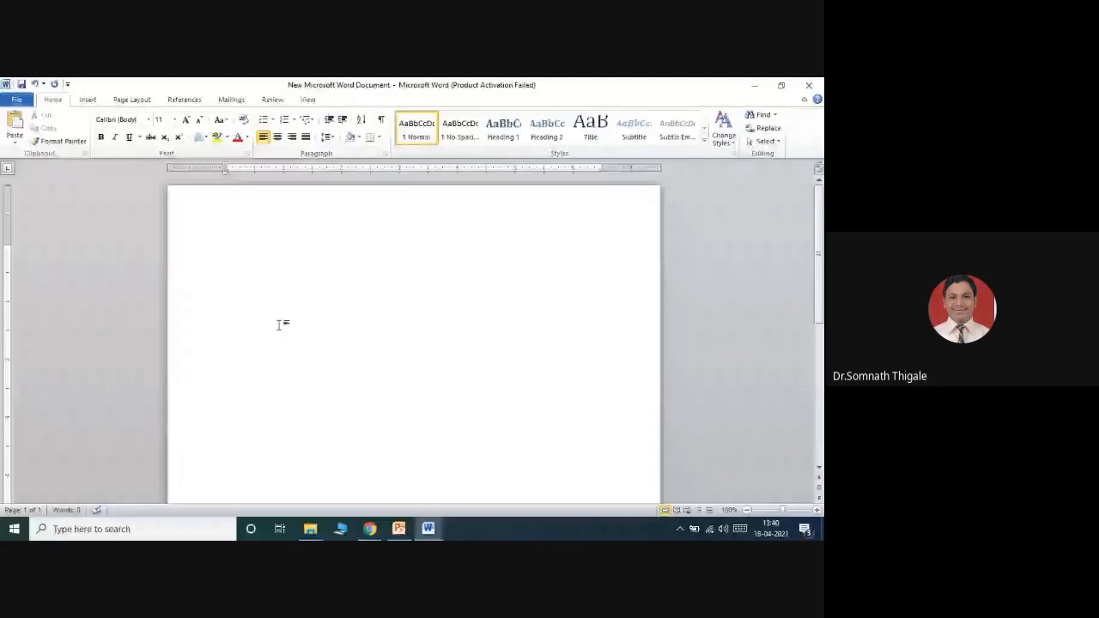
type("HOW to")
key("BackSpace")
key("BackSpace")
key("BackSpace")
key("BackSpace")
key("BackSpace")
key("BackSpace")
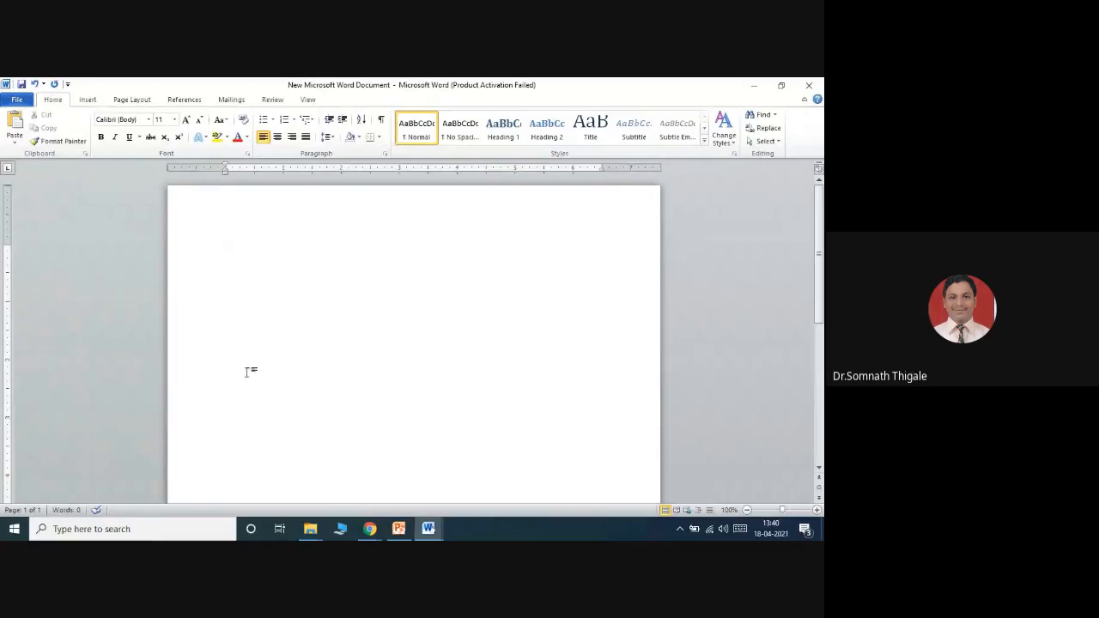
left_click(88, 102)
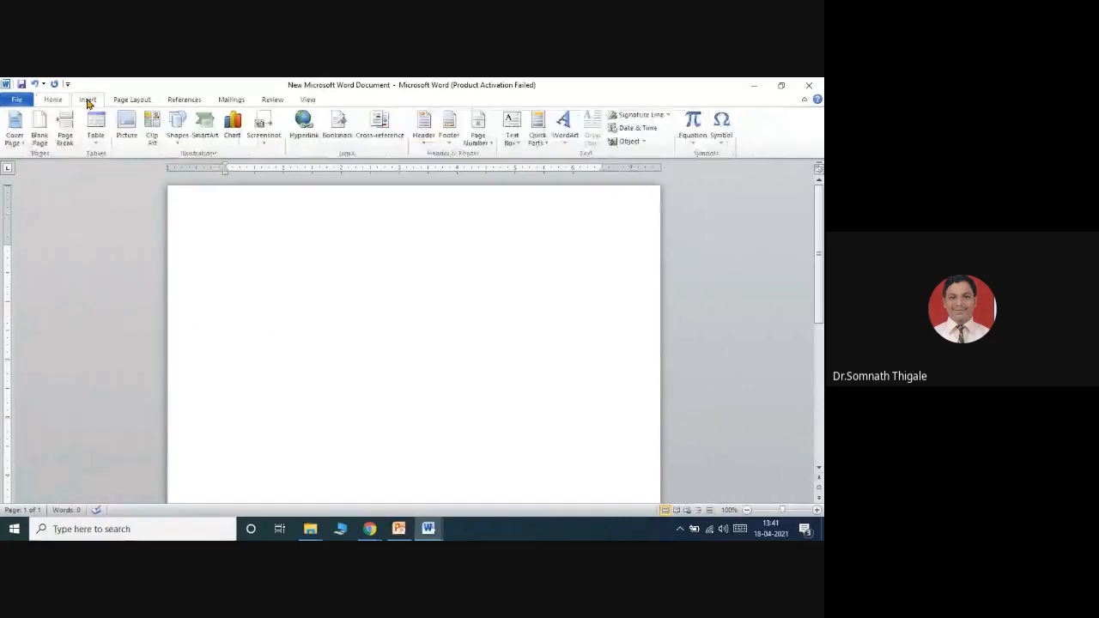
left_click(96, 135)
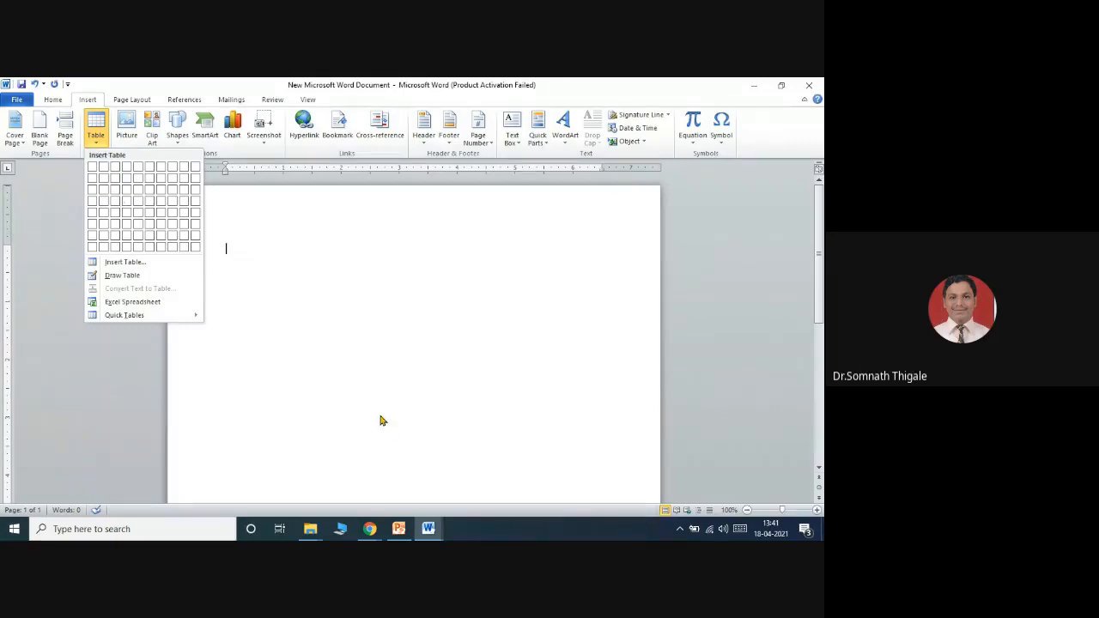
left_click(352, 362)
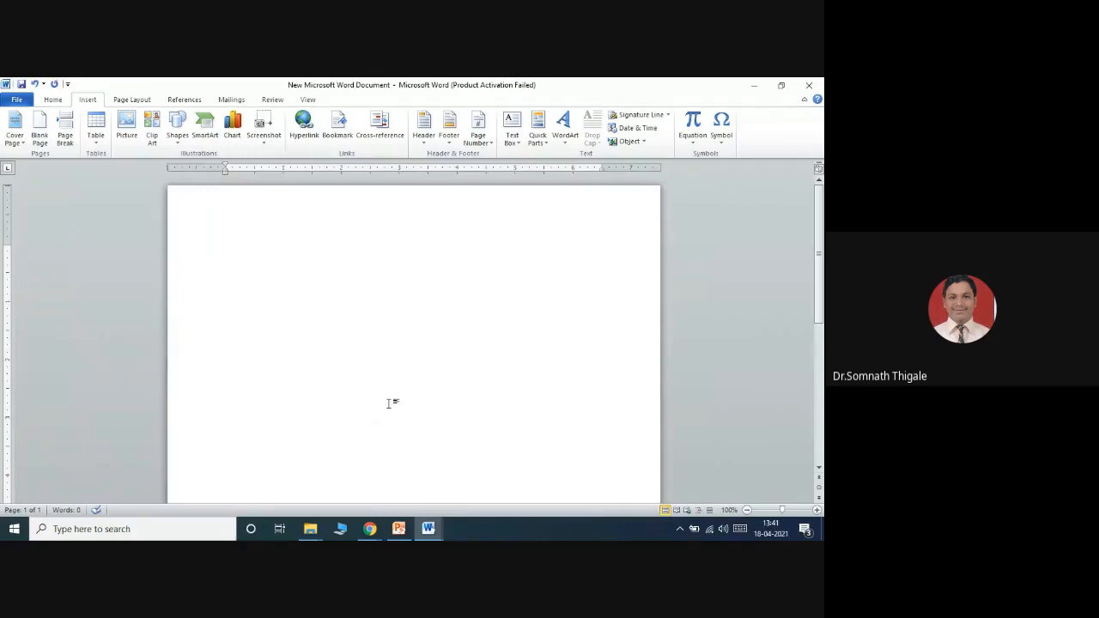
left_click(53, 100)
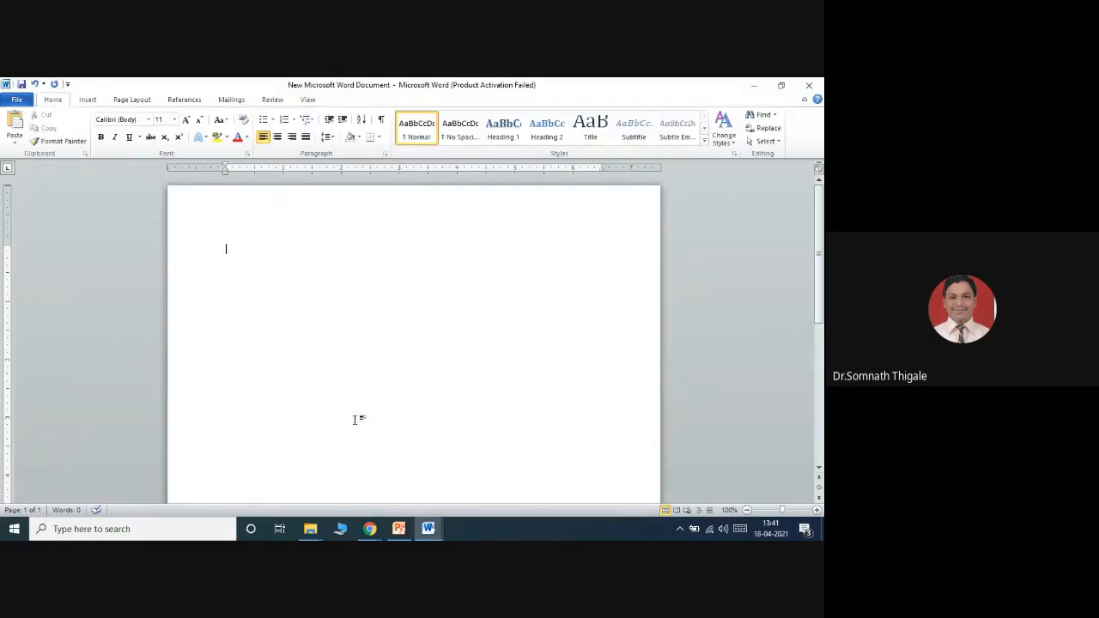
Type the author's full name on the first line and select that line
type("Dr.Somnath B. ")
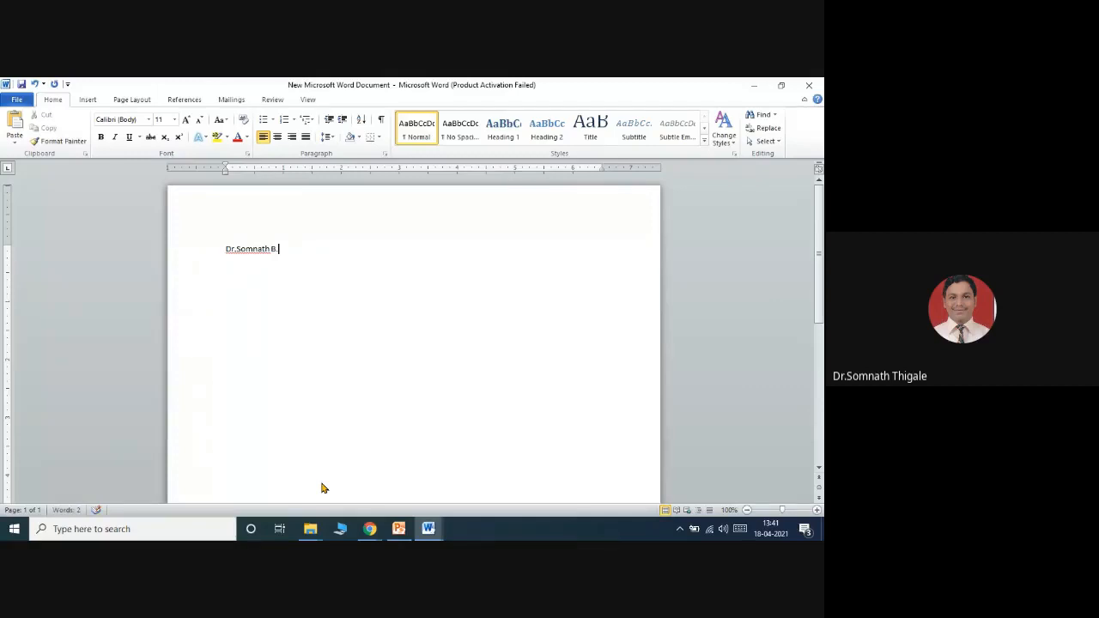
type("Thigale")
left_click_drag(331, 250, 205, 251)
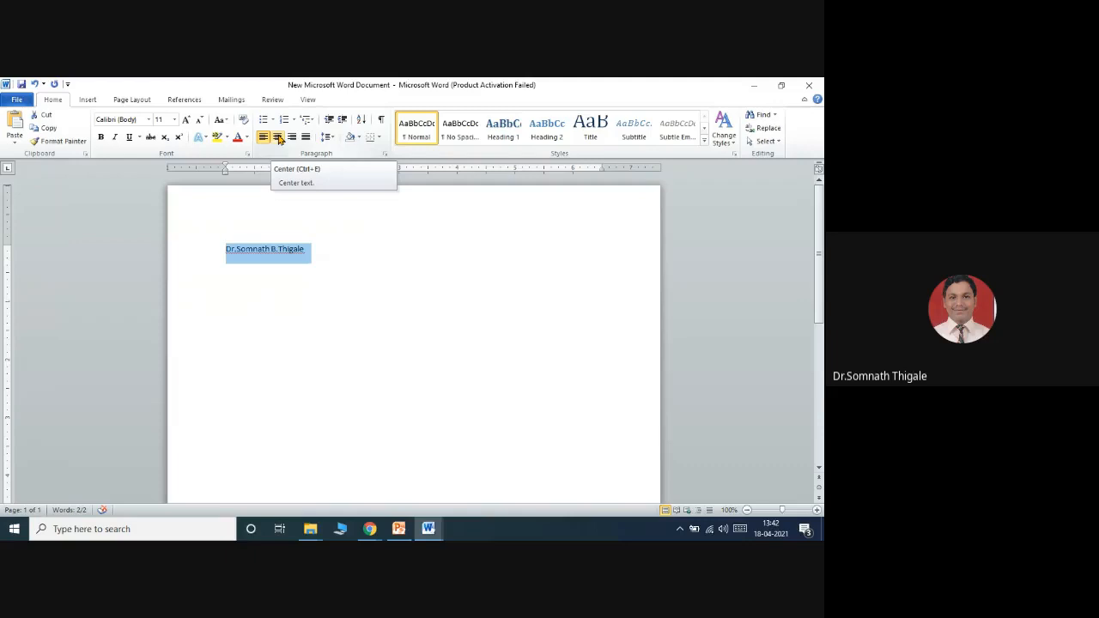
Centre the name line and fix its spacing after 'Dr.' and the middle initial
left_click(279, 138)
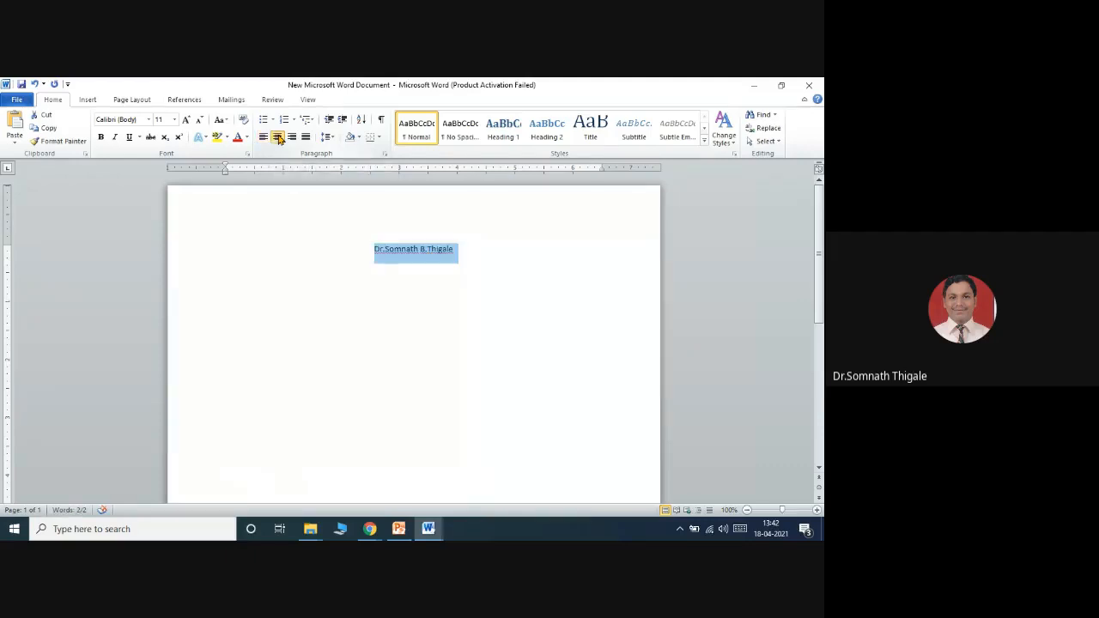
left_click(422, 324)
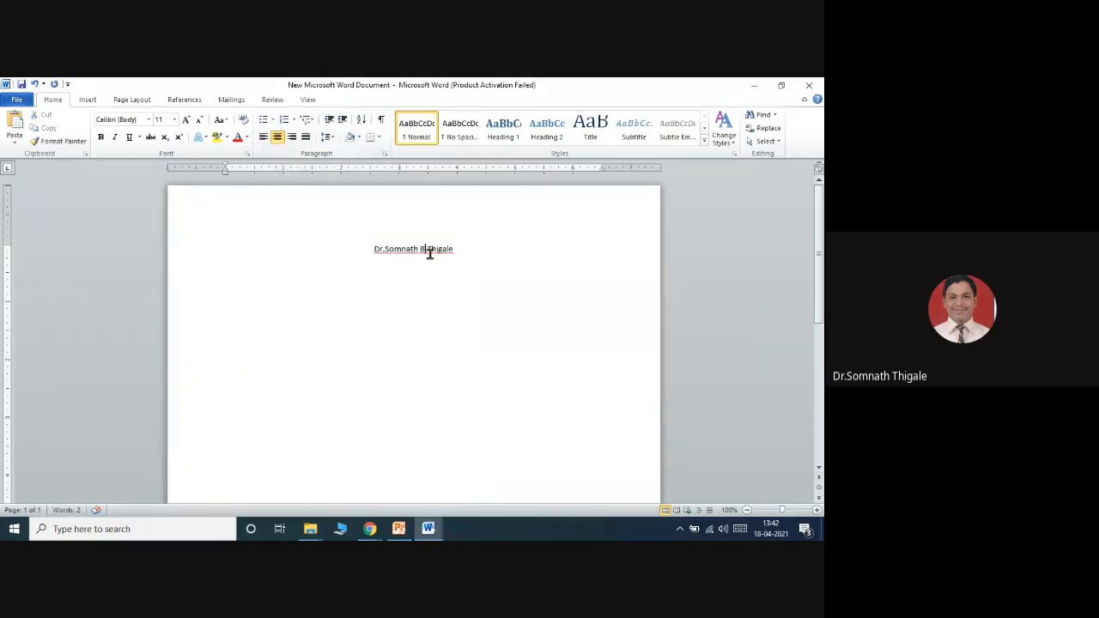
left_click(382, 249)
left_click(427, 248)
key("BackSpace")
Set the name line to 14 pt and start a new empty line below it
left_click_drag(459, 249, 371, 250)
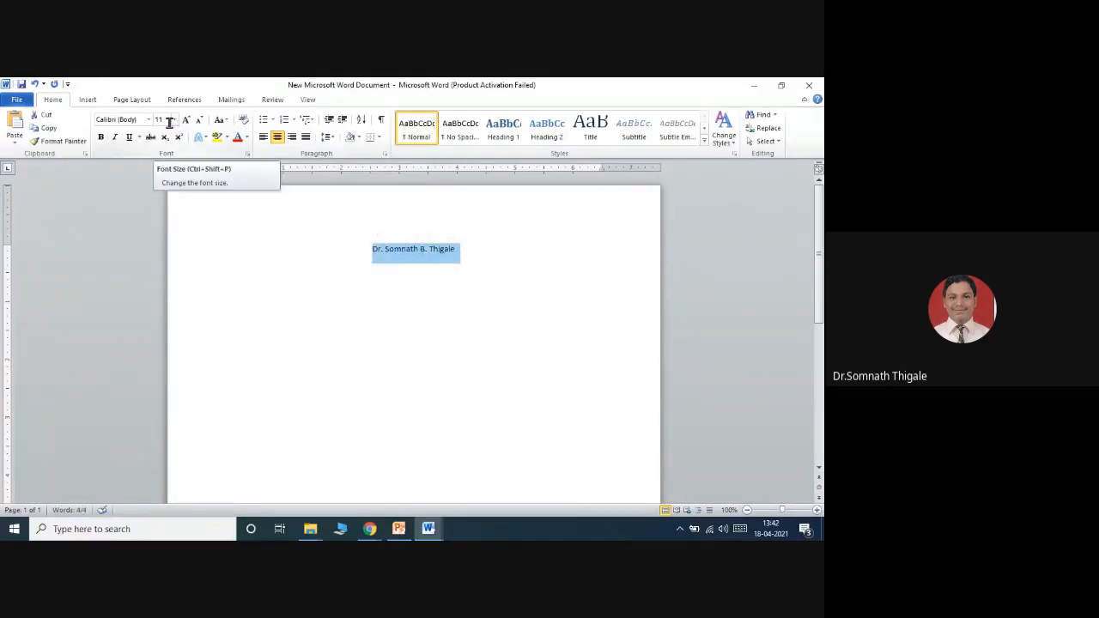
left_click(175, 121)
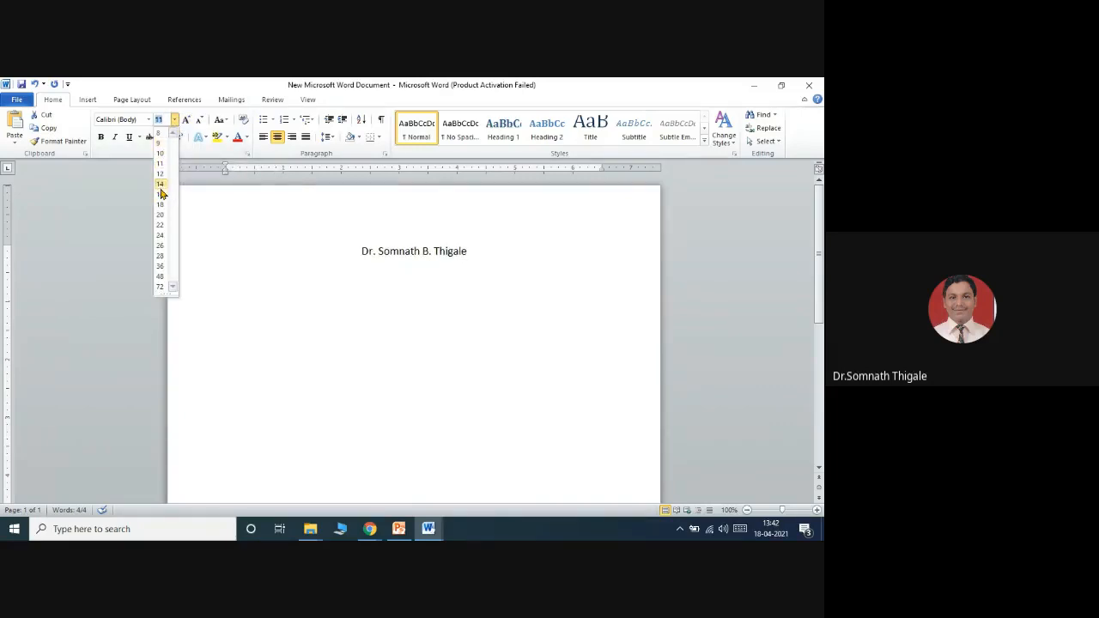
left_click(160, 188)
left_click(478, 321)
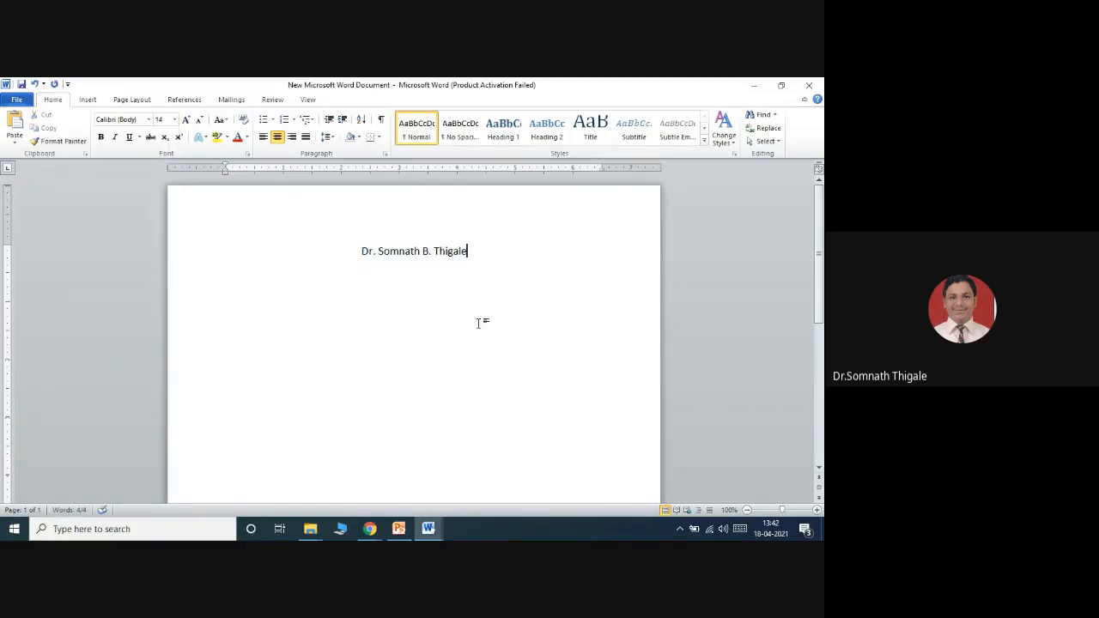
key("Return")
left_click(88, 99)
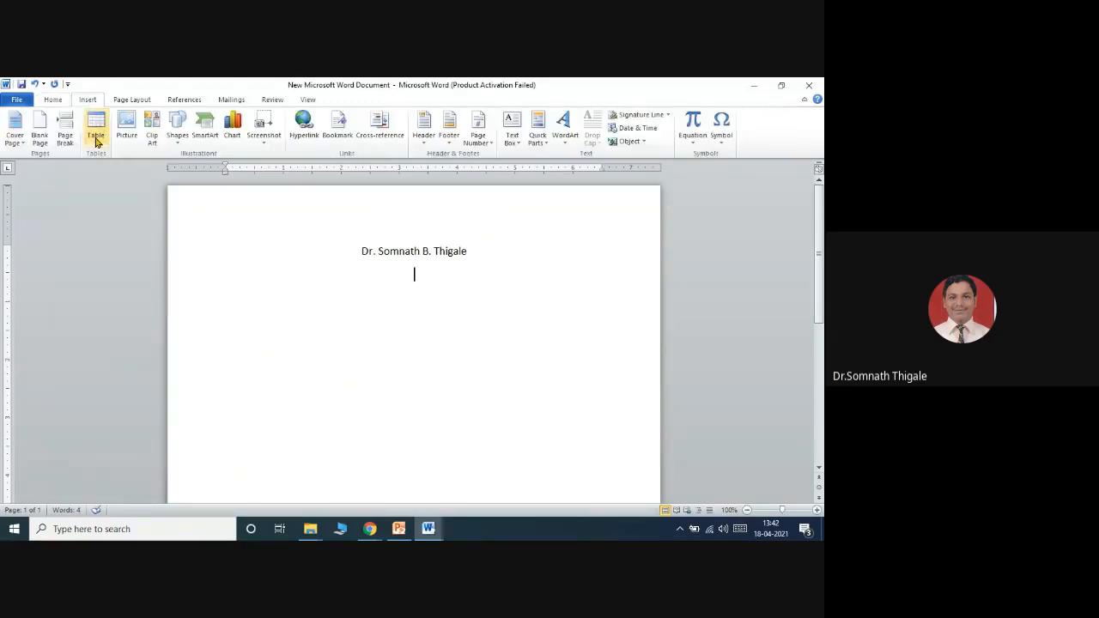
Insert an empty 2x2 table beneath the centred name heading
left_click(97, 139)
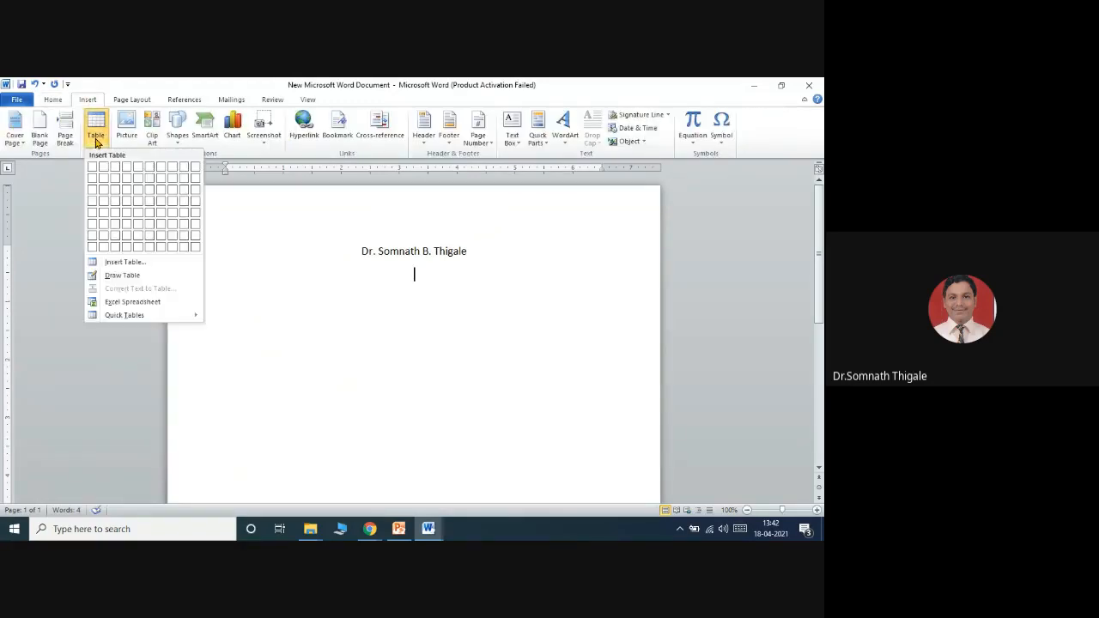
left_click(106, 182)
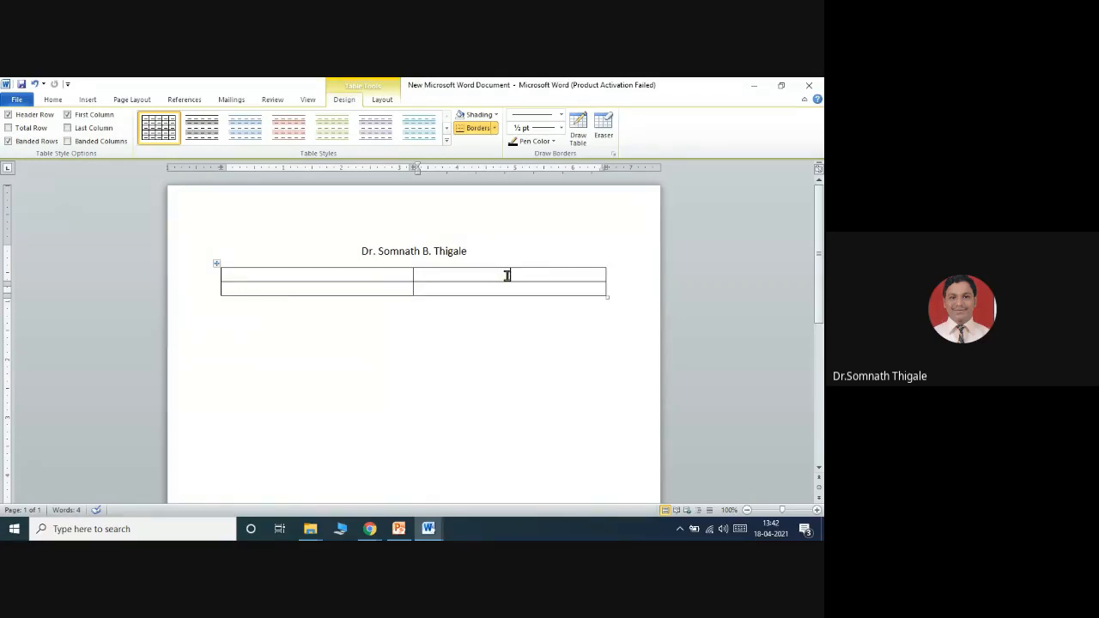
left_click(53, 100)
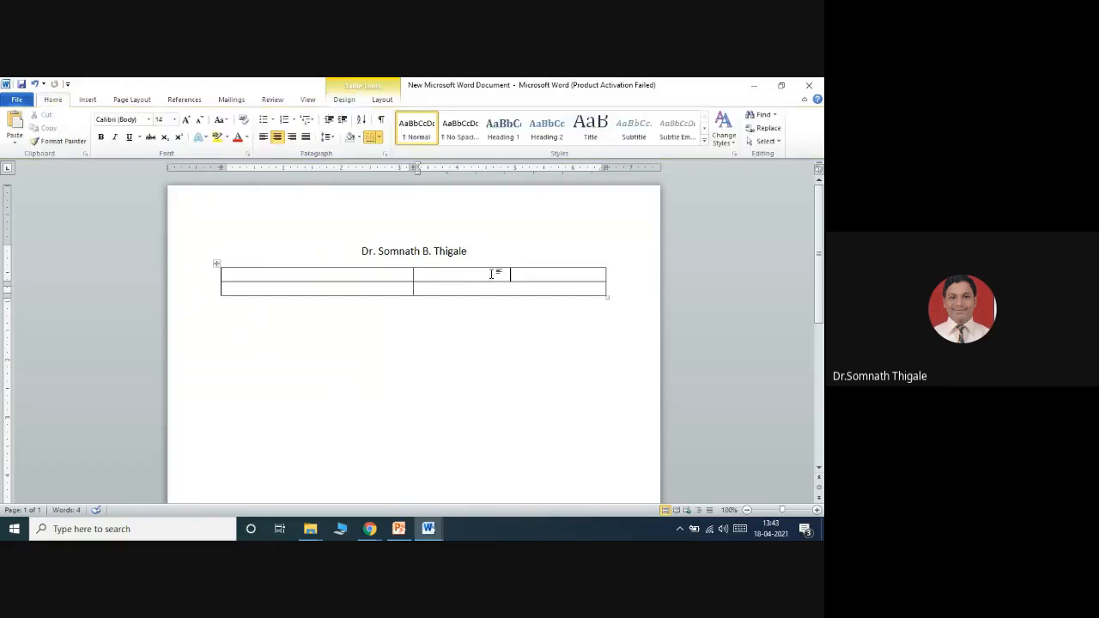
Bring up and dismiss the table cell's context menu, then go to the Insert tab
right_click(493, 276)
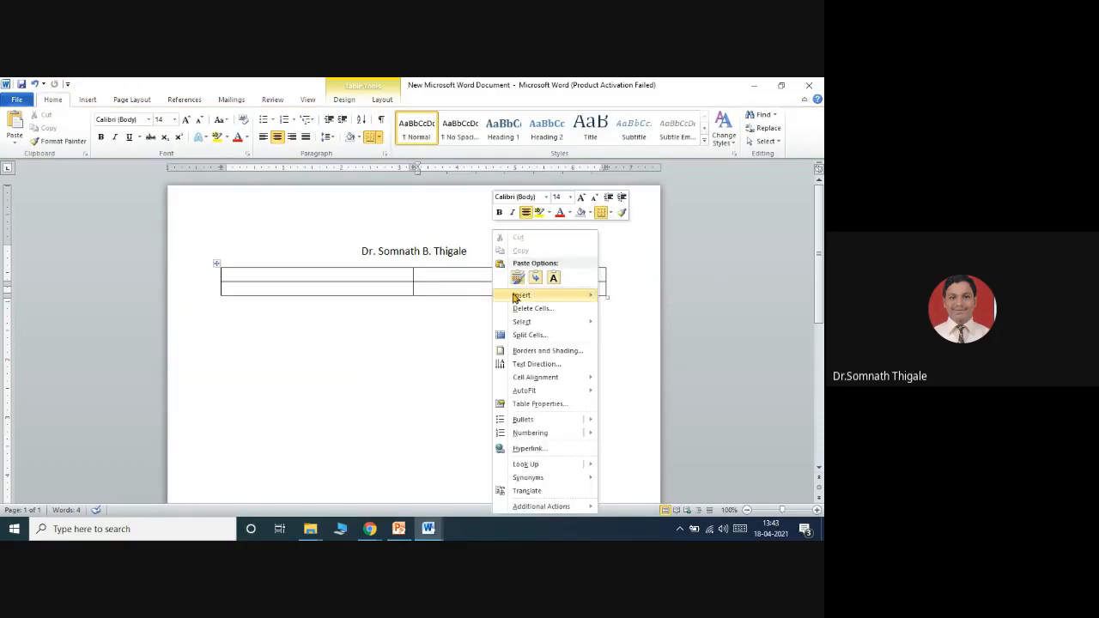
mouse_move(525, 295)
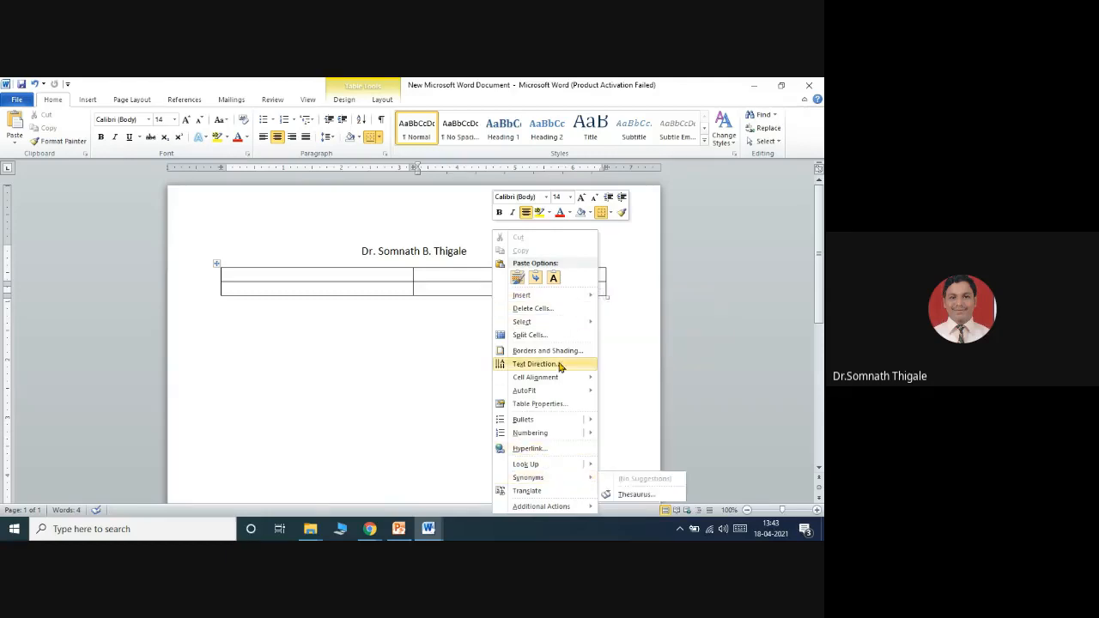
left_click(464, 272)
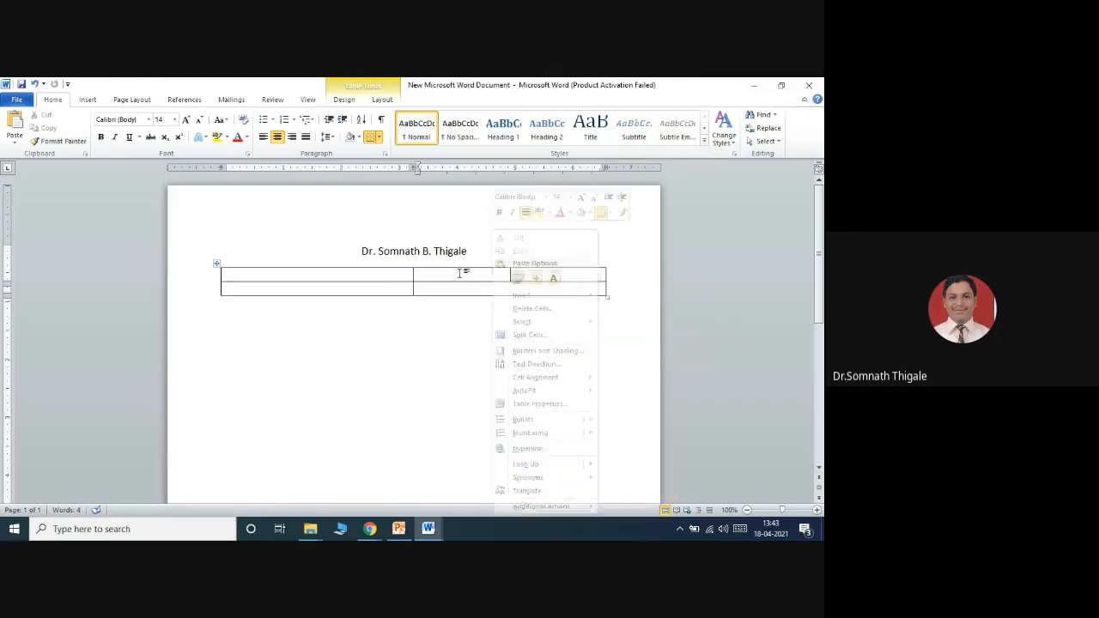
left_click(88, 101)
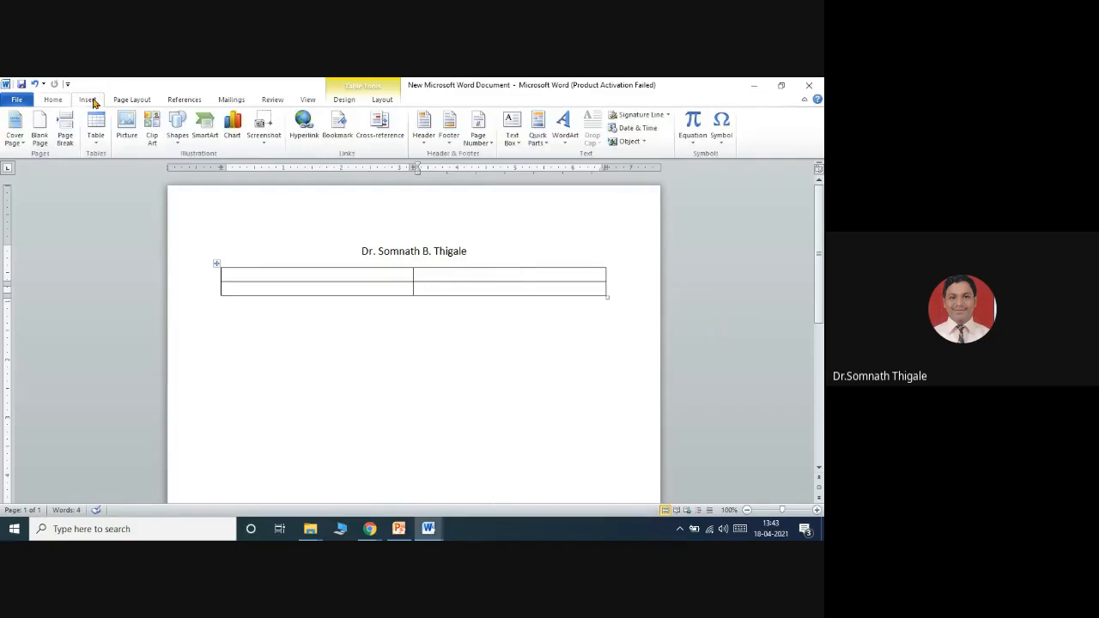
Insert the ID-card JPG picture from the folder on drive D: into the table
left_click(126, 137)
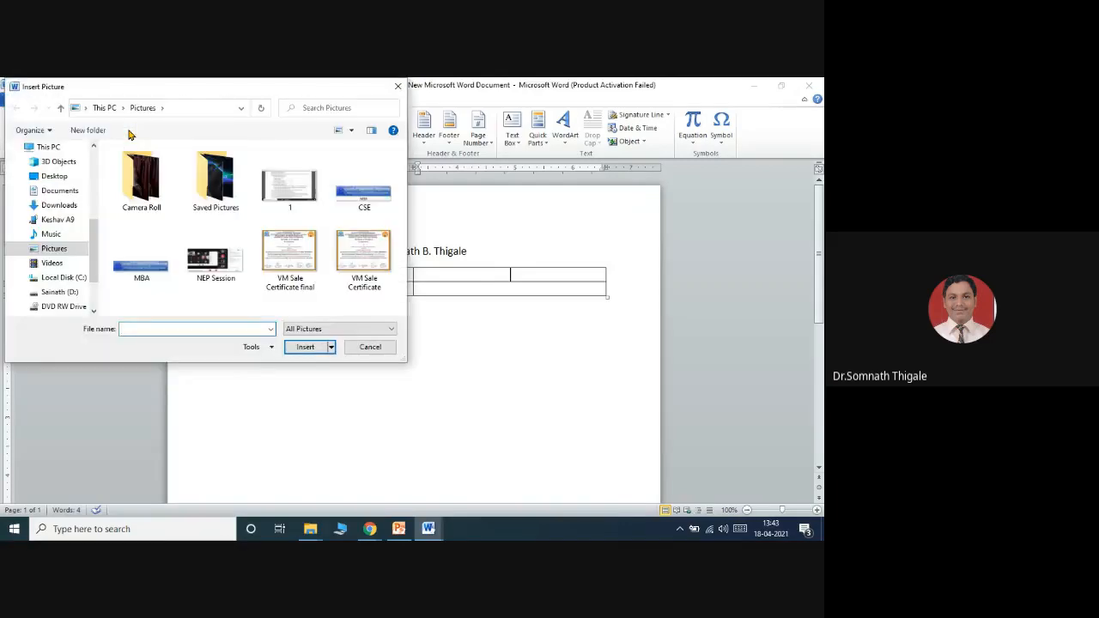
left_click(65, 293)
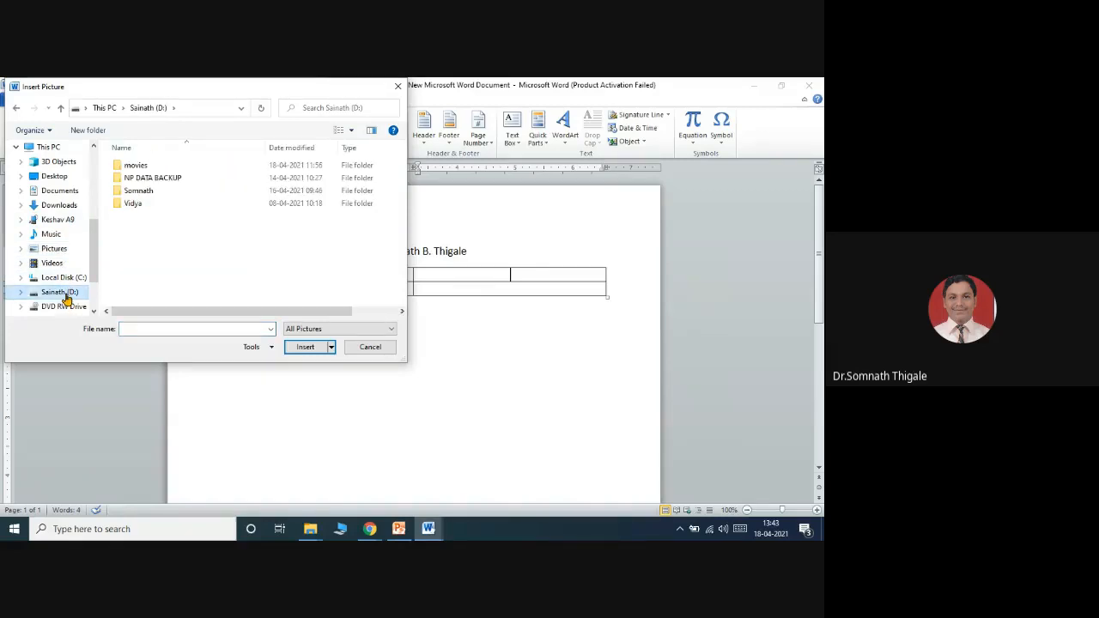
double_click(157, 193)
left_click_drag(403, 163, 409, 311)
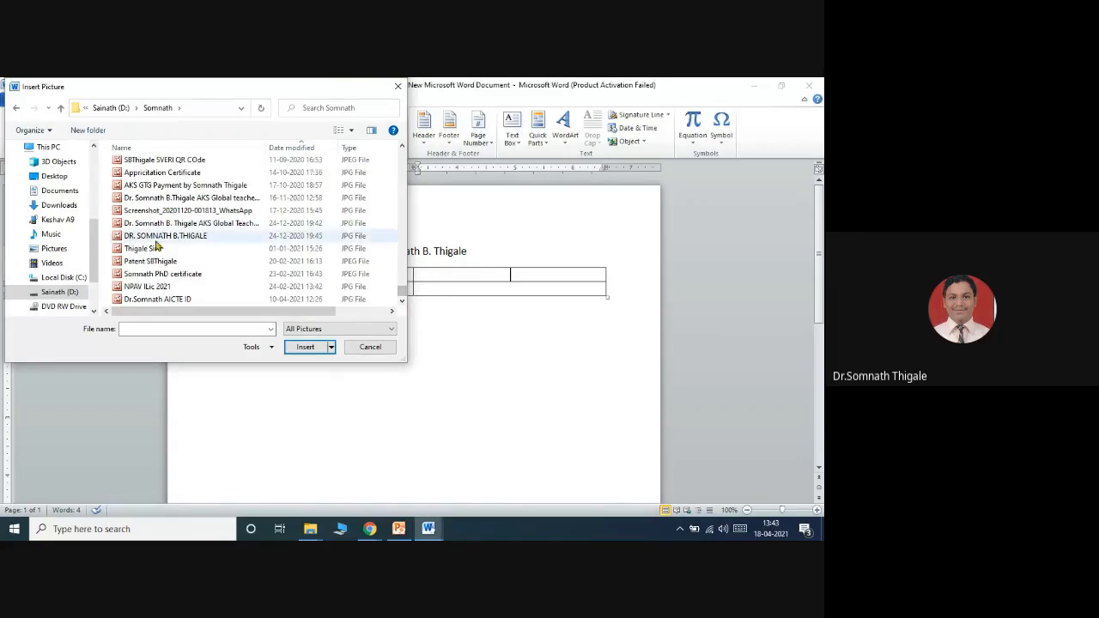
left_click(157, 249)
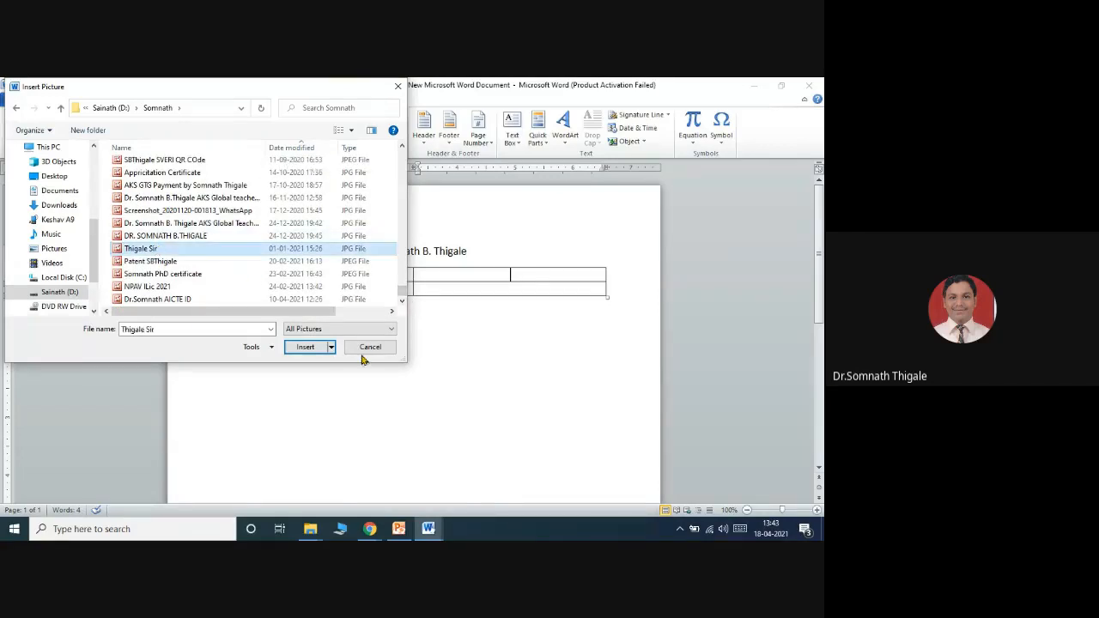
left_click(304, 347)
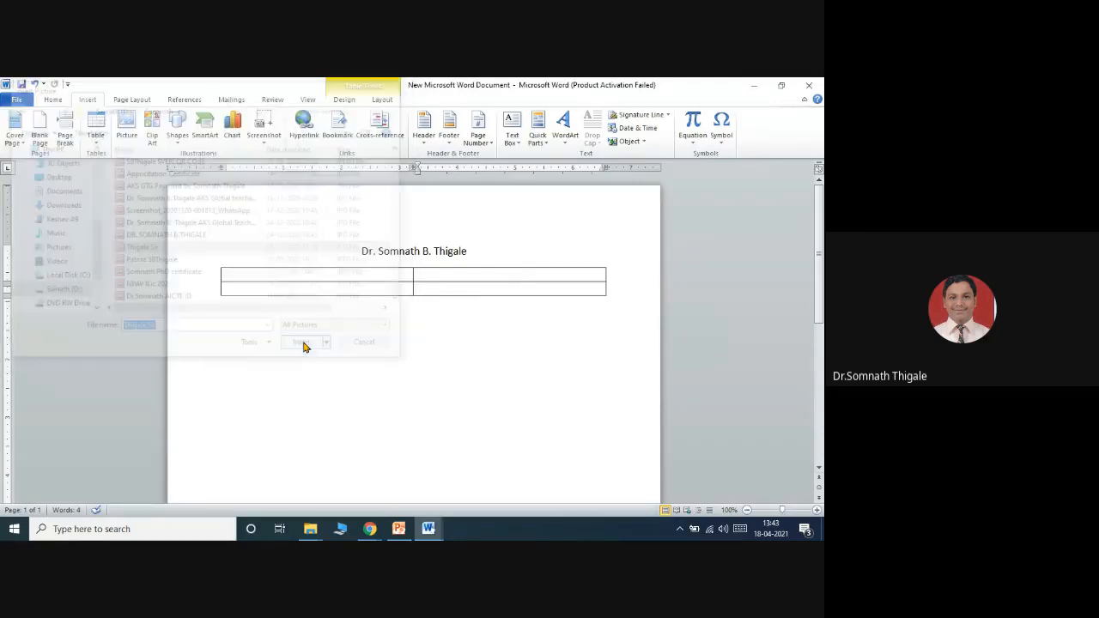
Drag the picture's top-left corner handle to shrink it to 1.09" by 2.41" in the right cell
scroll(421, 309, "down", 3)
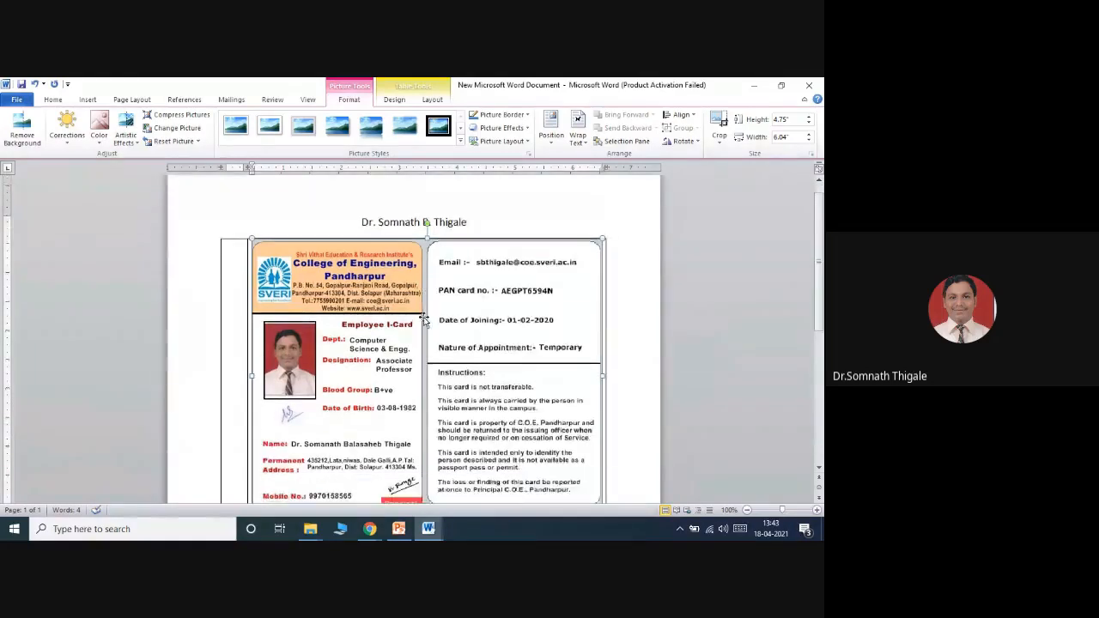
scroll(429, 329, "down", 2)
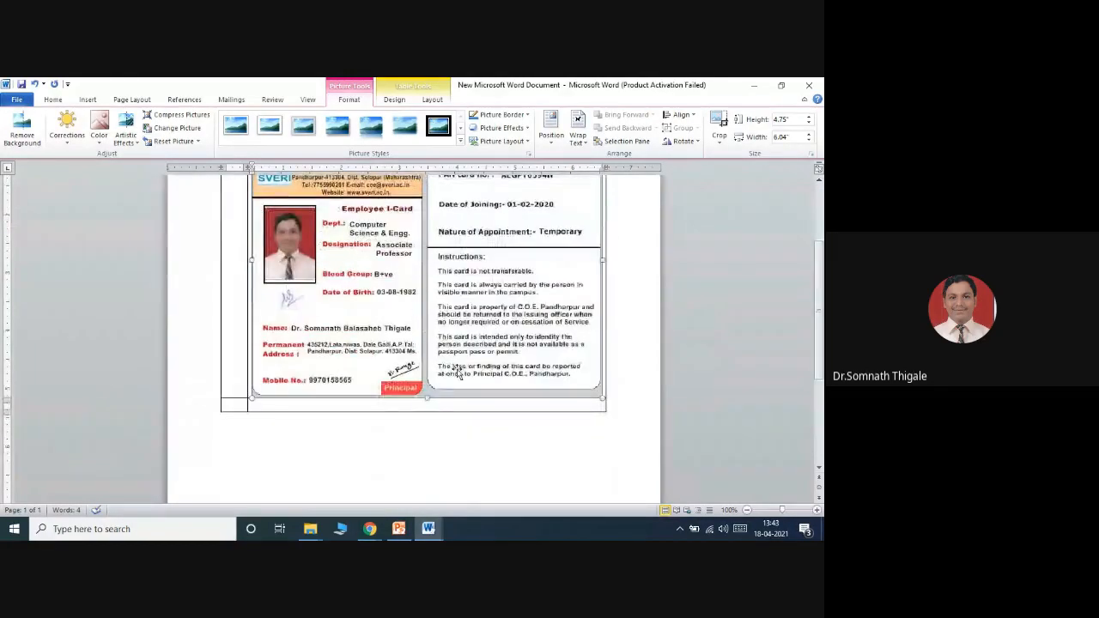
scroll(458, 367, "down", 2)
scroll(461, 357, "up", 3)
scroll(460, 360, "up", 4)
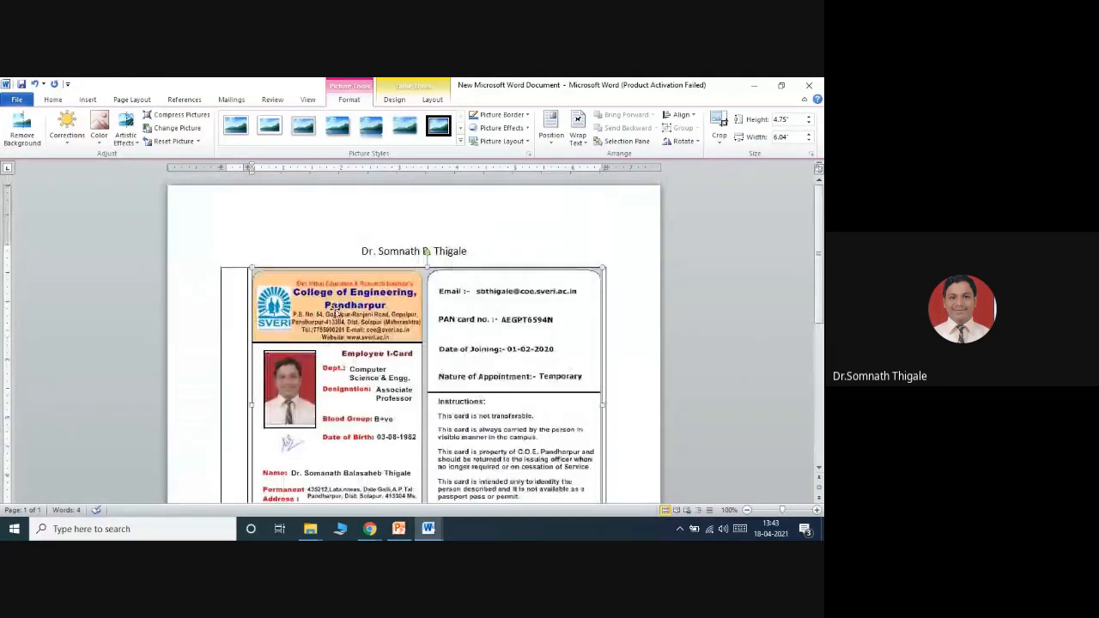
left_click_drag(252, 268, 438, 424)
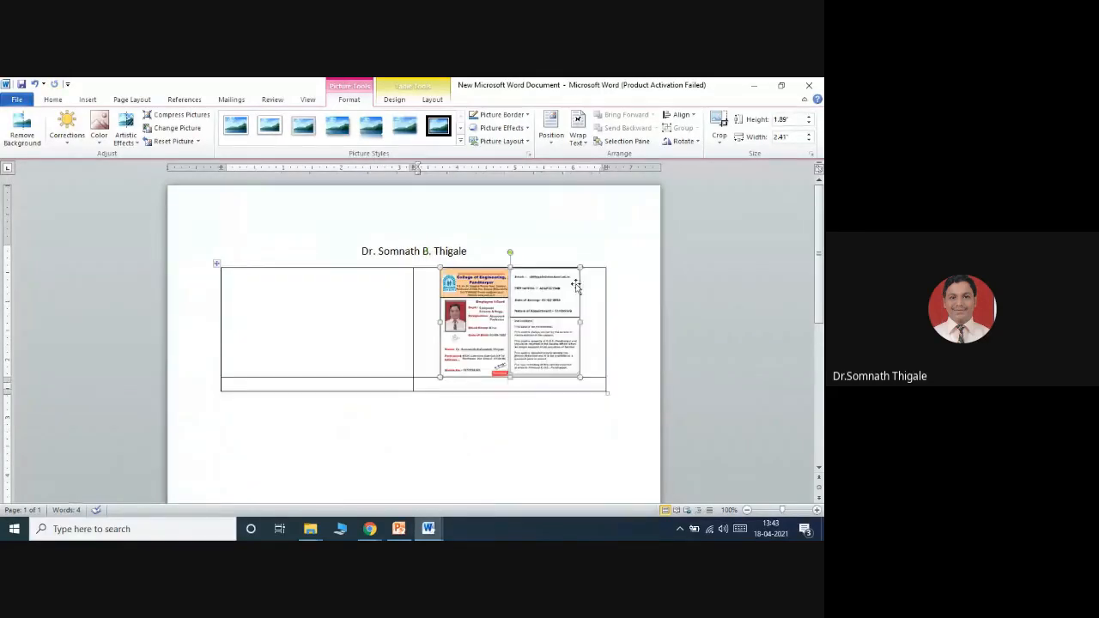
Set the picture's absolute height to 1.50" in Size and Position, giving 1.91" width
right_click(515, 296)
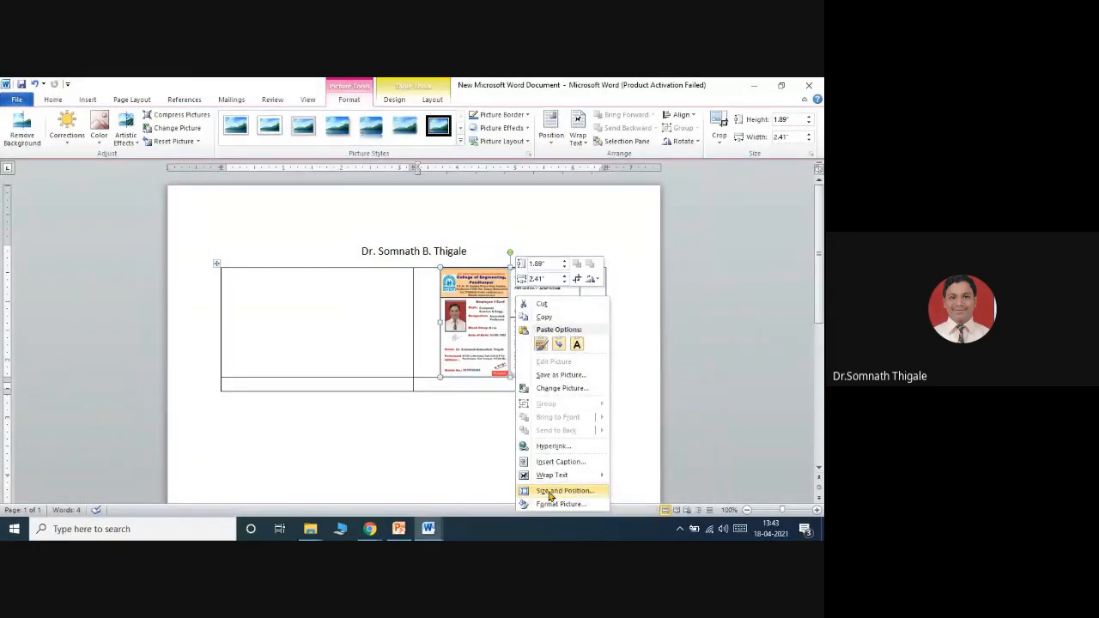
left_click(550, 492)
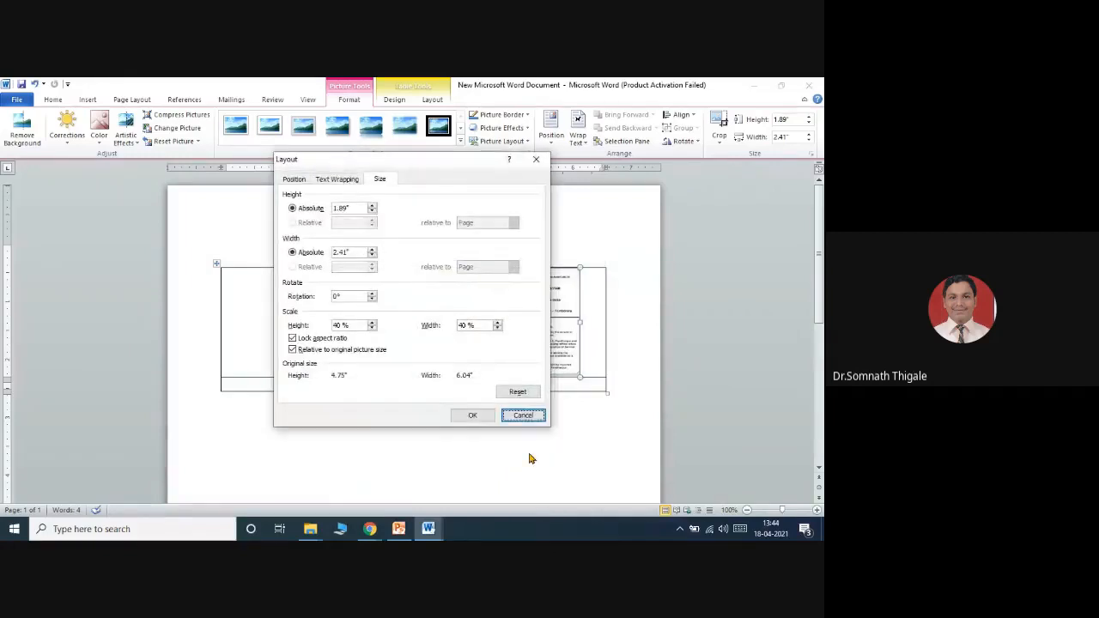
left_click(352, 208)
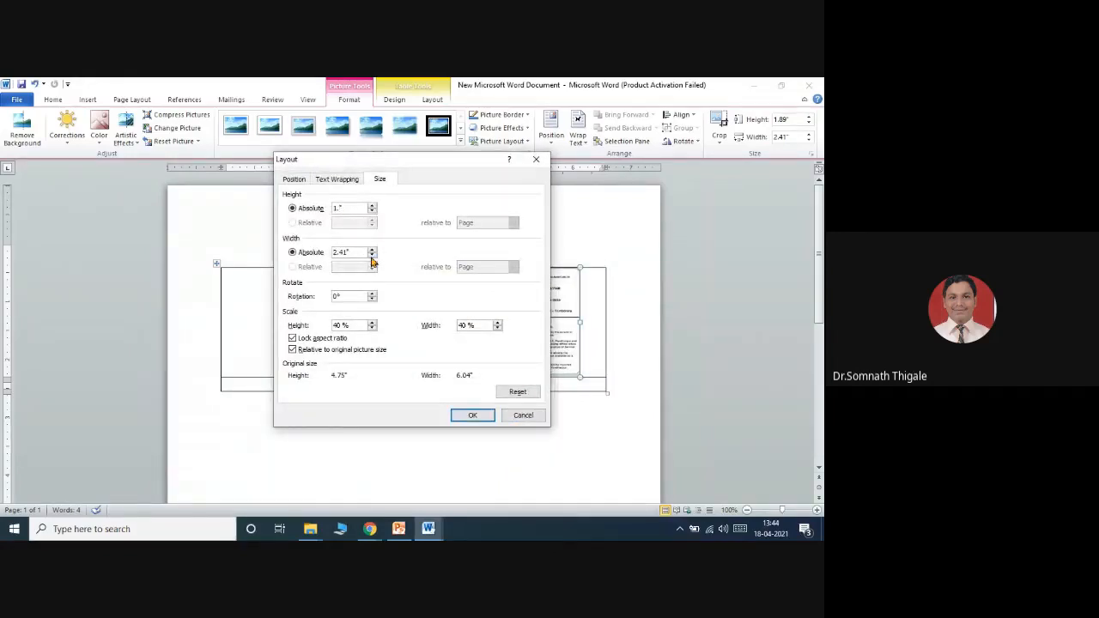
type("1.50")
left_click(471, 414)
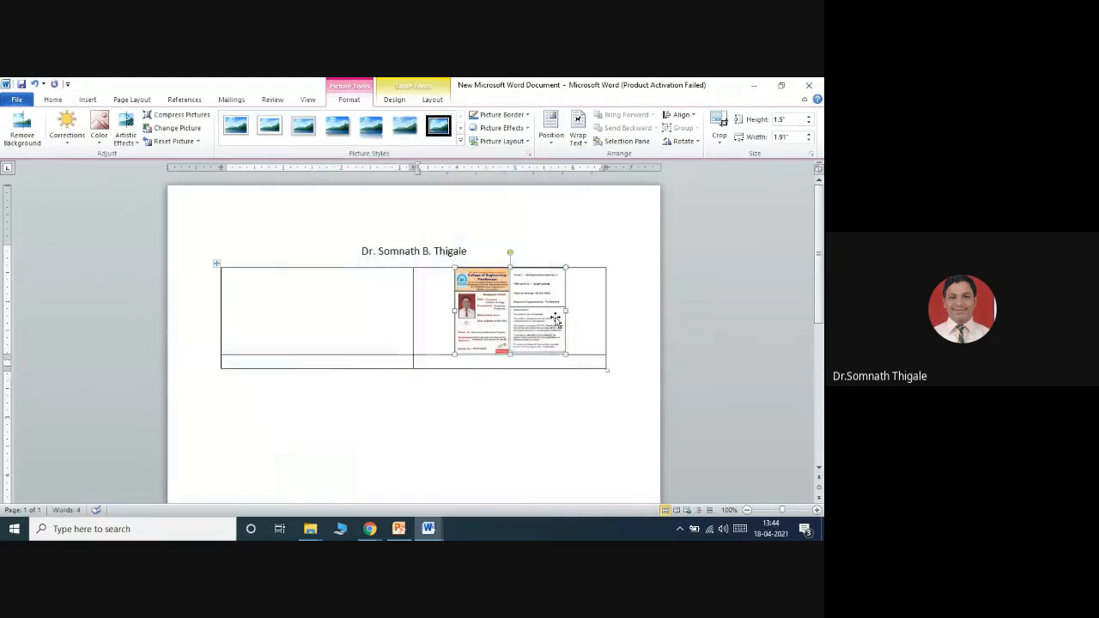
Drag the picture's side and bottom handles to enlarge it to about 1.7" by 1.96"
left_click(495, 424)
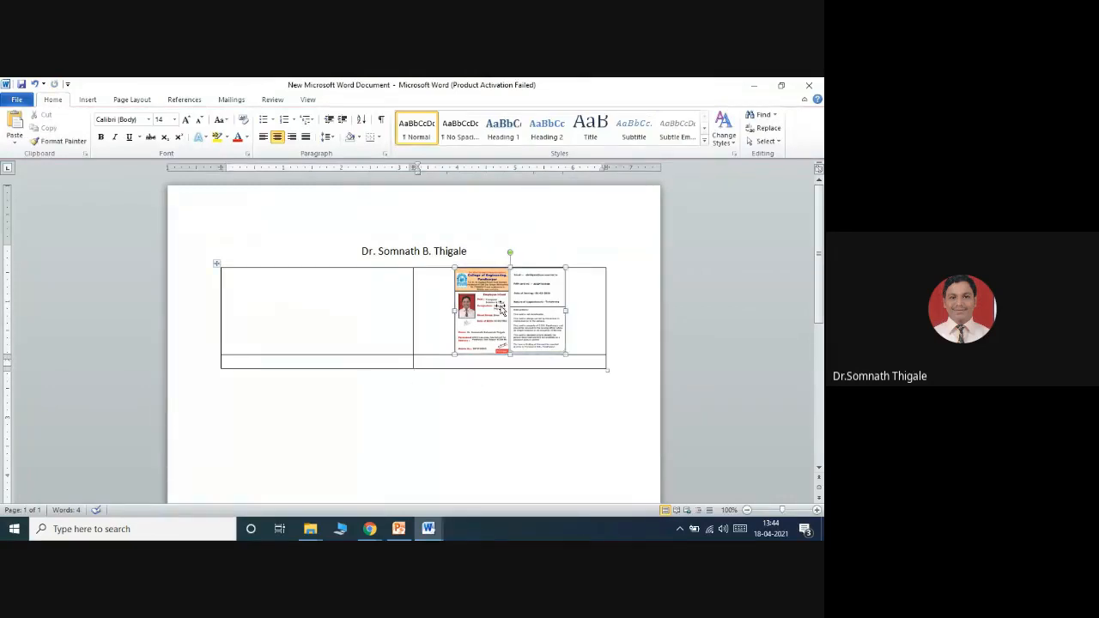
left_click(502, 309)
left_click_drag(566, 311, 606, 309)
left_click_drag(457, 310, 447, 309)
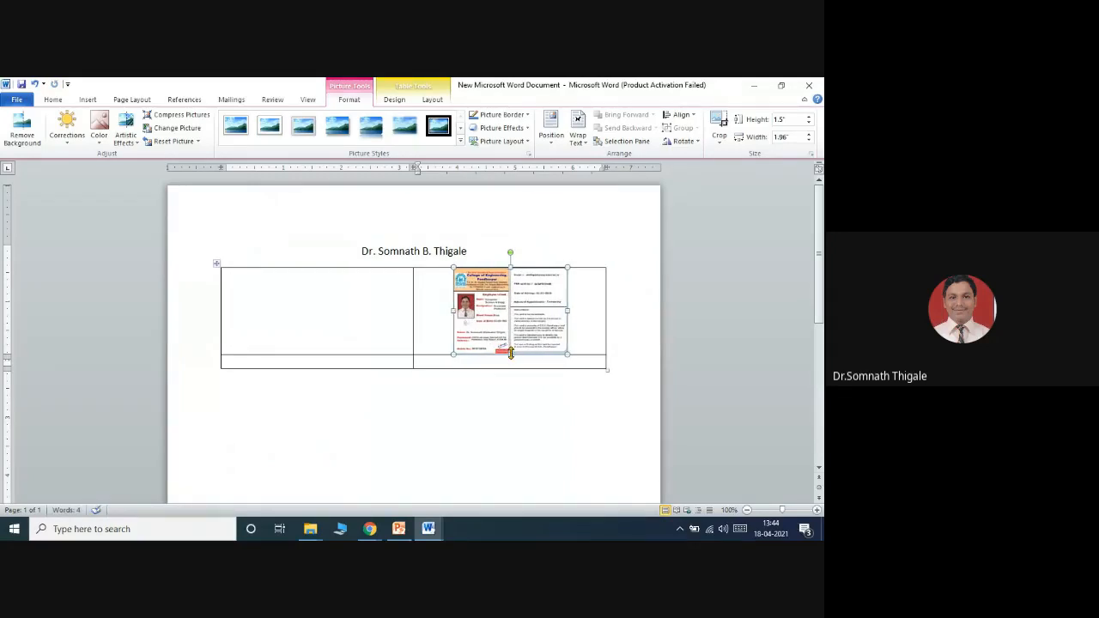
left_click_drag(510, 353, 511, 366)
left_click(545, 430)
left_click(518, 360)
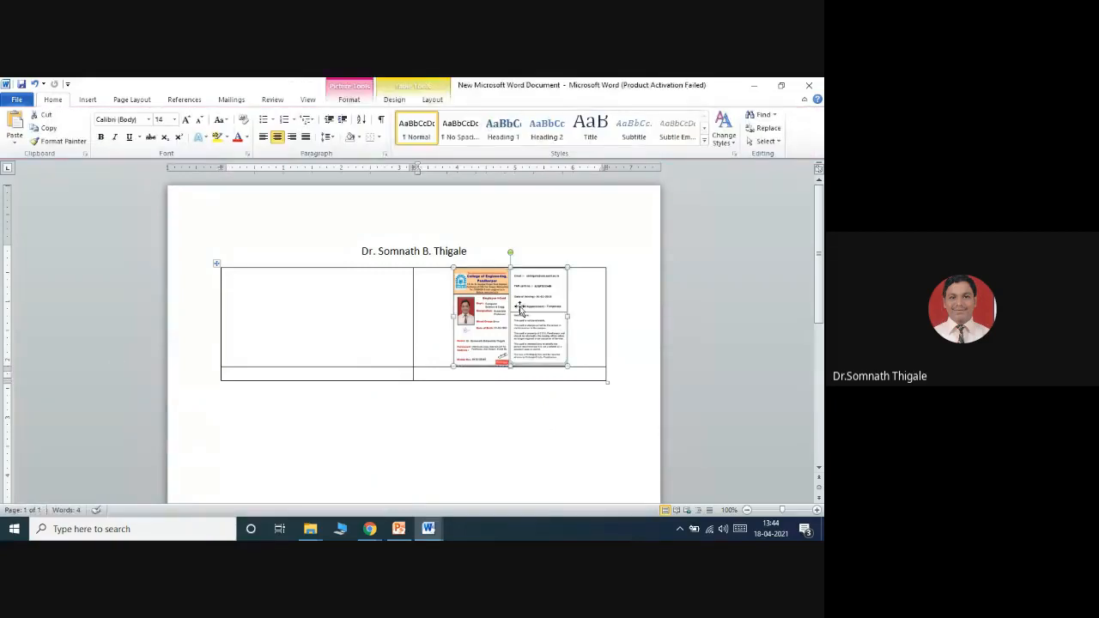
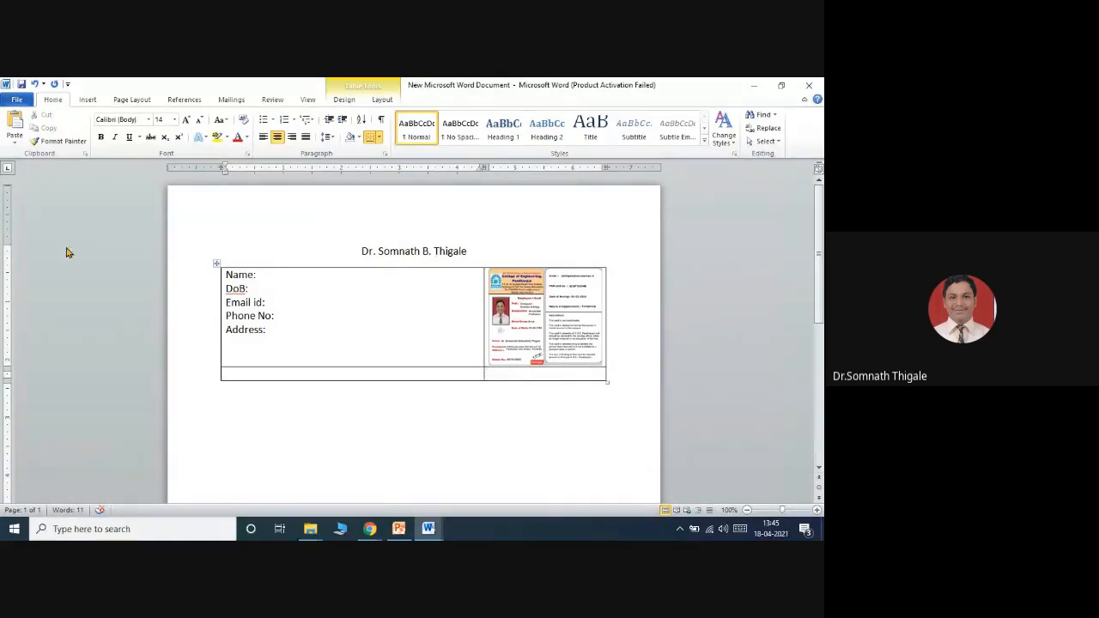
Select the whole contact details table holding the labels and ID-card image
left_click(216, 263)
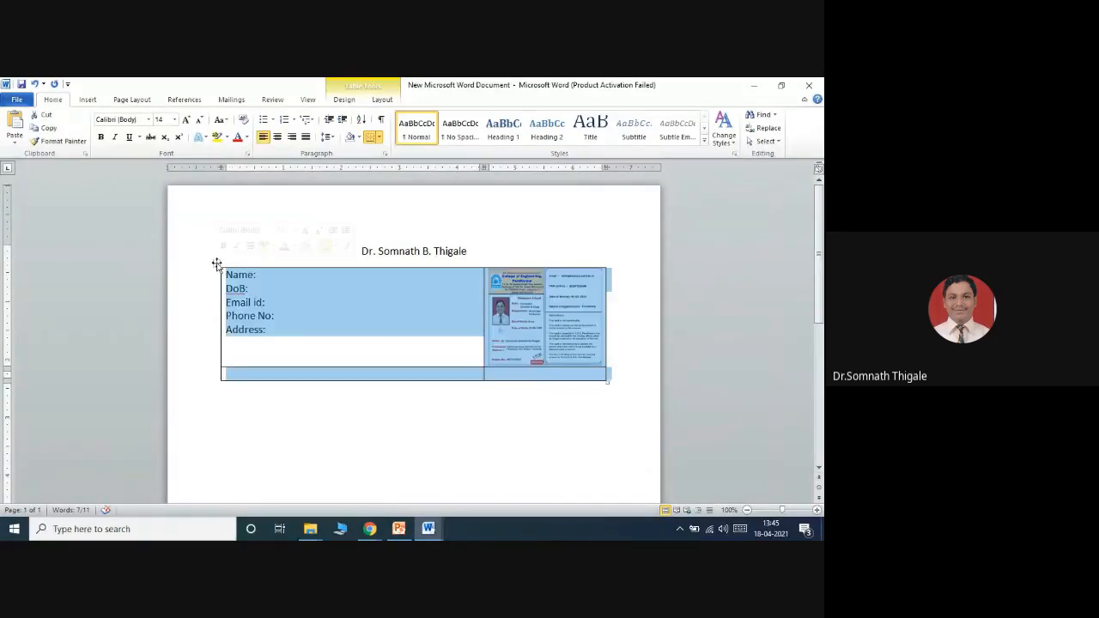
Apply No Border to the details table so its gridlines disappear
left_click(379, 138)
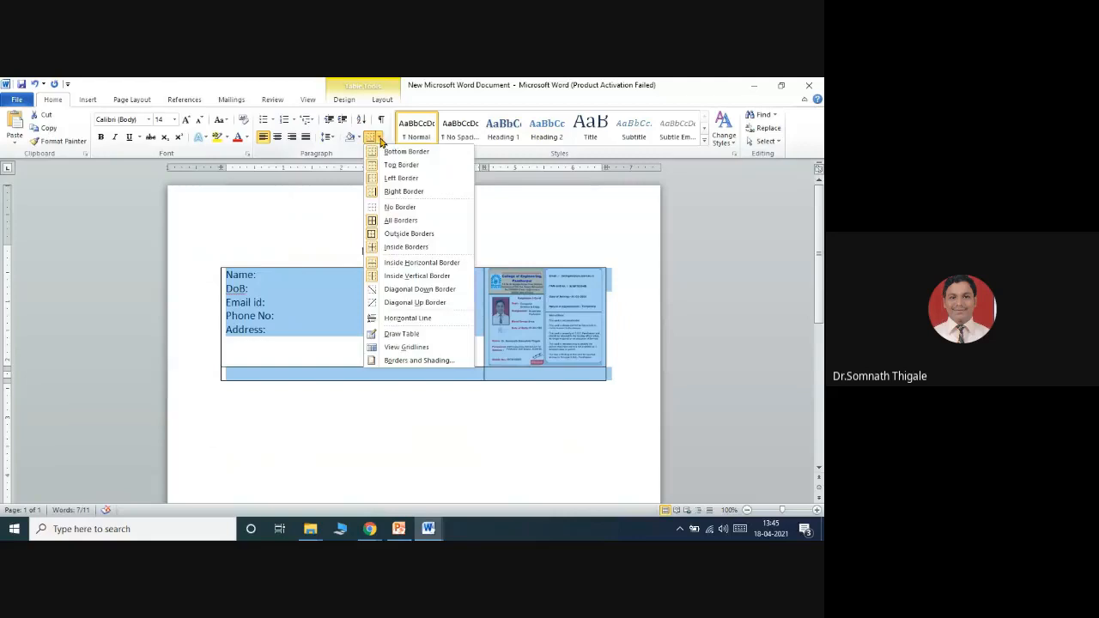
left_click(384, 212)
left_click(521, 445)
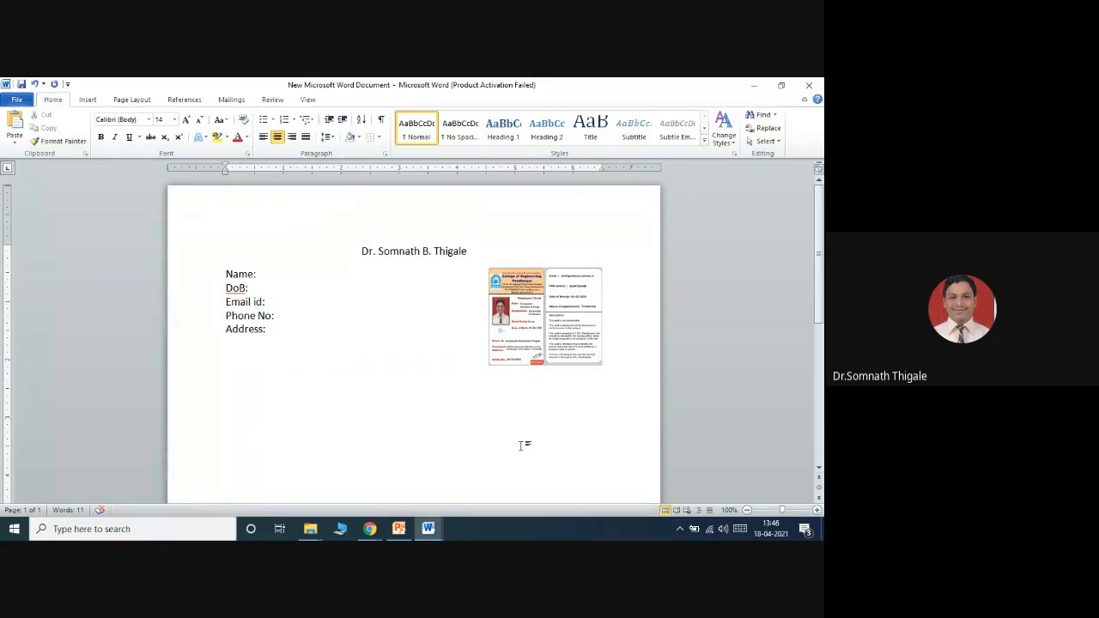
Insert a 4-column, 6-row table below the details and type 'Sr.No.' in its first cell
scroll(520, 446, "down", 1)
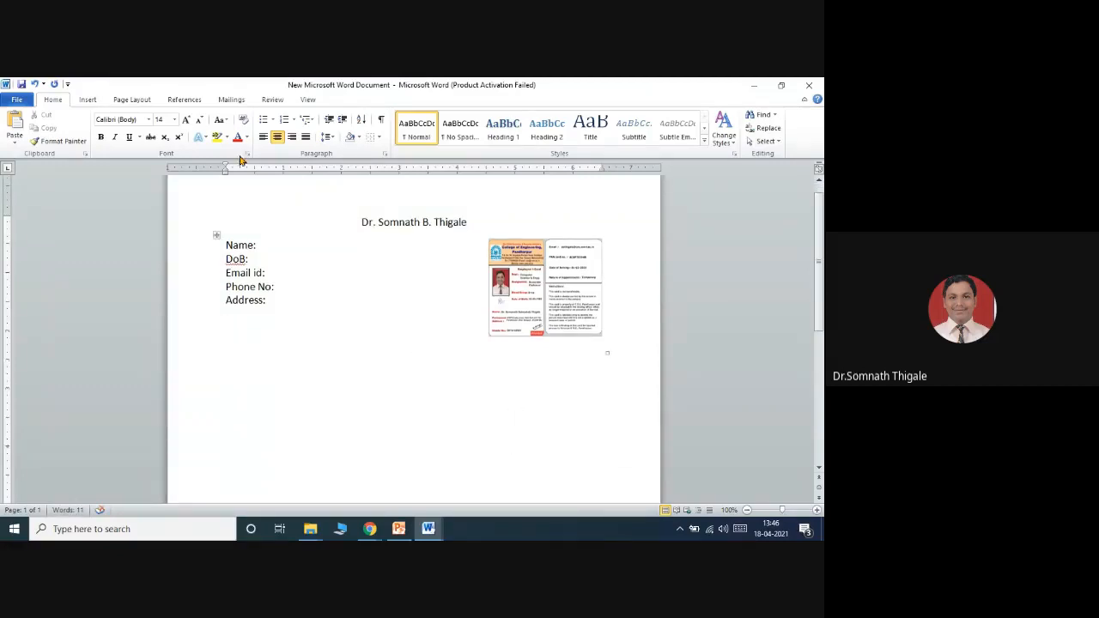
left_click(87, 100)
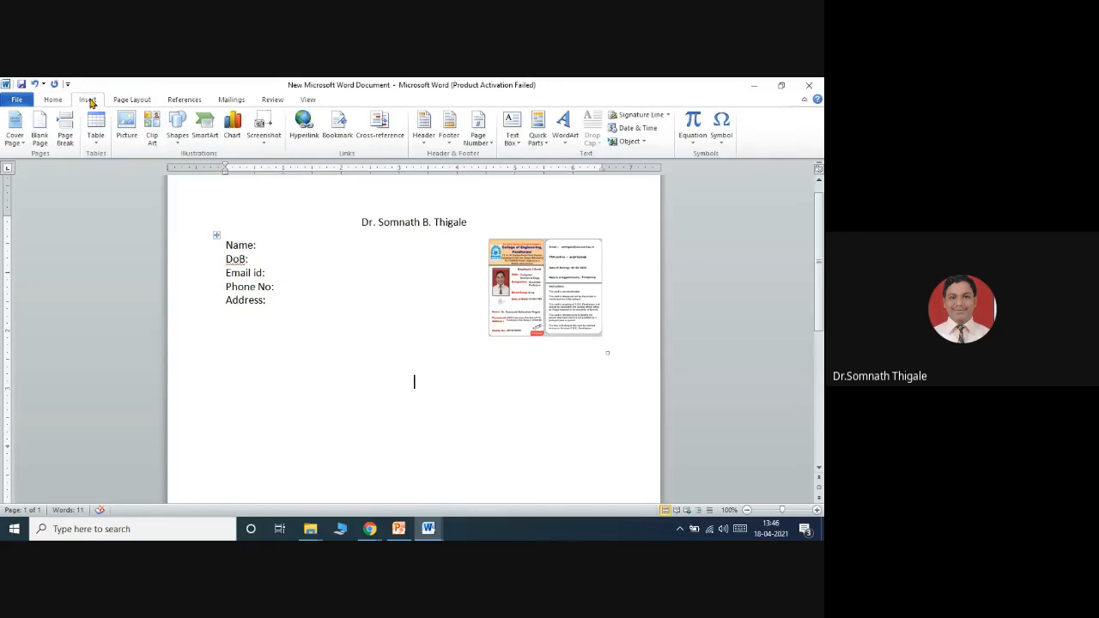
left_click(95, 129)
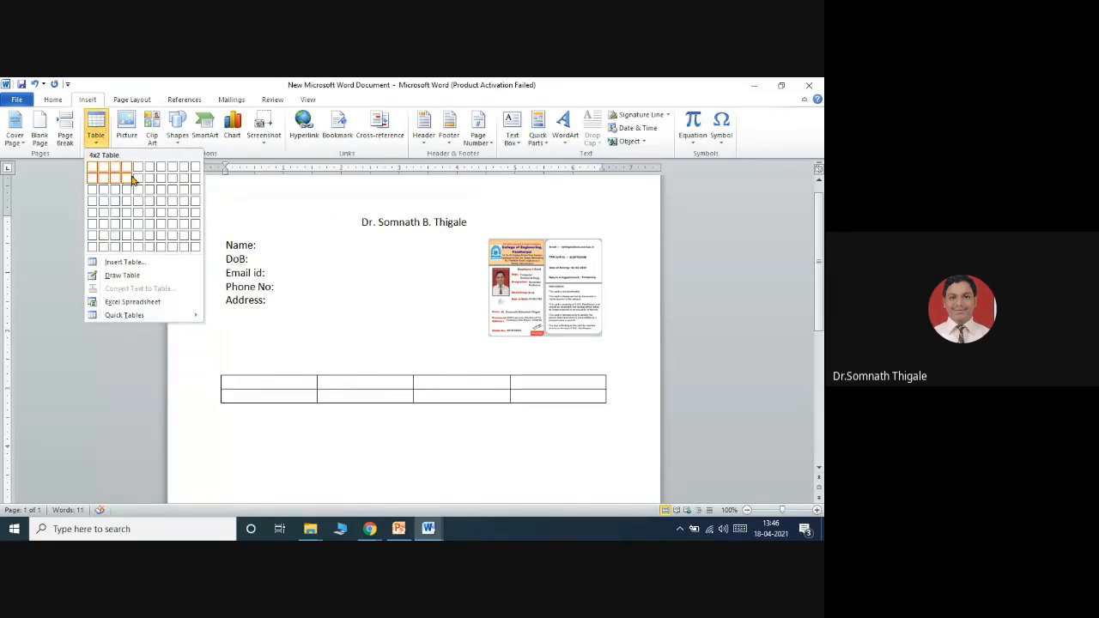
left_click(130, 230)
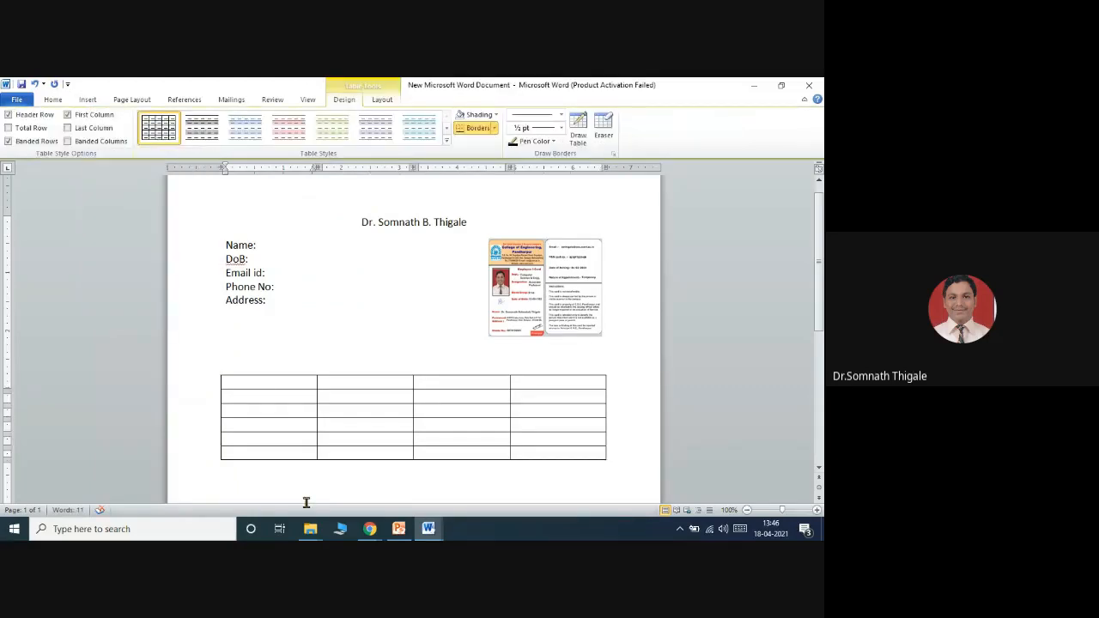
type("Sr.No.")
Type the header cells 'Qualification', 'Year' and 'Class' beside Sr.No
left_click(339, 382)
type("E")
key("BackSpace")
type("Qualific")
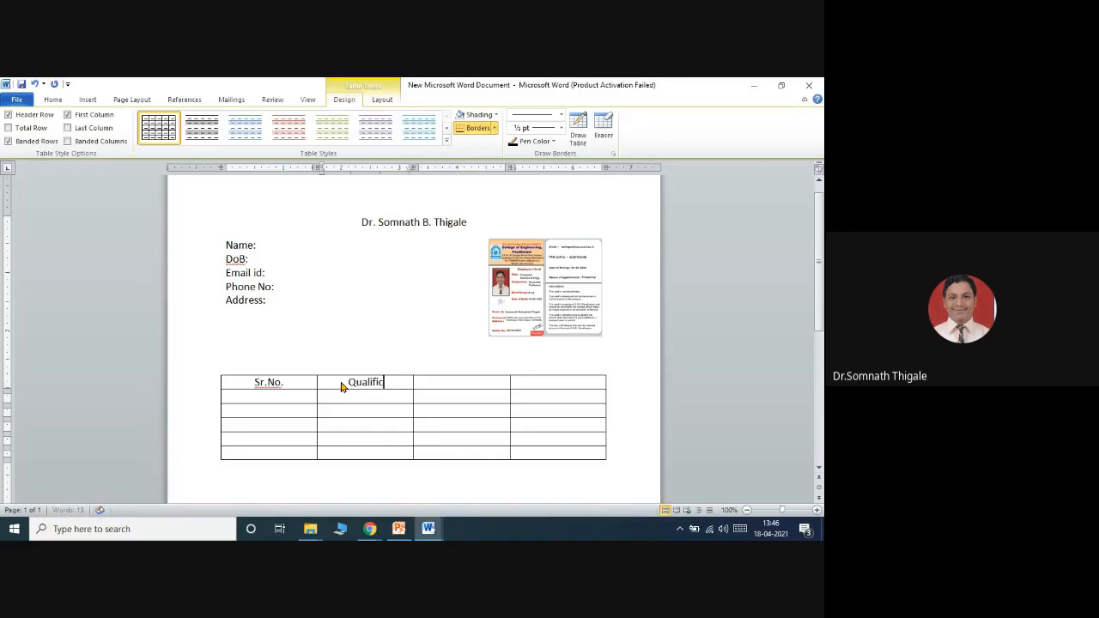
type("ation")
left_click(454, 382)
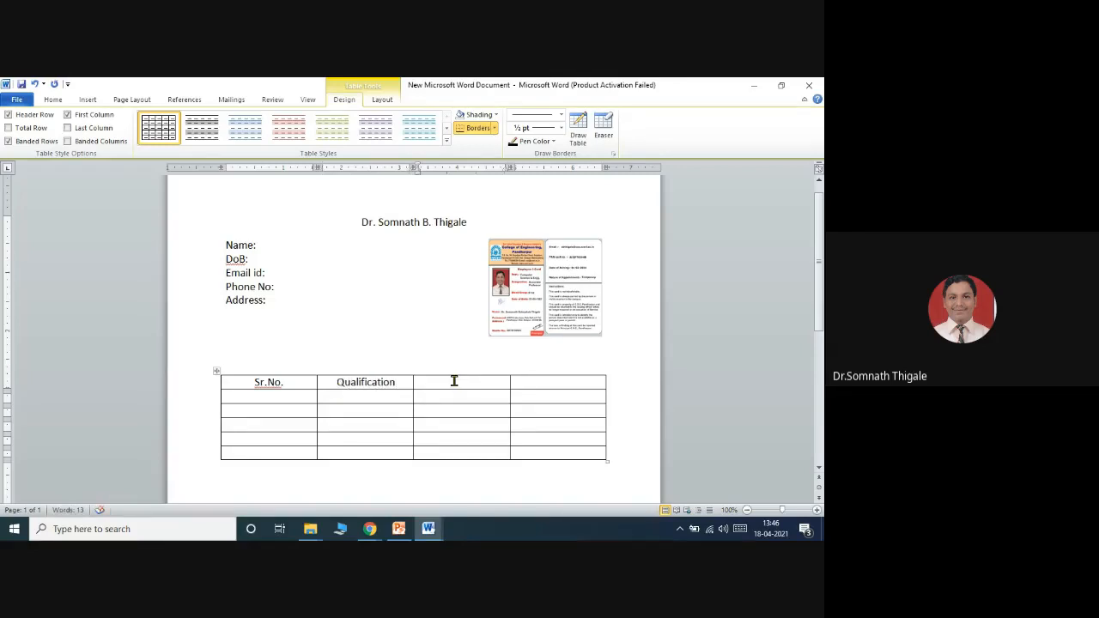
type("Year")
left_click(532, 383)
type("Class")
Fill row 1 with 1, Ph.D. CSE, 2019, Awarded, and start row 2 with 2, M.E.CSE
left_click(304, 399)
type("1")
left_click(333, 399)
type("Ph.D. CSE")
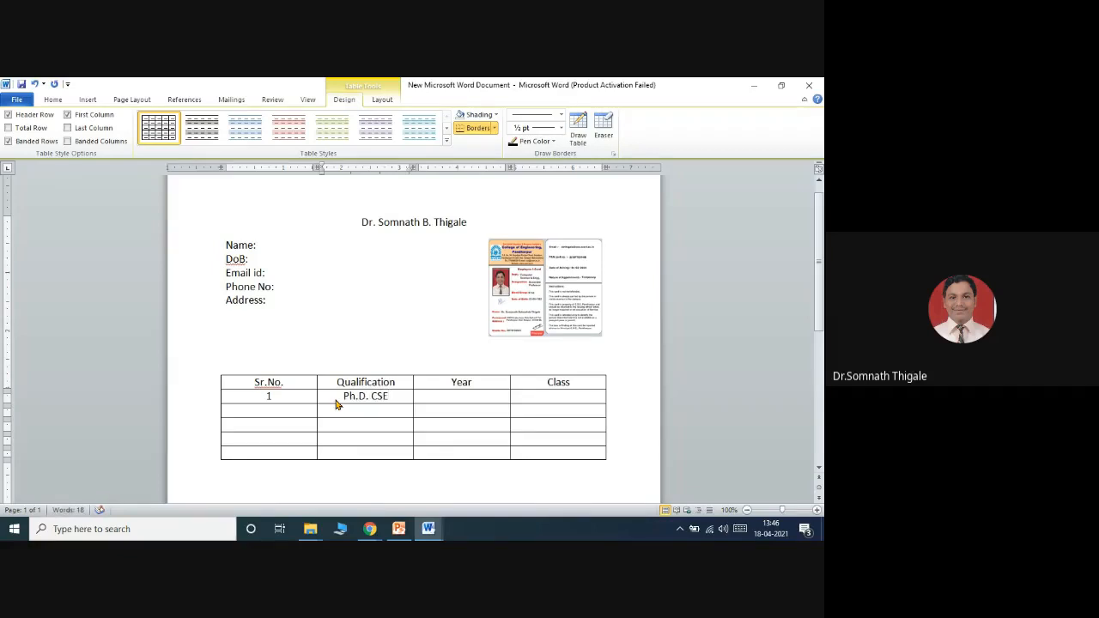
left_click(431, 400)
type("2019")
left_click(538, 396)
type("Awarded")
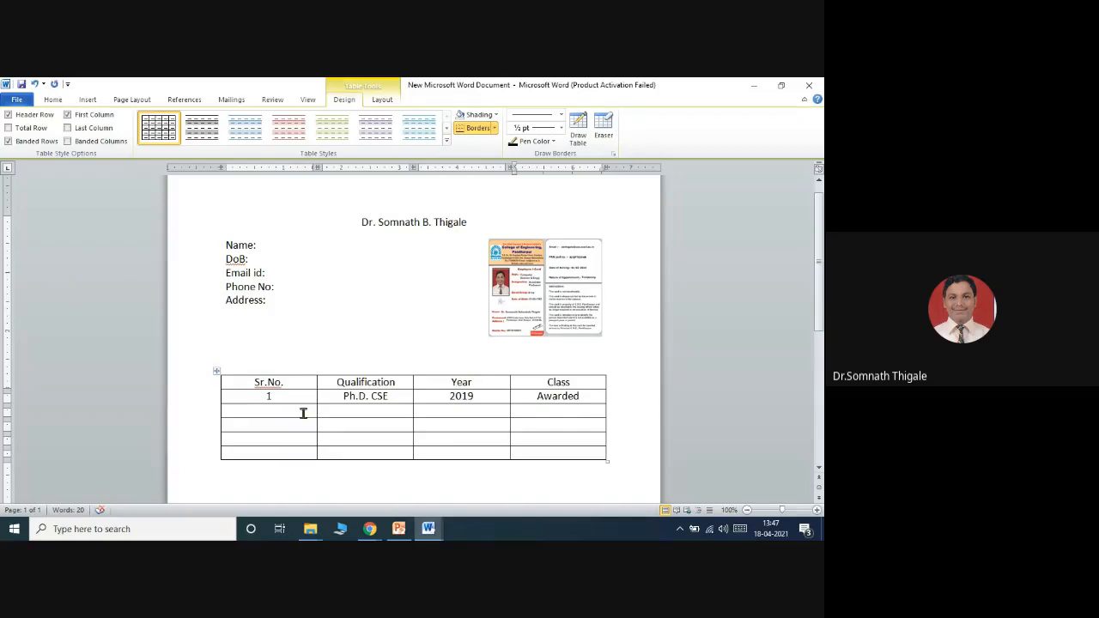
left_click(303, 412)
type("2")
left_click(360, 412)
type("M.E.CSE")
Complete row 2 with year 2014 and class 70%
left_click(456, 410)
type("2014")
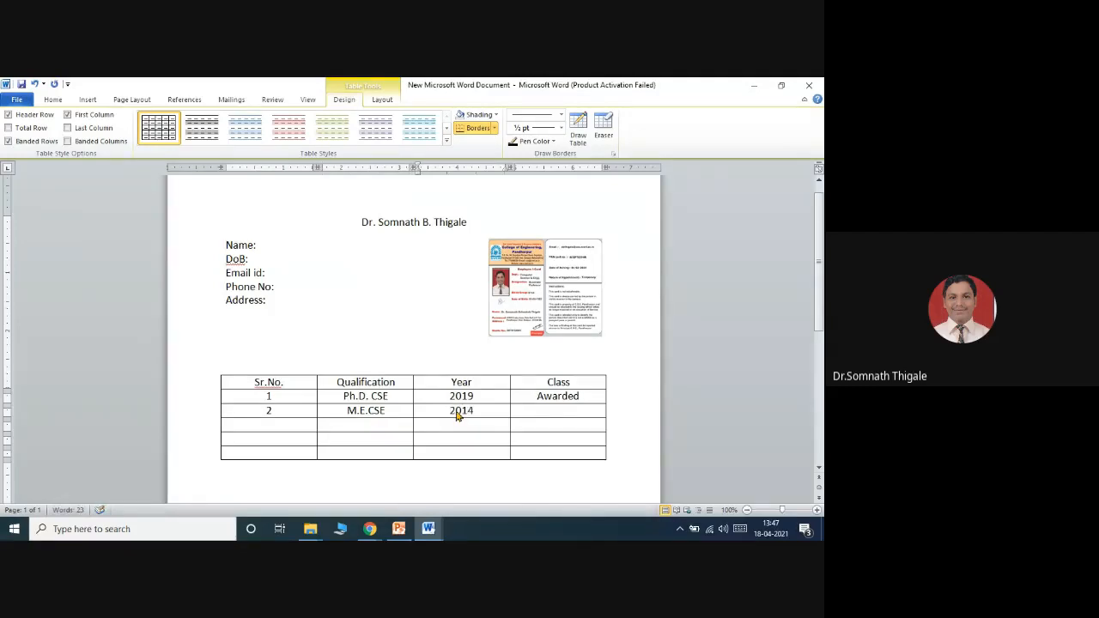
left_click(534, 412)
type("70% F")
key("BackSpace")
Fill row 3 with 3, B.E.CSE, 2005, 70%
left_click(284, 422)
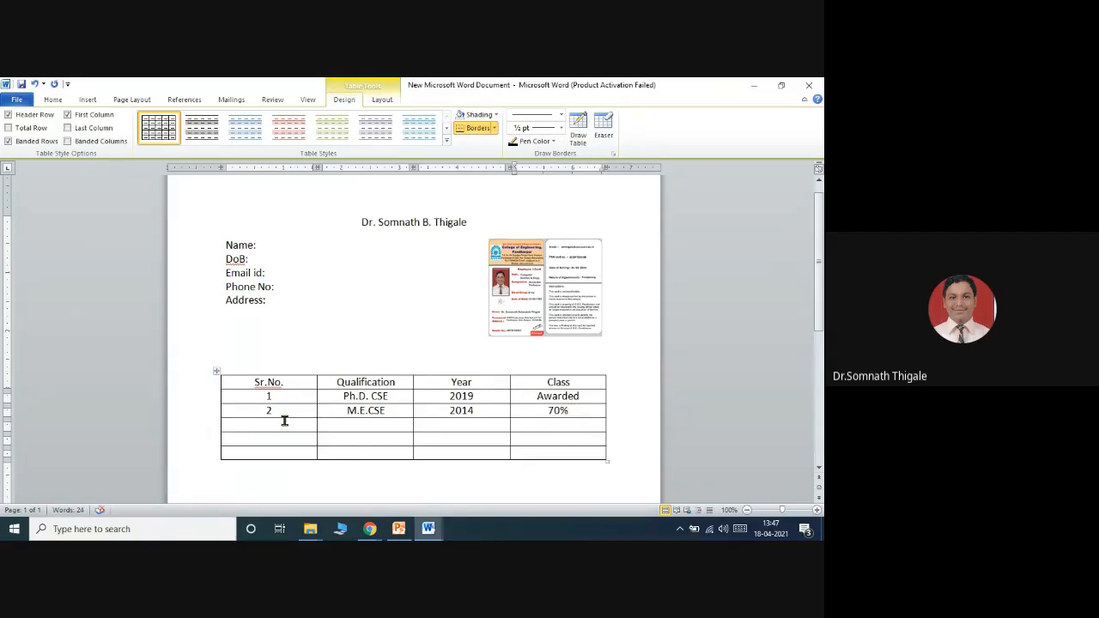
type("3")
left_click(351, 428)
type("B.E.CSE")
left_click(455, 424)
type("2005")
left_click(540, 423)
type("70%")
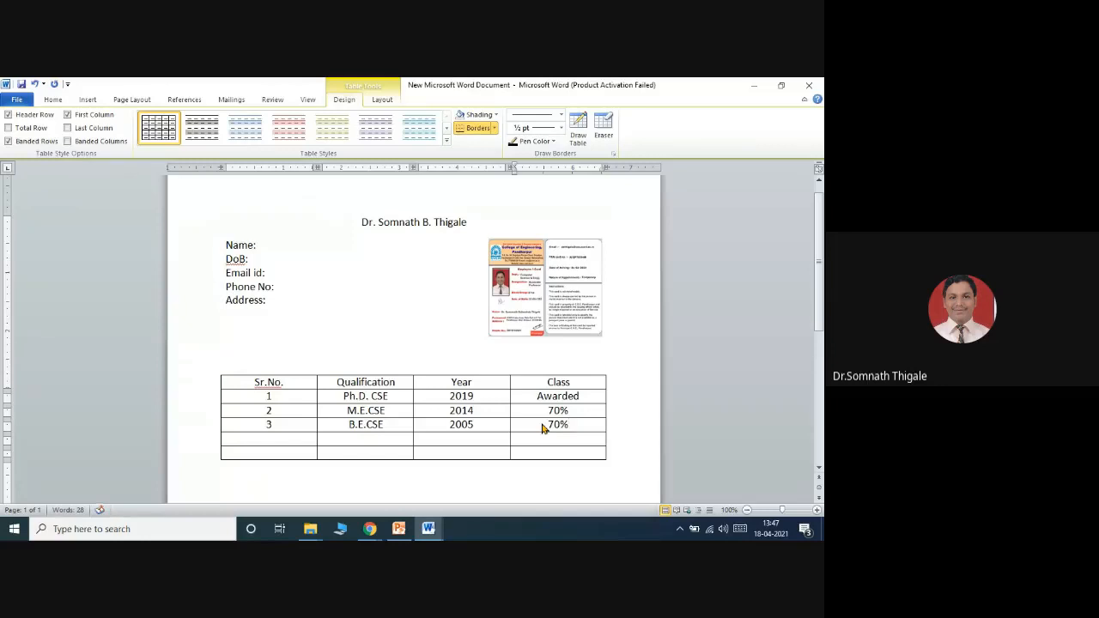
Fill row 4 with 4, Dip.Electrical Eng and class 78%
left_click(291, 438)
type("4")
left_click(367, 439)
type("Dip.Electrical")
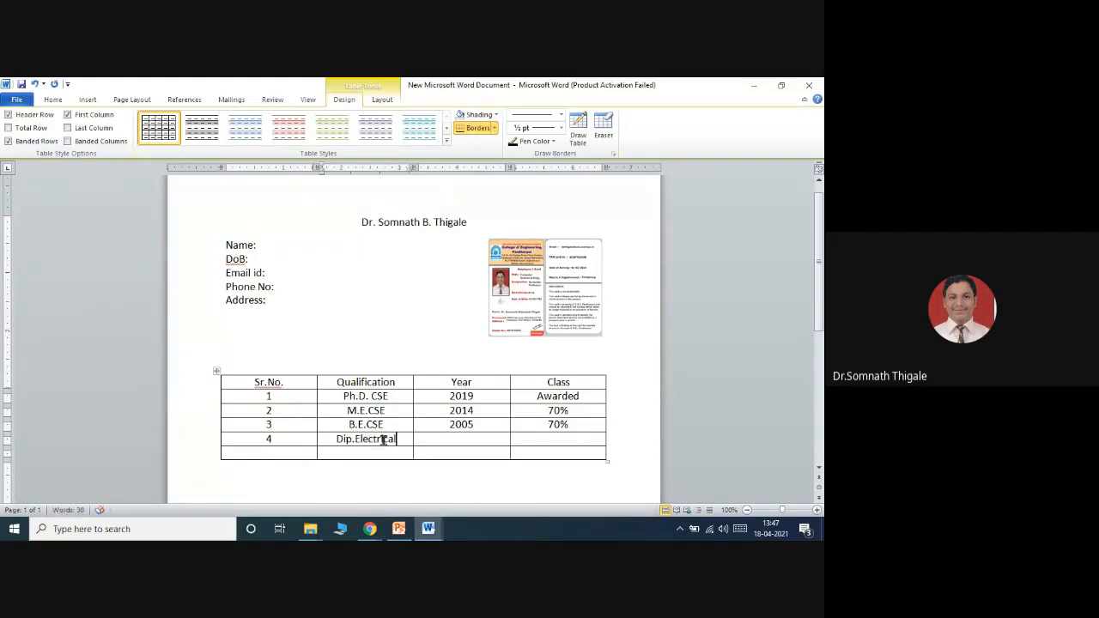
type(" En")
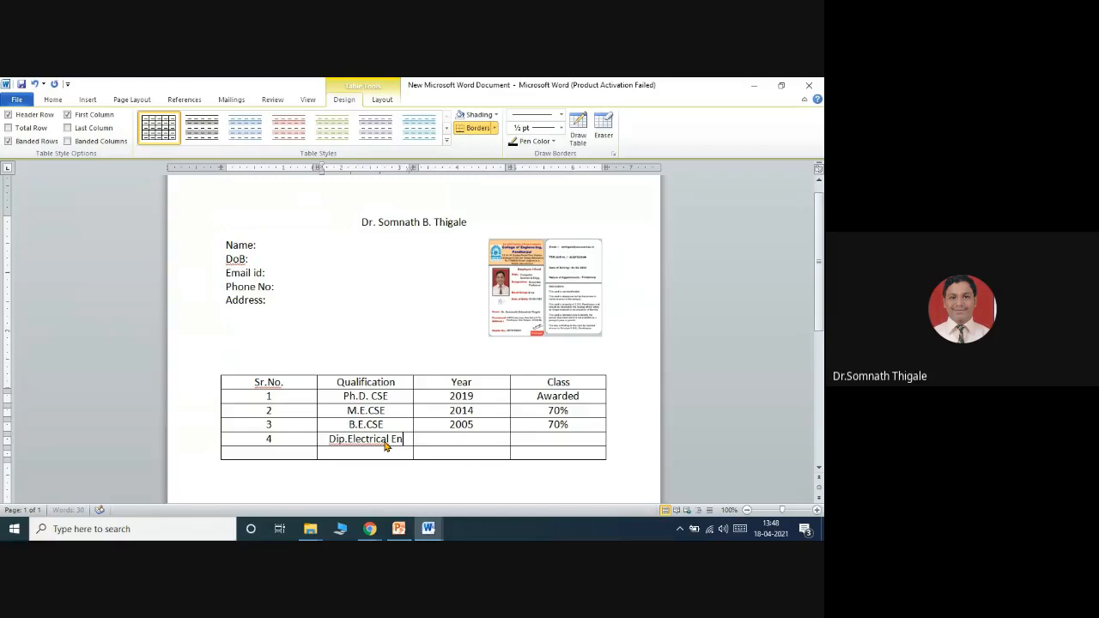
type("gg")
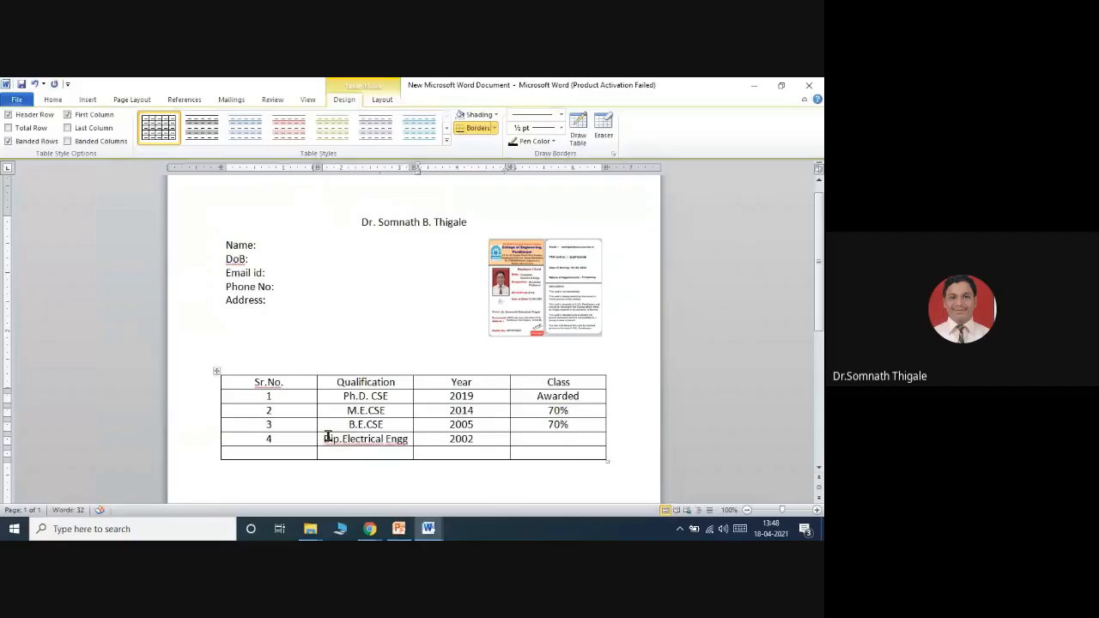
left_click(560, 440)
type("78%")
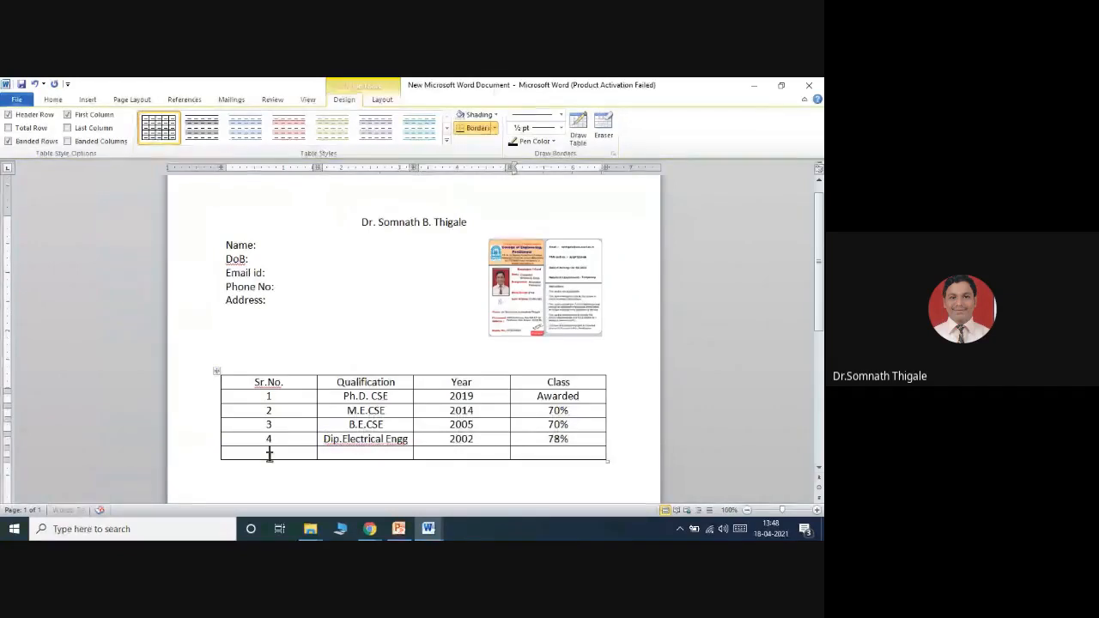
Fill row 5 with 5, SSC, 1999, 90%
left_click(269, 454)
type("5")
left_click(329, 455)
type("SSC")
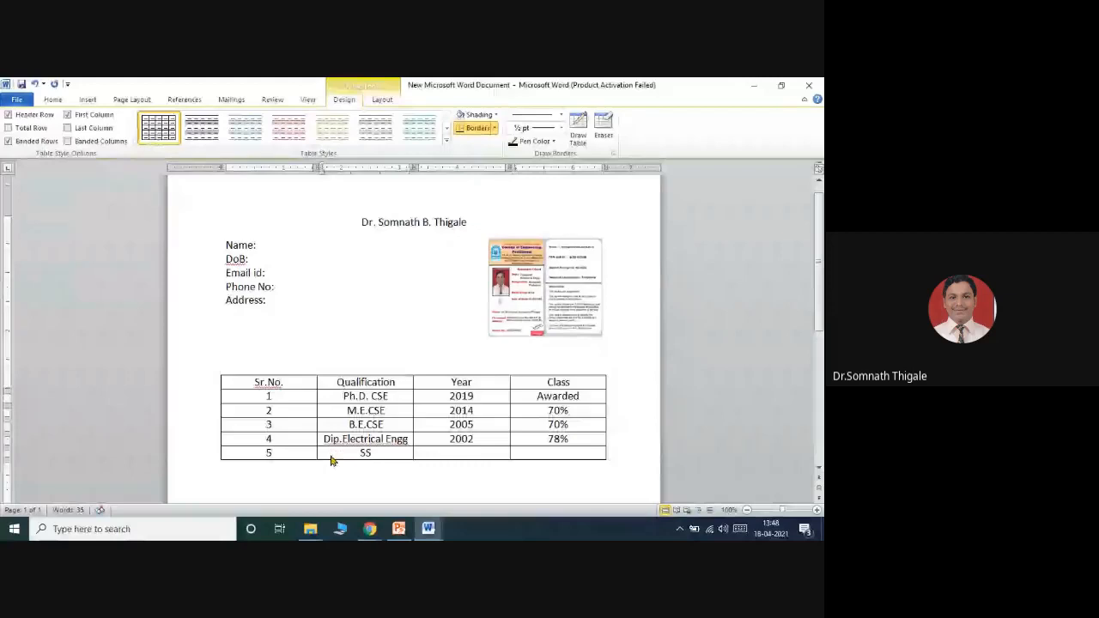
left_click(477, 453)
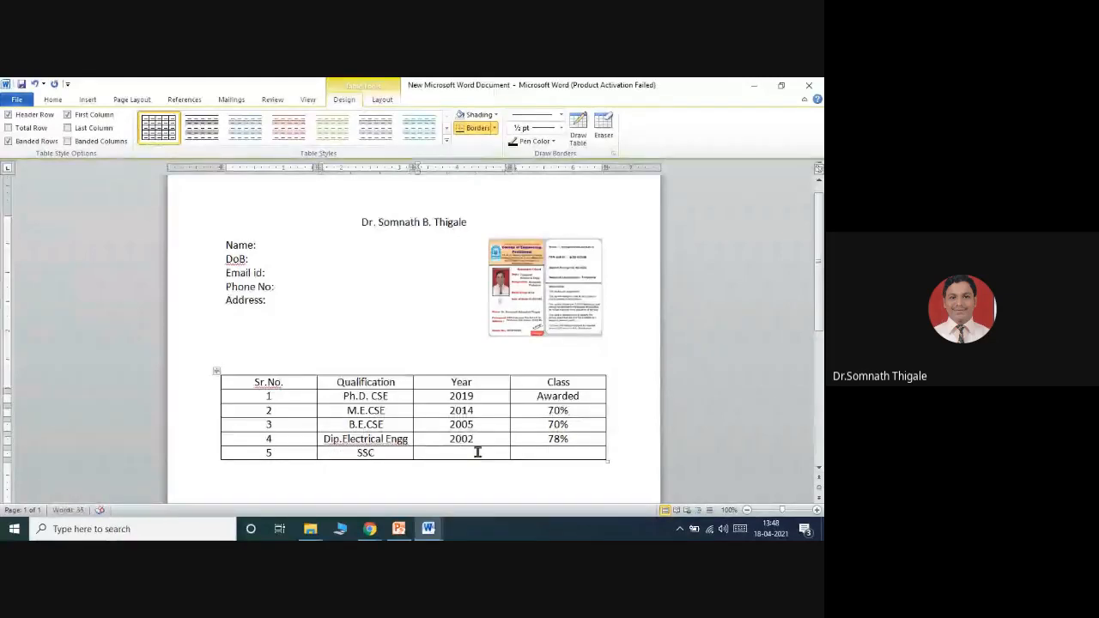
type("1999")
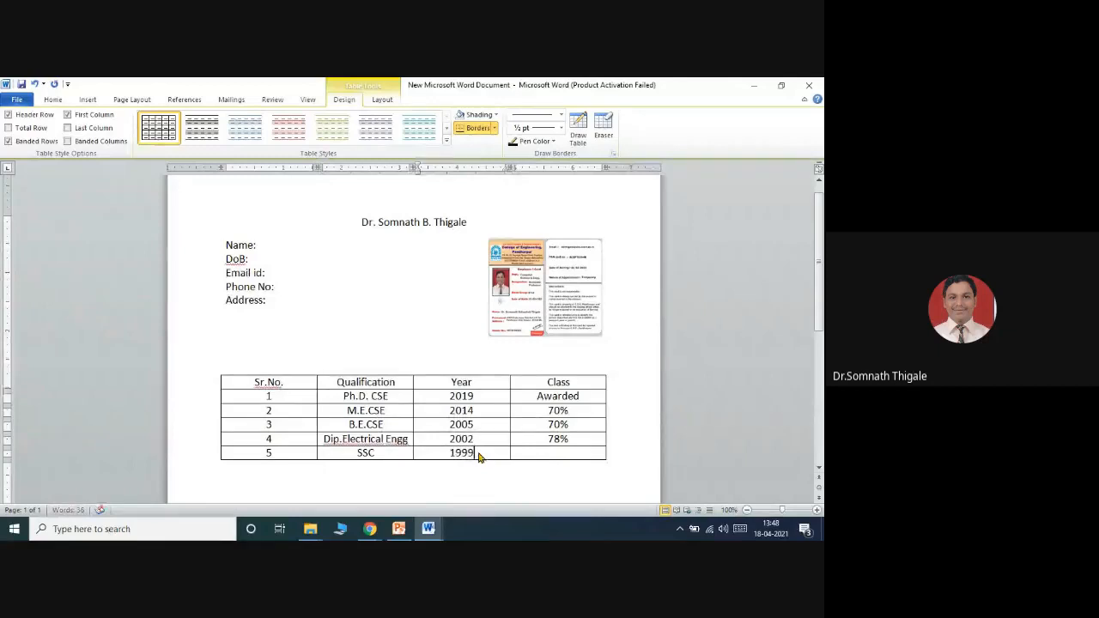
left_click(536, 452)
type("90%")
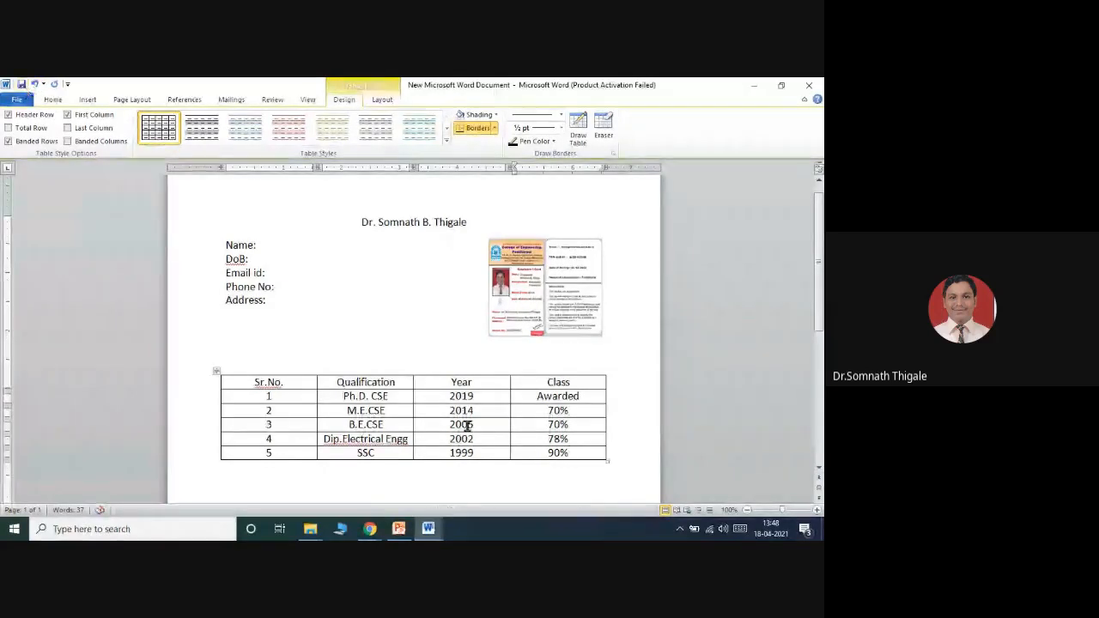
Bold the Sr.No., Qualification, Year, Class header row, then select the whole table for styling
left_click_drag(556, 382, 294, 389)
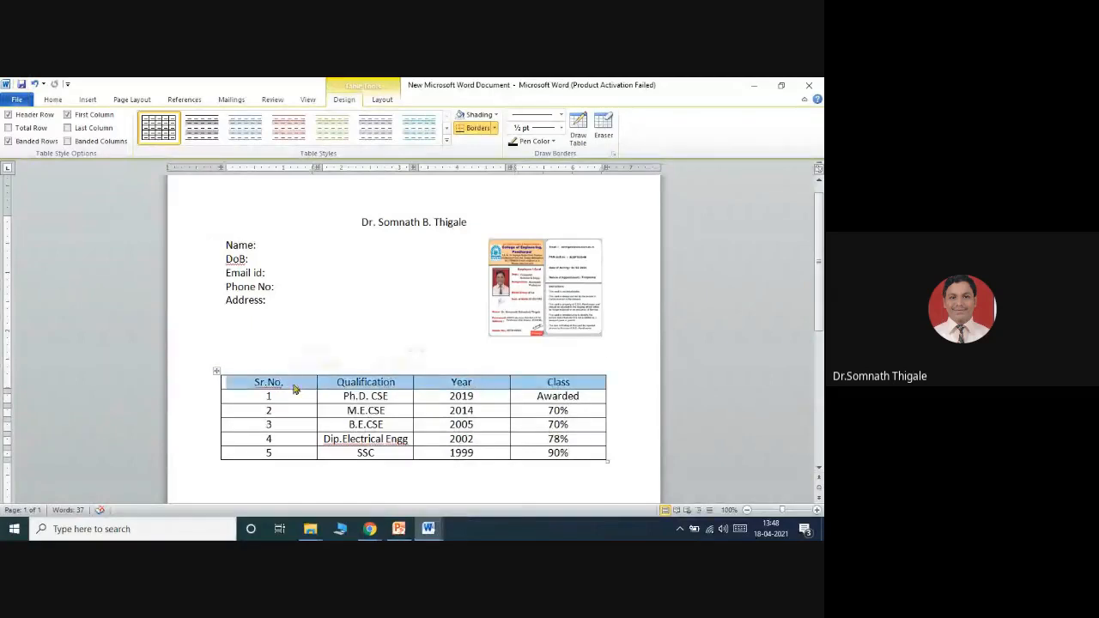
left_click(53, 99)
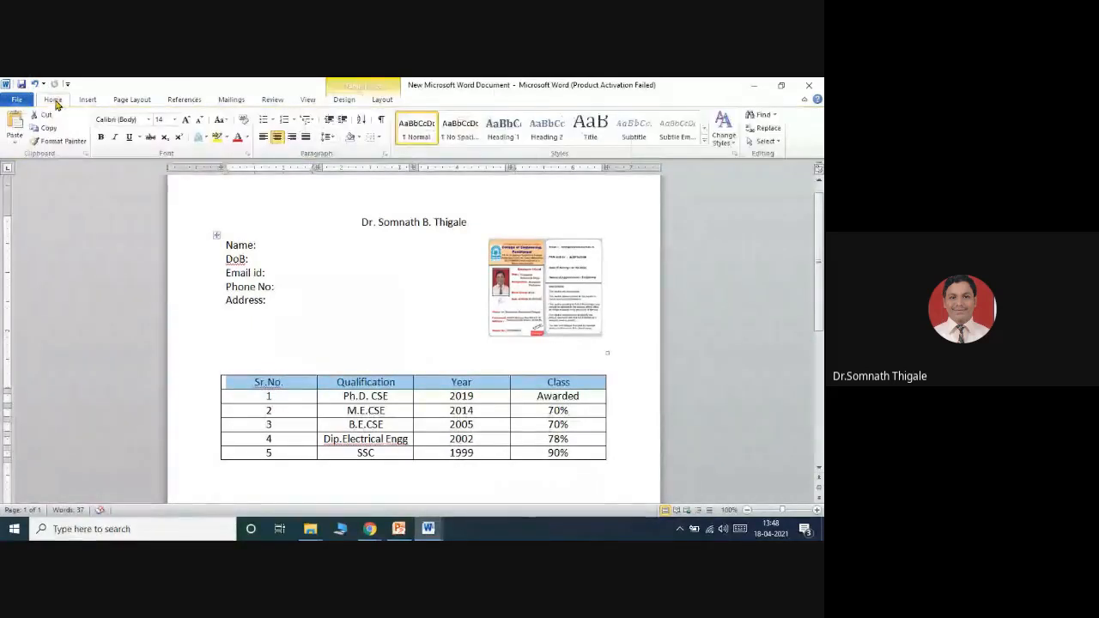
left_click(101, 137)
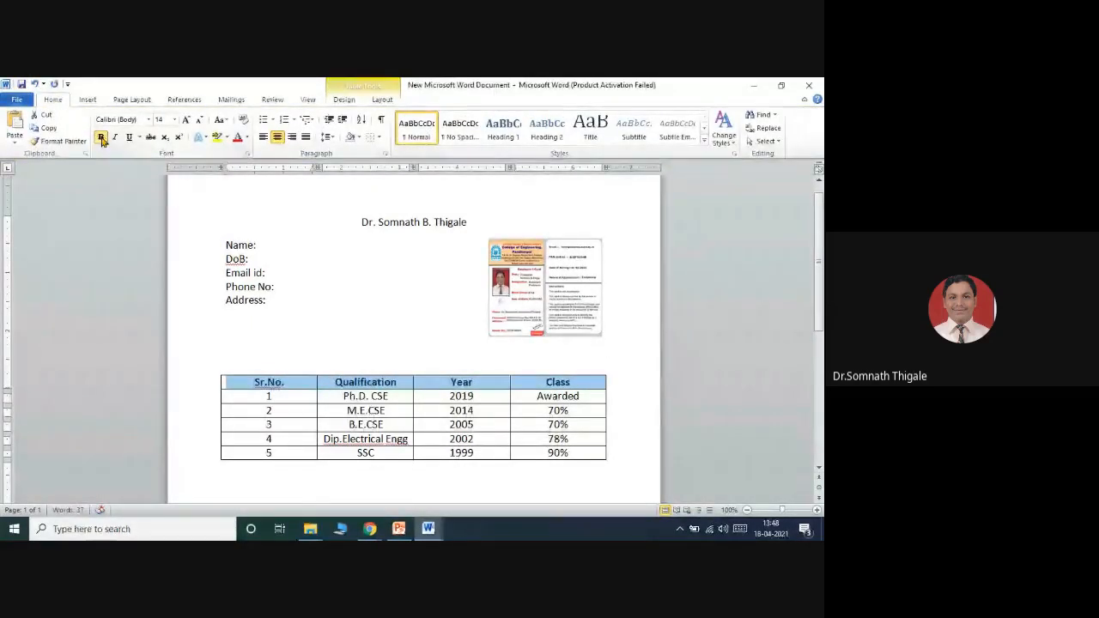
left_click(496, 470)
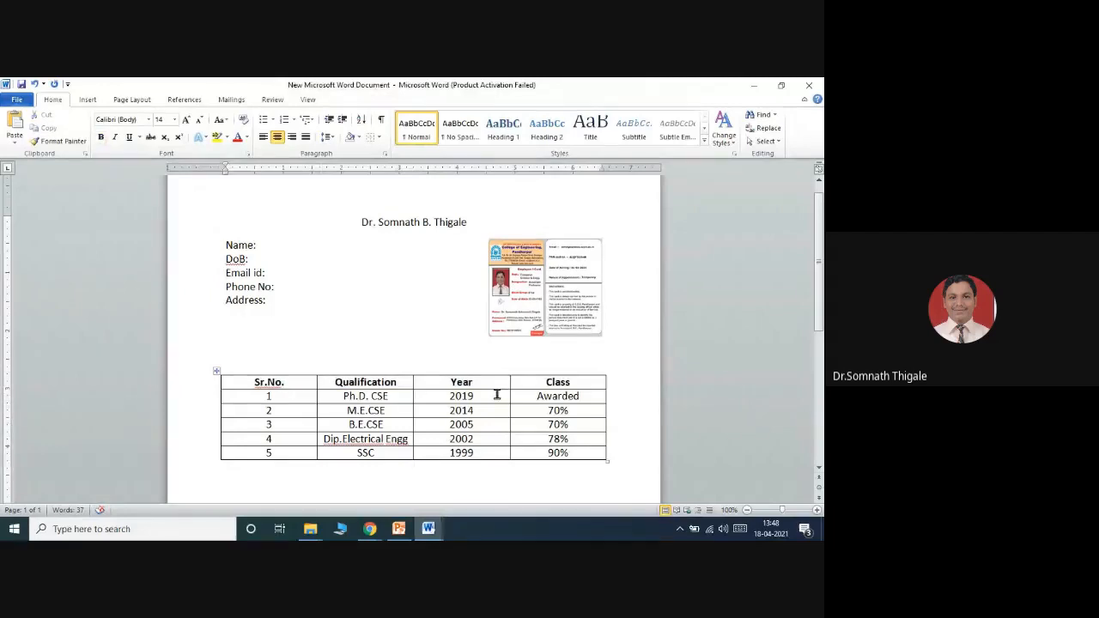
left_click(216, 371)
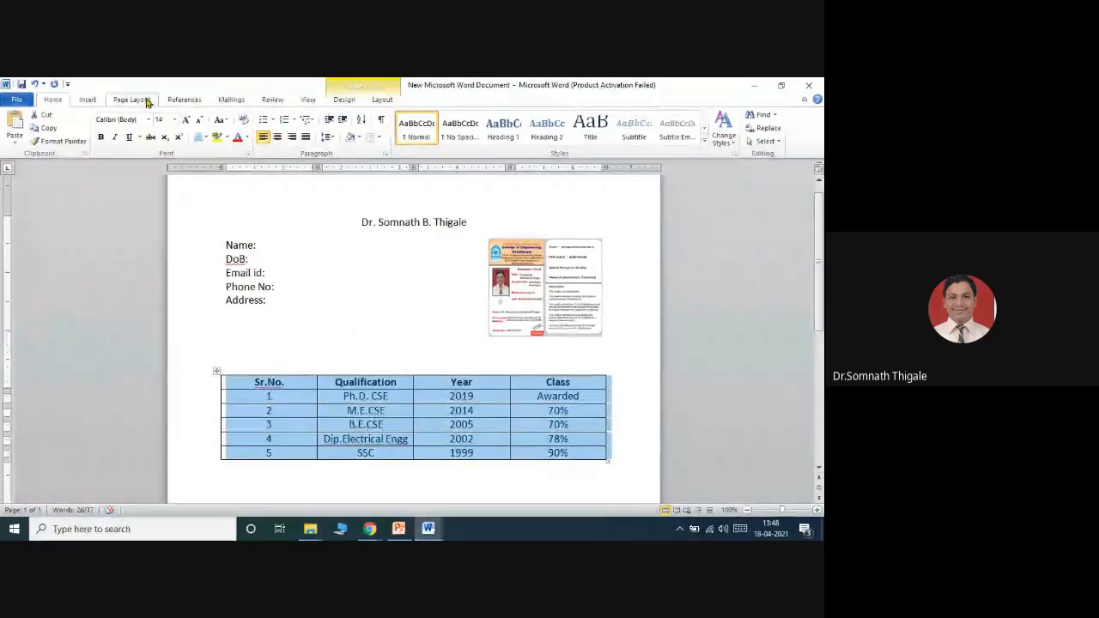
left_click(345, 101)
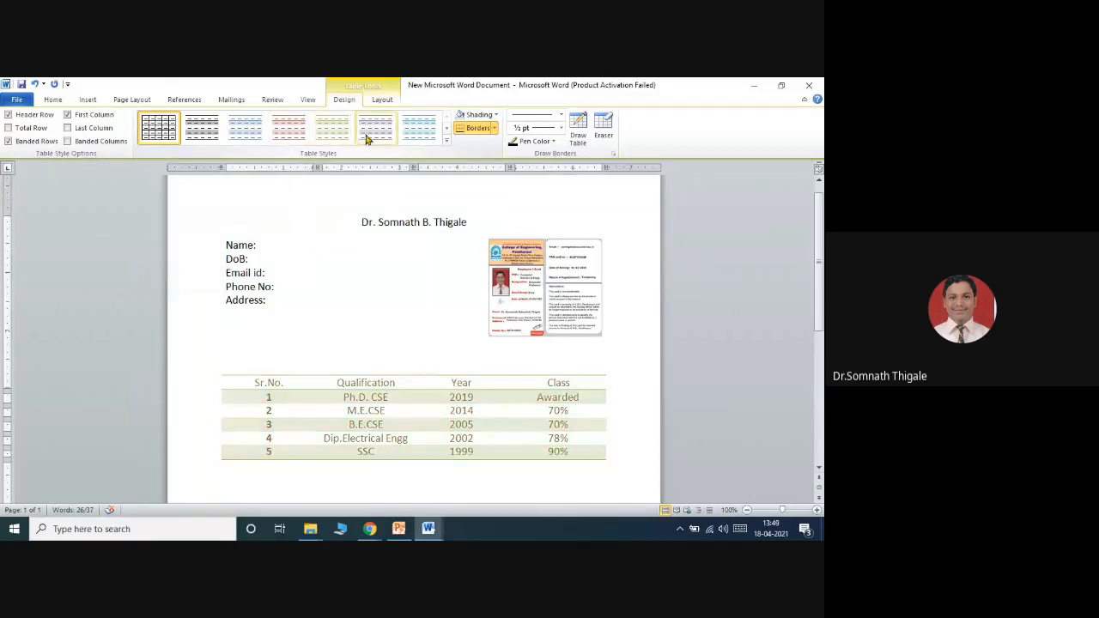
Apply the blue banded table style and correct the header to 'Sr. No.'
left_click(425, 125)
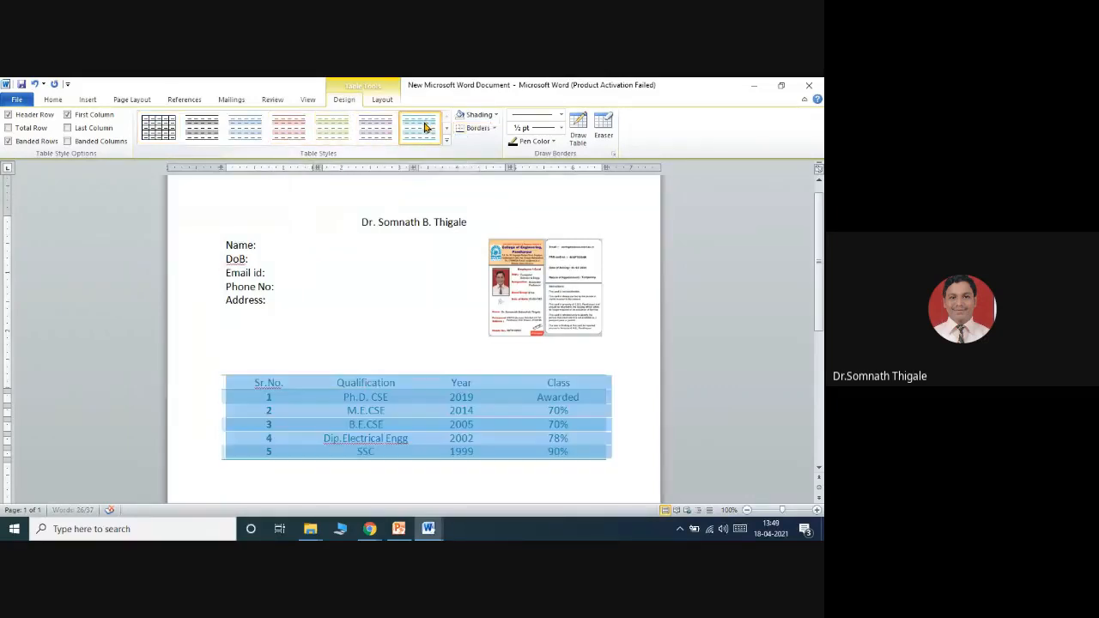
left_click(484, 443)
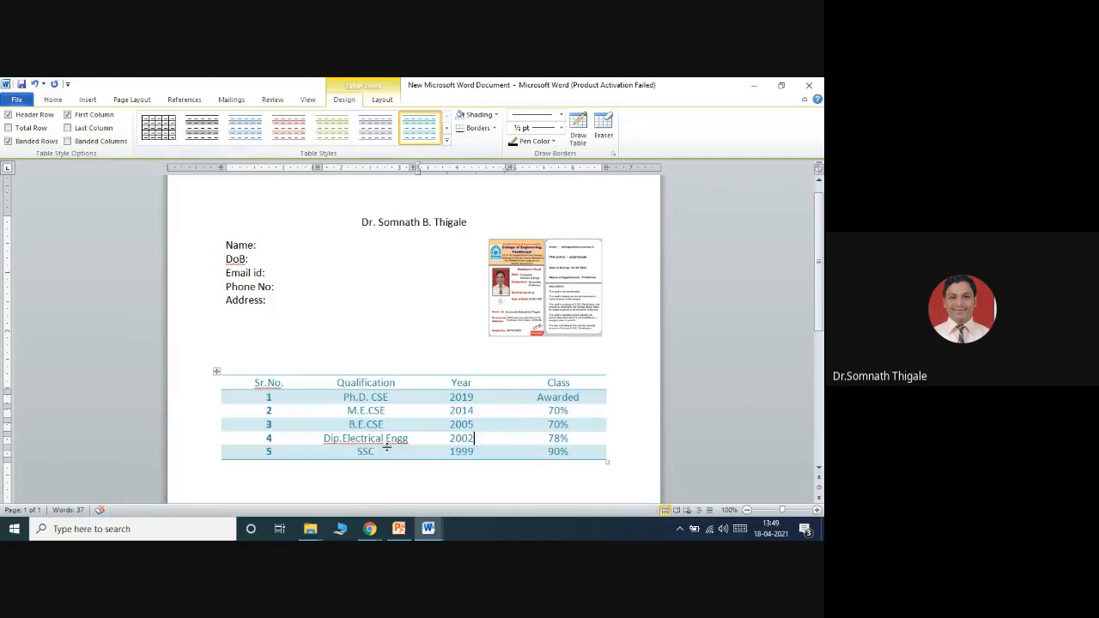
right_click(266, 384)
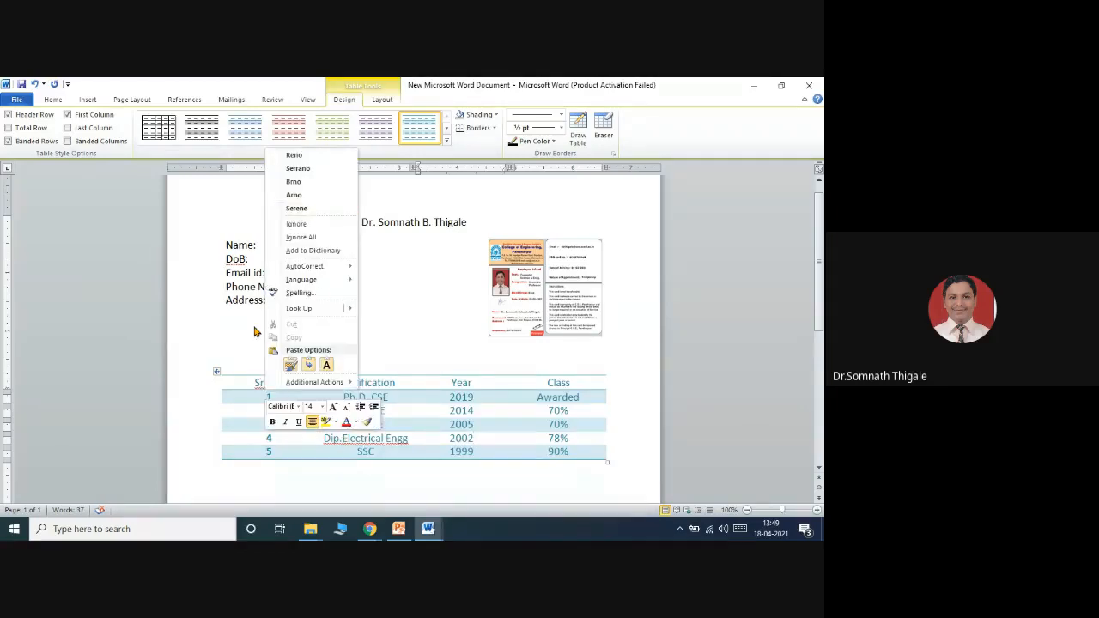
left_click(264, 384)
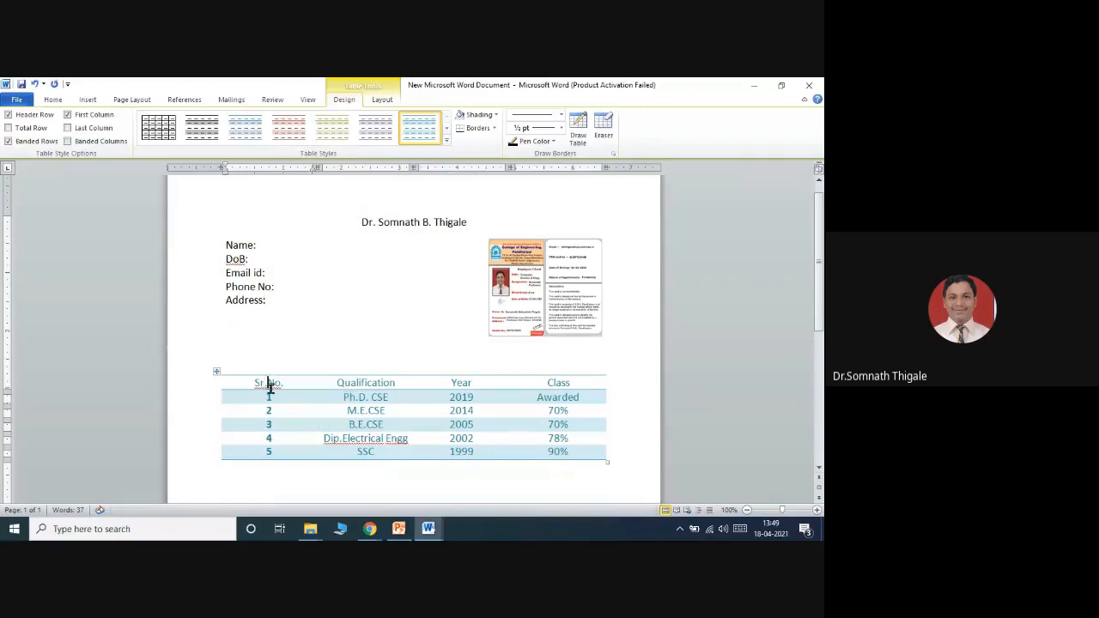
Correct row 4's qualification to 'Dip. Electrical Eng'
right_click(354, 443)
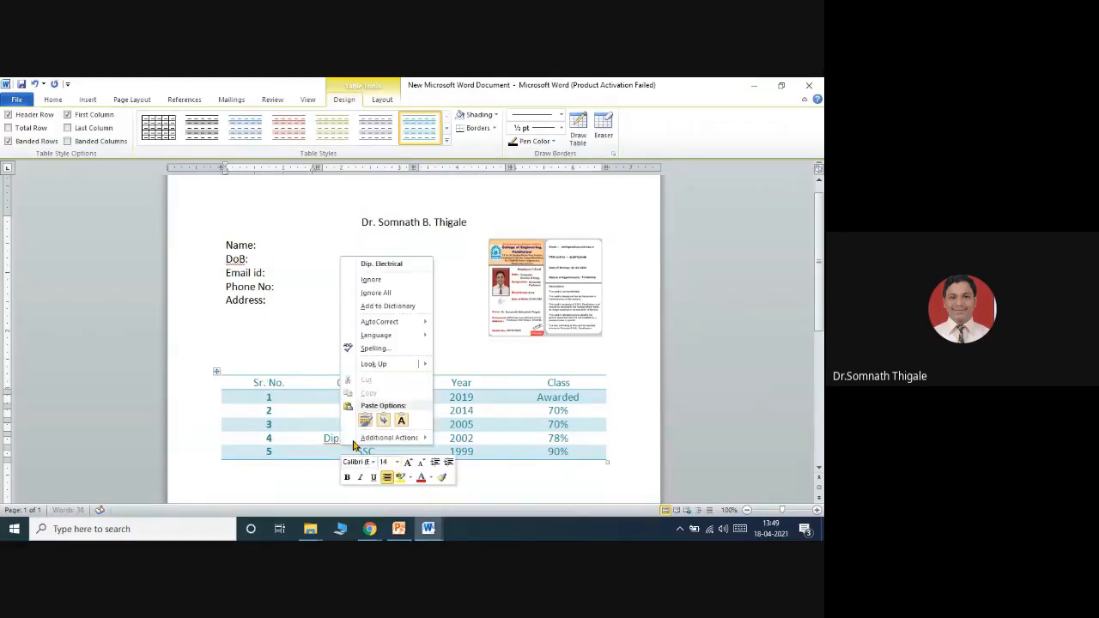
left_click(402, 263)
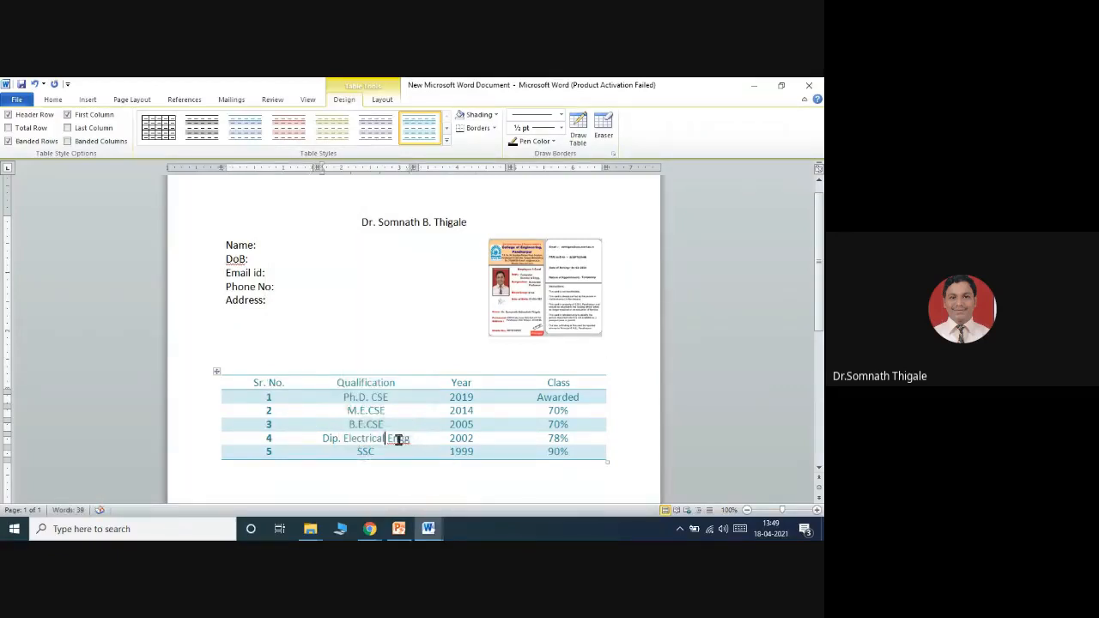
right_click(399, 439)
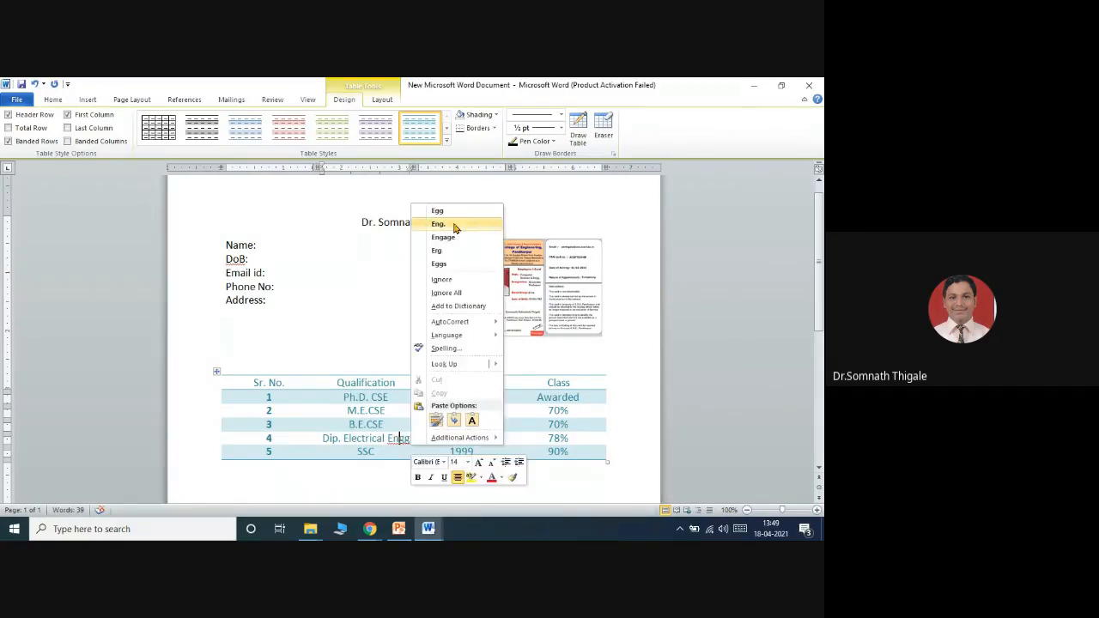
left_click(408, 439)
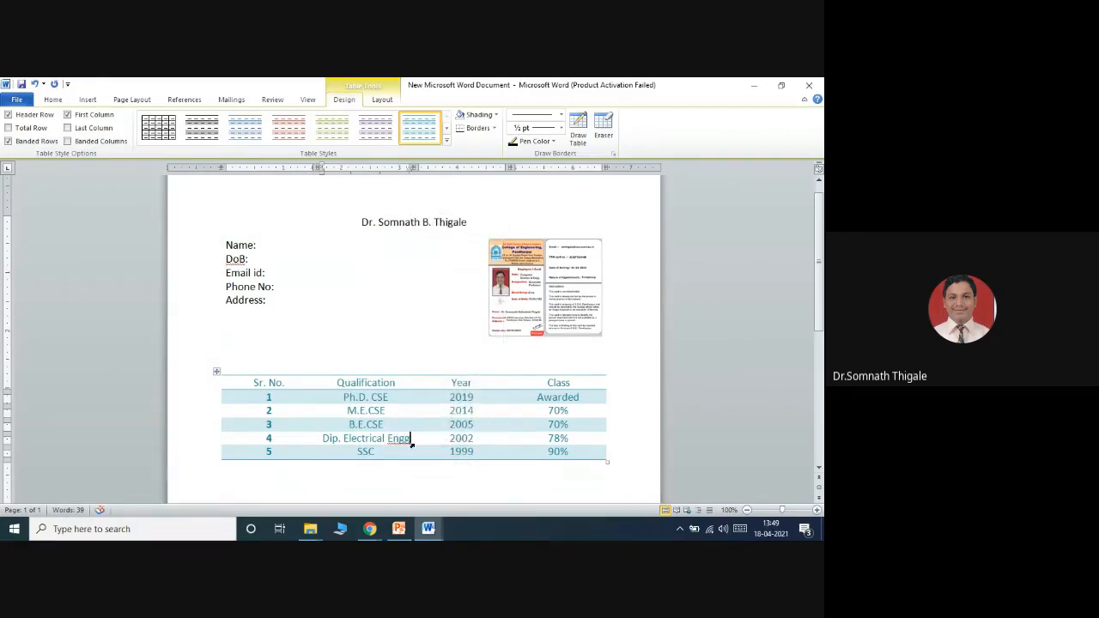
type(".")
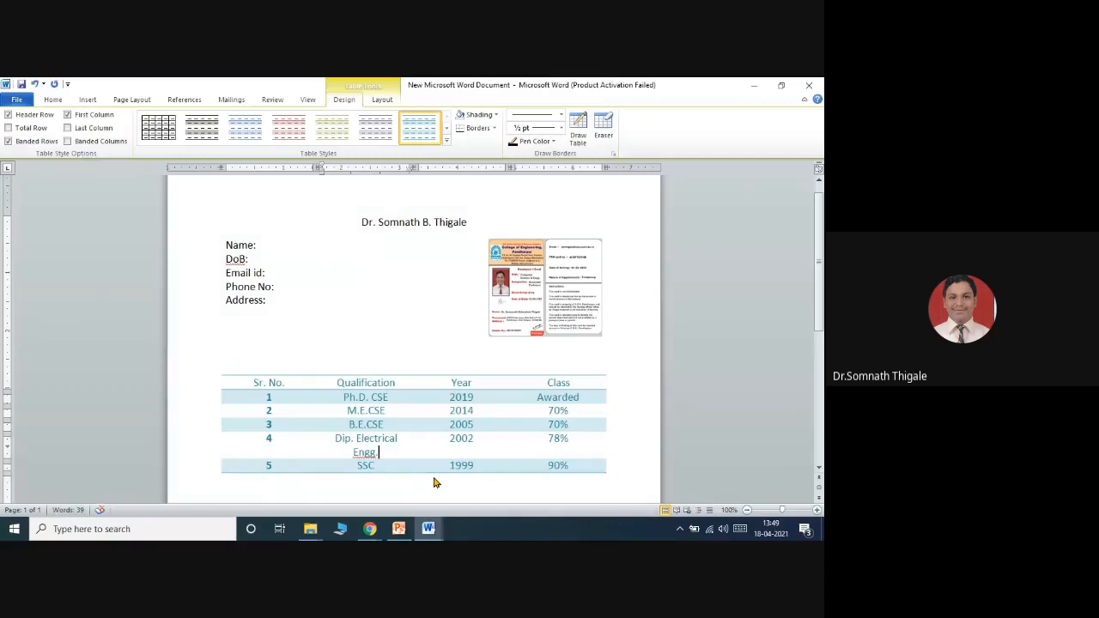
key("BackSpace")
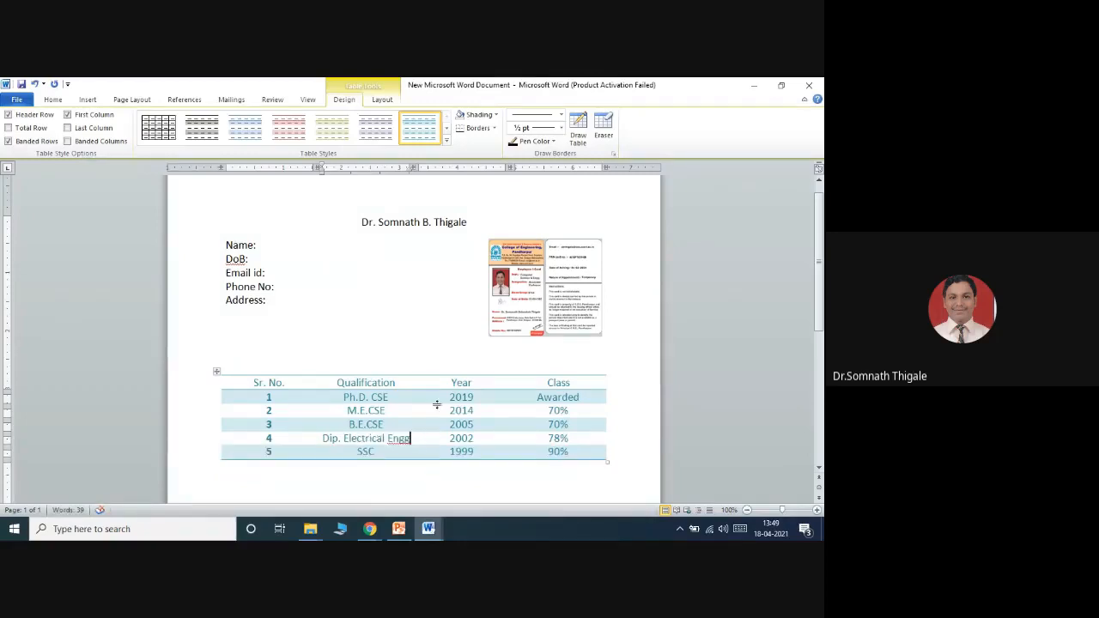
left_click(408, 384)
left_click(410, 439)
key("BackSpace")
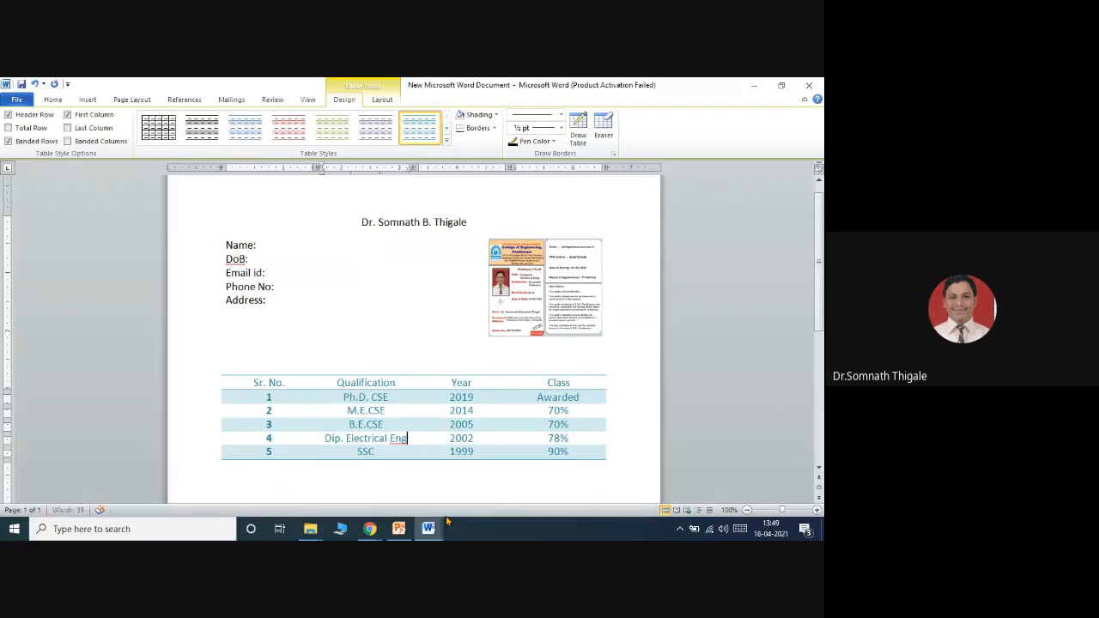
Save the document and scroll through the resume to review the finished table
left_click(21, 85)
scroll(375, 354, "down", 5)
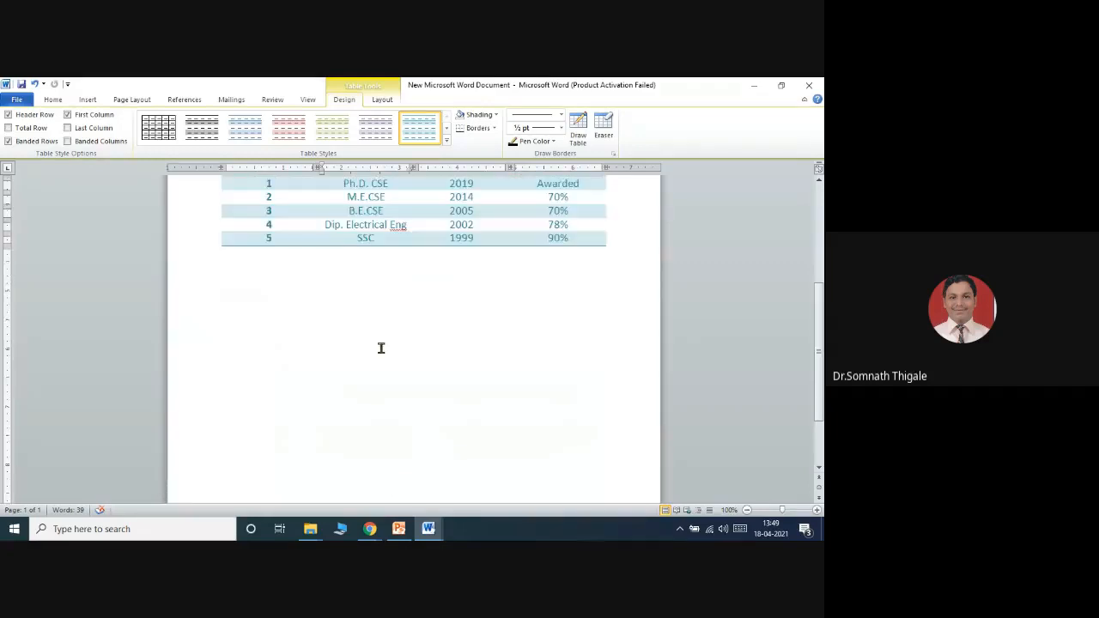
left_click(394, 293)
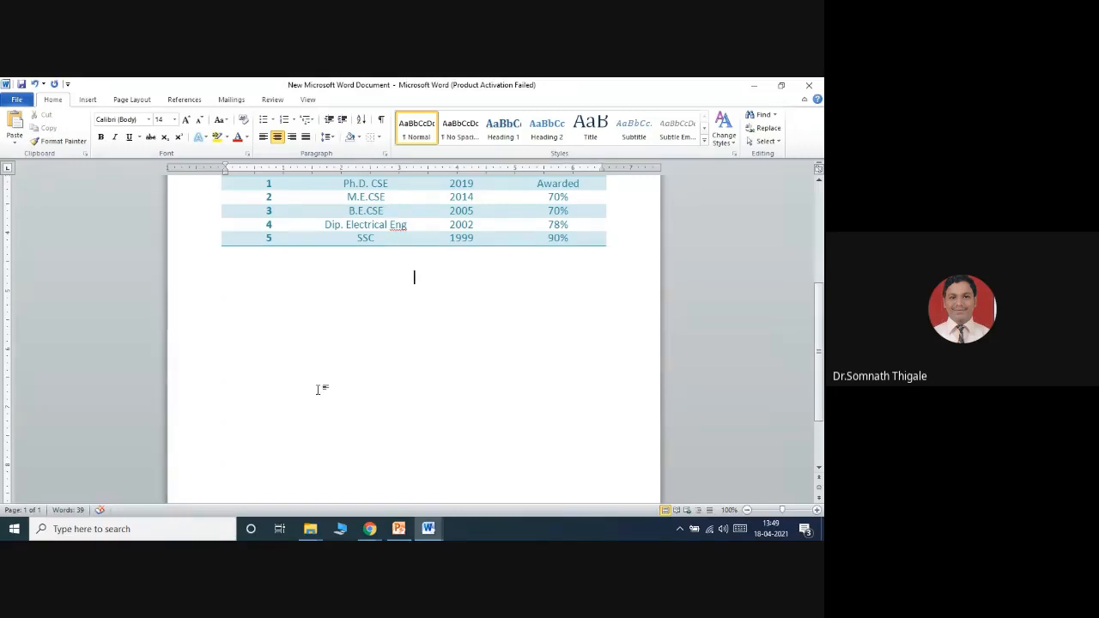
scroll(319, 399, "down", 2)
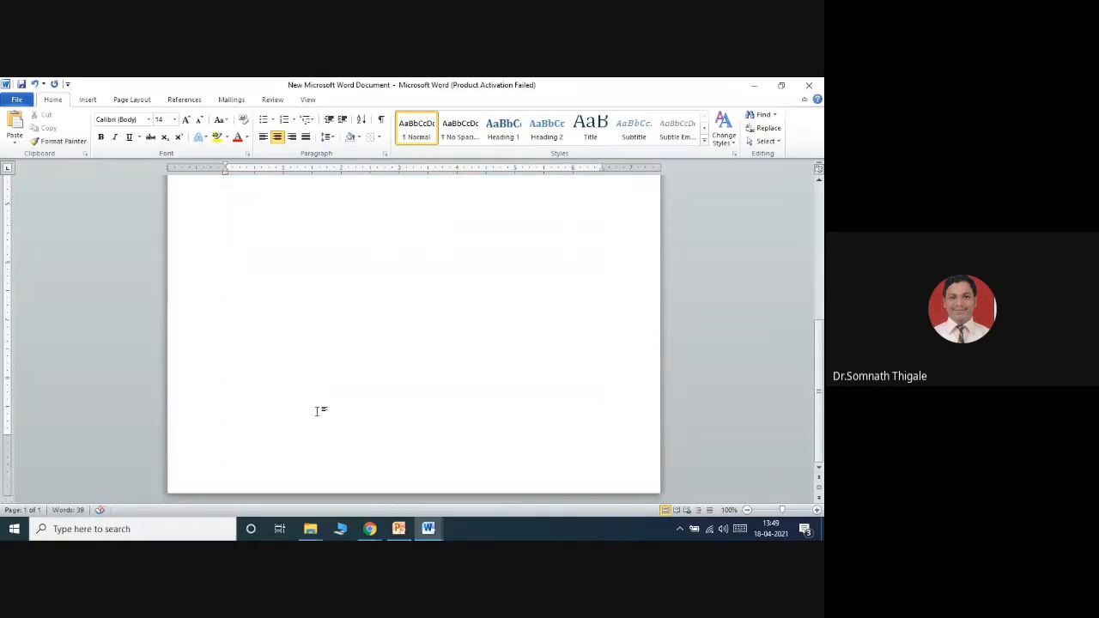
scroll(319, 410, "up", 2)
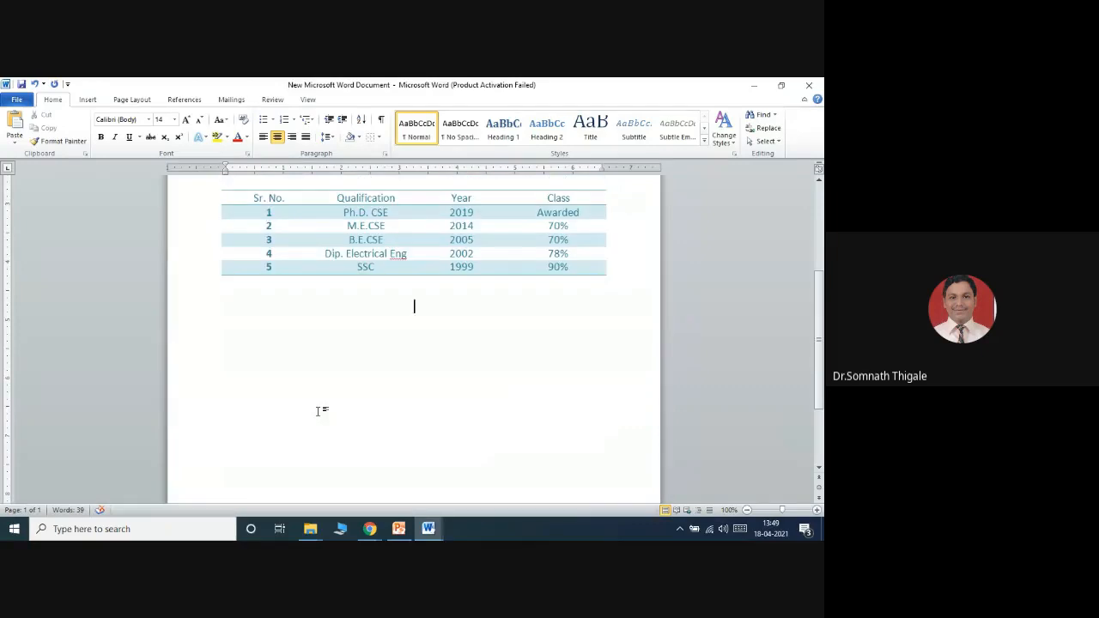
scroll(318, 410, "up", 4)
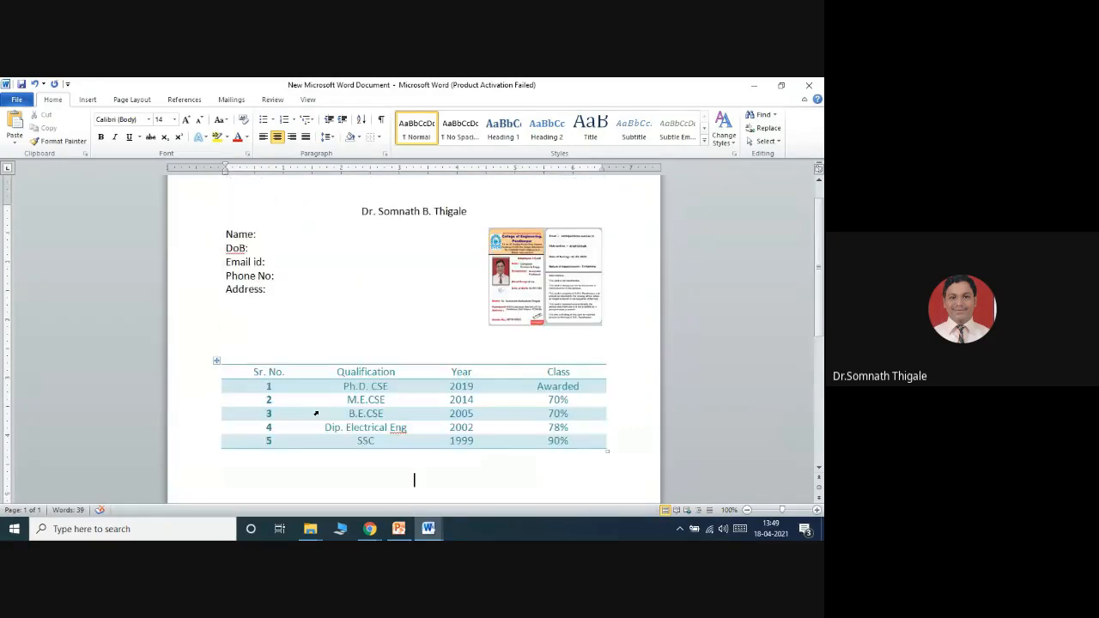
left_click(17, 100)
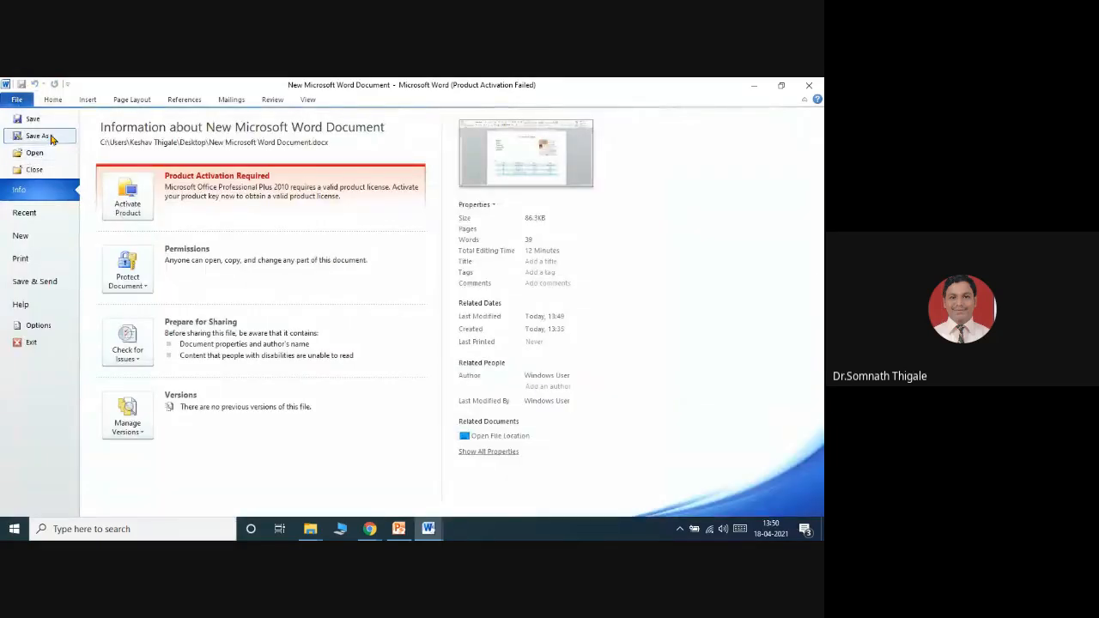
Save a copy of the resume as a Web Page named 'SBT CV'
left_click(36, 136)
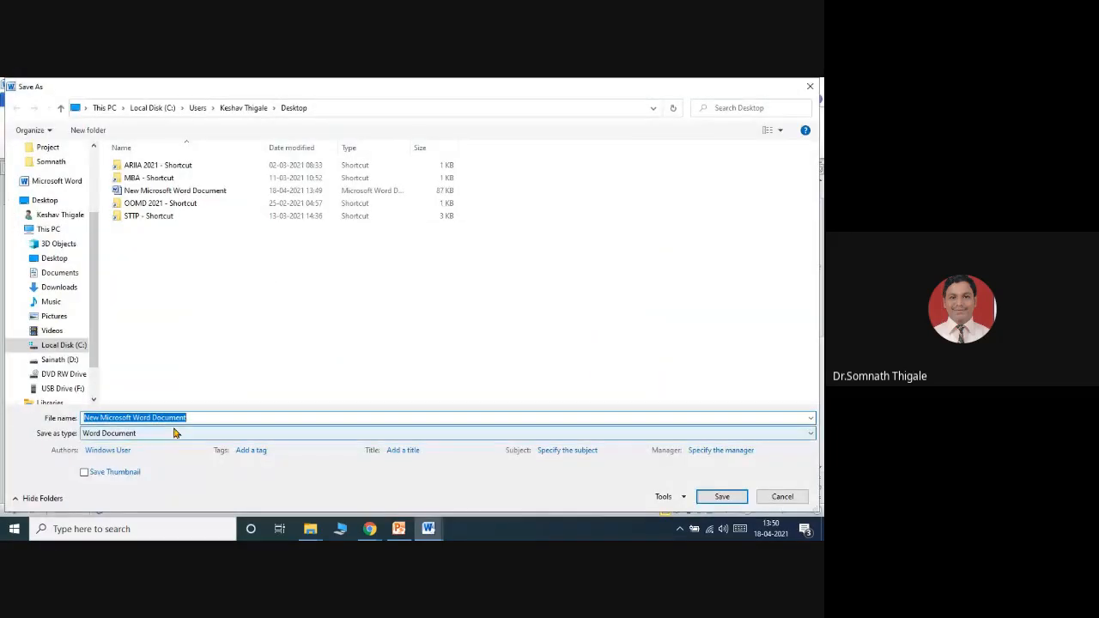
type("SB")
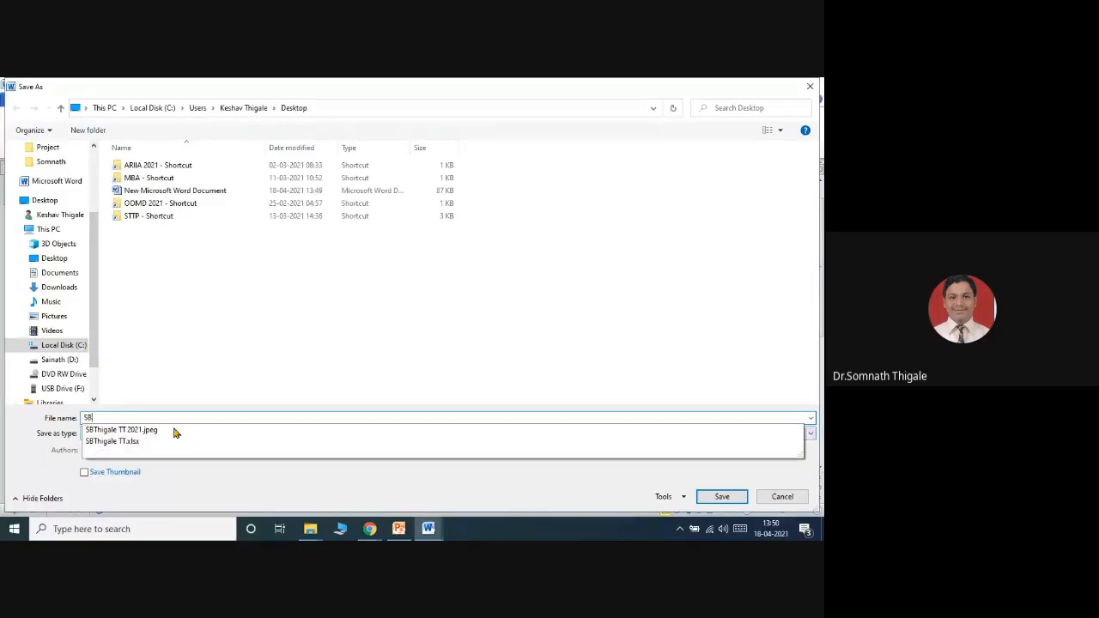
type("T CV")
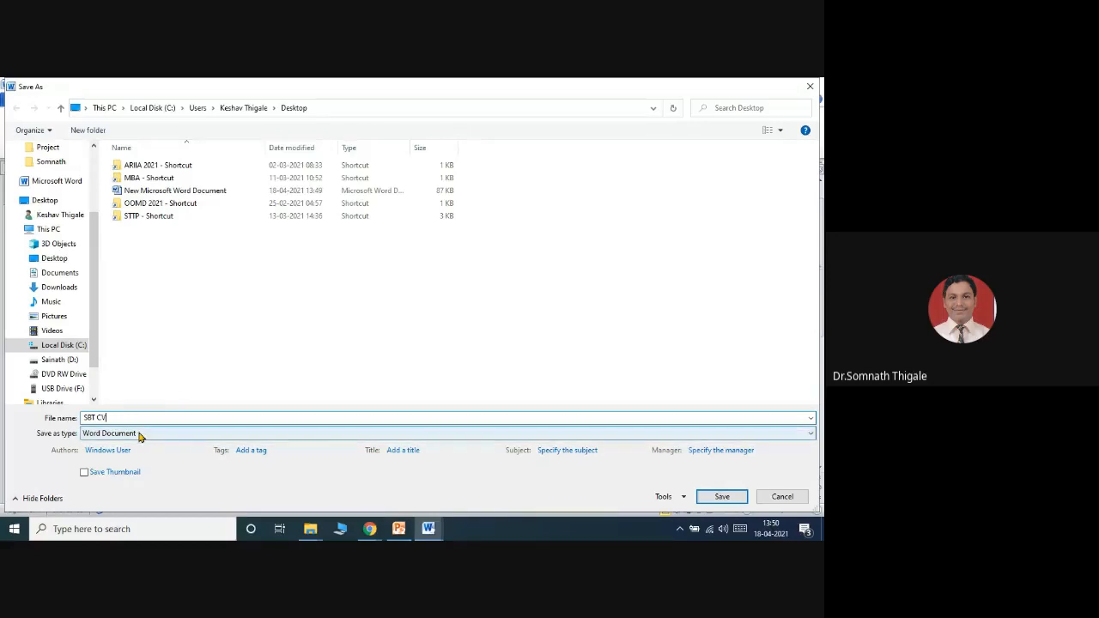
left_click(139, 436)
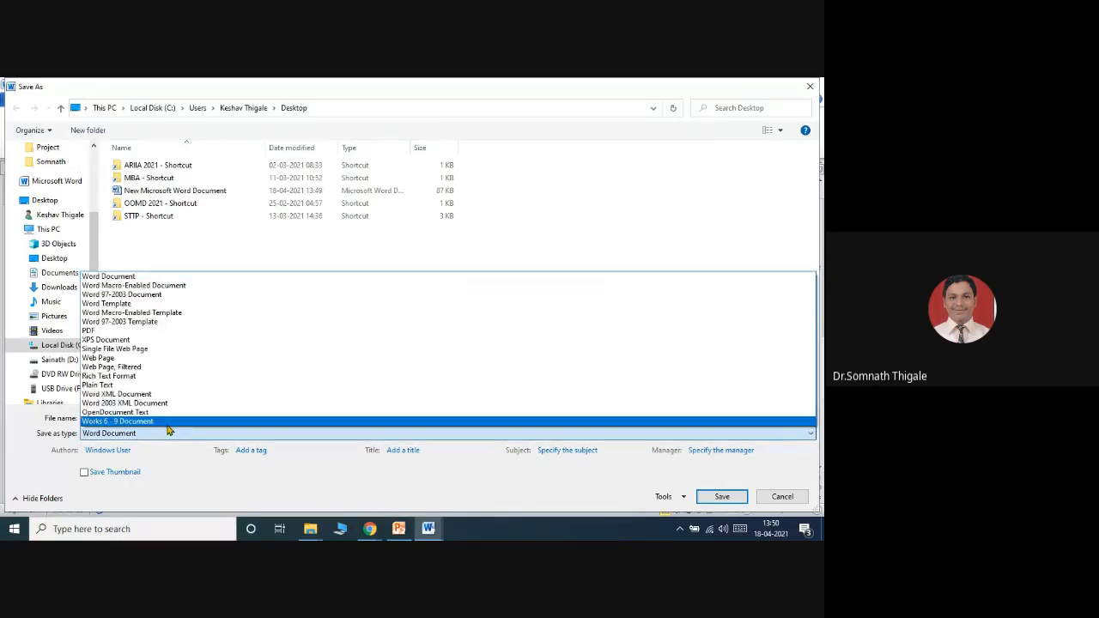
left_click(142, 358)
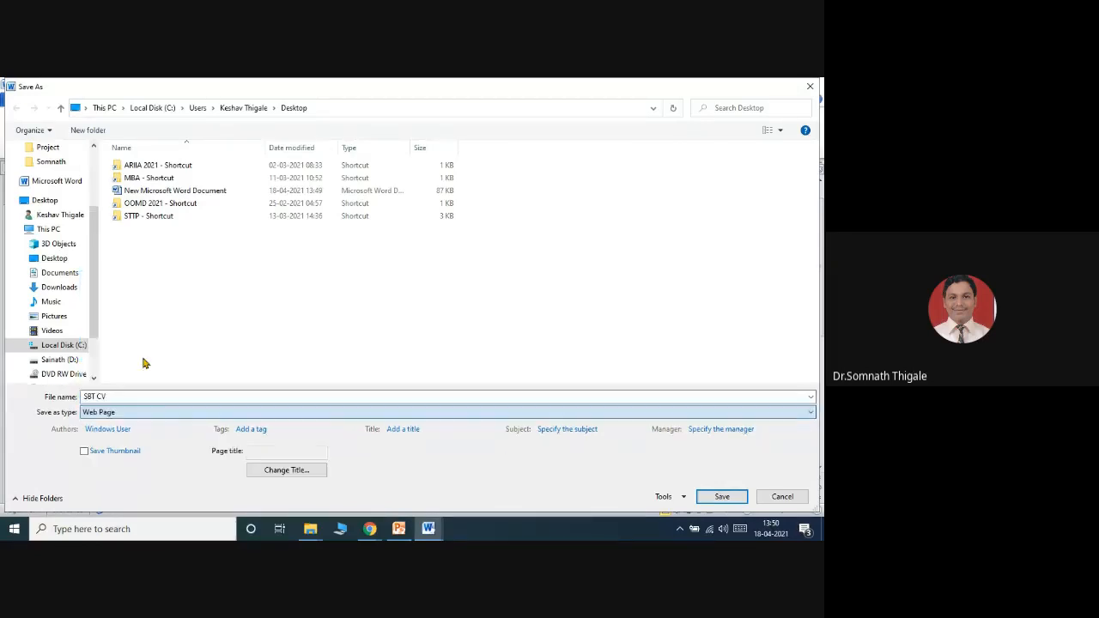
left_click(715, 499)
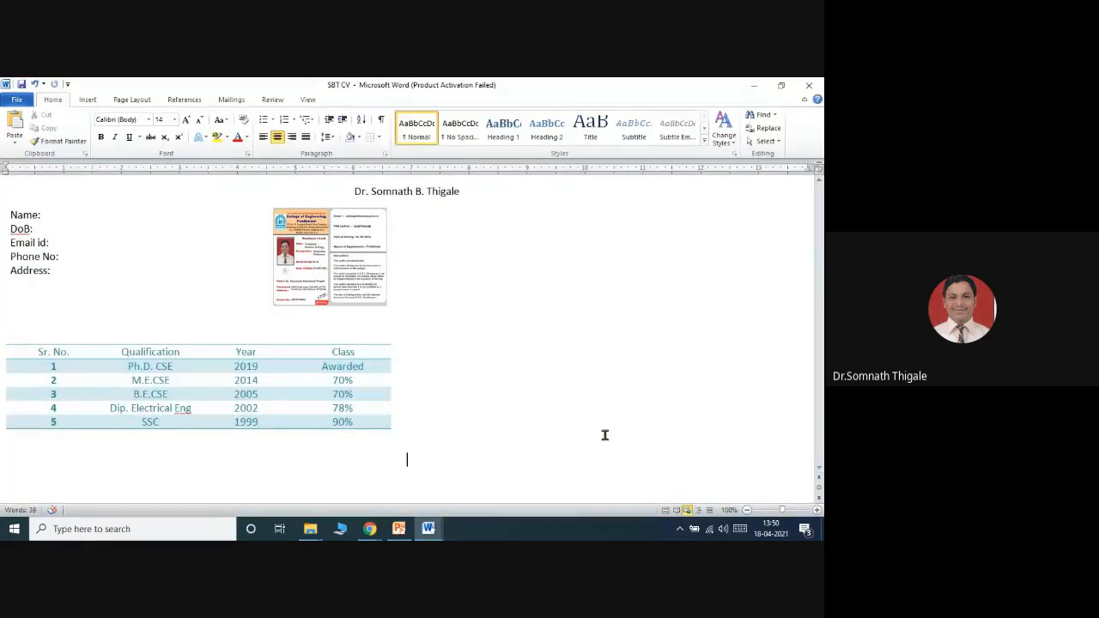
Preview the resume in Full Screen Reading, then close back to the page view
left_click(676, 511)
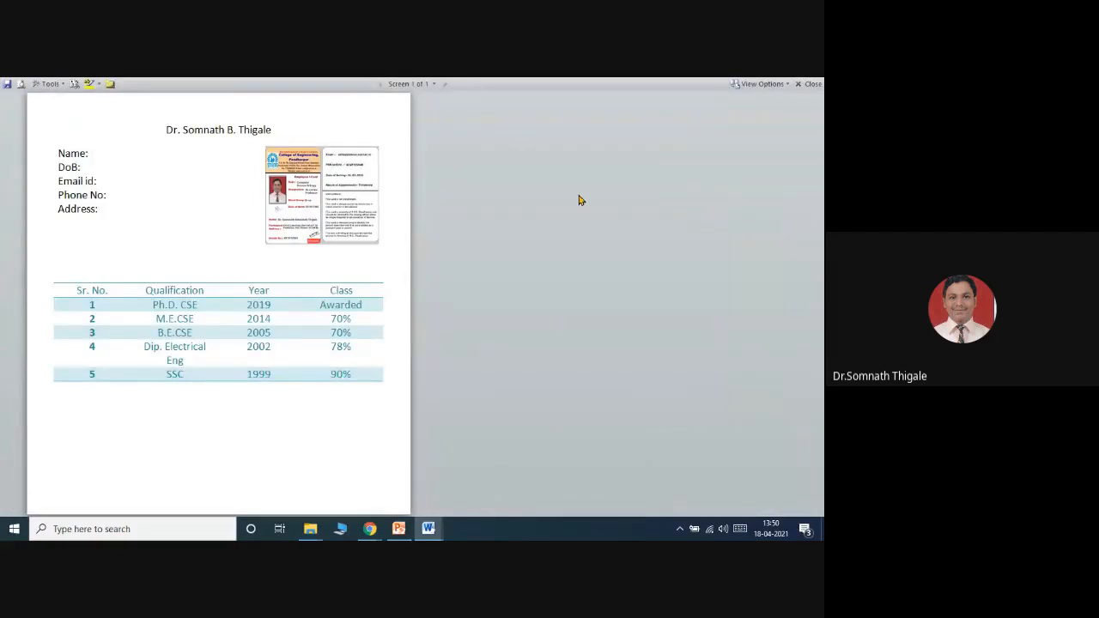
left_click(811, 83)
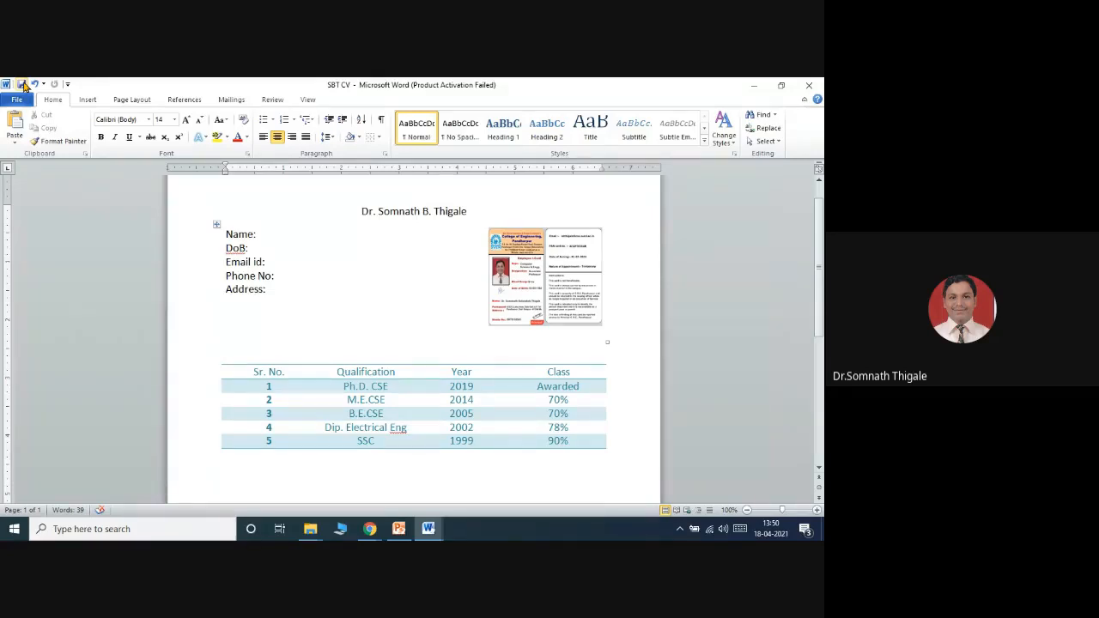
left_click(399, 529)
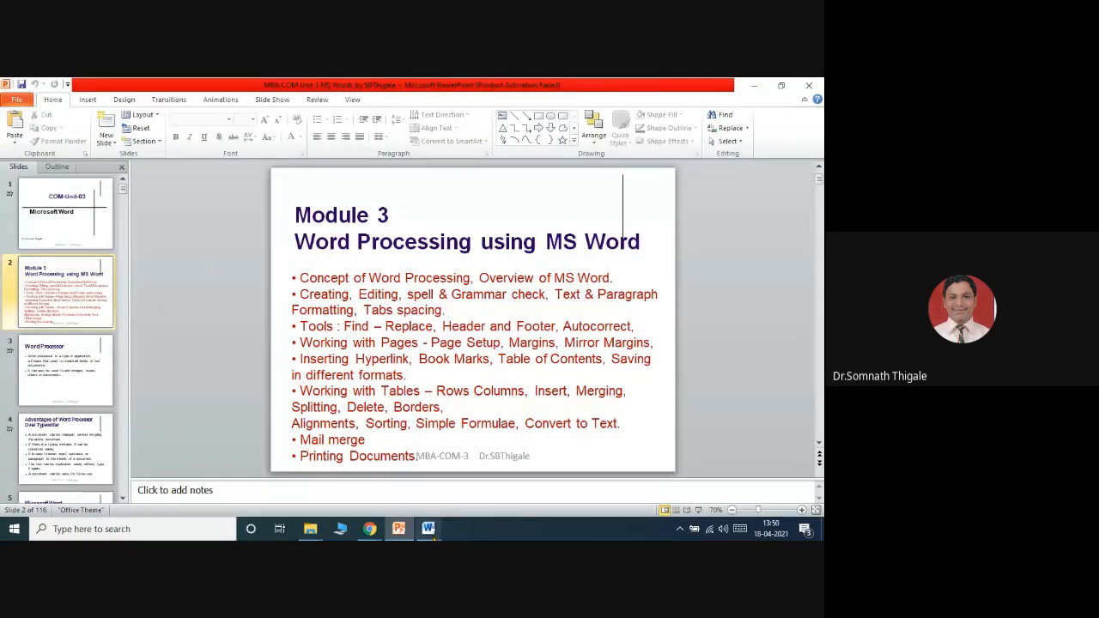
mouse_move(429, 532)
left_click(463, 486)
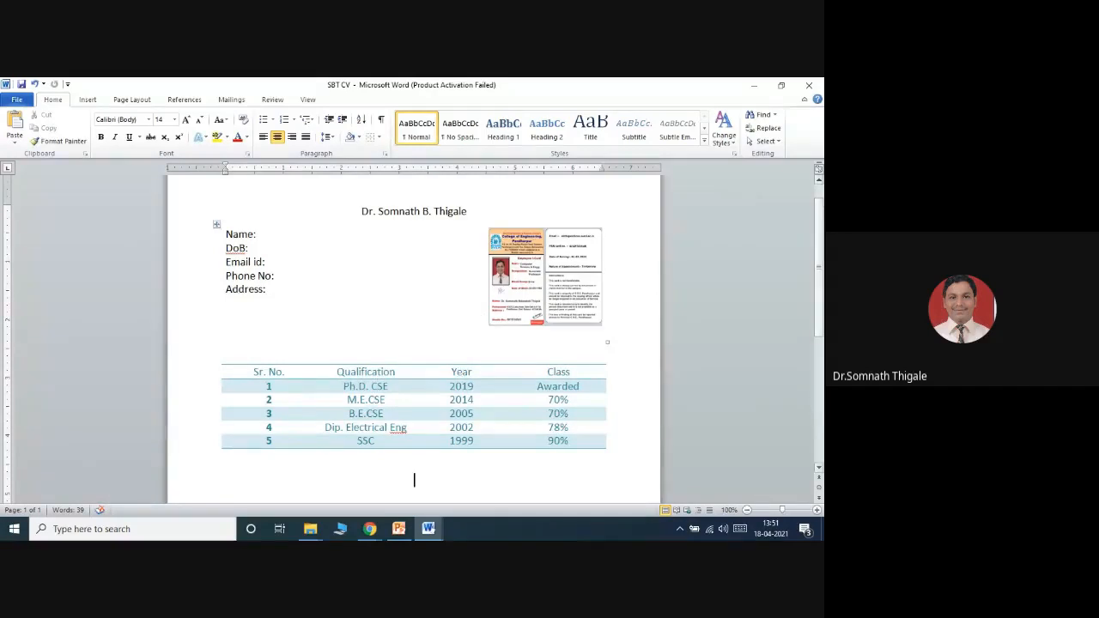
left_click(818, 172)
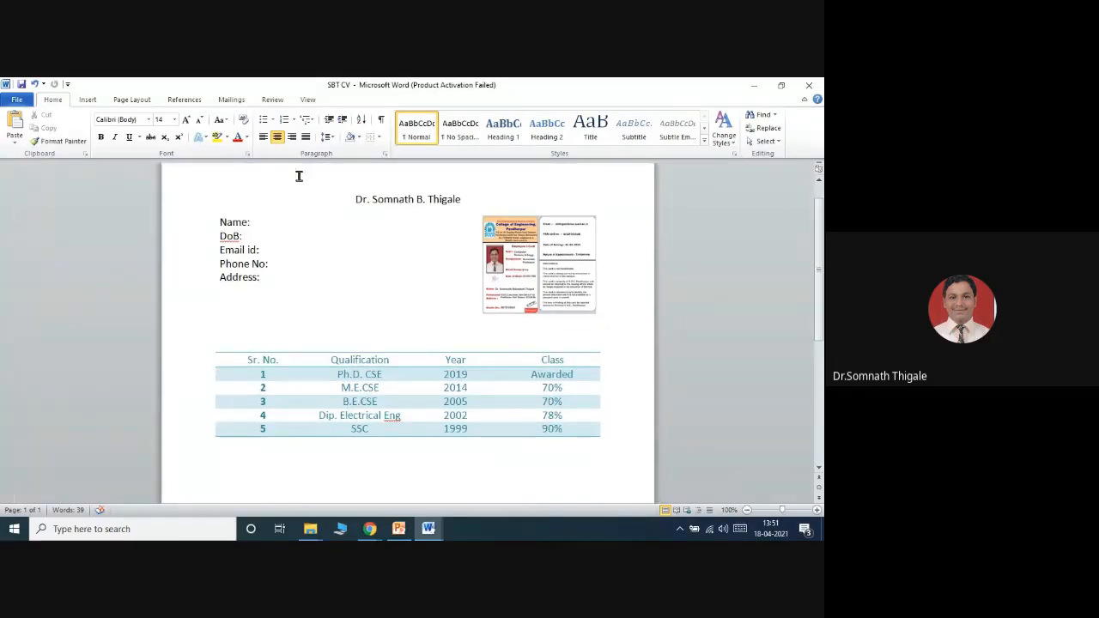
left_click(819, 170)
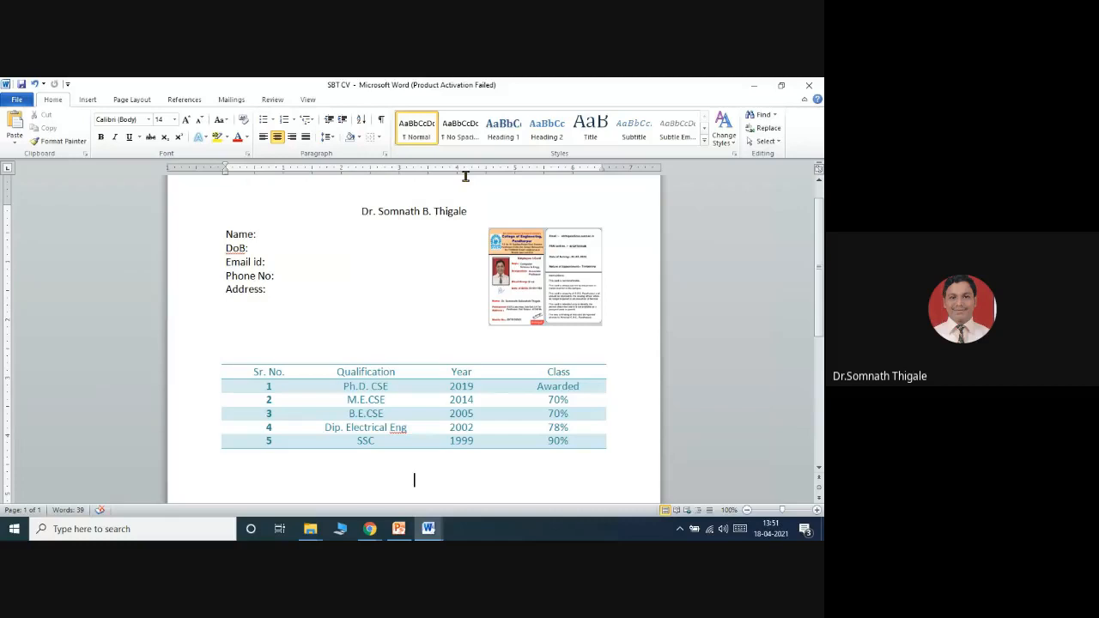
left_click(124, 99)
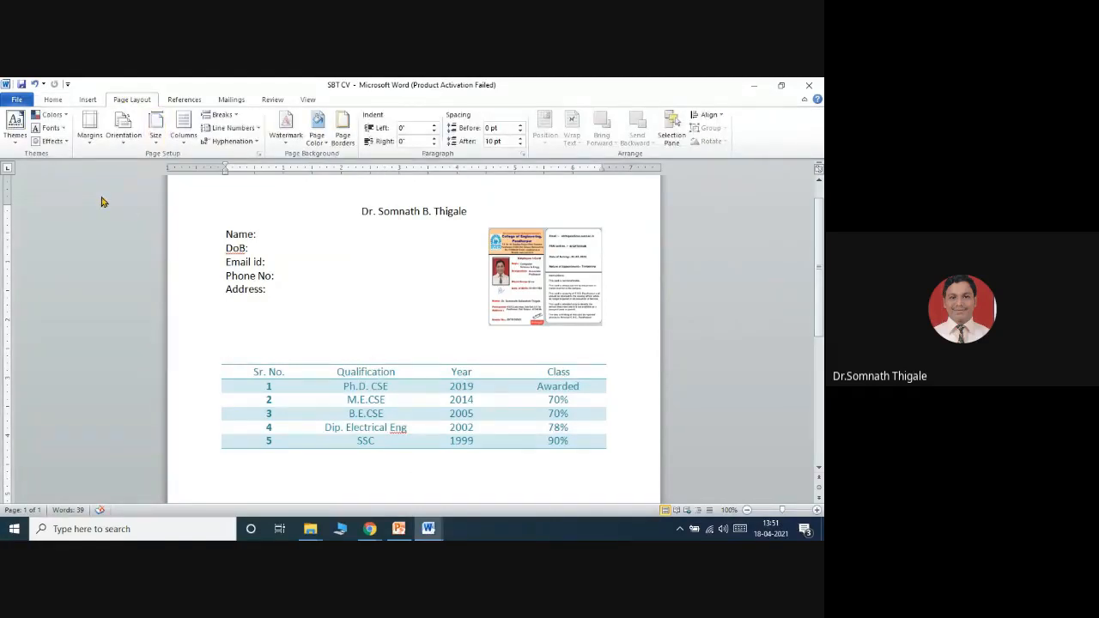
left_click(88, 127)
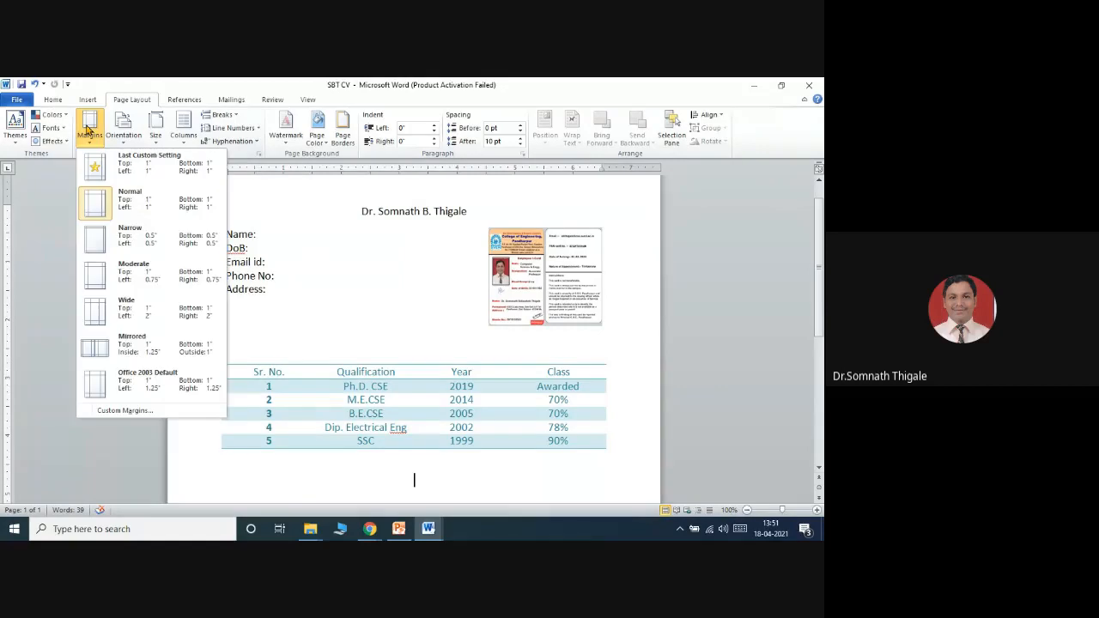
left_click(124, 410)
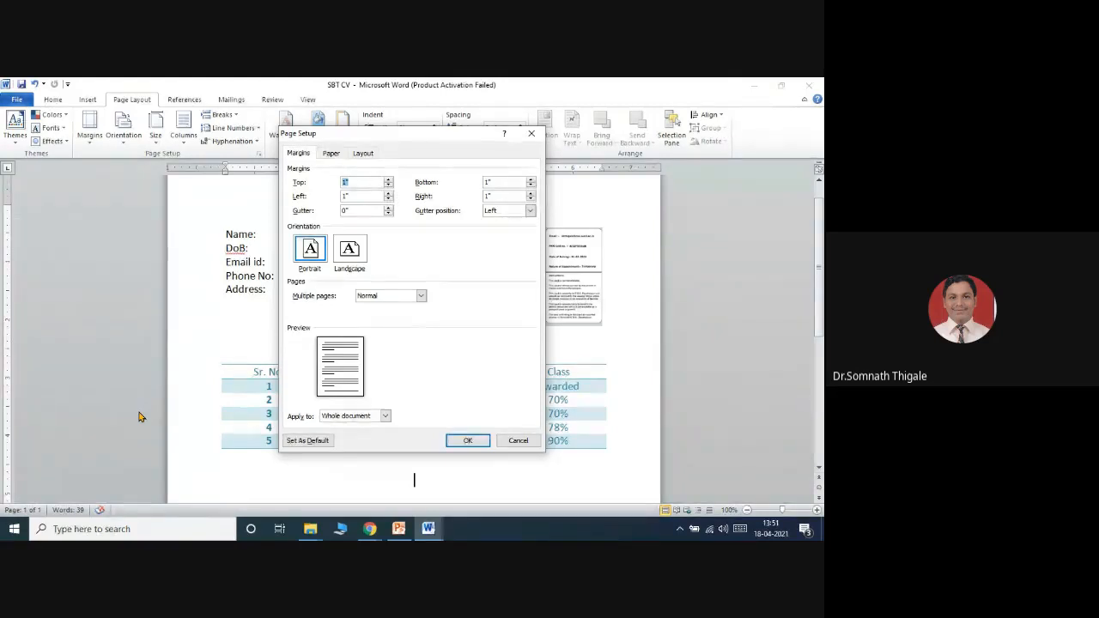
left_click(513, 441)
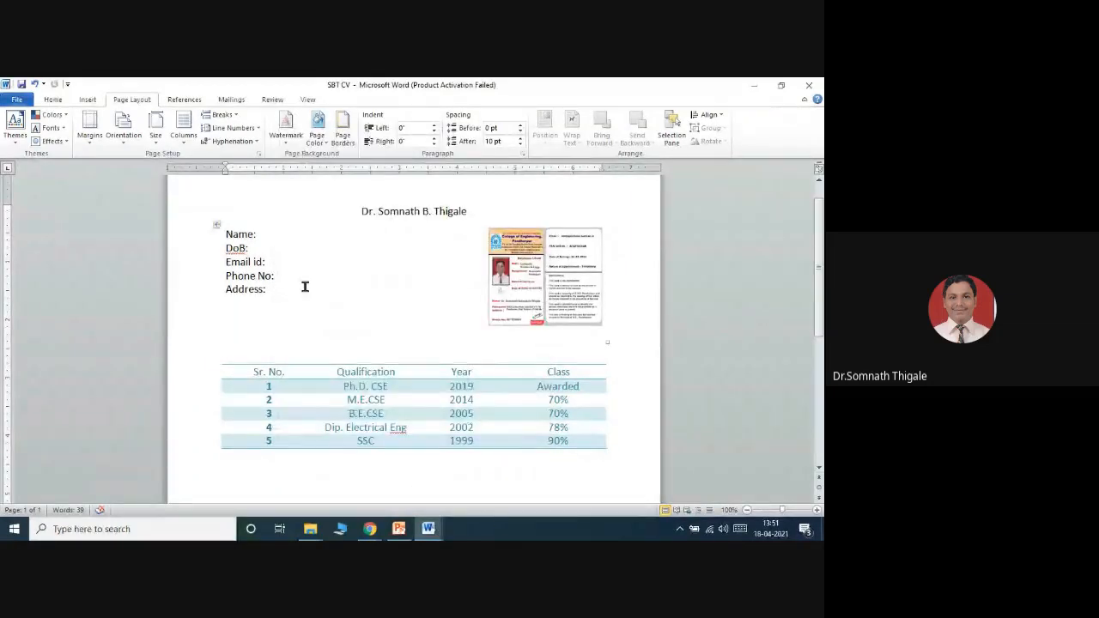
scroll(416, 451, "up", 1)
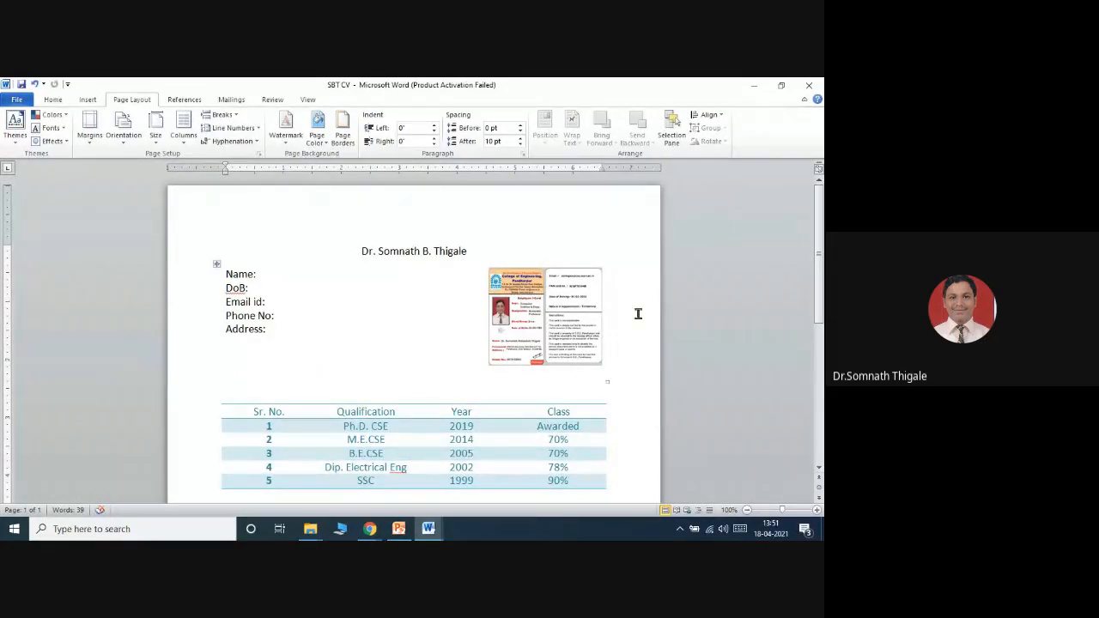
scroll(567, 369, "down", 8)
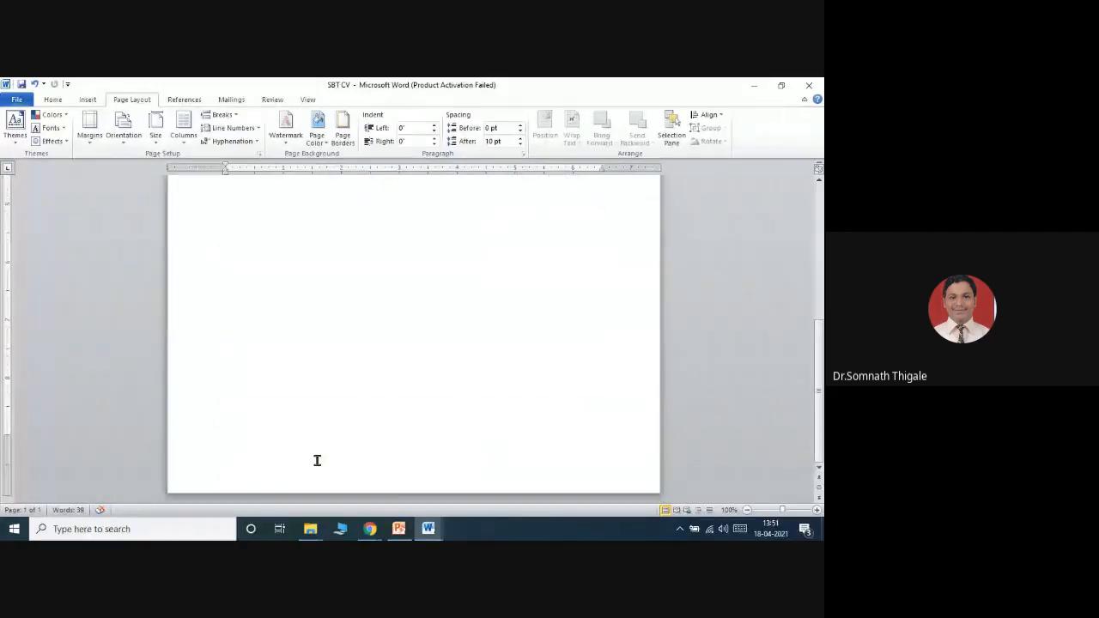
scroll(309, 454, "up", 6)
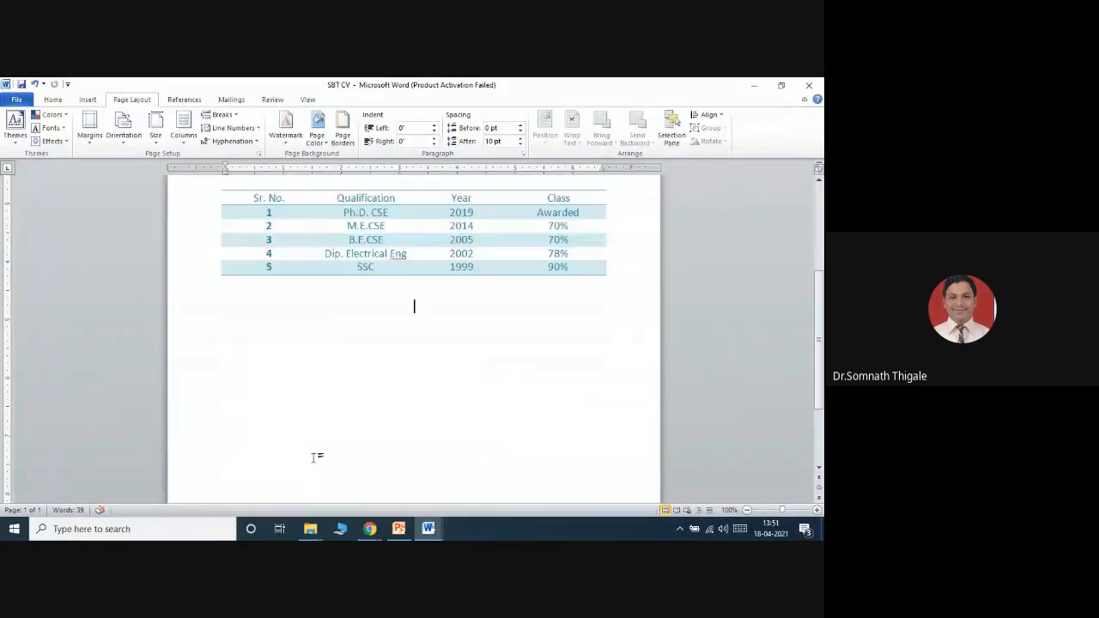
left_click(89, 131)
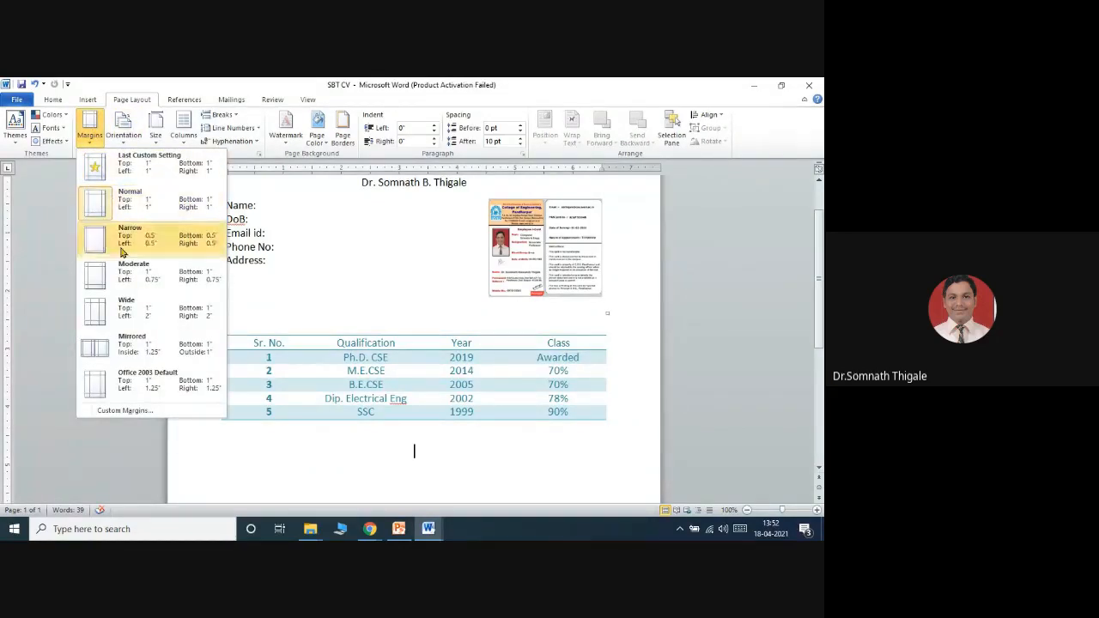
left_click(124, 411)
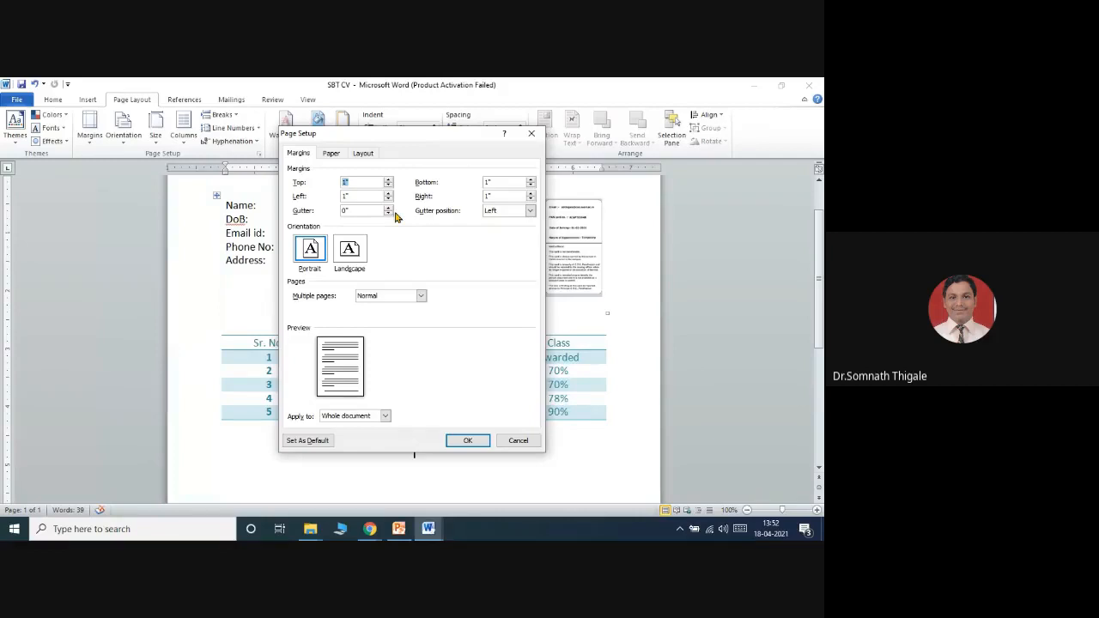
left_click(335, 155)
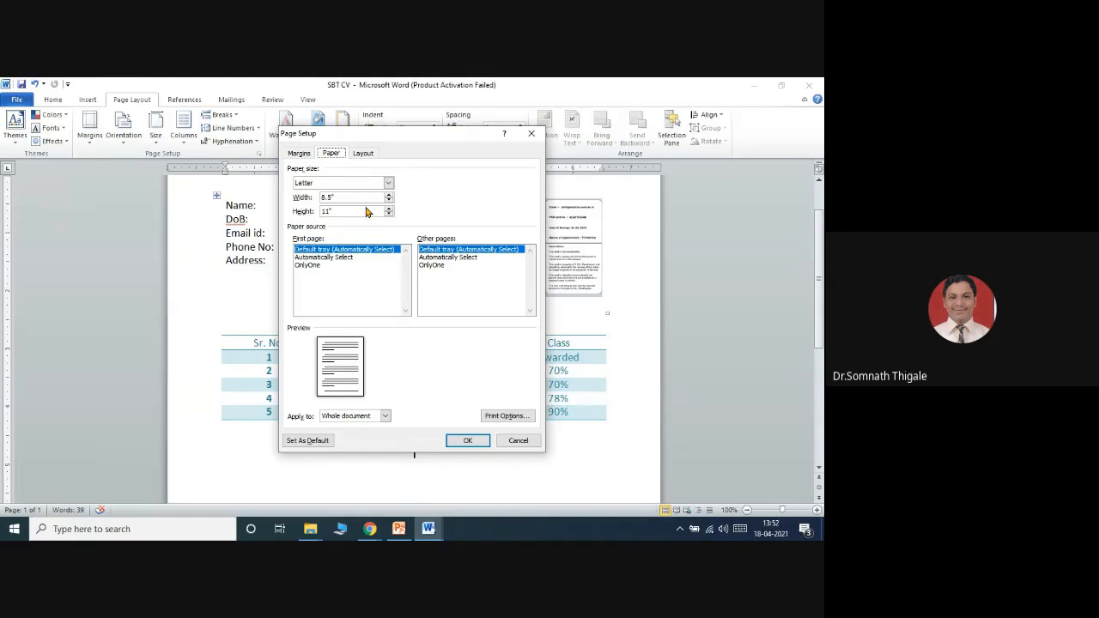
left_click(364, 155)
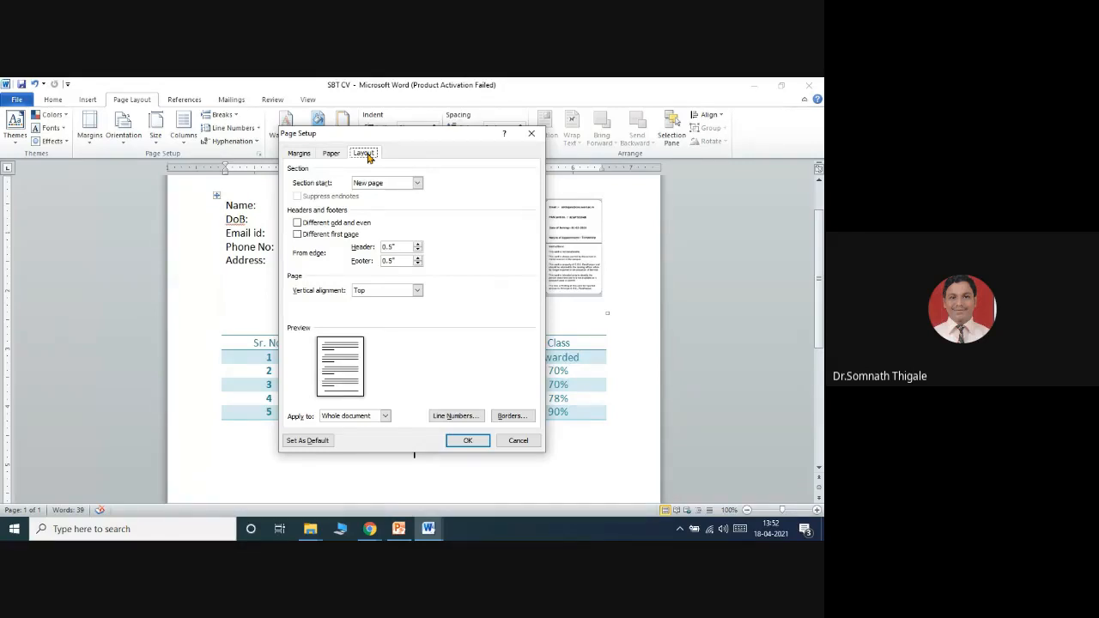
left_click(517, 441)
scroll(433, 424, "up", 2)
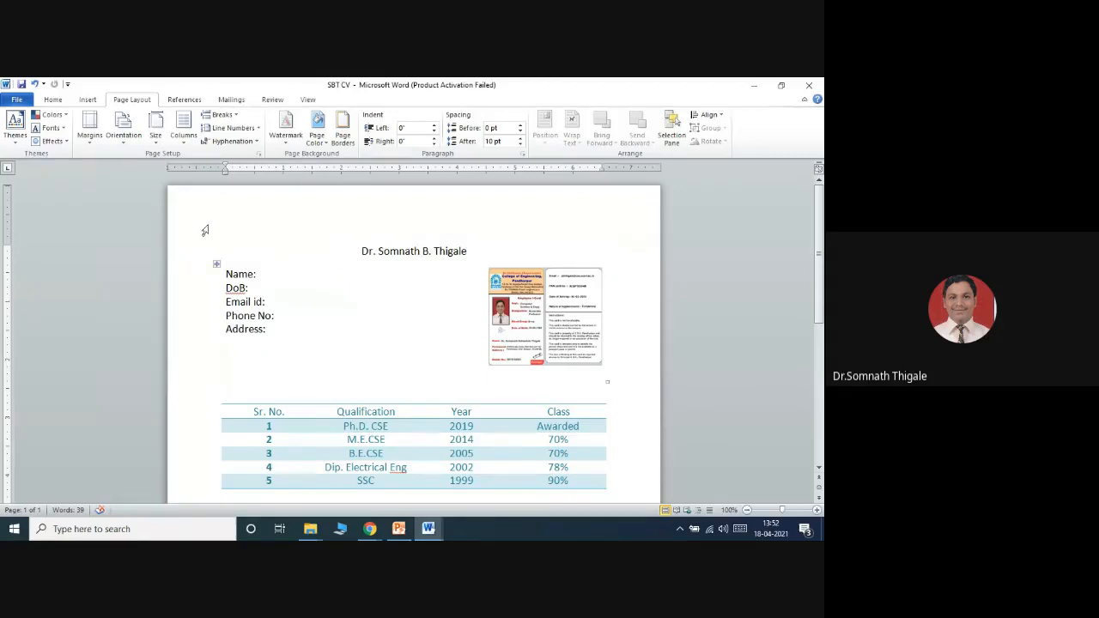
Apply a Box page border with a thick line style at 2¼ pt width
left_click(347, 141)
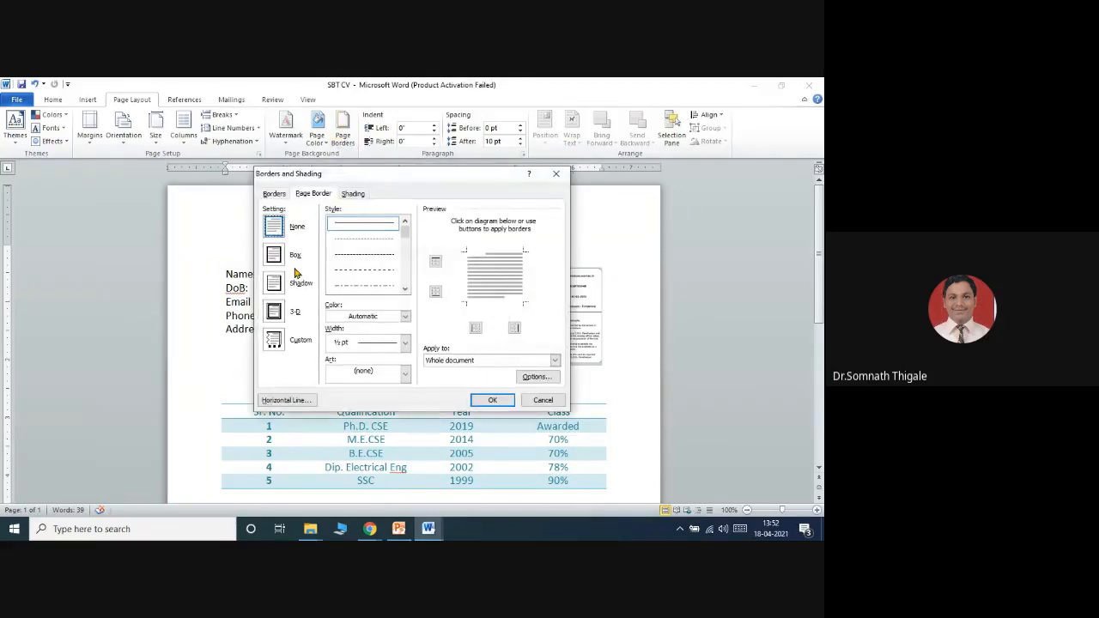
left_click(274, 256)
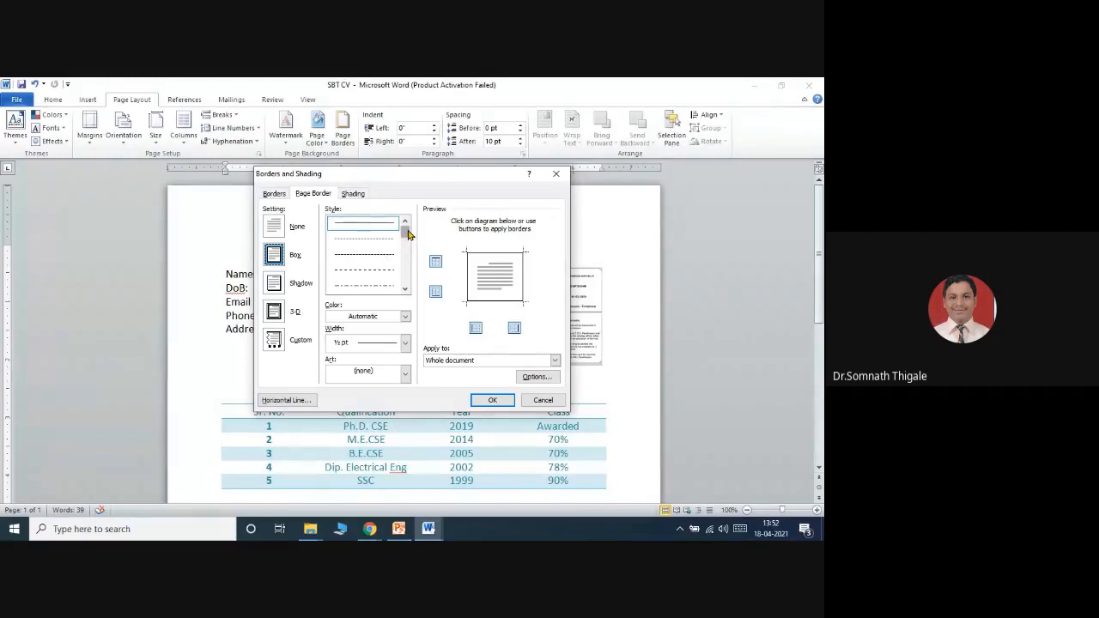
left_click_drag(407, 230, 409, 247)
left_click(387, 261)
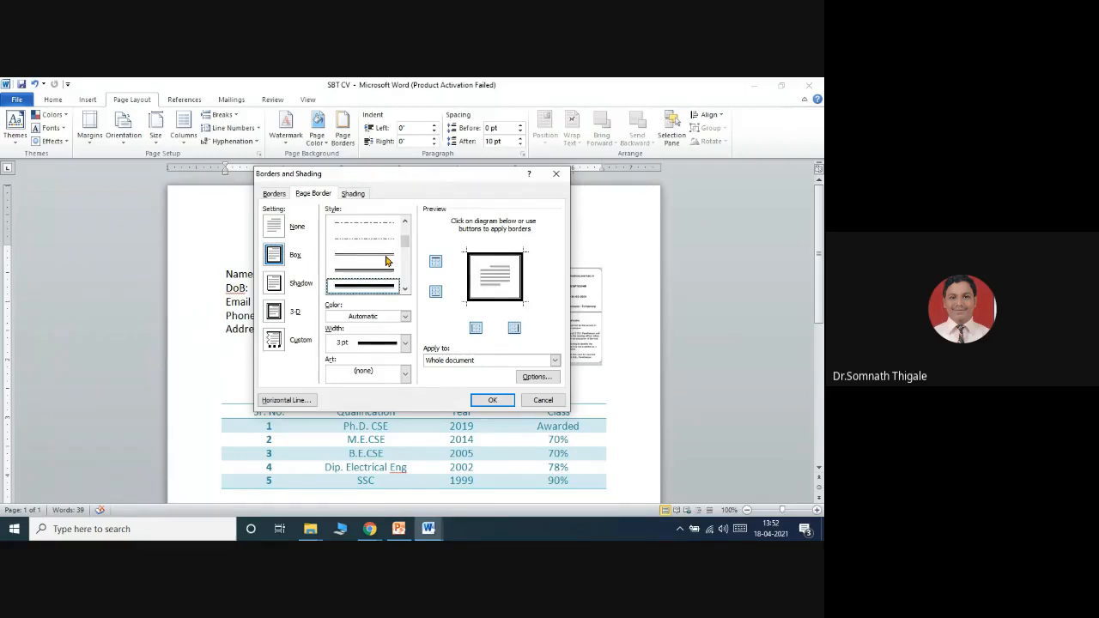
left_click(404, 343)
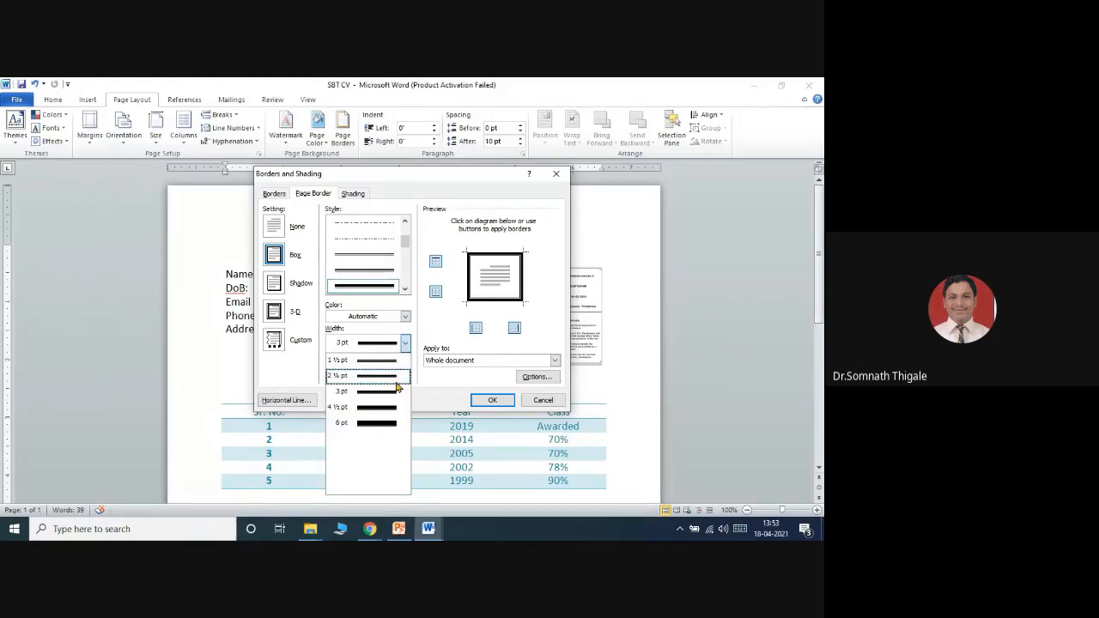
left_click(404, 377)
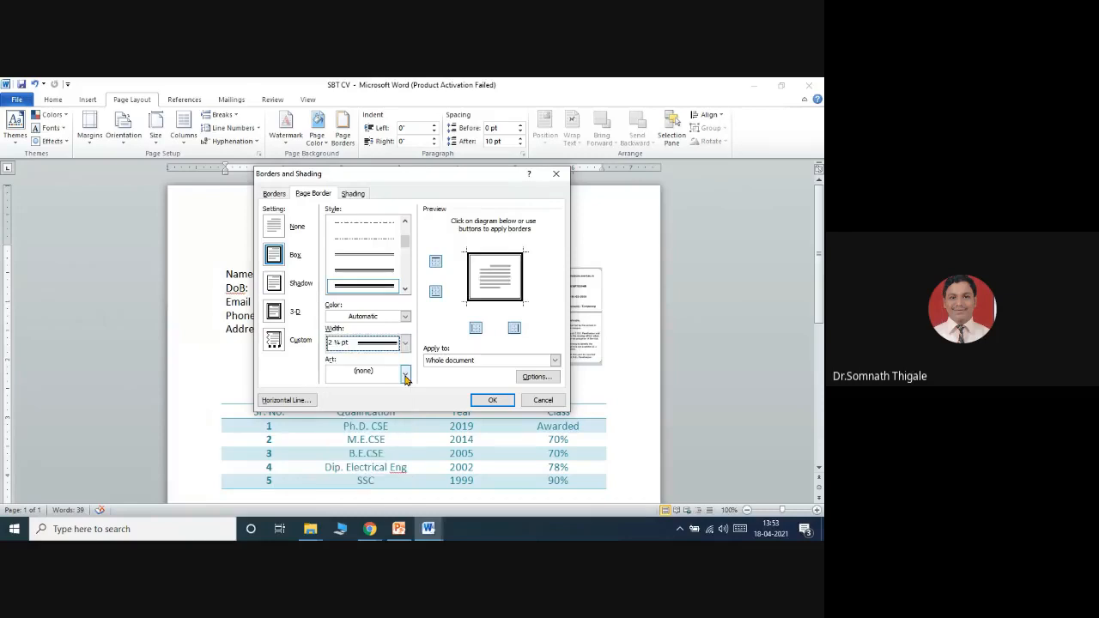
left_click(503, 402)
scroll(503, 397, "up", 2)
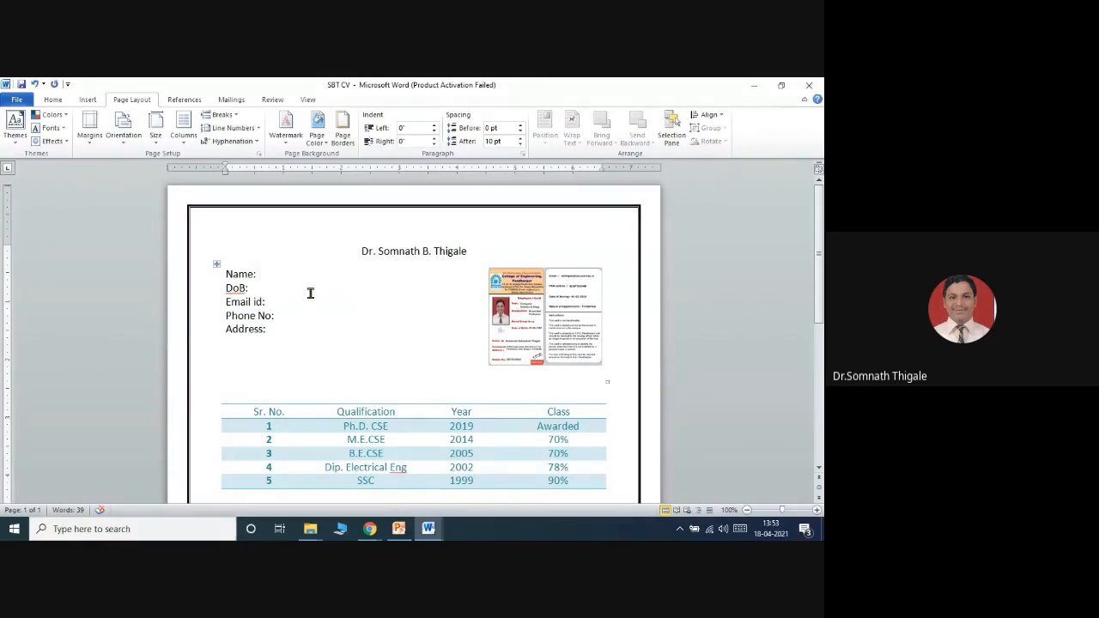
Fill the page background with the light peach theme colour and review the page
left_click(317, 144)
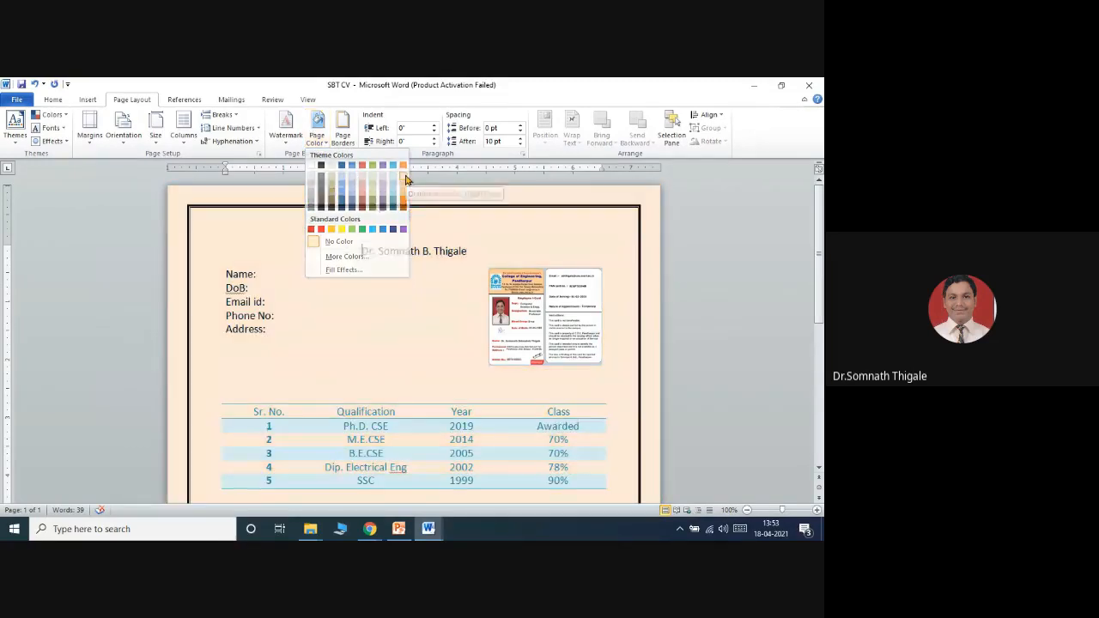
left_click(406, 177)
left_click(732, 307)
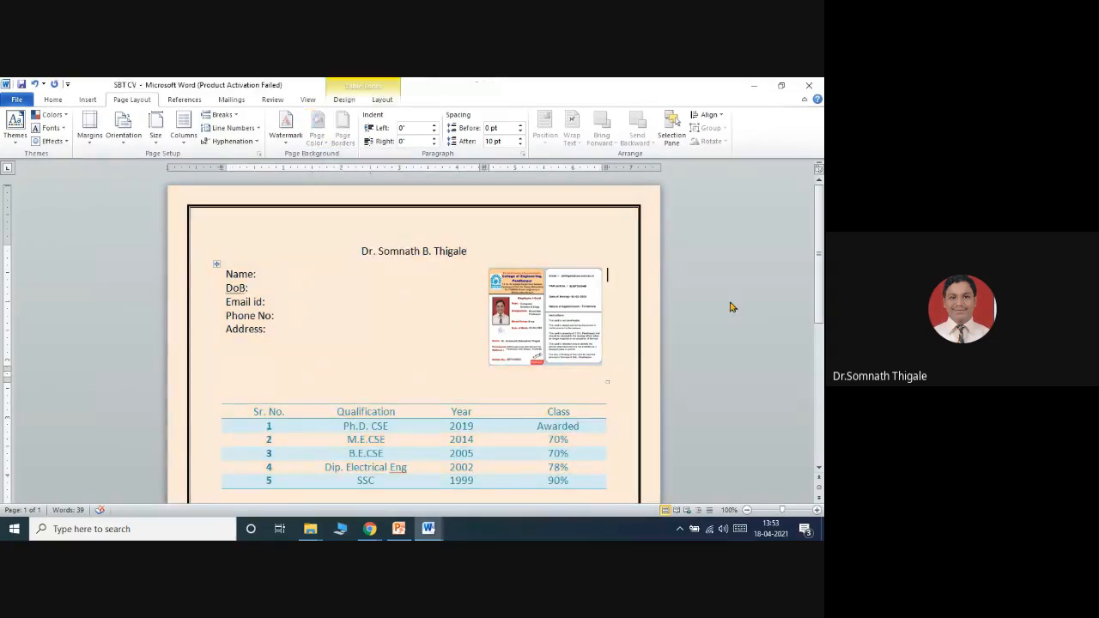
scroll(569, 412, "down", 4)
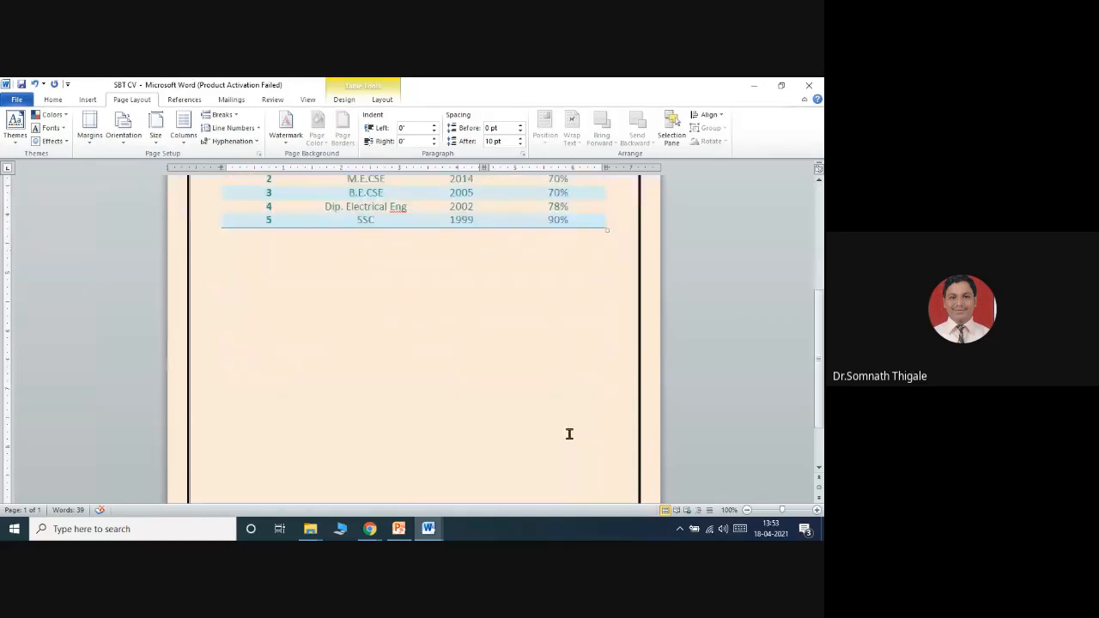
scroll(569, 434, "up", 2)
scroll(569, 433, "up", 1)
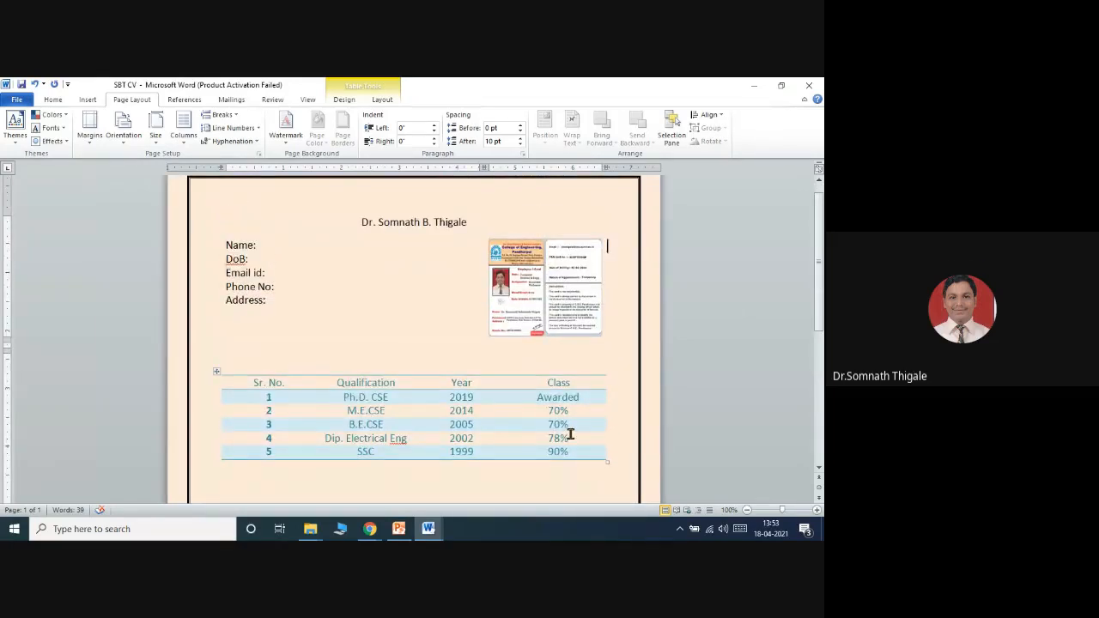
scroll(549, 438, "down", 3)
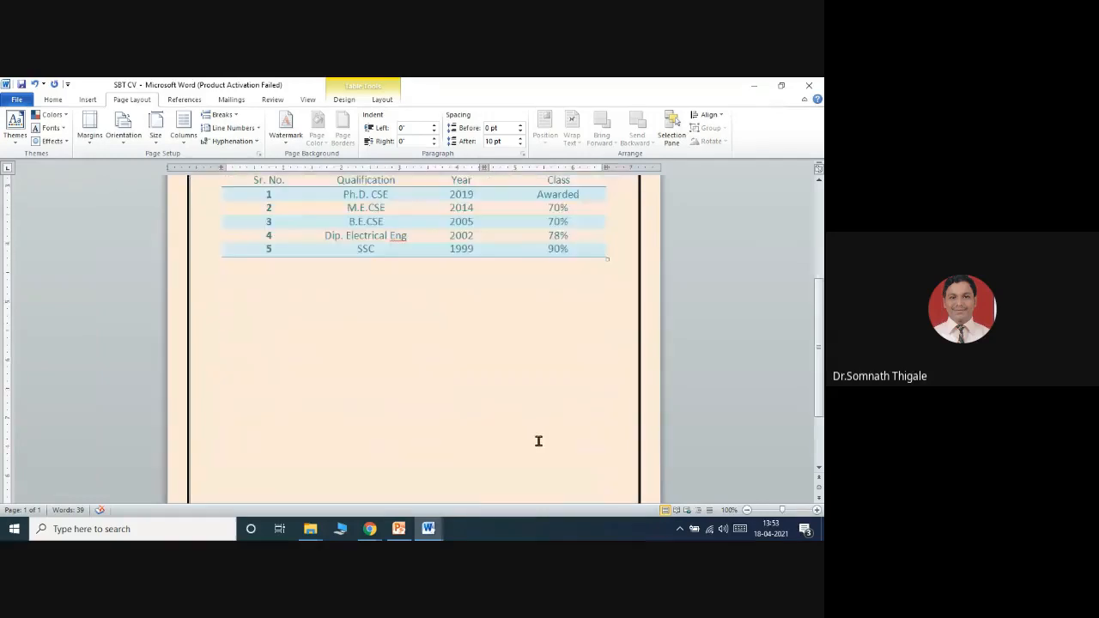
scroll(398, 387, "up", 1)
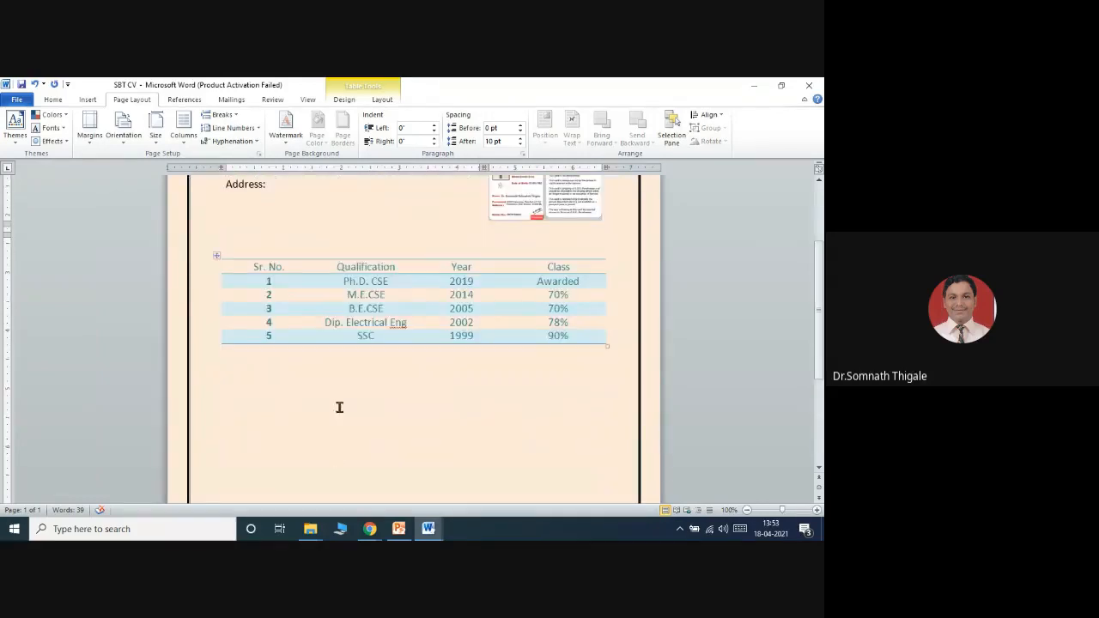
Browse the Watermark gallery and close it without adding a watermark
left_click(284, 129)
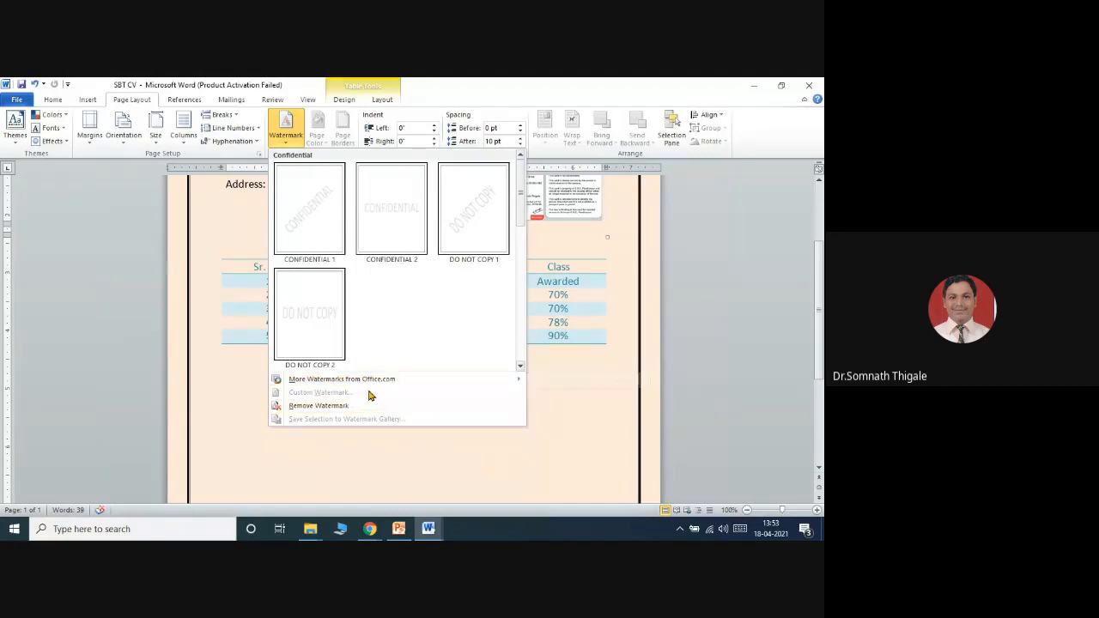
left_click(422, 451)
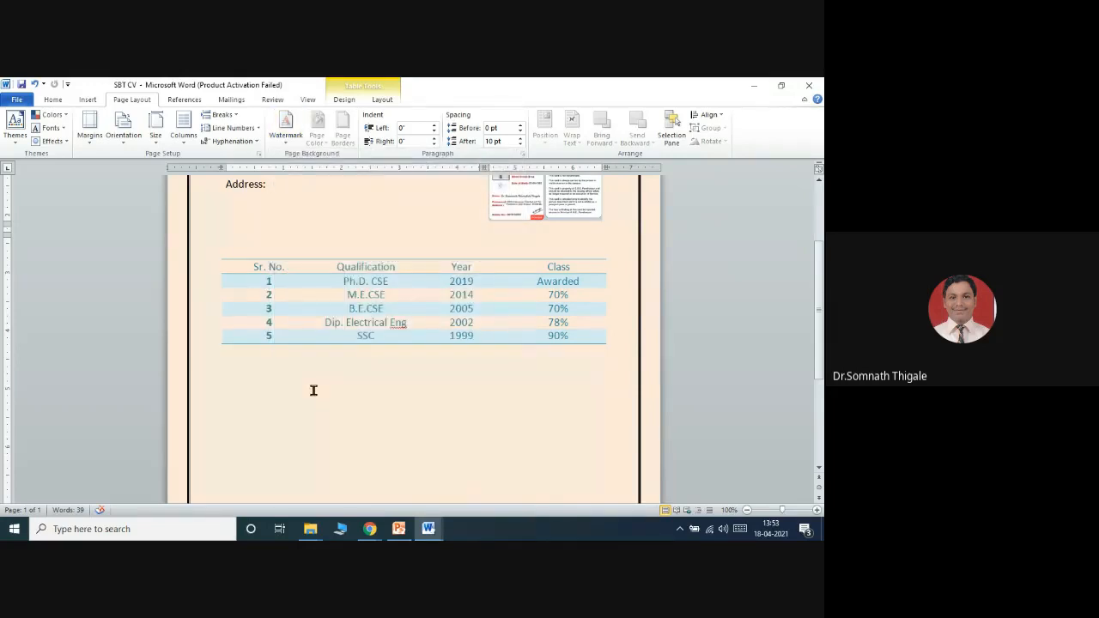
scroll(301, 386, "up", 1)
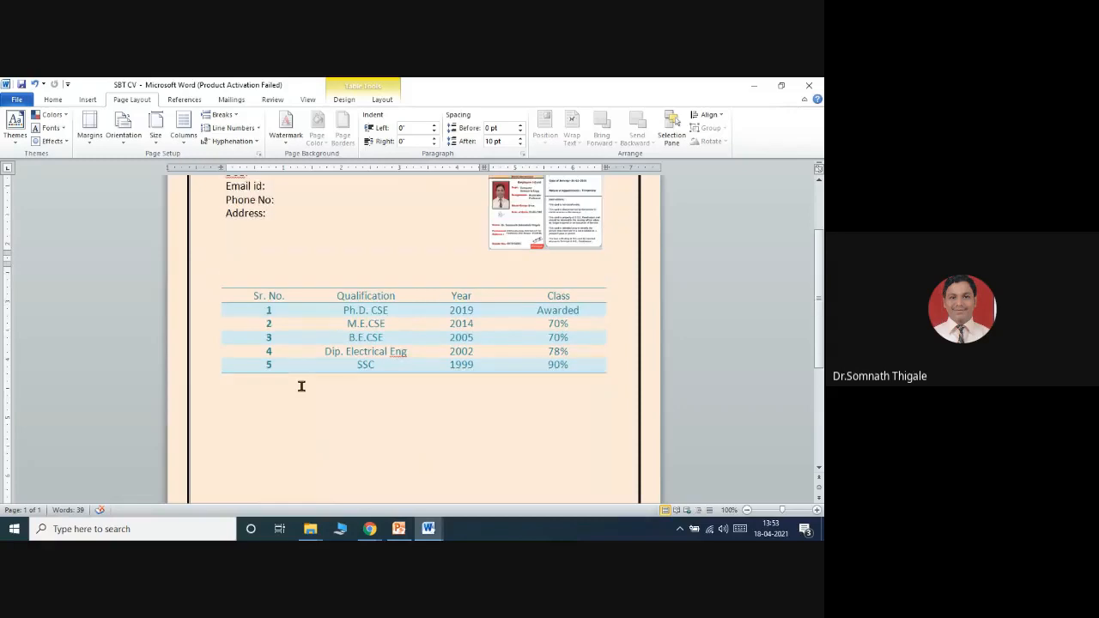
scroll(316, 410, "up", 2)
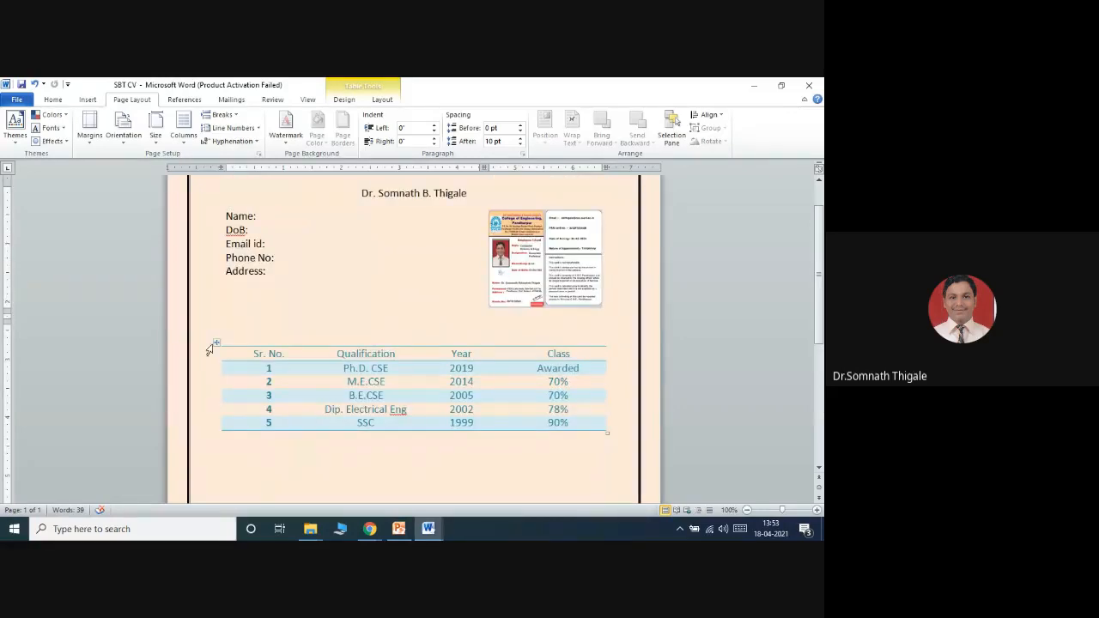
Close the Margins gallery unchanged and save the SBT CV document
left_click(90, 144)
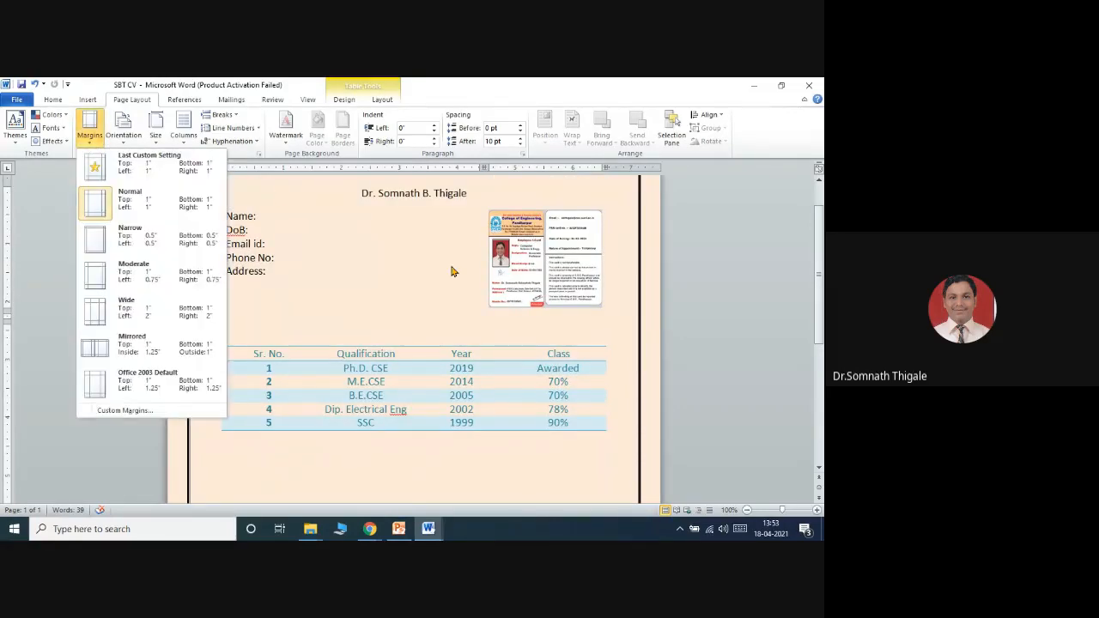
left_click(429, 309)
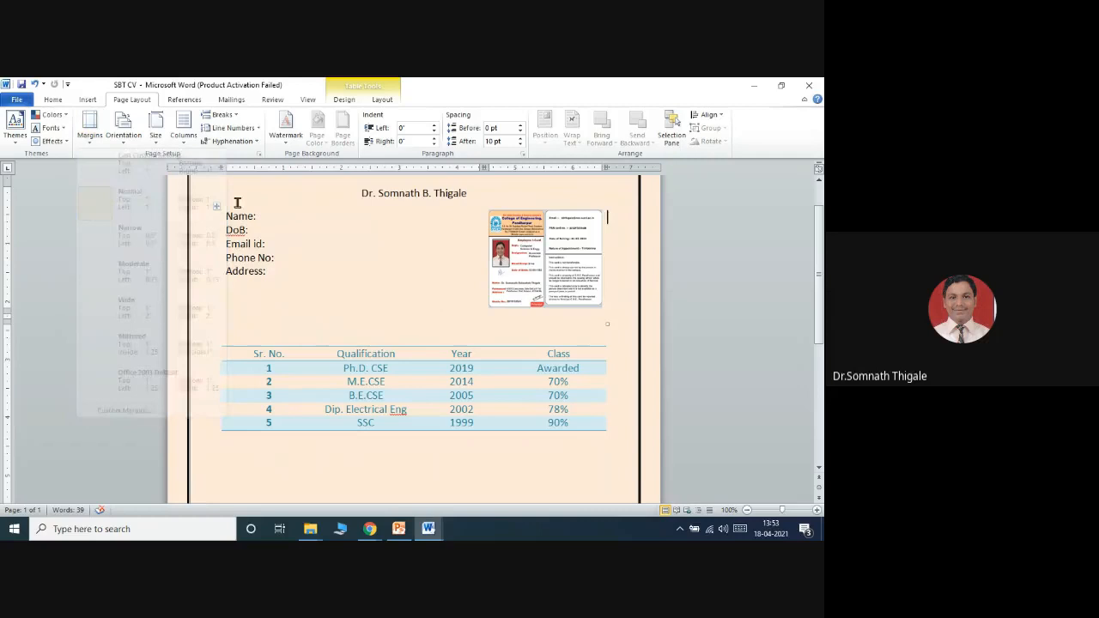
left_click(23, 87)
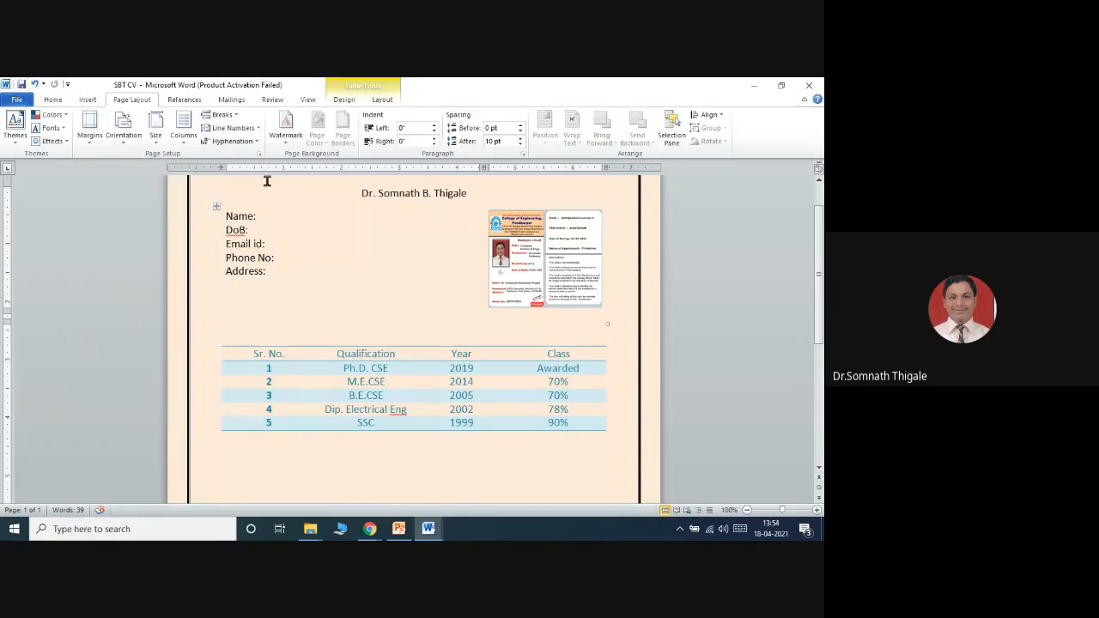
left_click(53, 100)
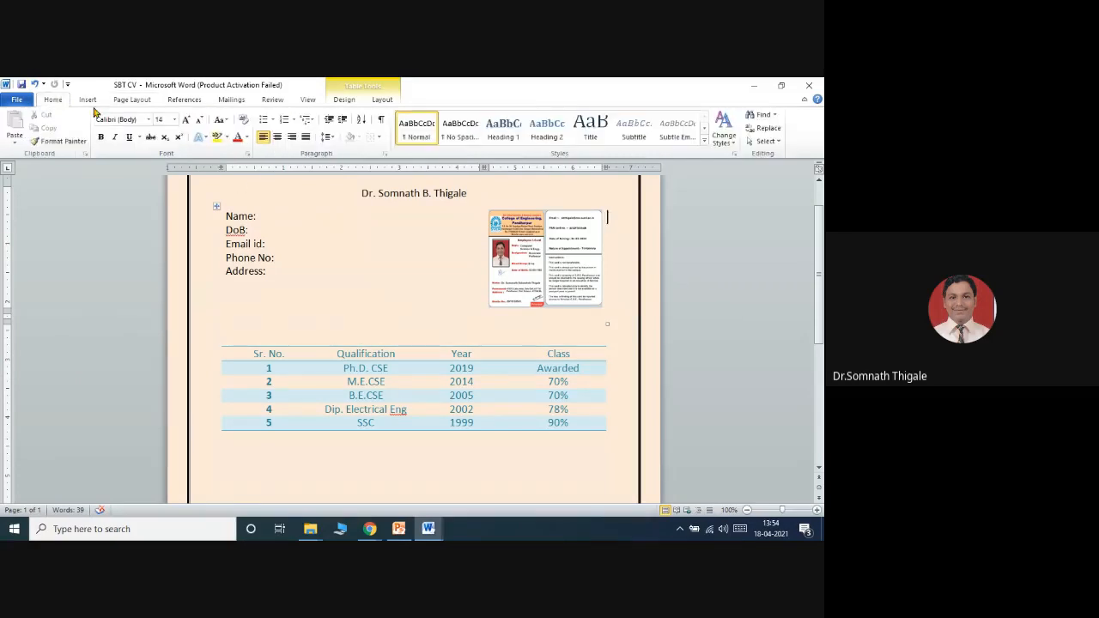
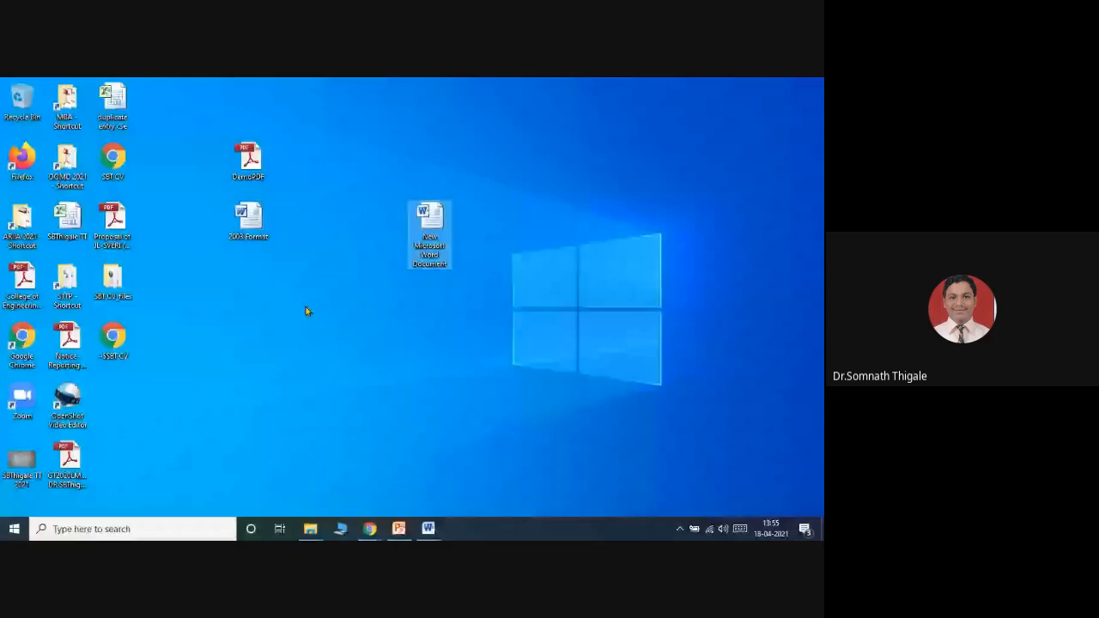
Open the MBA Syllabus 24082020 Computer Operations management Word document from the MBA folder
double_click(68, 126)
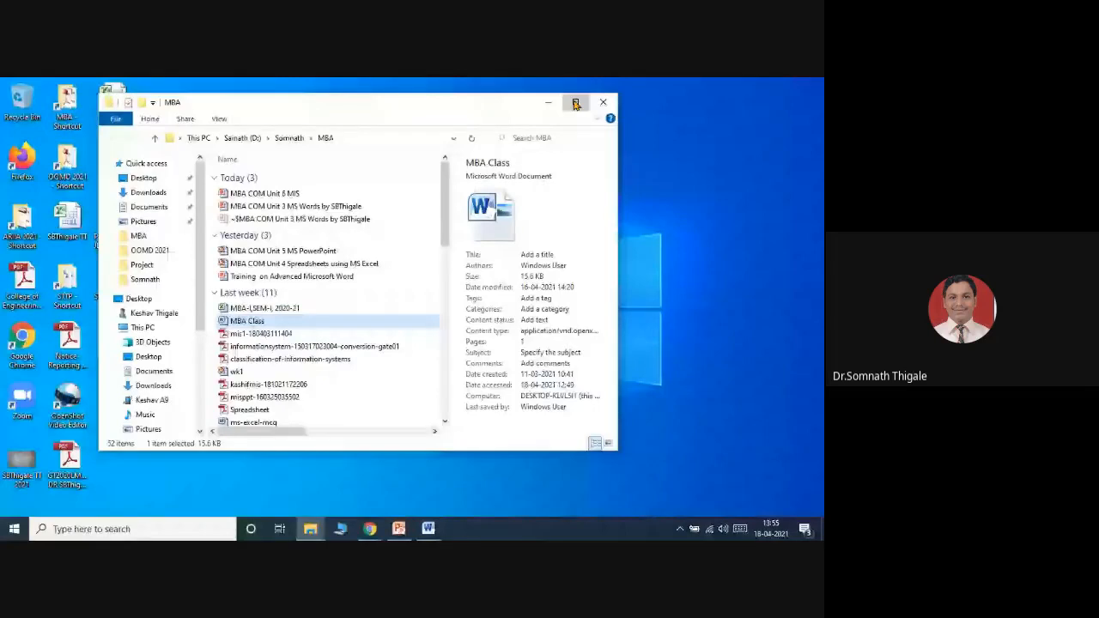
left_click(575, 103)
scroll(294, 421, "down", 5)
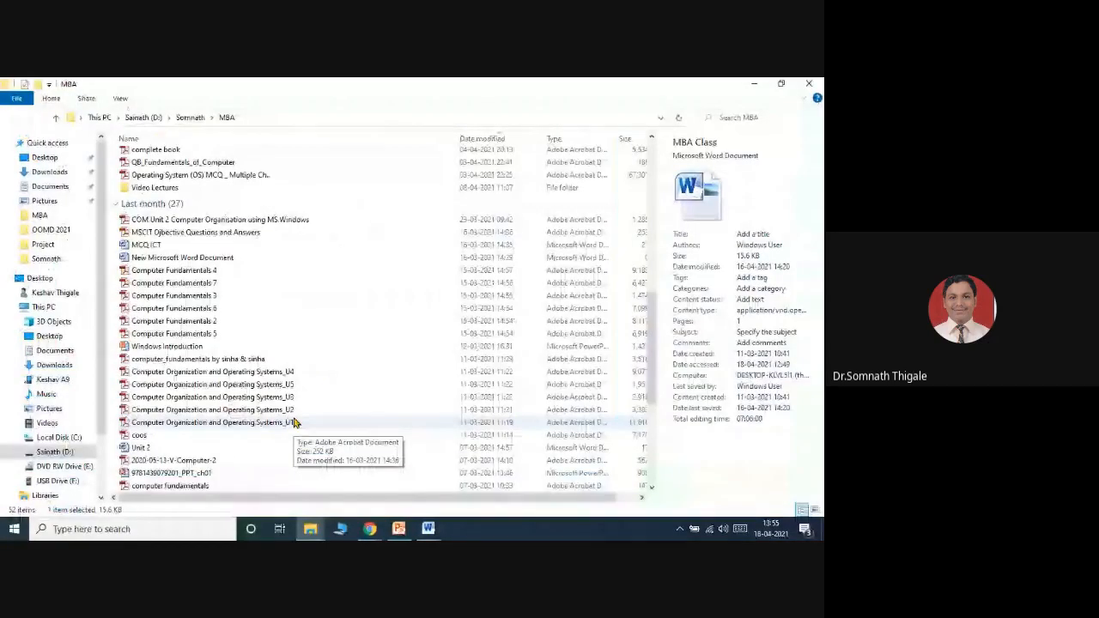
scroll(294, 422, "down", 2)
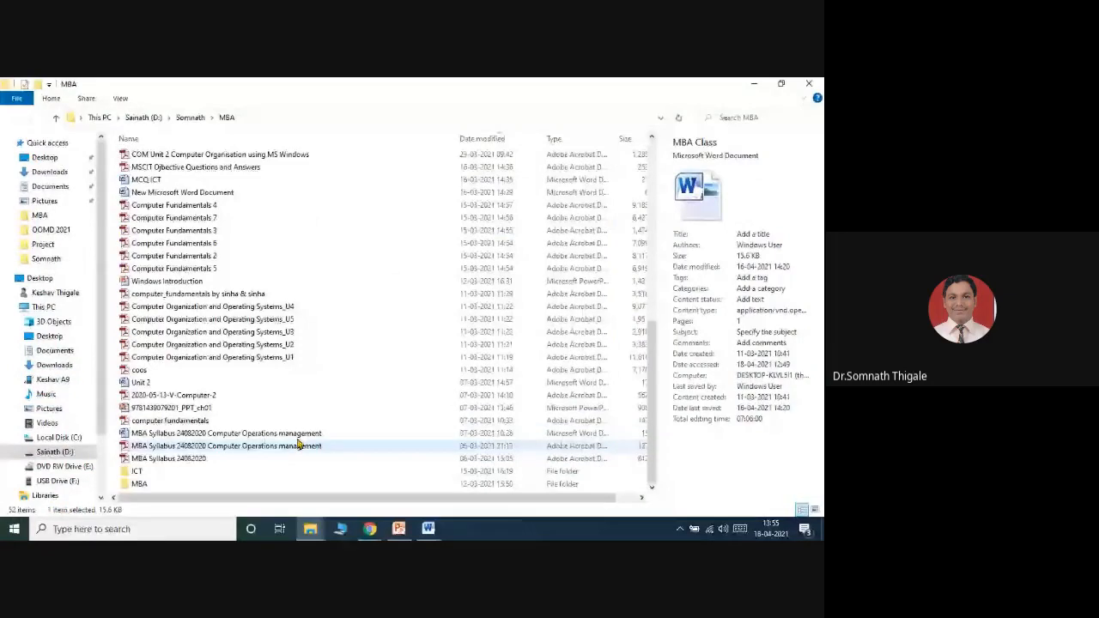
left_click(311, 433)
double_click(314, 438)
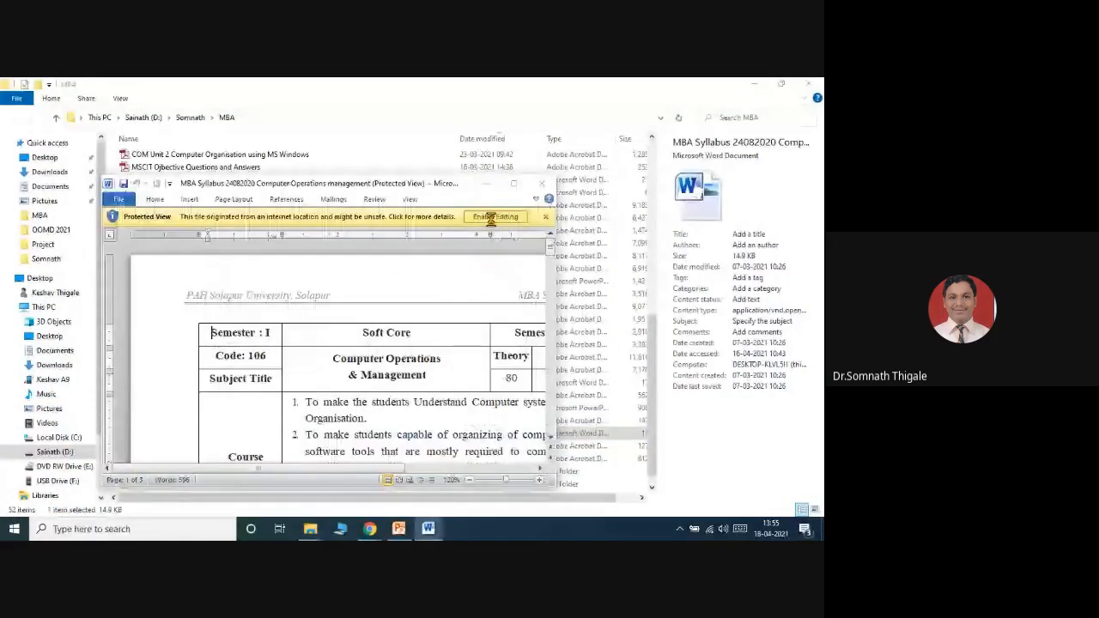
Enable editing, take the Module 3 Word Processing topic lines, and close the syllabus
left_click(490, 216)
double_click(515, 183)
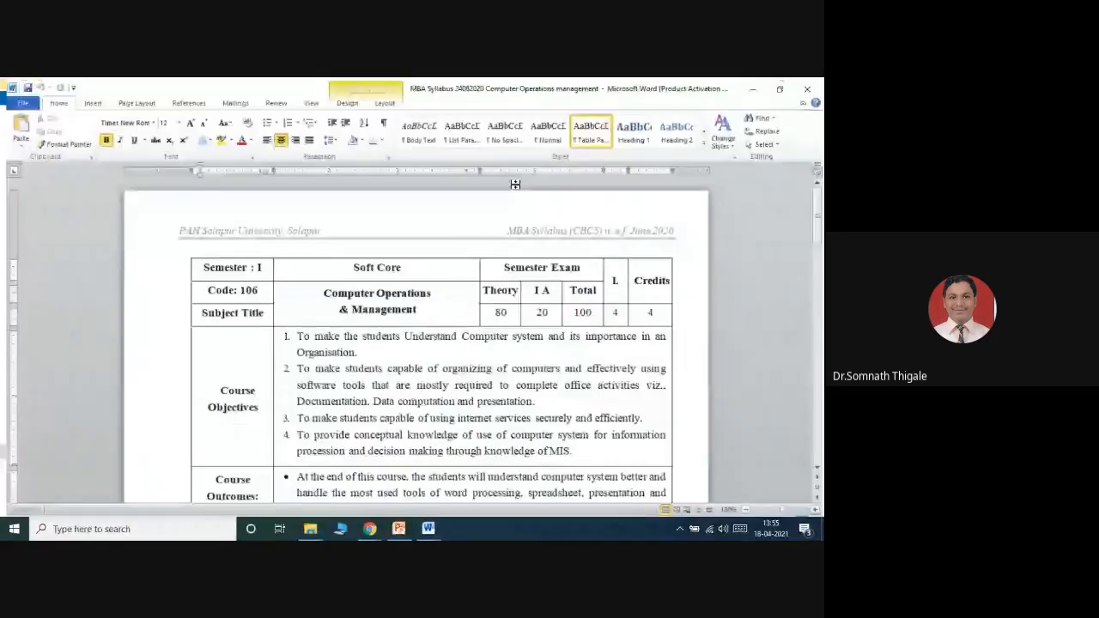
scroll(532, 380, "down", 4)
scroll(532, 379, "down", 8)
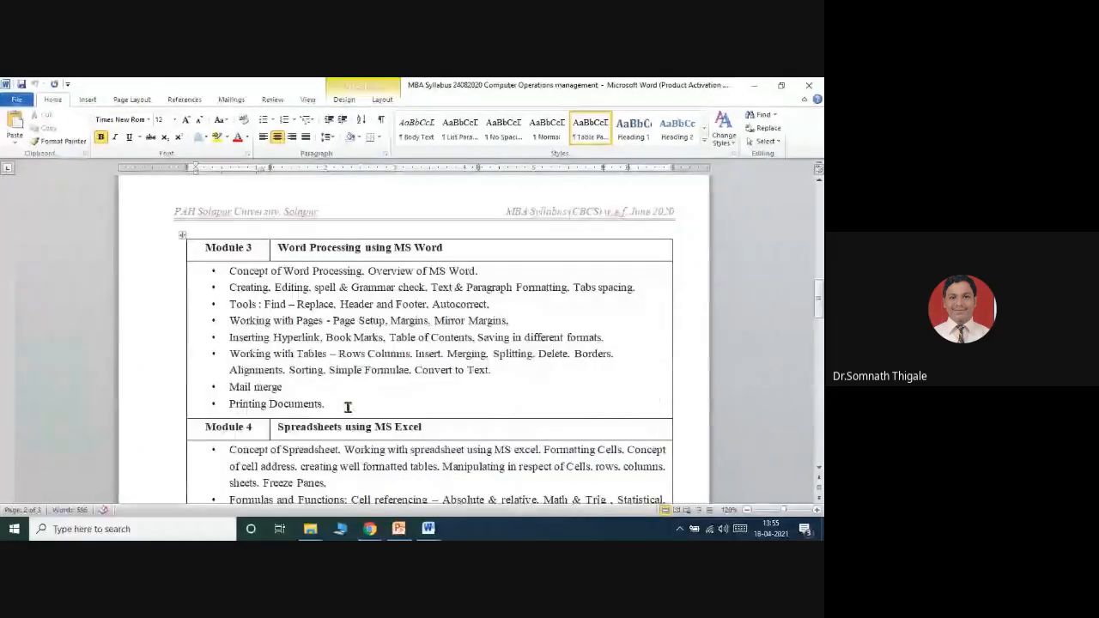
left_click_drag(344, 405, 232, 273)
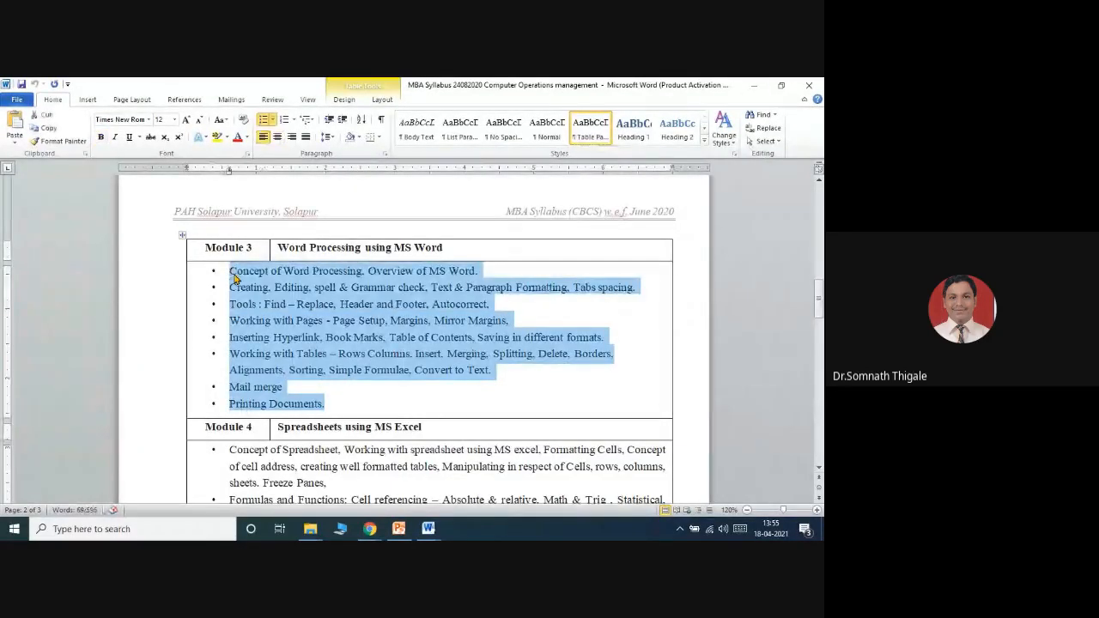
left_click(815, 86)
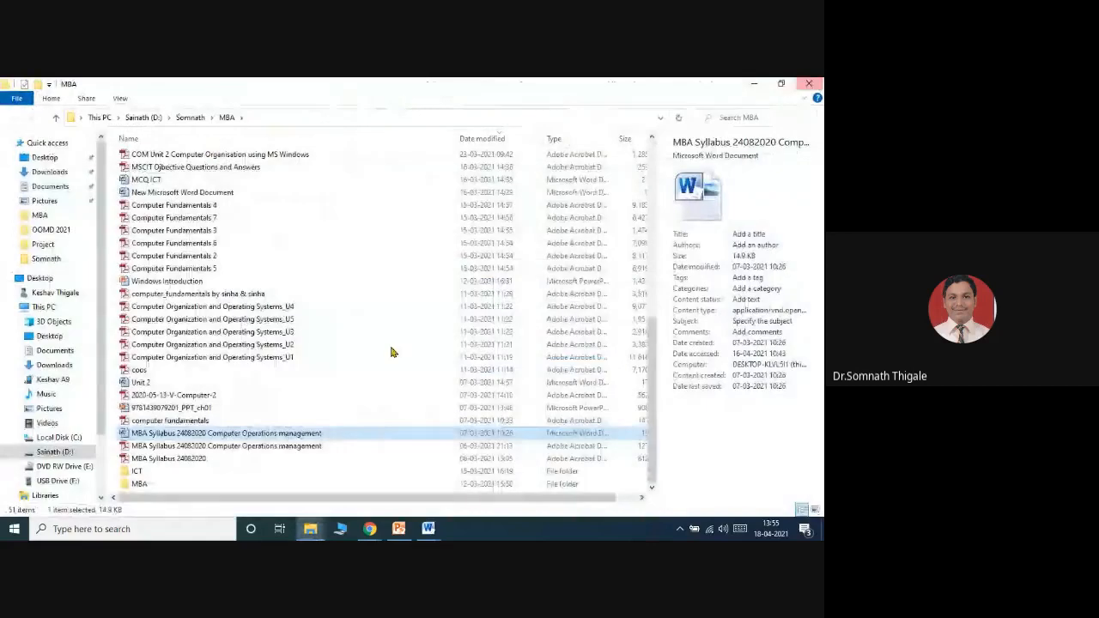
Paste the topics into SBT CV as text only, joining Printing Documents onto the Mail merge line
left_click(428, 528)
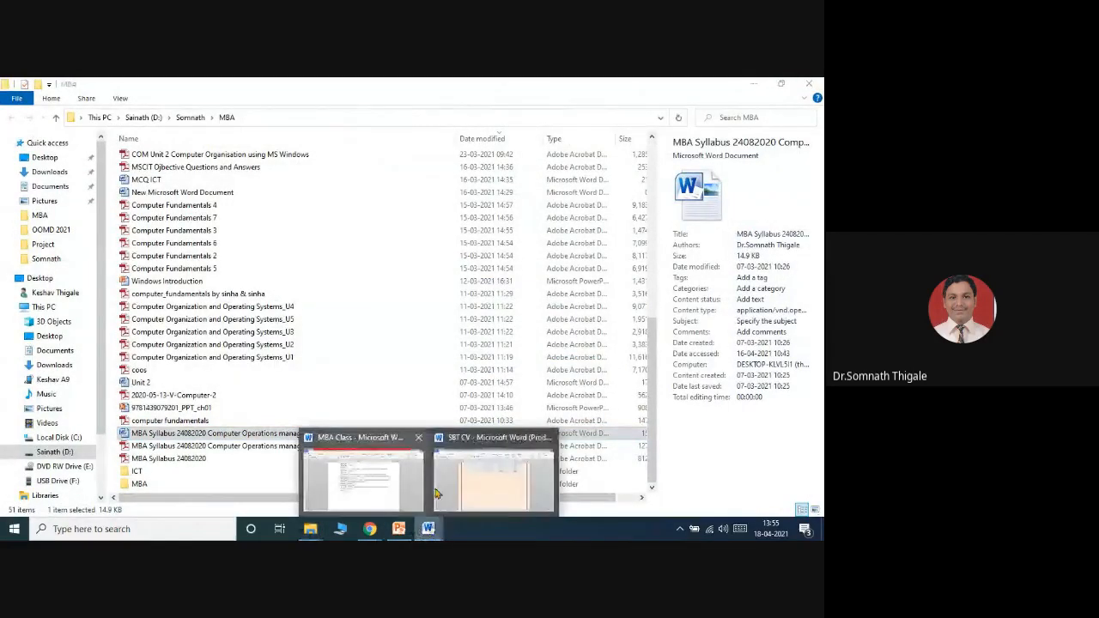
left_click(463, 485)
type("Concept of Word Processing, Overview of MS Word. Creating, Editing, spell & Grammar check, Text & Paragraph Formatting, Tabs spacing. Tools : Find – Replace, Header and Footer, Autocorrect, Working with Pages - Page Setup, Margins, Mirror Margins. Inserting Hyperlink, Book Marks, Table of Contents, Saving in different formats. Working with Tables – Rows Columns, Insert, Merging, Splitting, Delete. Borders,Alignments, Sorting, Simple Formulae, Convert to Text. Mail merge Printing Documents.")
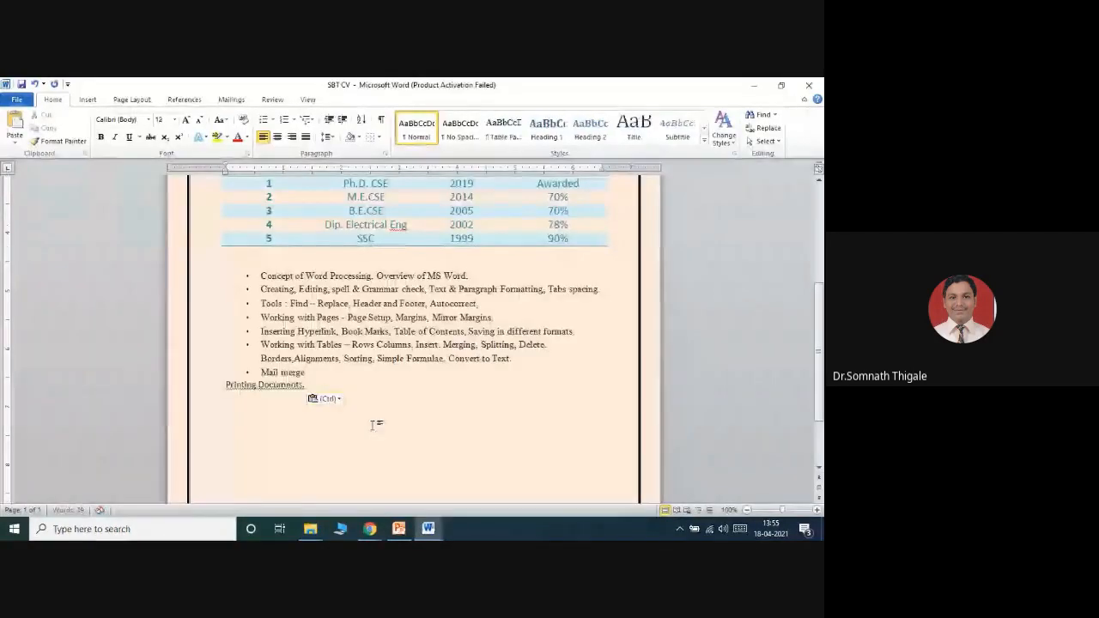
left_click(326, 398)
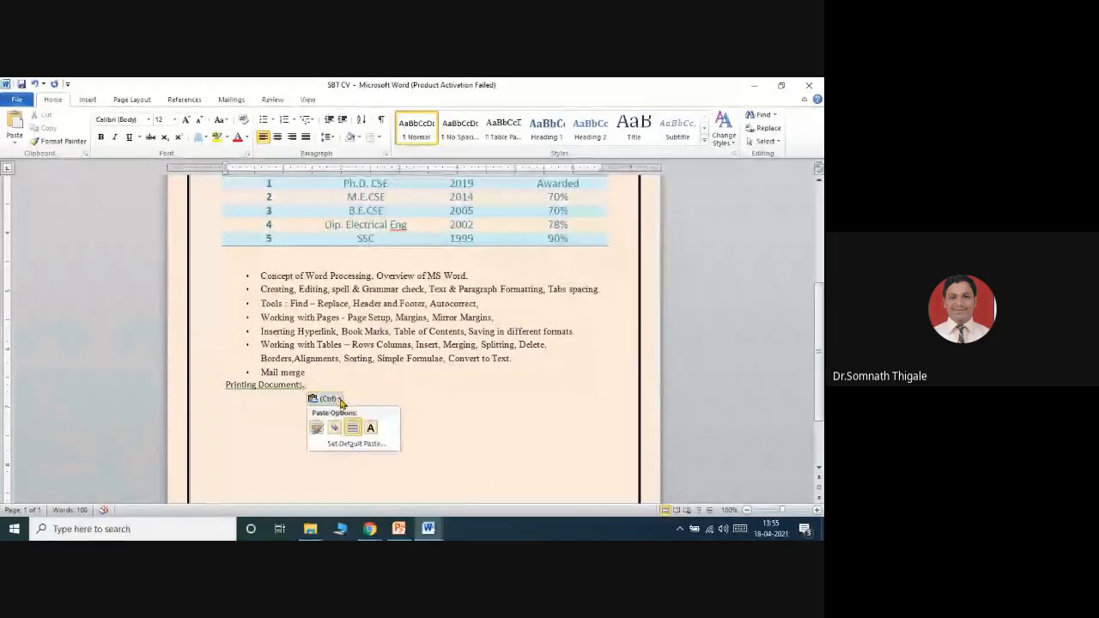
left_click(370, 427)
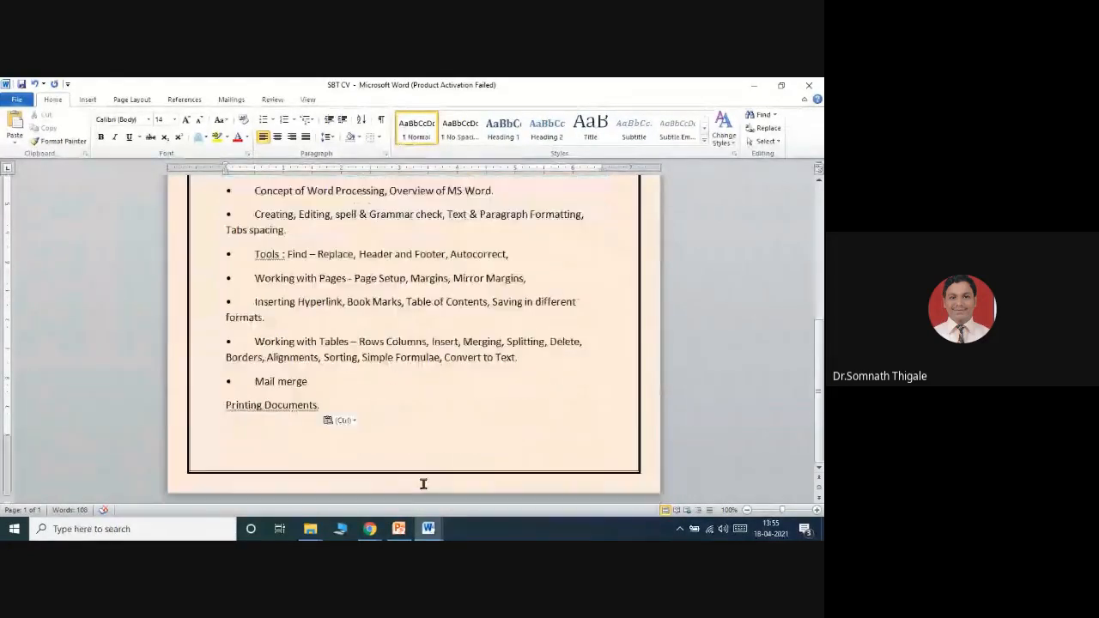
left_click(333, 388)
key("Delete")
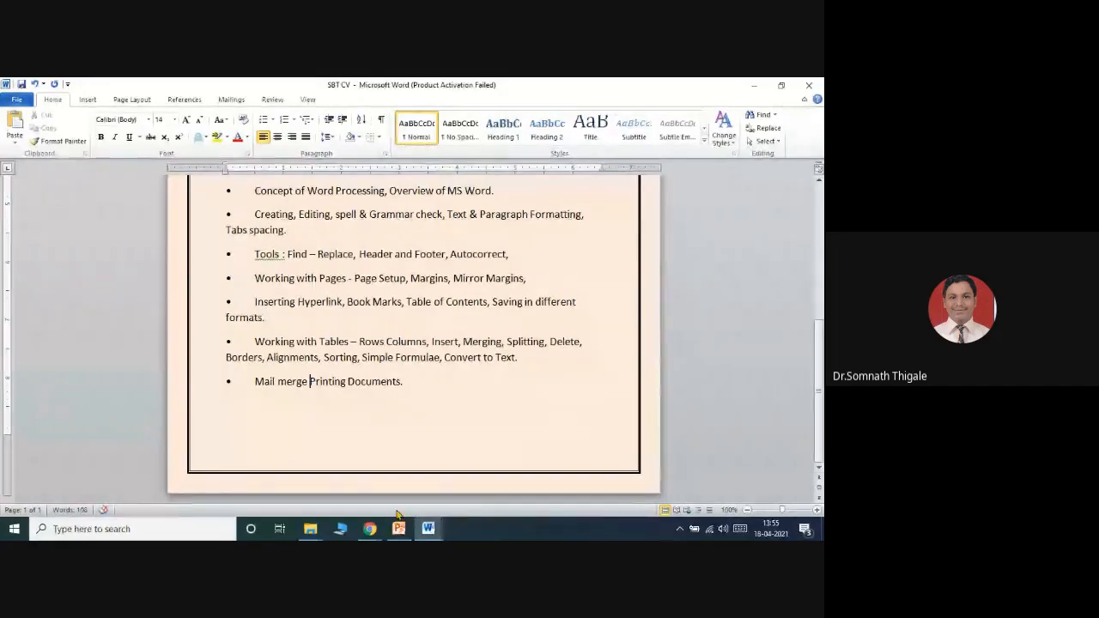
scroll(386, 444, "up", 2)
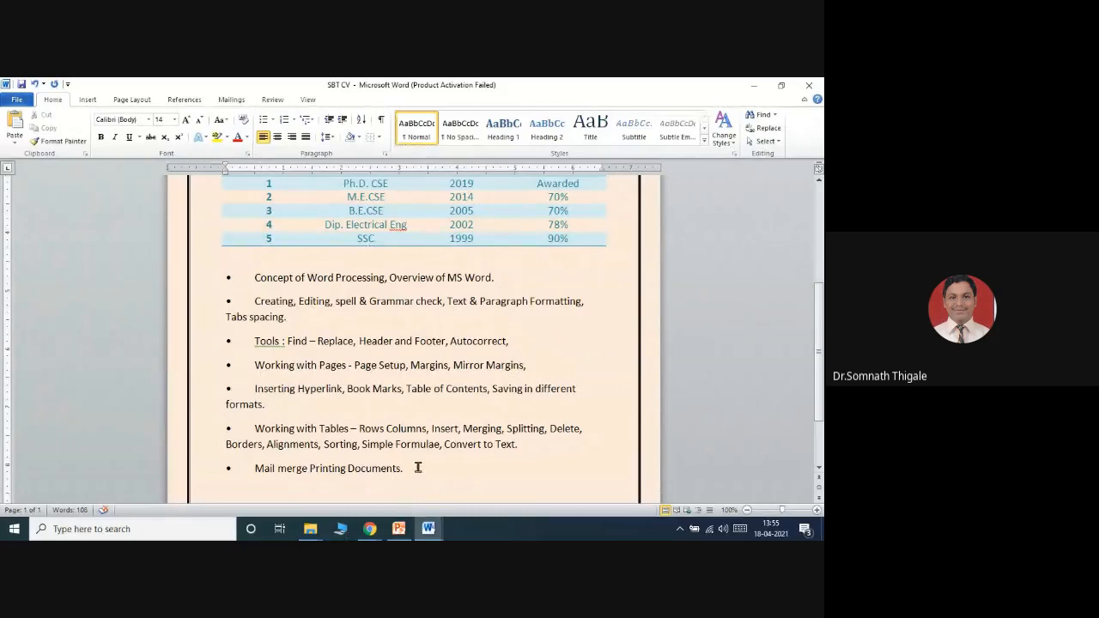
Select the pasted bullet list and split it into two columns
left_click_drag(418, 468, 225, 271)
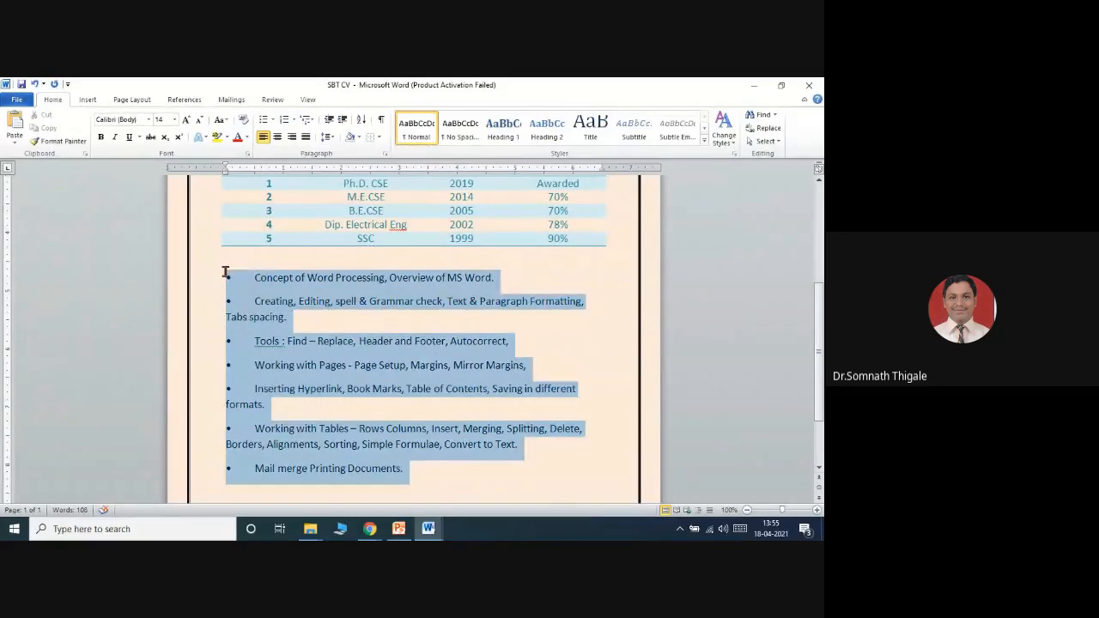
left_click(271, 120)
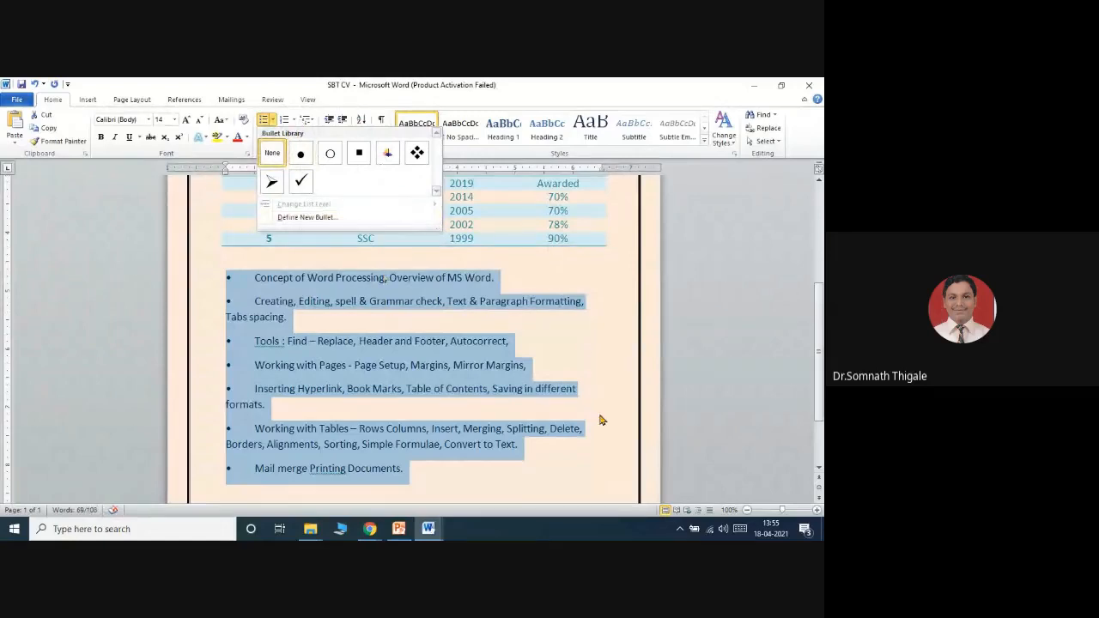
left_click(585, 347)
left_click(88, 100)
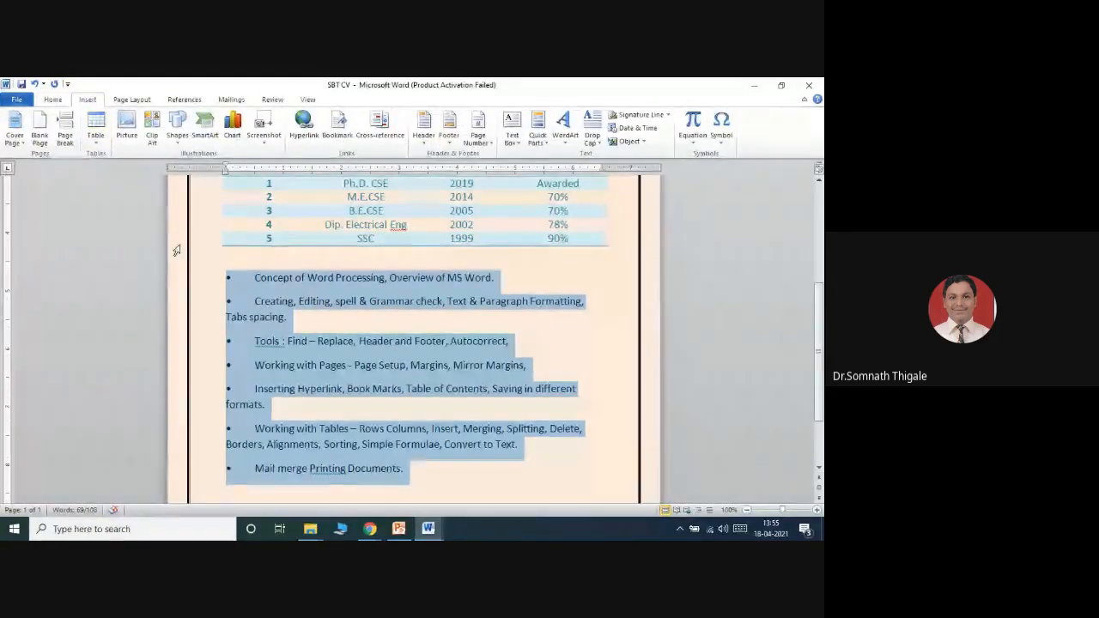
left_click(133, 100)
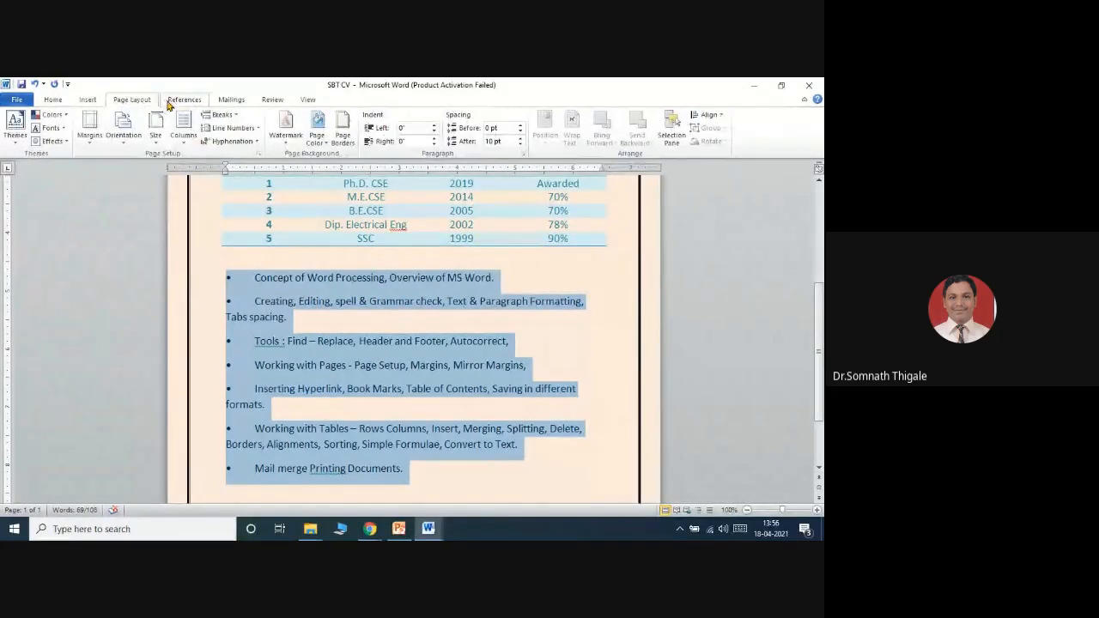
left_click(183, 130)
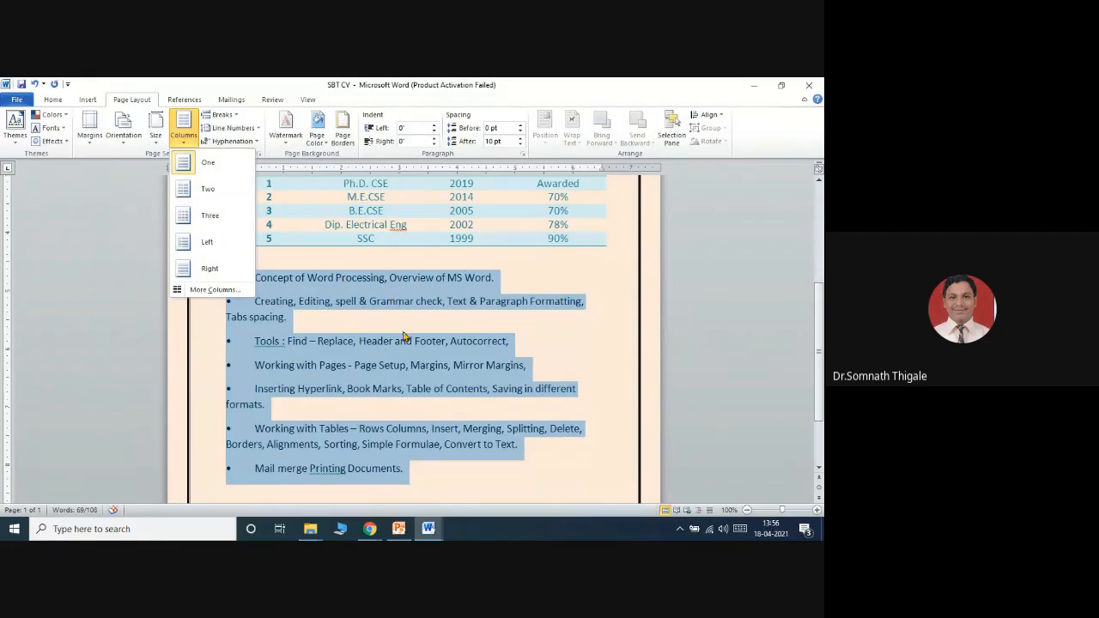
left_click(214, 194)
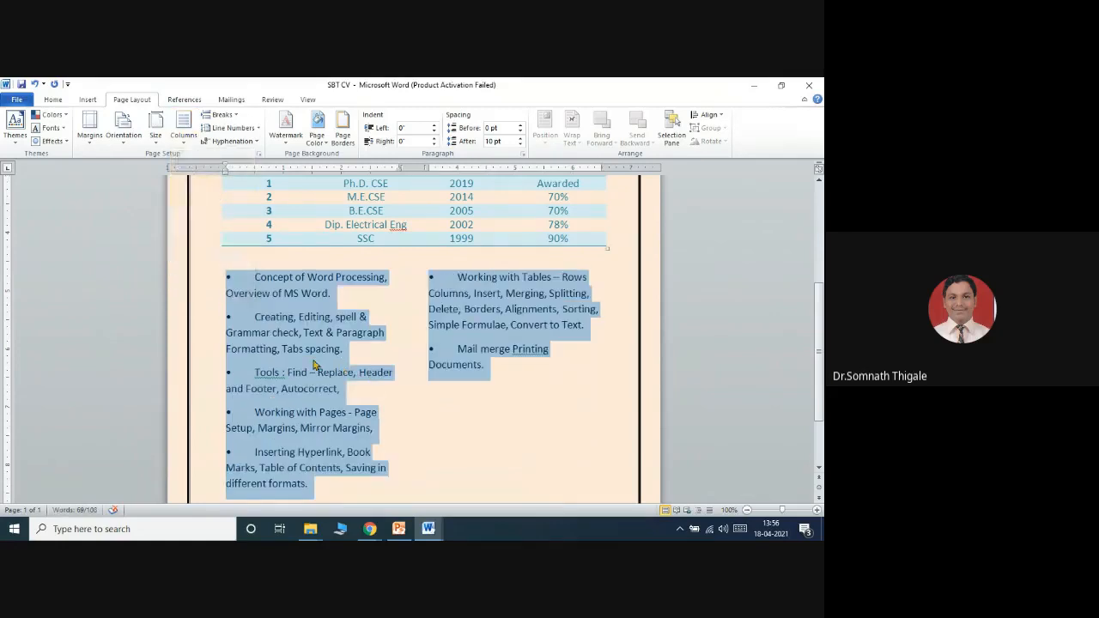
scroll(371, 381, "down", 1)
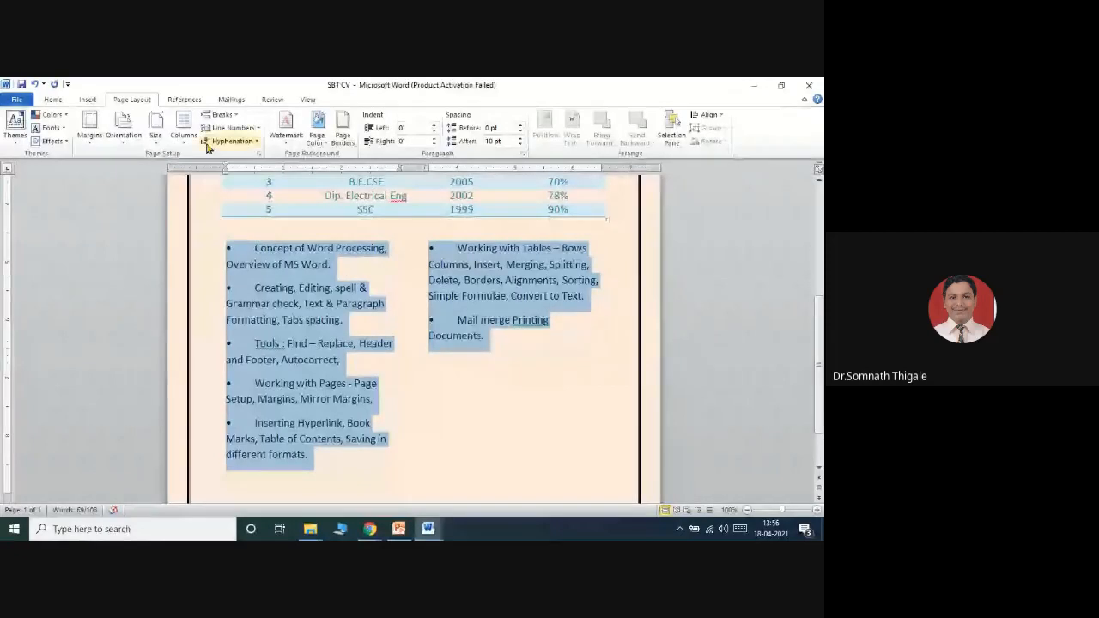
Try three columns on the list, then set it back to one column
left_click(183, 129)
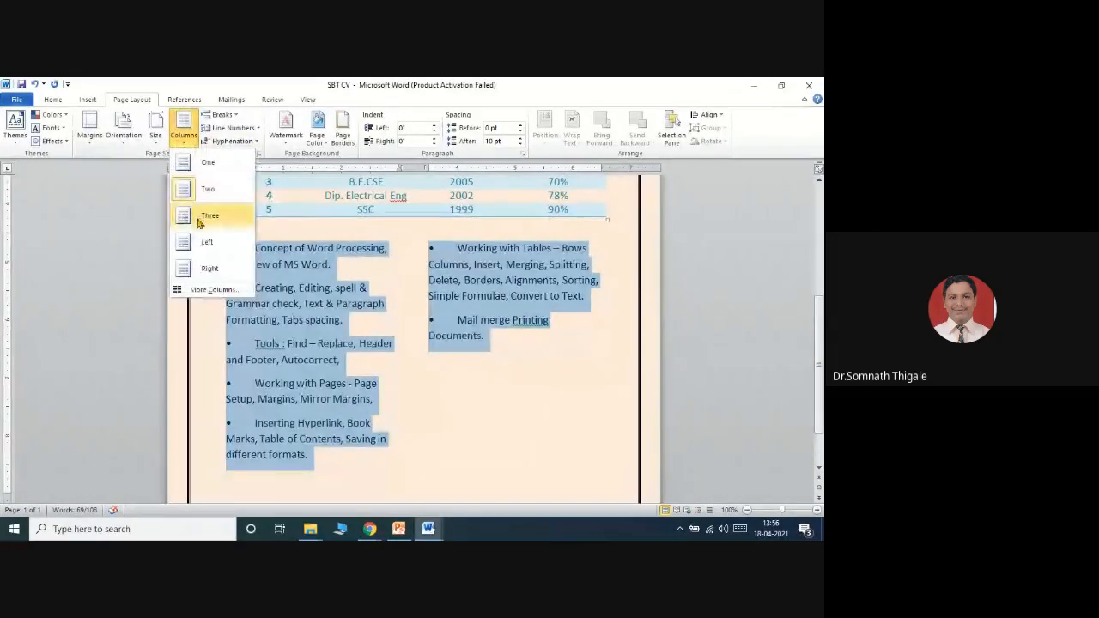
left_click(206, 216)
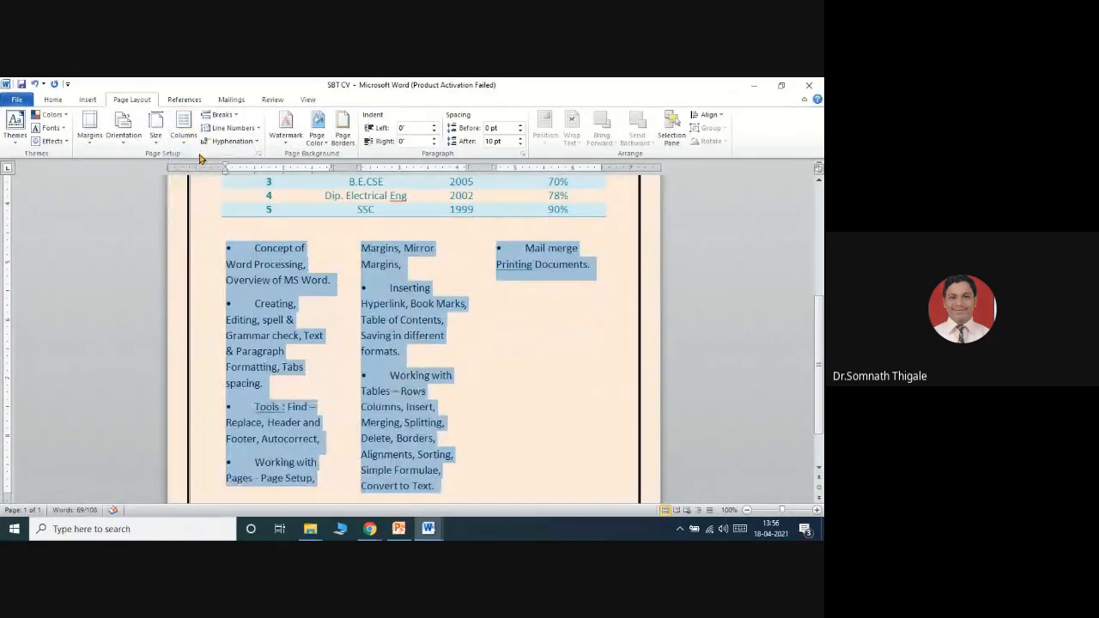
left_click(183, 133)
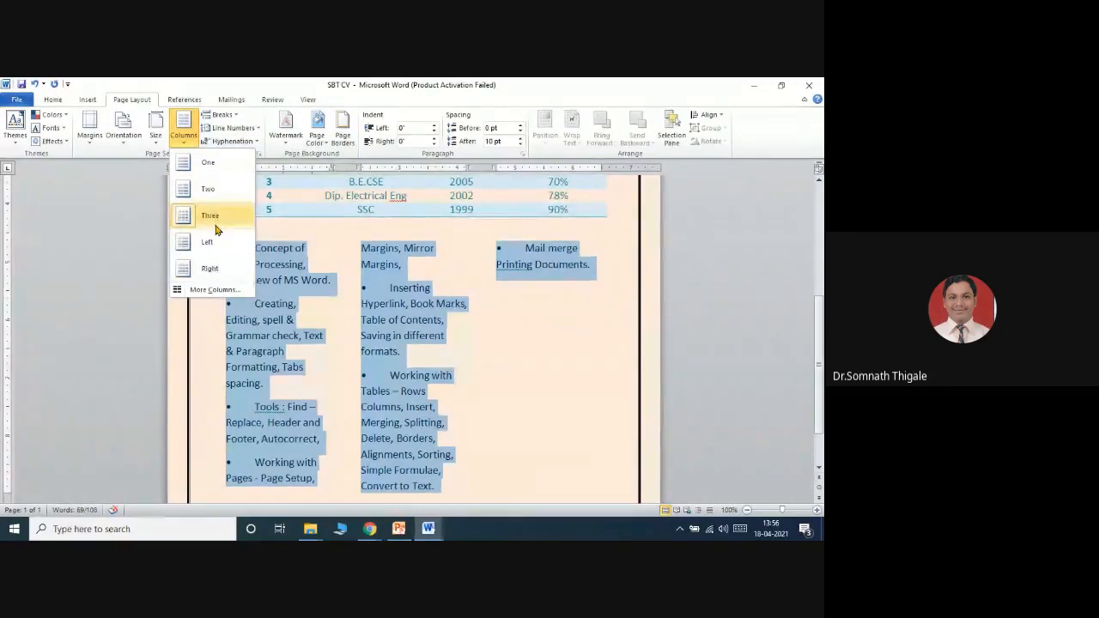
left_click(225, 170)
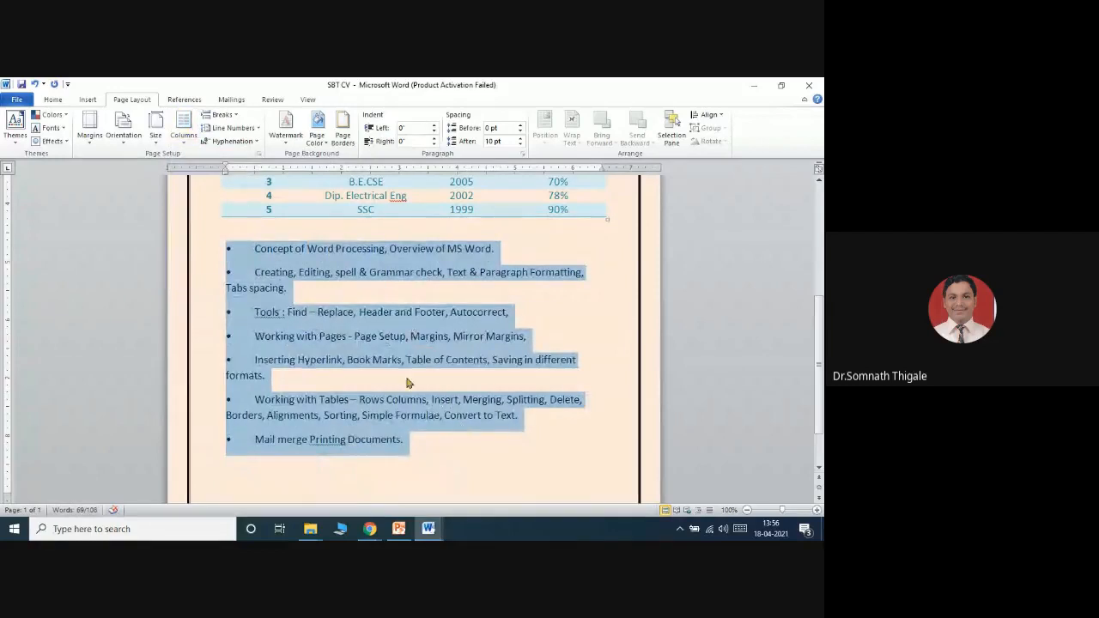
left_click(431, 300)
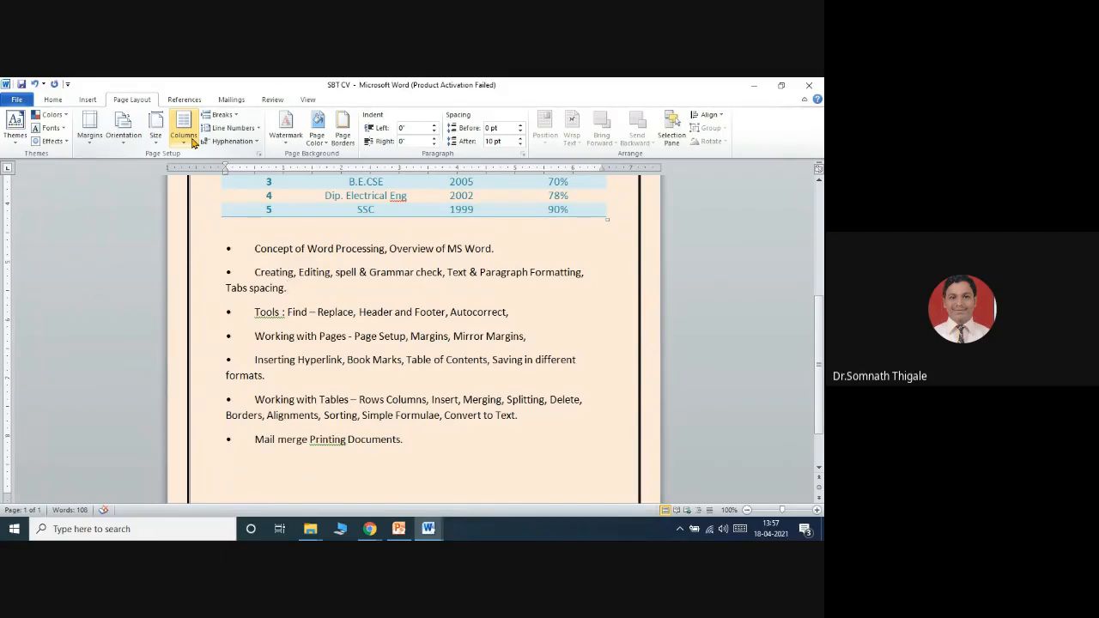
left_click(398, 528)
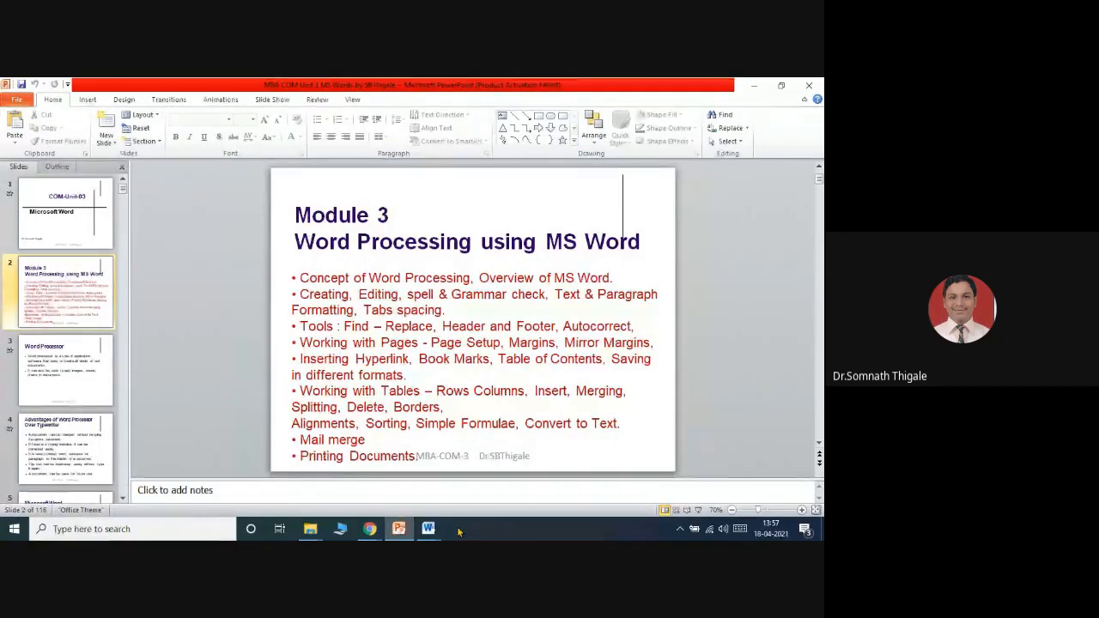
mouse_move(426, 526)
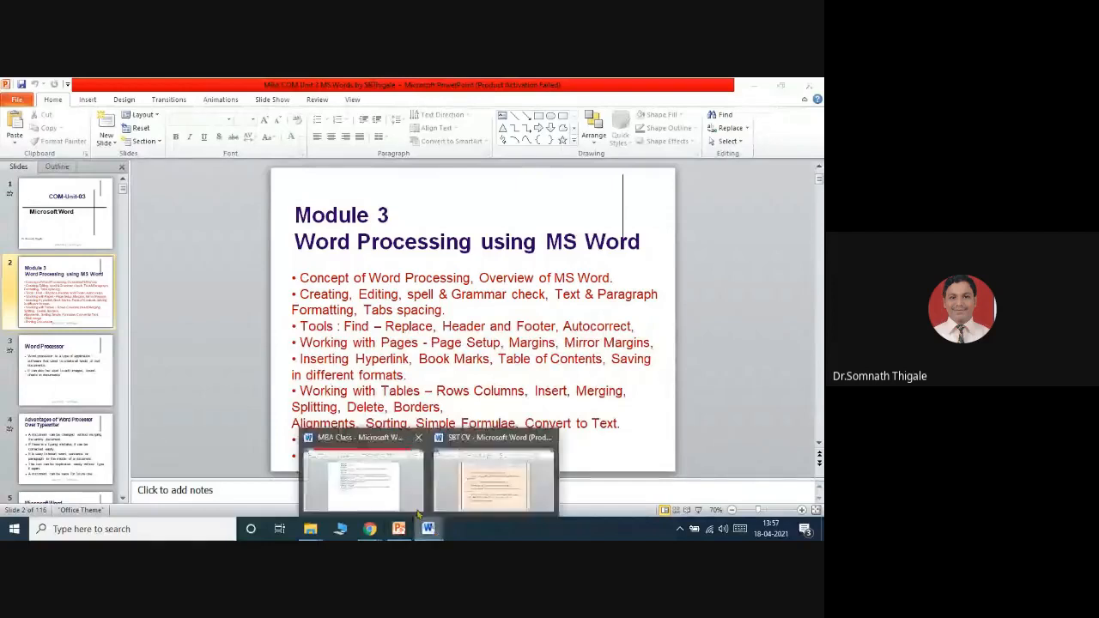
left_click(491, 479)
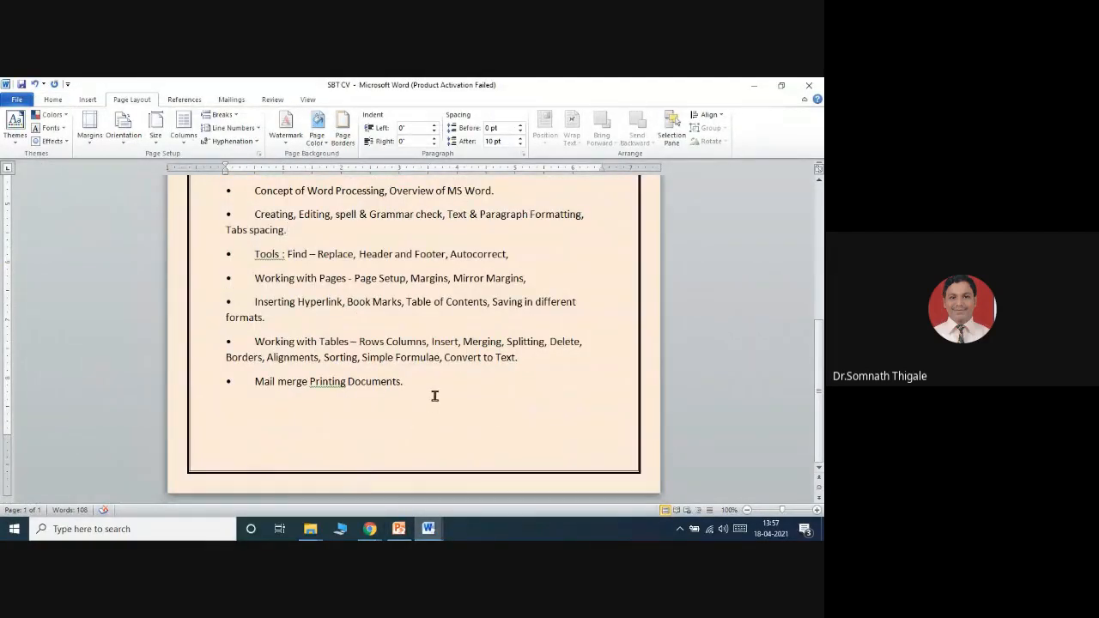
Start a new page, paste another copy of the course list, and select it
key("Return")
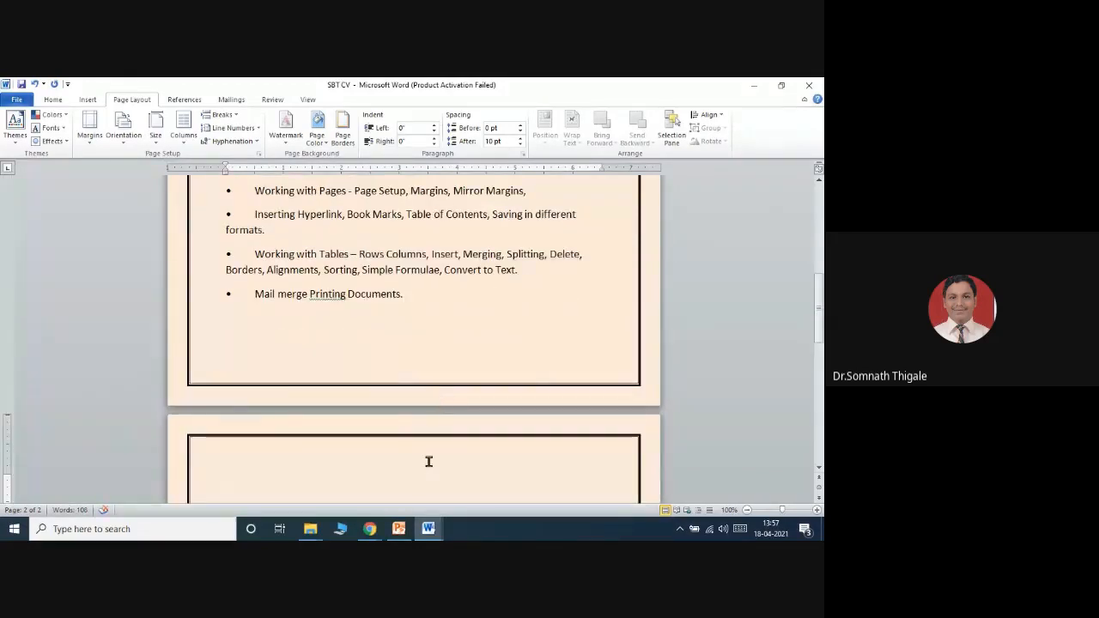
type("Concept of Word Processing, Overview of MS Word. Creating, Editing, spell & Grammar check, Text & Paragraph Formatting, Tabs spacing. Tools : Find – Replace, Header and Footer, Autocorrect, Working with Pages - Page Setup, Margins, Mirror Margins, Inserting Hyperlink, Book Marks, Table of Contents, Saving in different formats. Working with Tables – Rows Columns, Insert, Merging, Splitting, Delete, Borders,Alignments, Sorting, Simple Formulae, Convert to Text. Mail merge Printing Documents.")
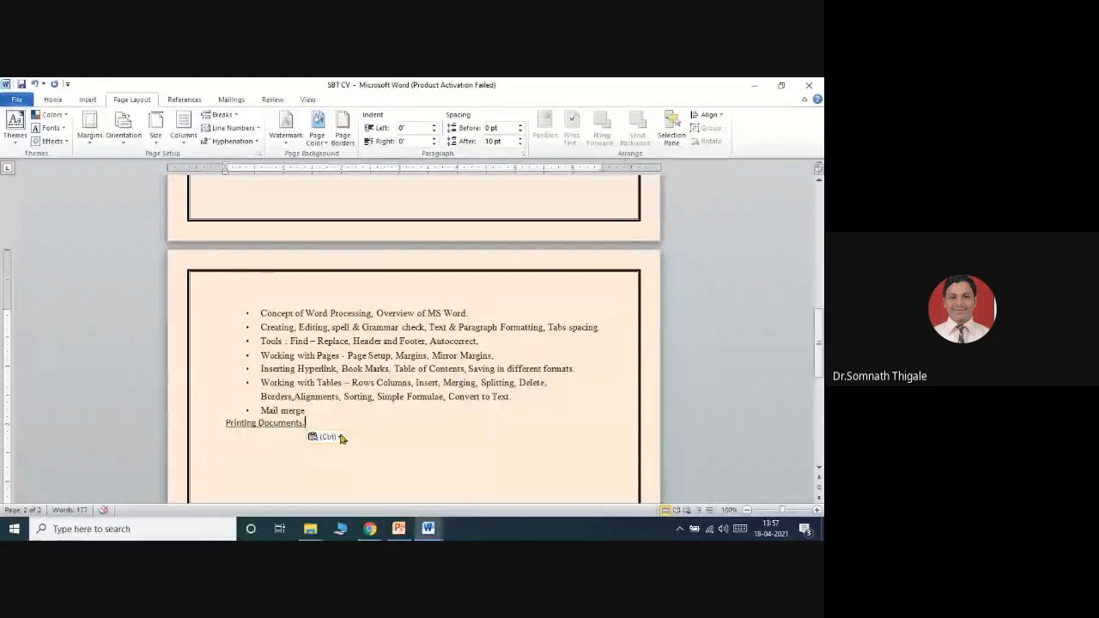
left_click_drag(306, 425, 247, 311)
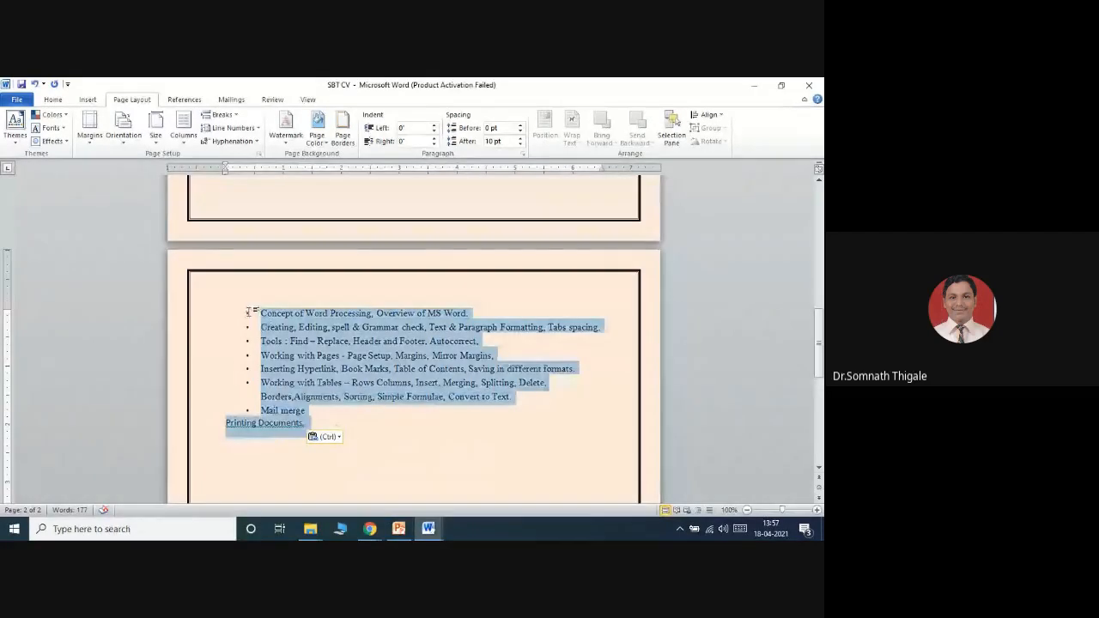
left_click(183, 127)
Reflow the pasted course list on the new page into two columns
left_click(210, 216)
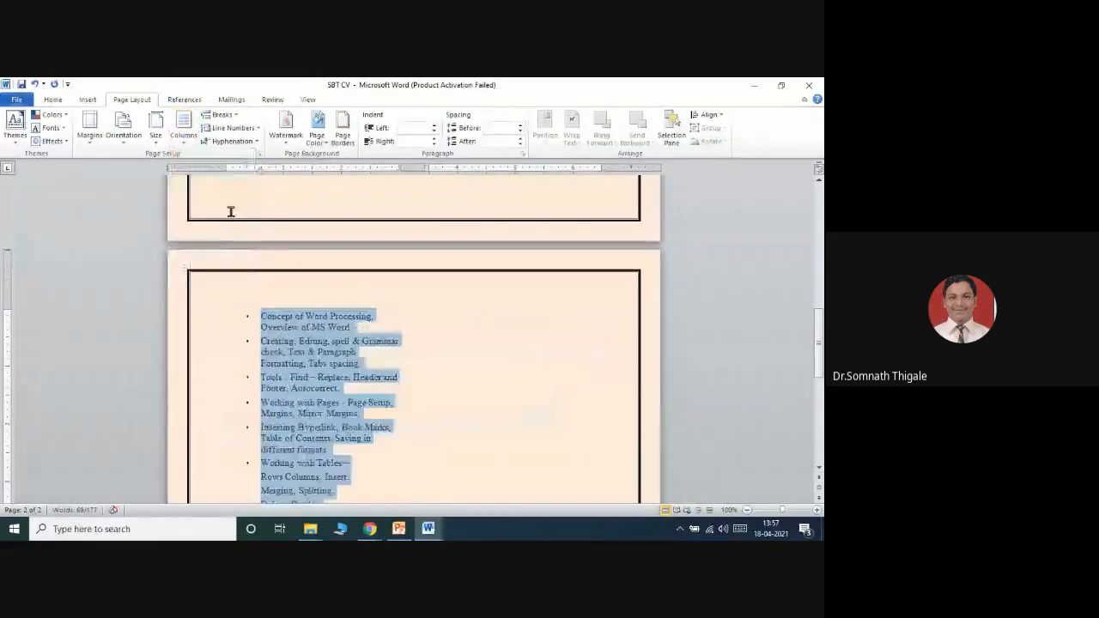
scroll(551, 400, "up", 1)
scroll(549, 463, "up", 3)
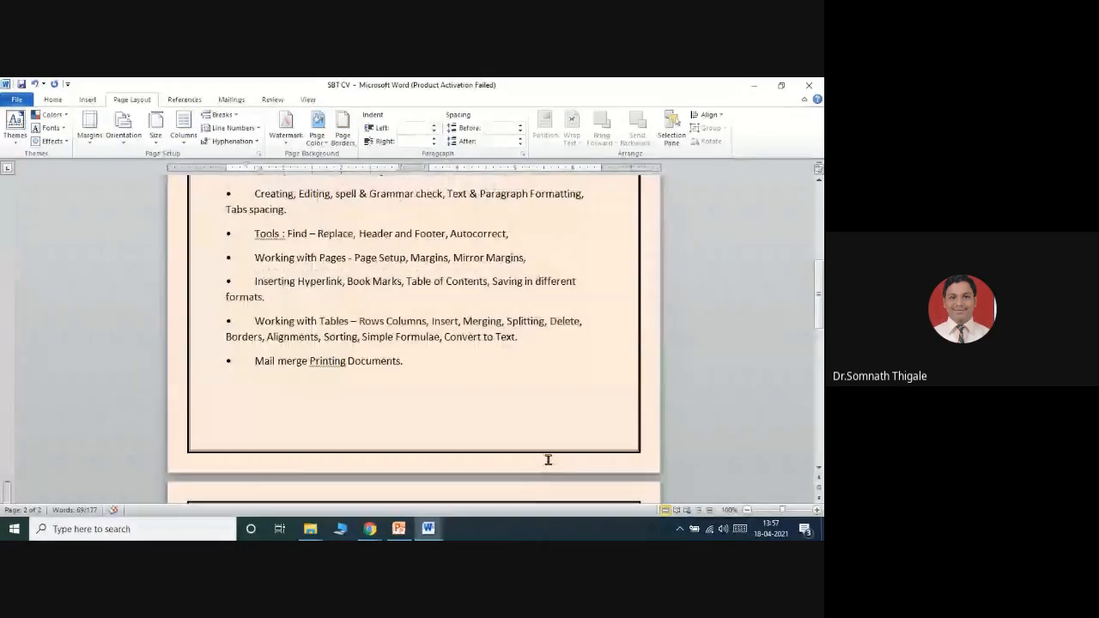
scroll(549, 463, "down", 2)
Set the selected two-column list to 24 pt font size
left_click(52, 99)
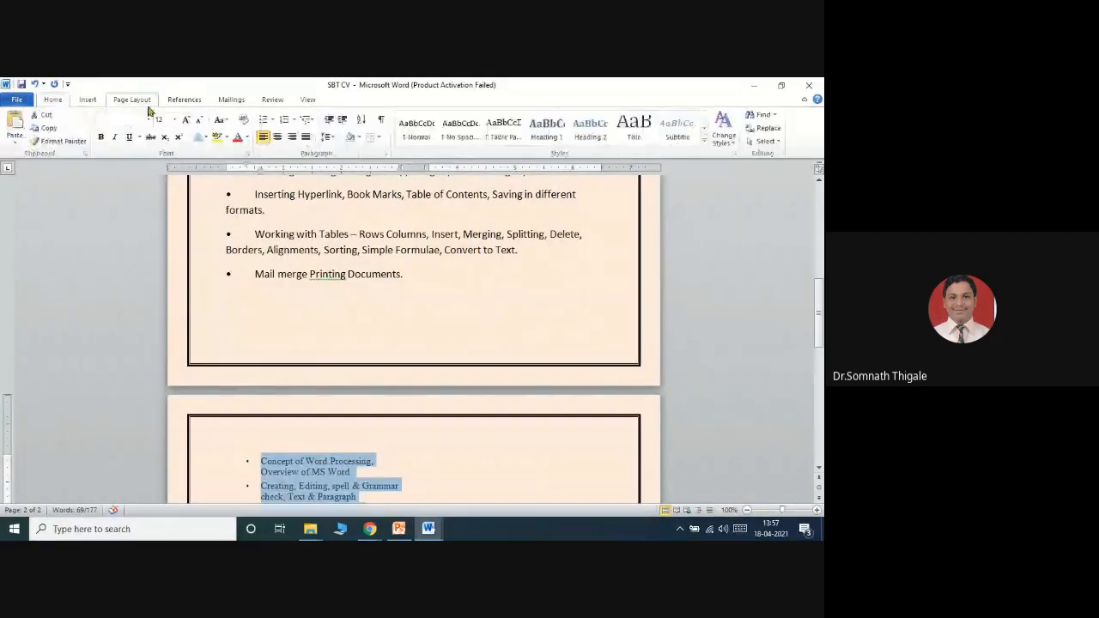
left_click(174, 119)
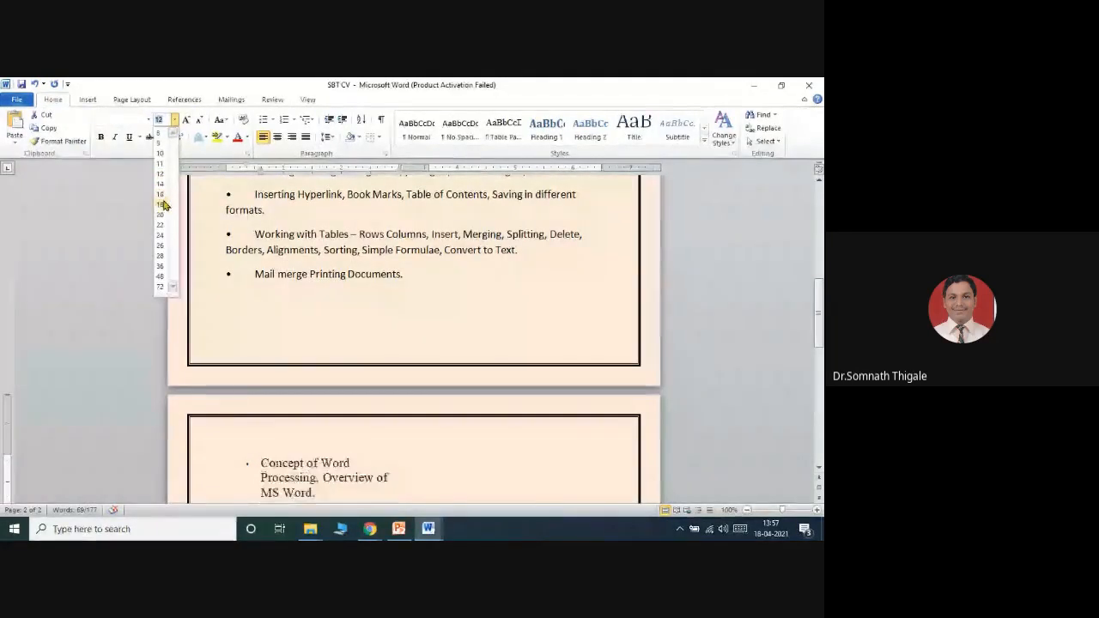
left_click(160, 235)
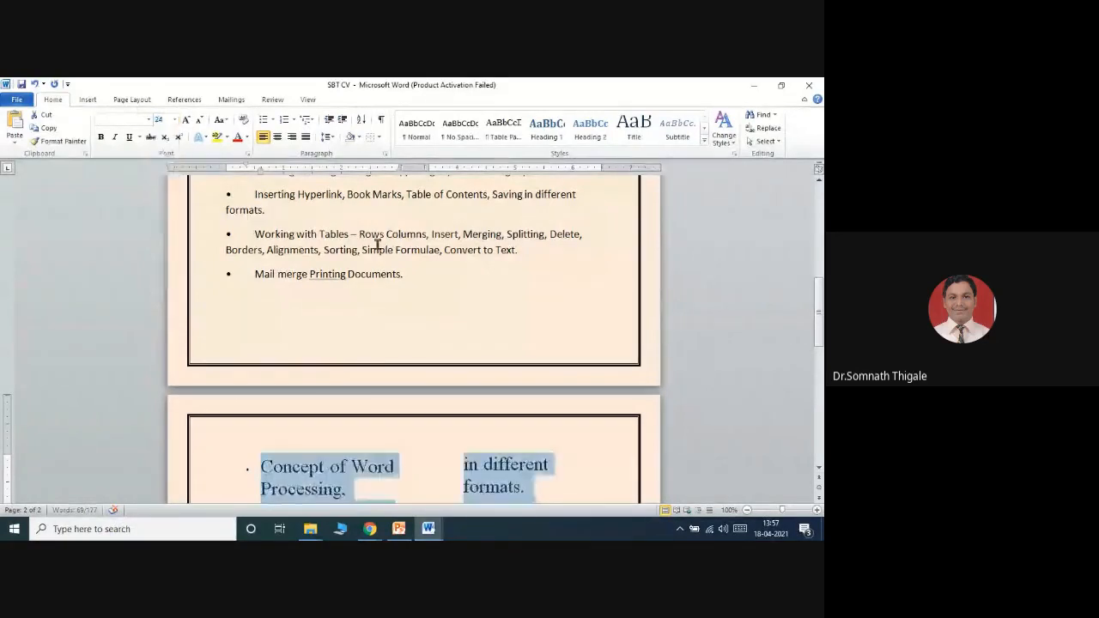
scroll(546, 447, "down", 2)
scroll(546, 447, "down", 6)
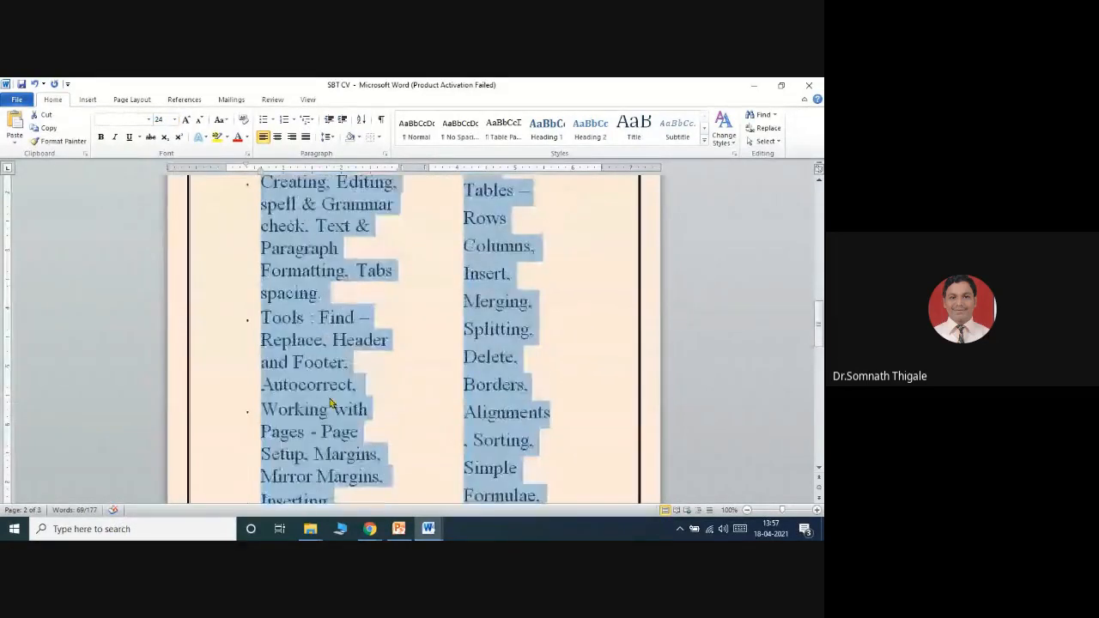
scroll(573, 413, "down", 5)
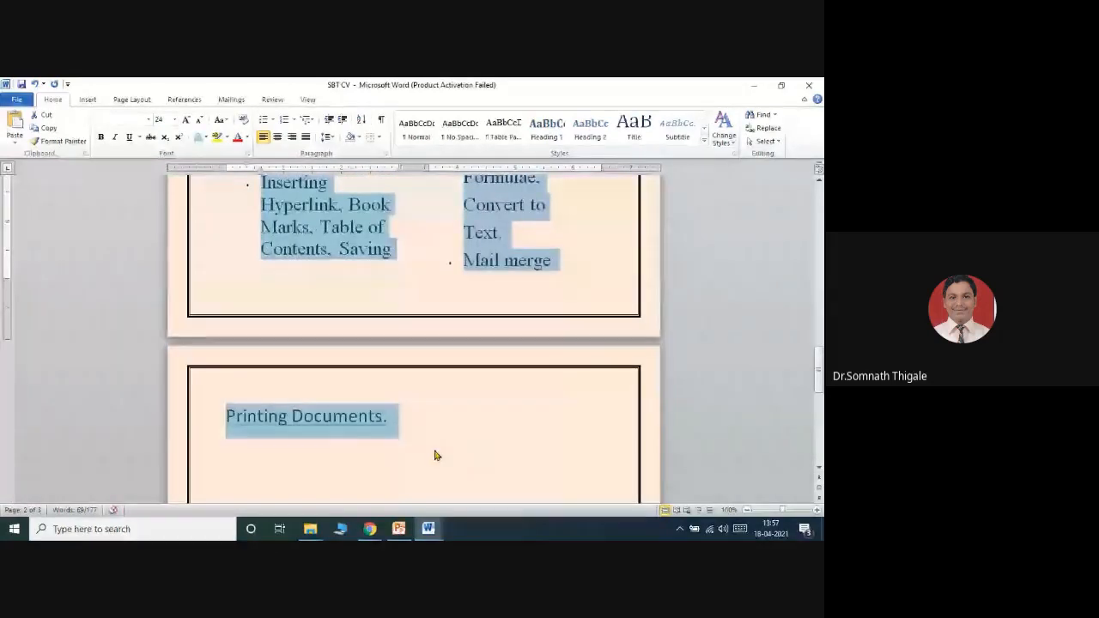
scroll(434, 455, "down", 2)
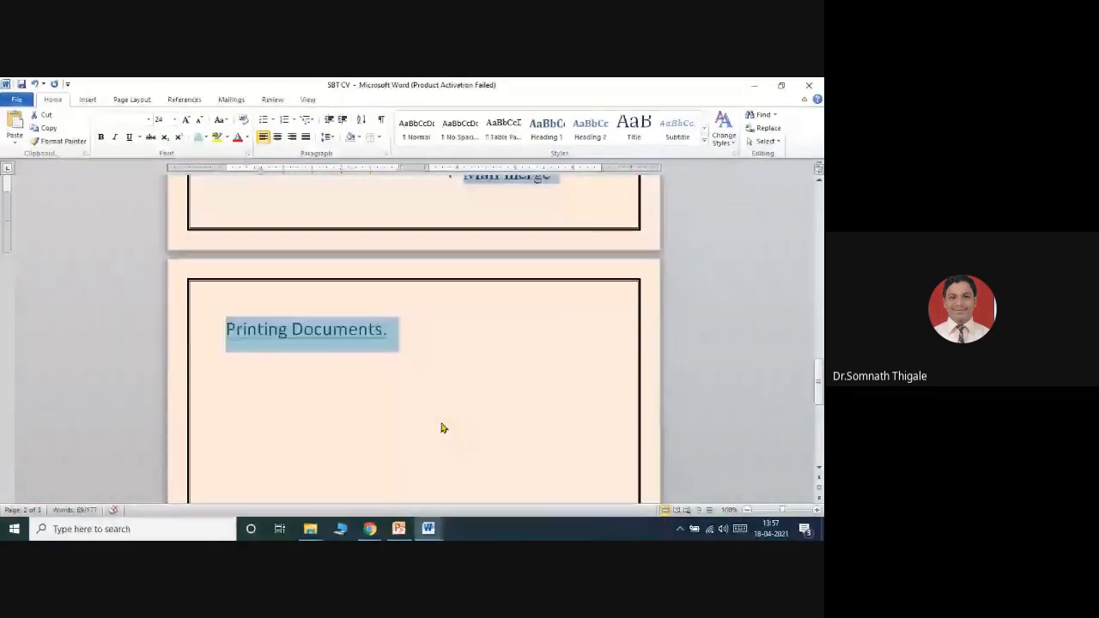
Add a new line after 'Printing Documents.' so it moves to a third page
left_click(286, 395)
left_click(395, 336)
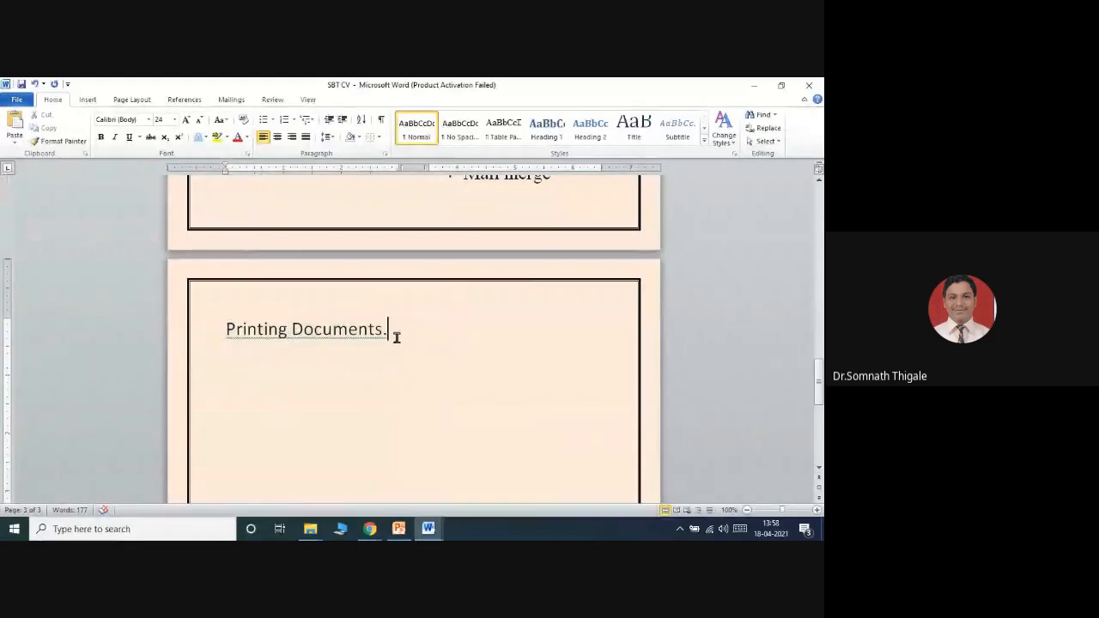
key("Return")
key("Return")
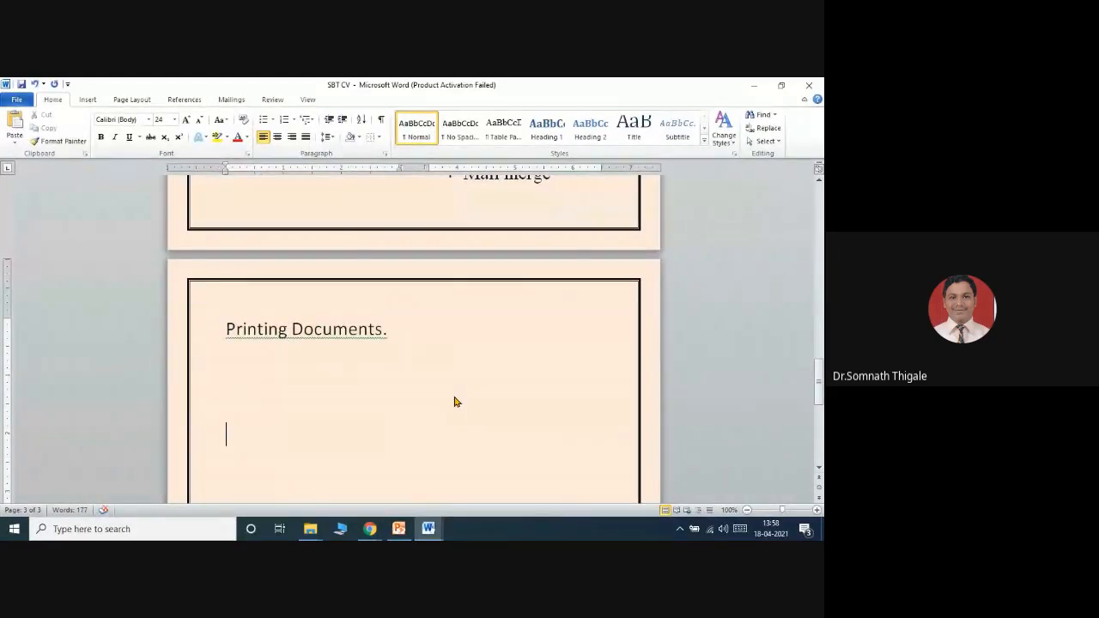
left_click(89, 100)
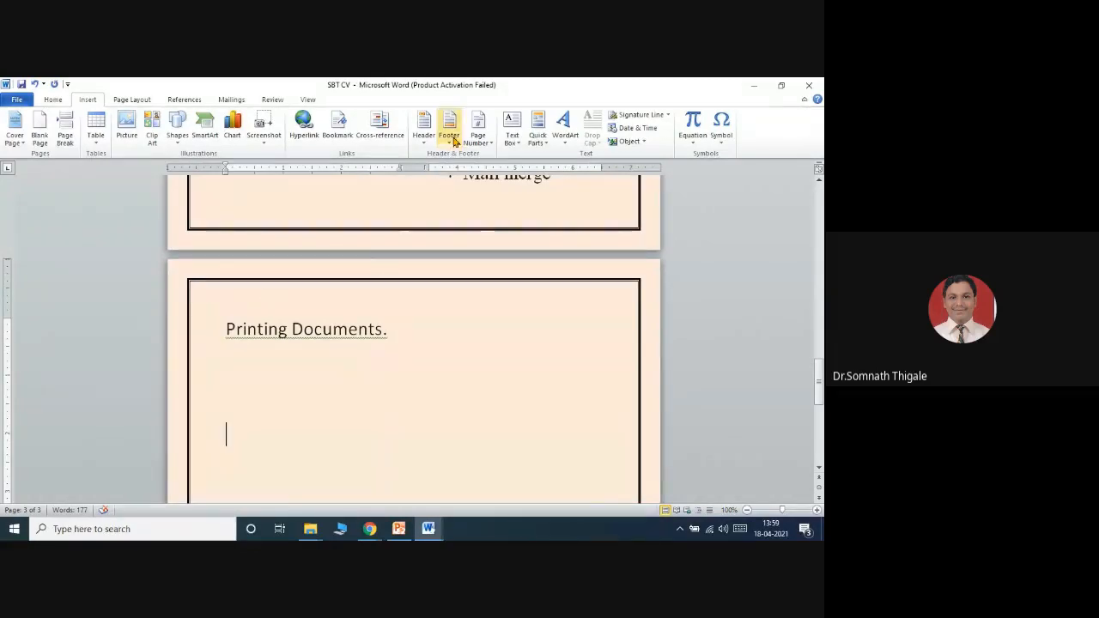
scroll(363, 468, "down", 5)
scroll(360, 477, "up", 5)
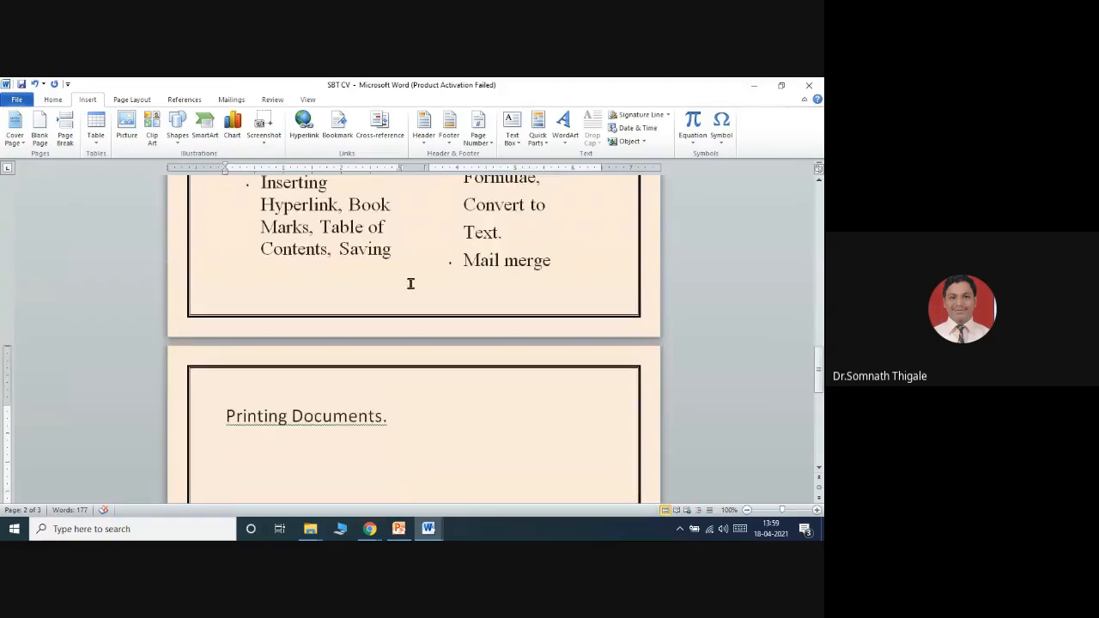
Add a page header with the author's social-media handle, centred across the page
left_click(427, 142)
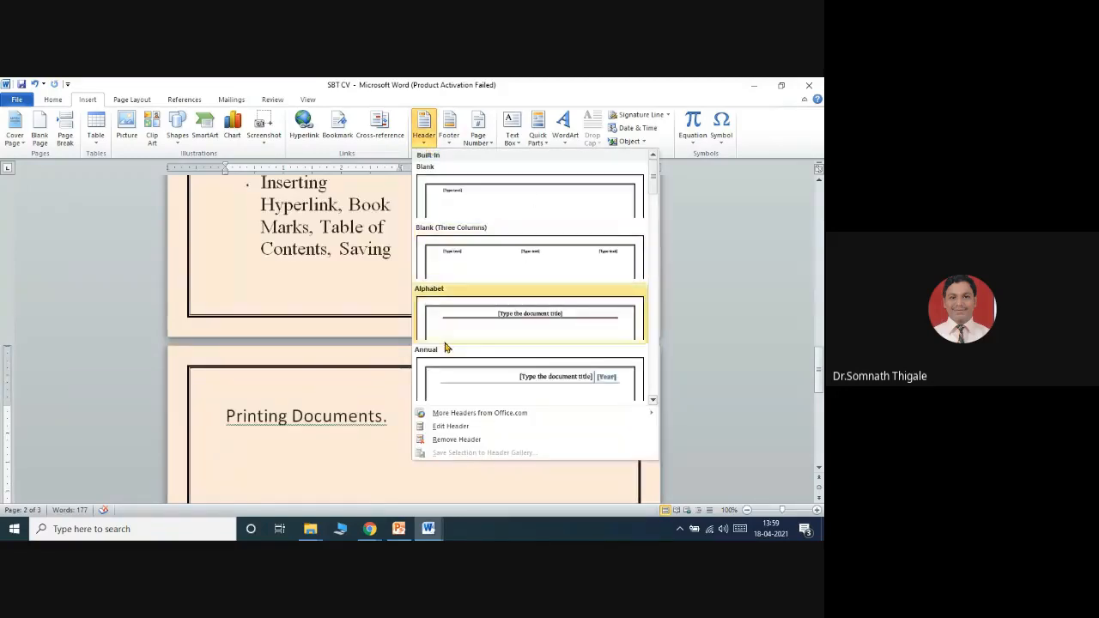
left_click(462, 429)
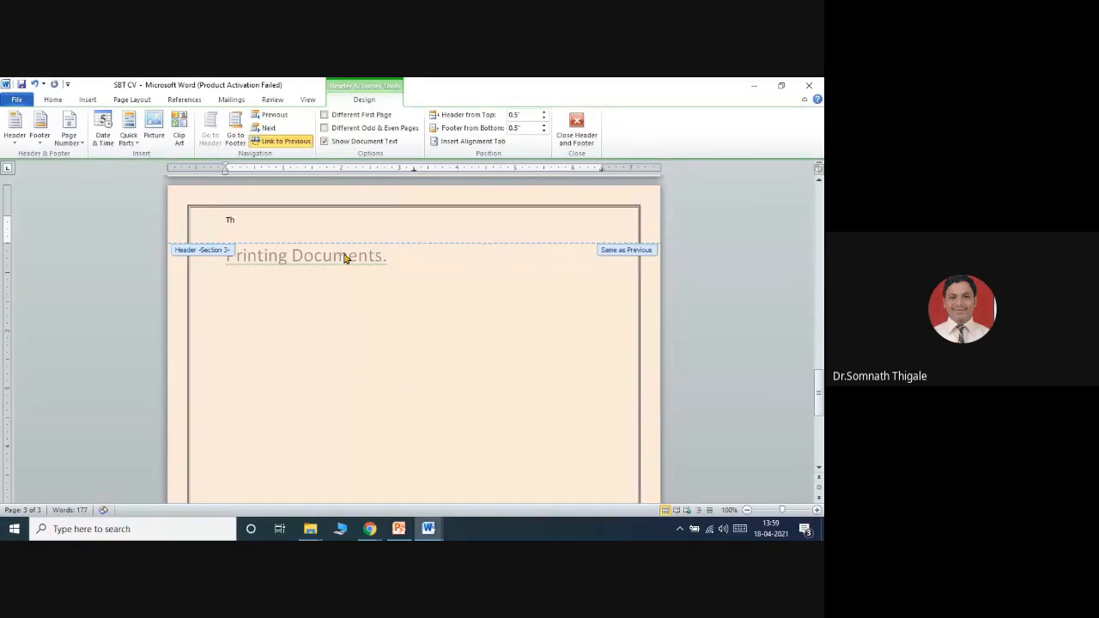
type("This is")
left_click_drag(279, 222, 226, 221)
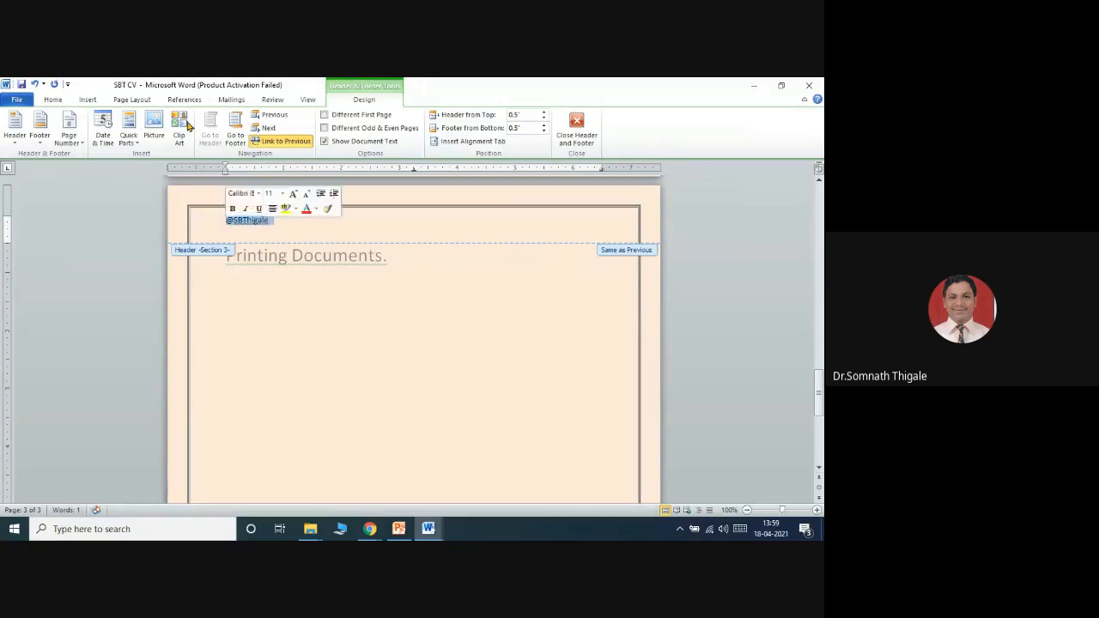
left_click(52, 100)
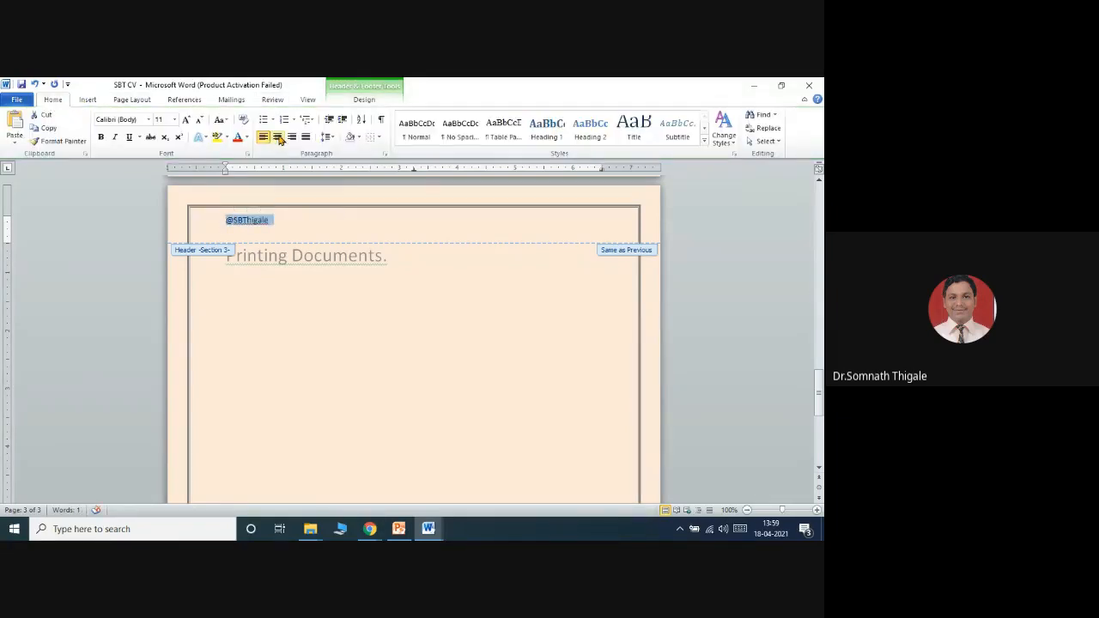
left_click(276, 136)
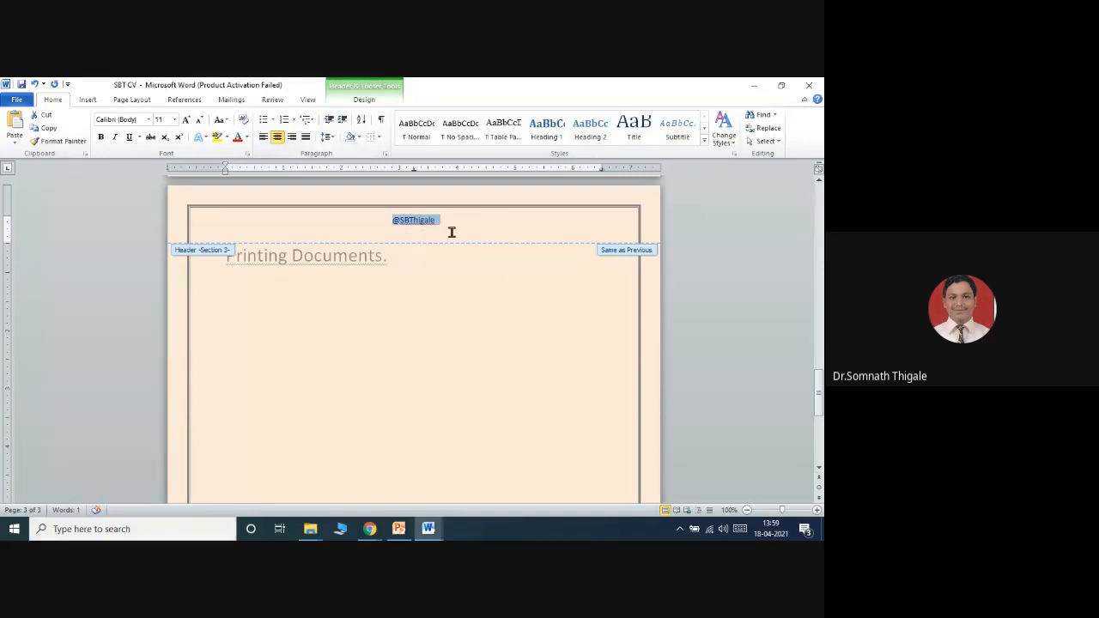
left_click(87, 100)
left_click(448, 130)
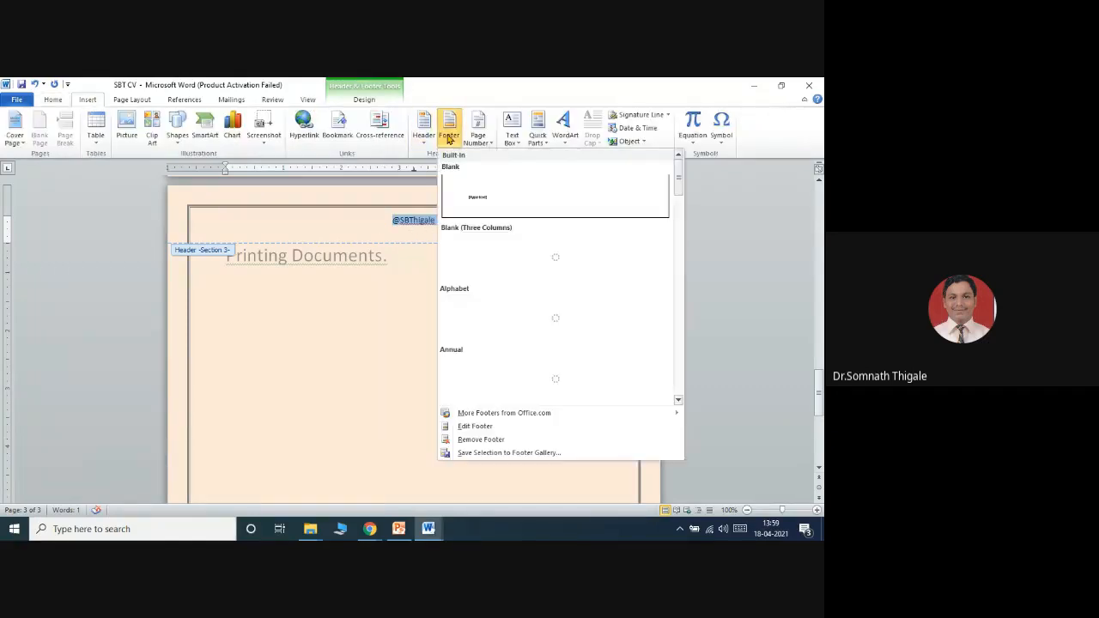
Add an Accent Bar 1 page number at the bottom of the page in the footer
left_click(520, 433)
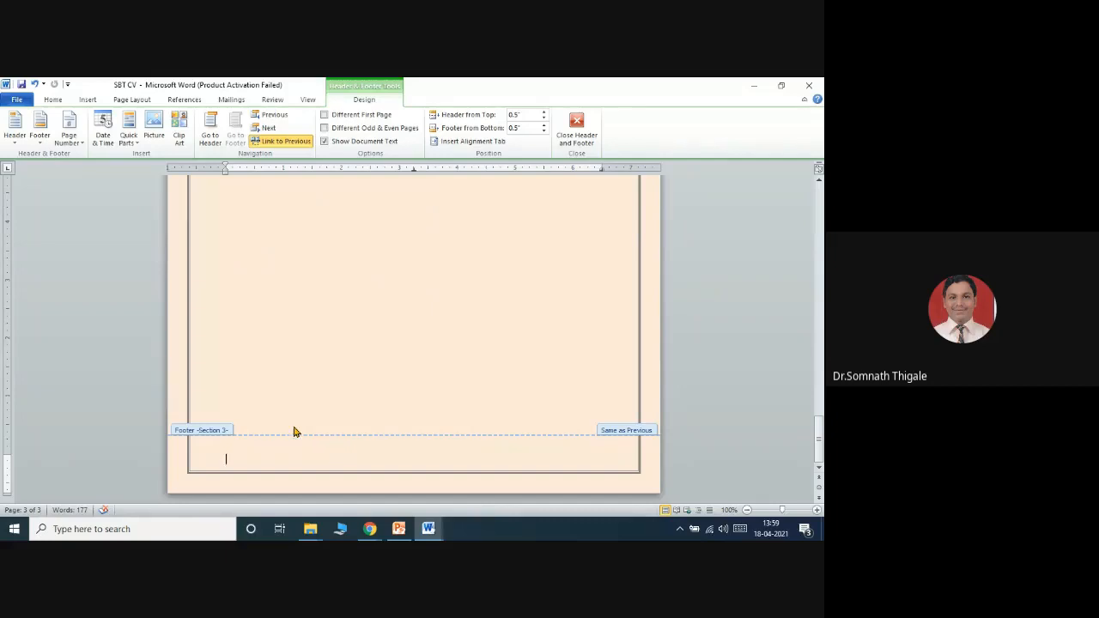
left_click(74, 143)
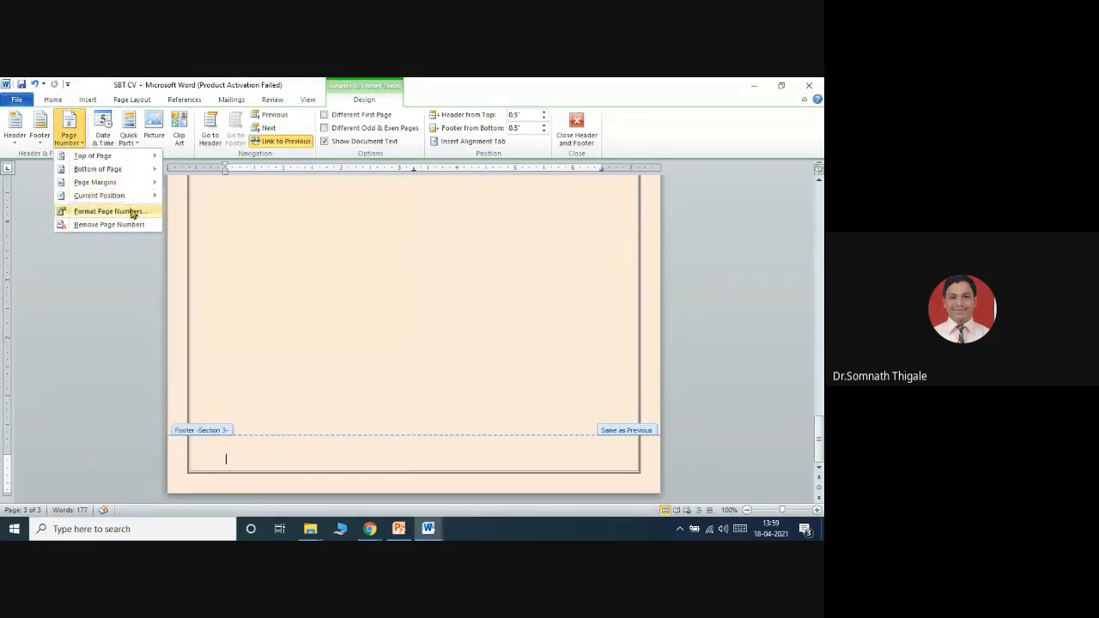
mouse_move(138, 170)
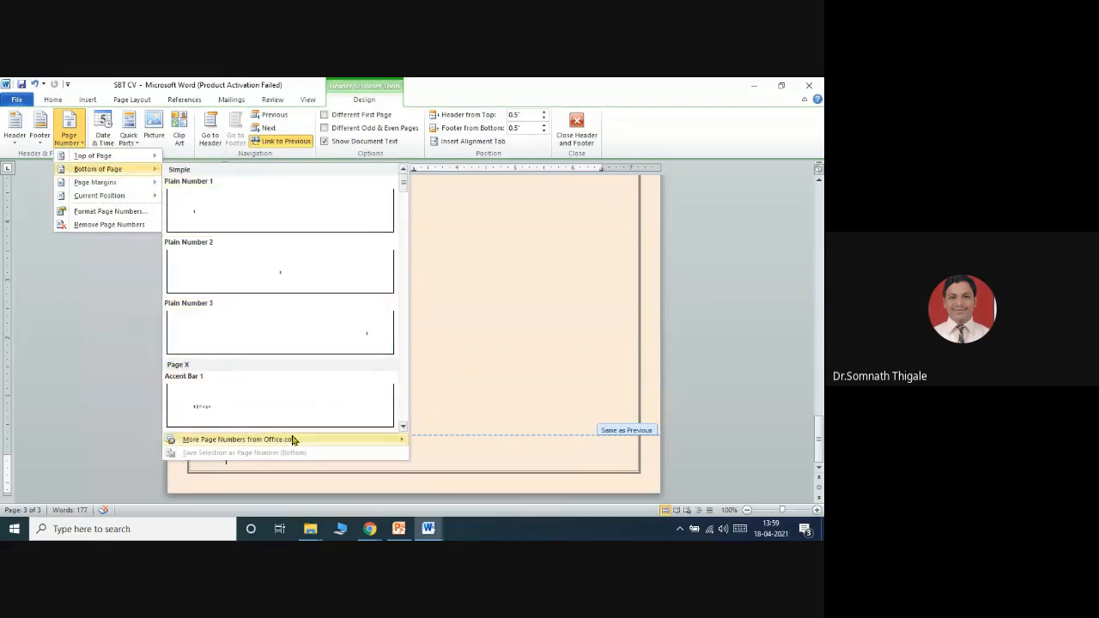
left_click(260, 417)
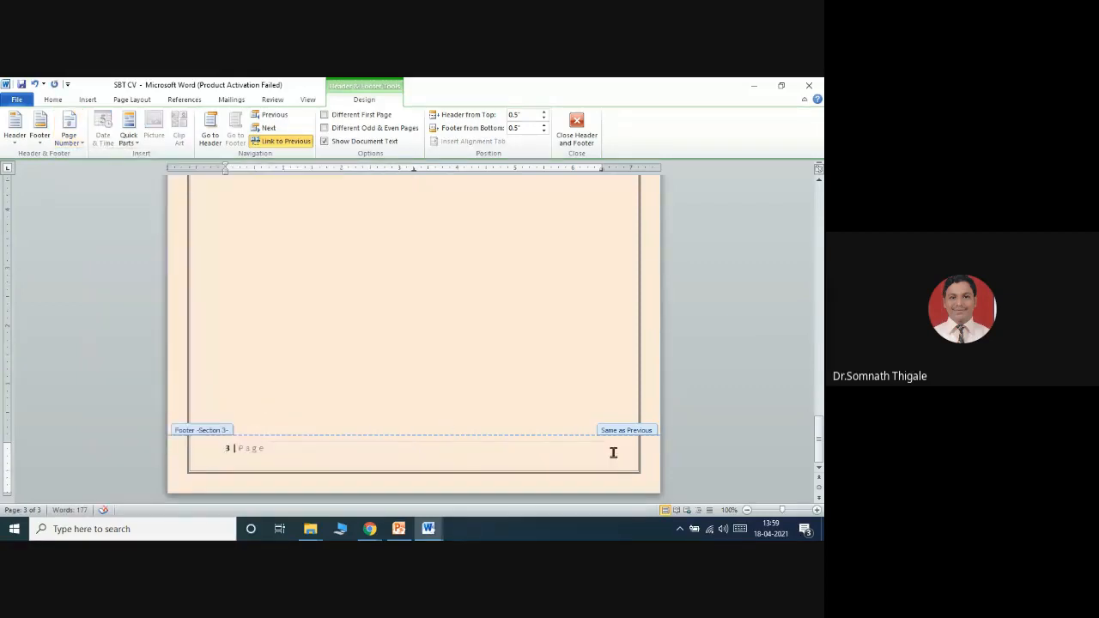
Replace 'Page' in the footer with MBA COM Unit-3
left_click(753, 384)
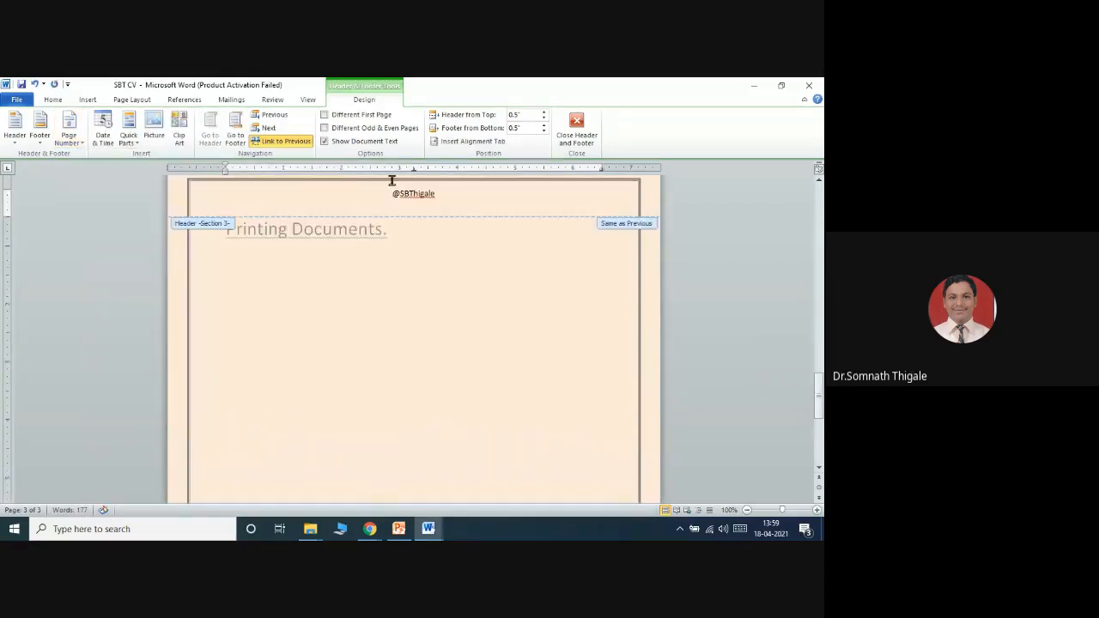
left_click(38, 144)
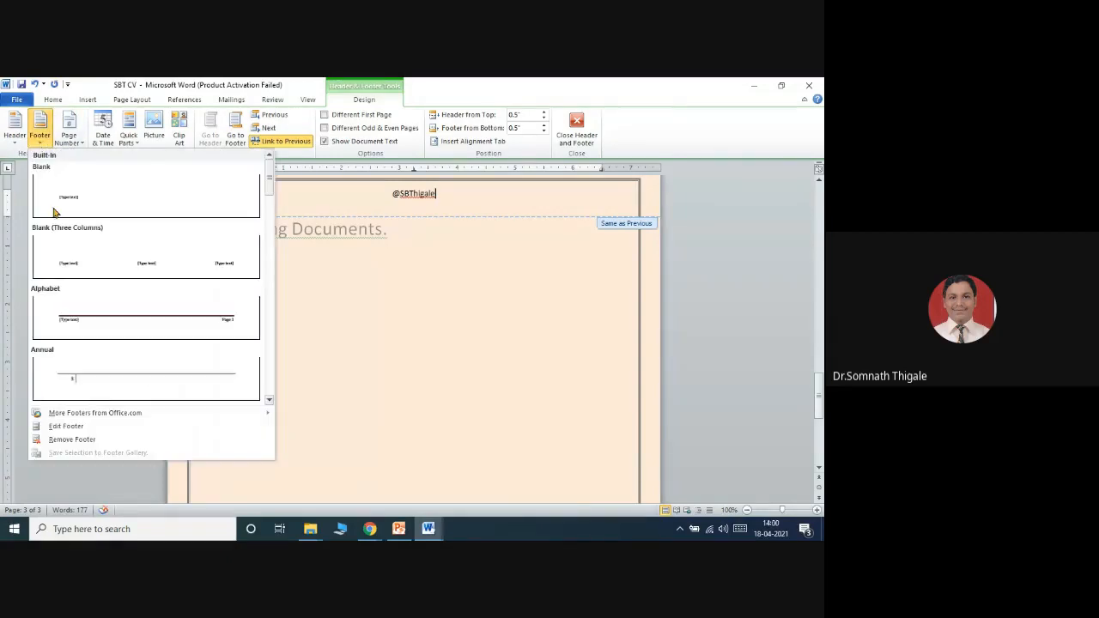
left_click(96, 429)
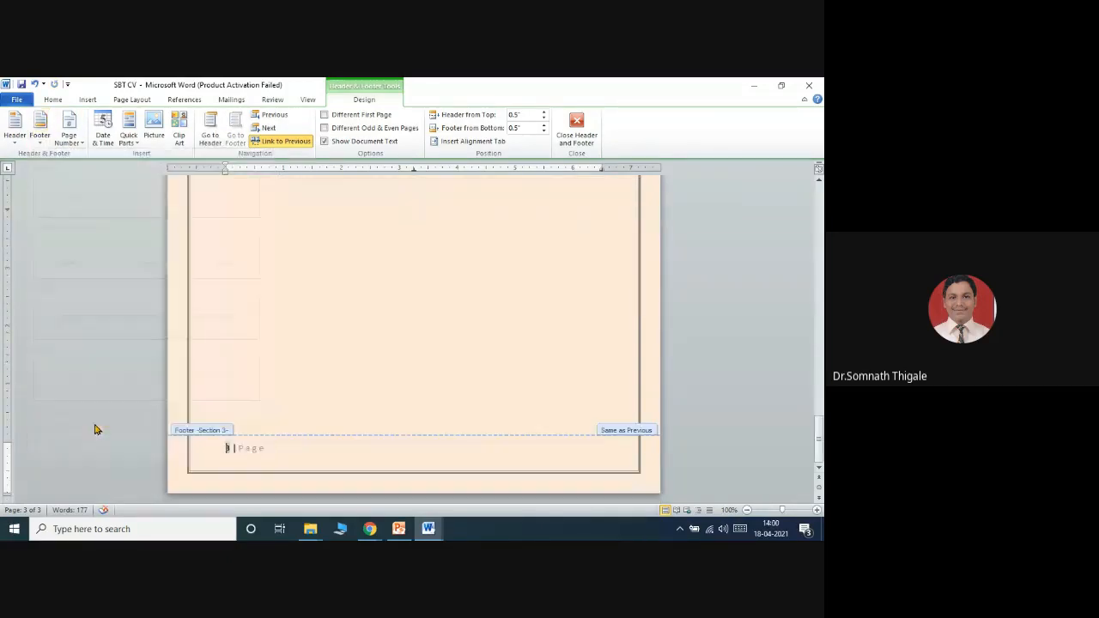
left_click(269, 447)
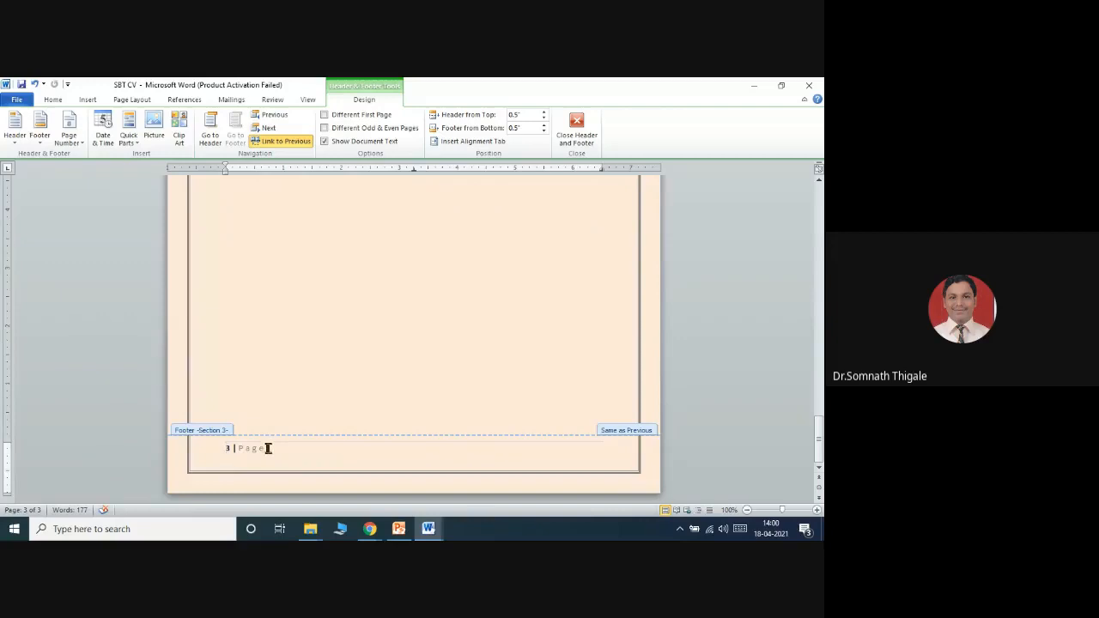
key("BackSpace")
key("BackSpace")
type("M B A C O M")
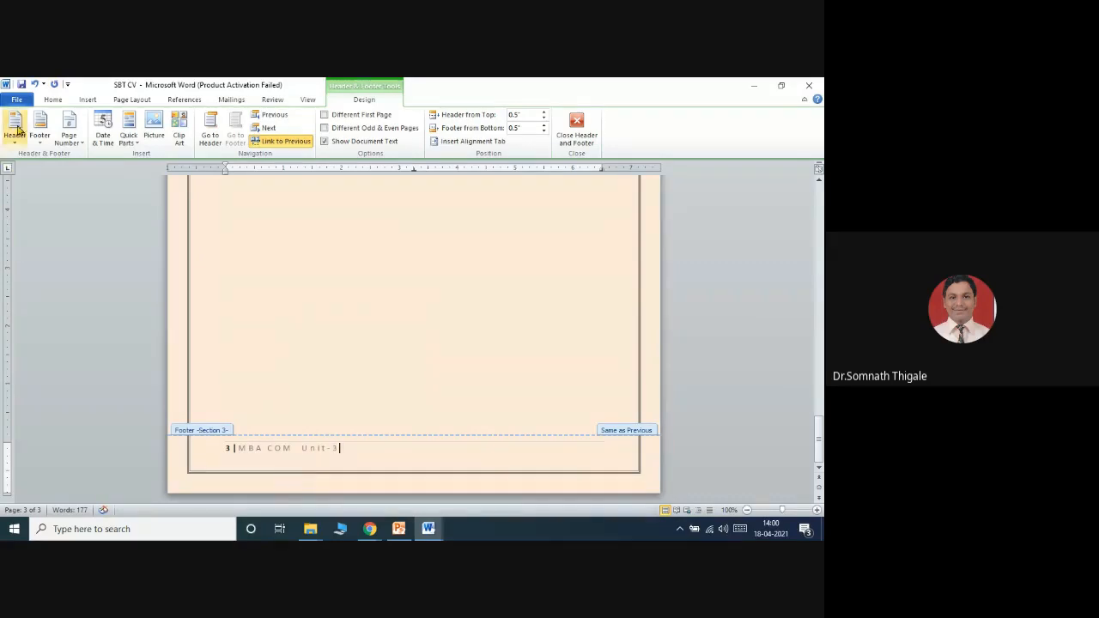
Save the document and close footer editing to return to the body text
left_click(23, 86)
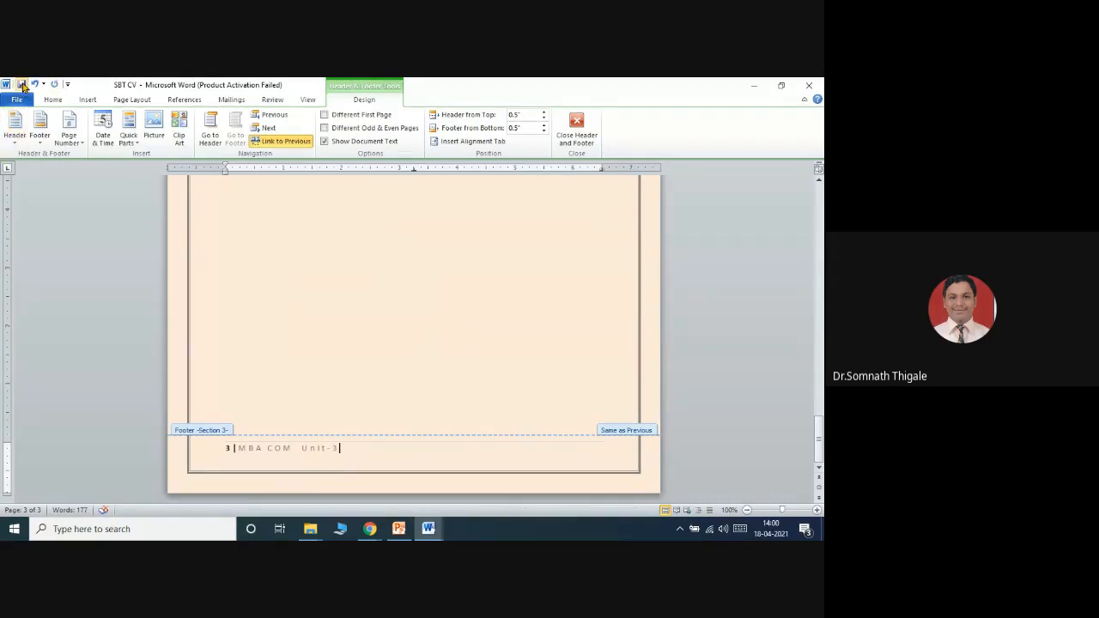
left_click(54, 99)
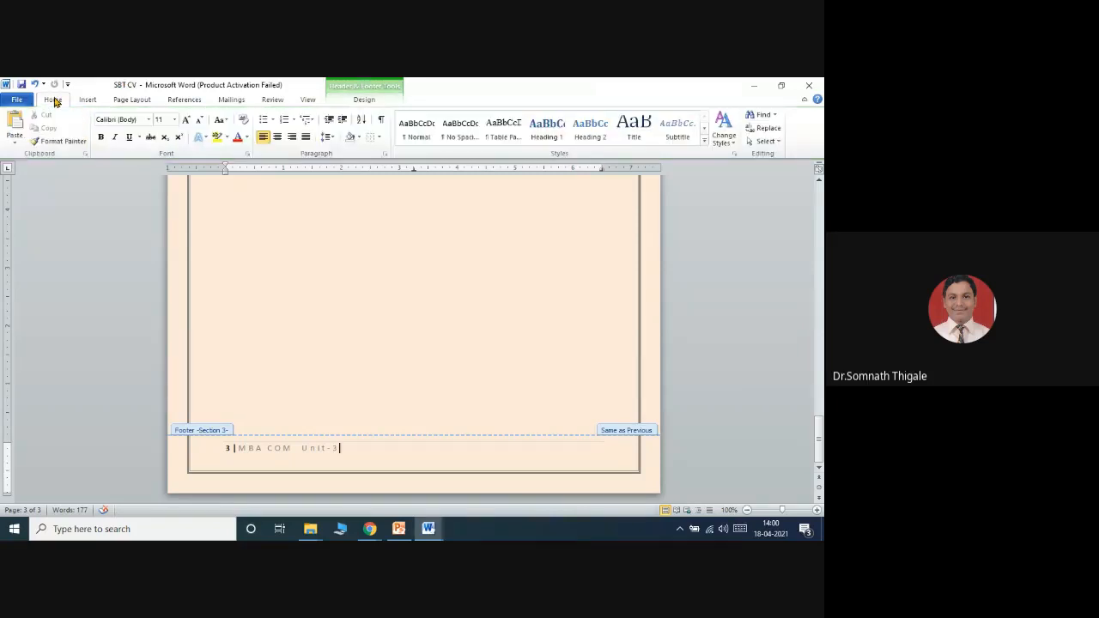
scroll(241, 451, "up", 10)
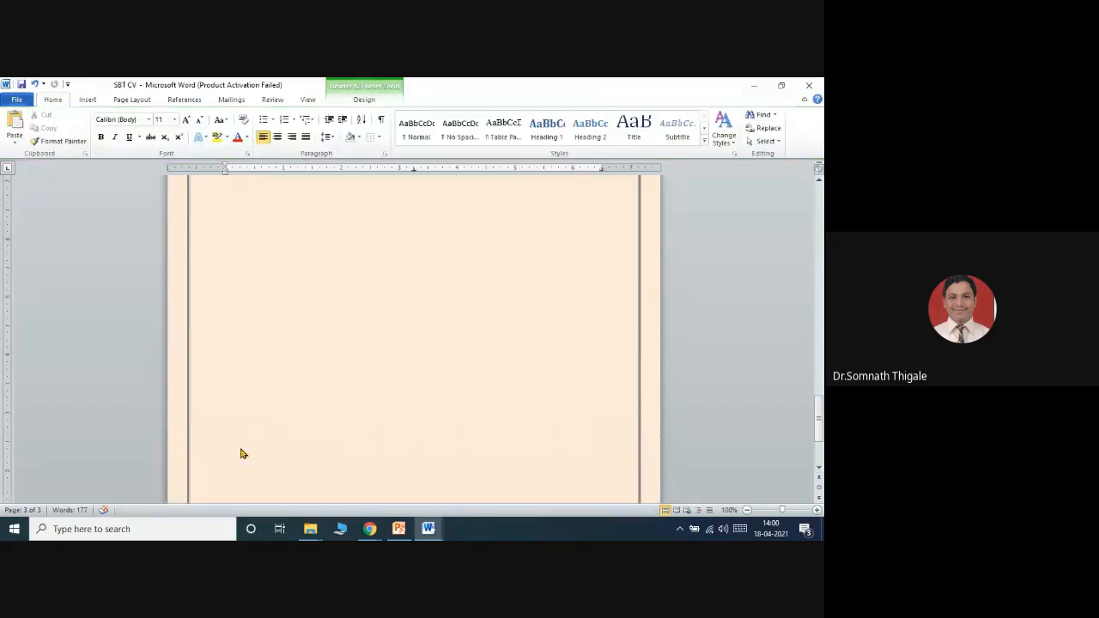
scroll(415, 453, "up", 6)
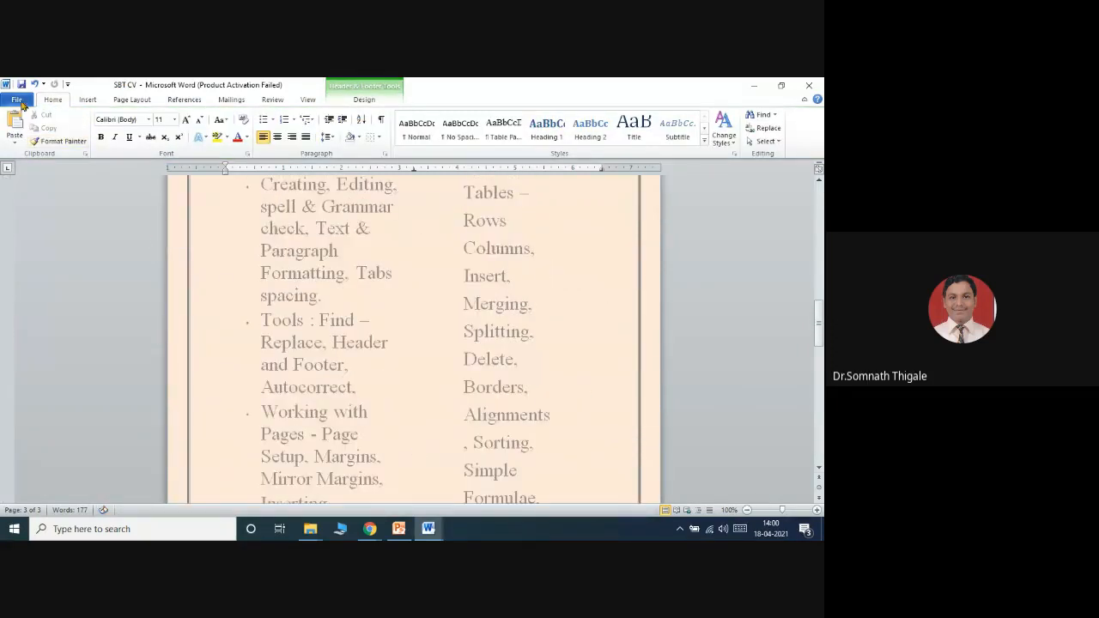
double_click(400, 351)
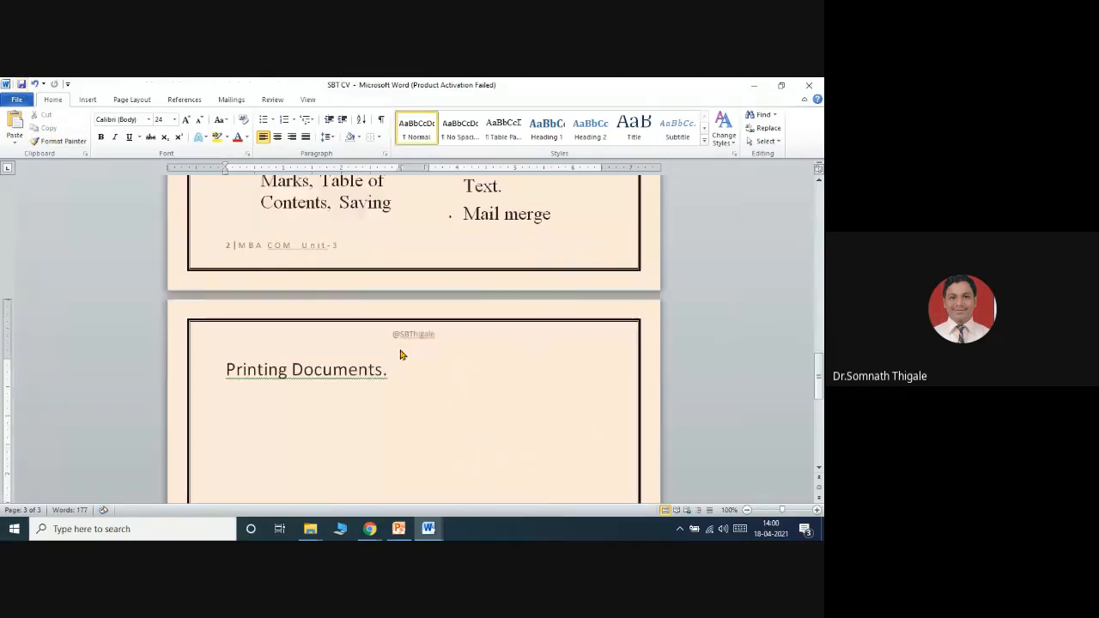
scroll(453, 481, "up", 9)
scroll(451, 478, "up", 10)
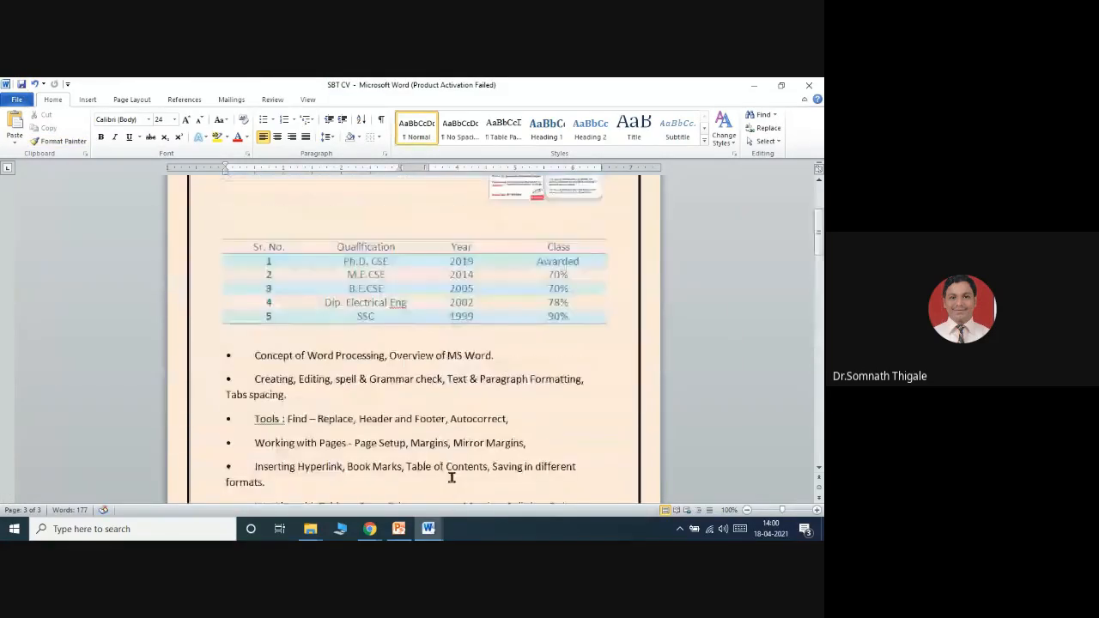
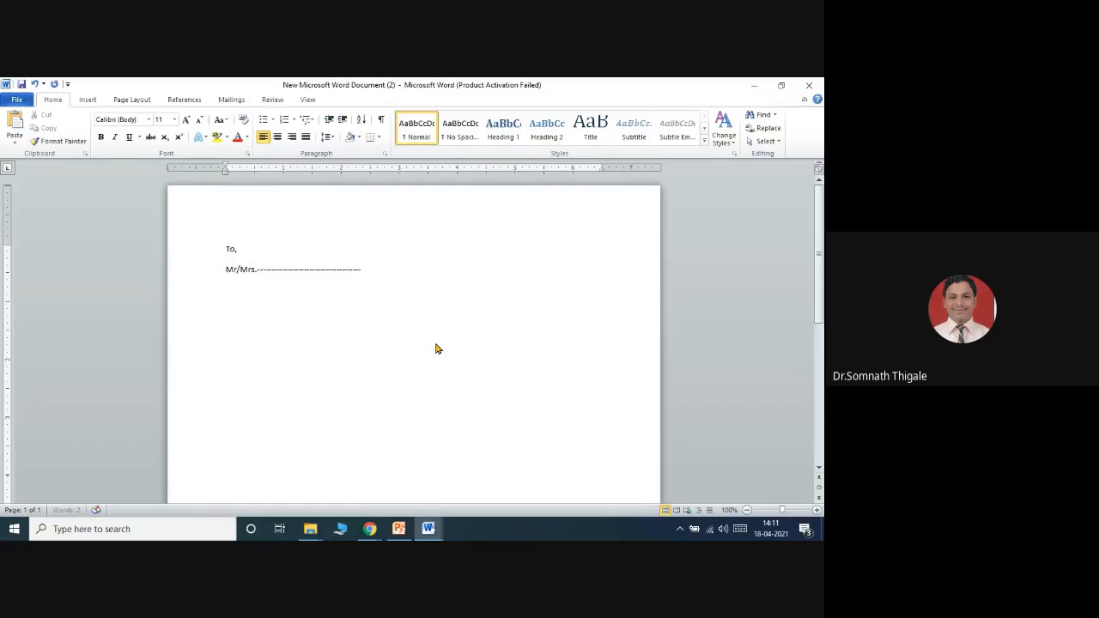
Add a dashed separator, an 'Address:' line and the subject 'Report card of Mr. A Having roll No. 01 … 2021'
type("-")
key("Return")
key("Return")
type("Address:")
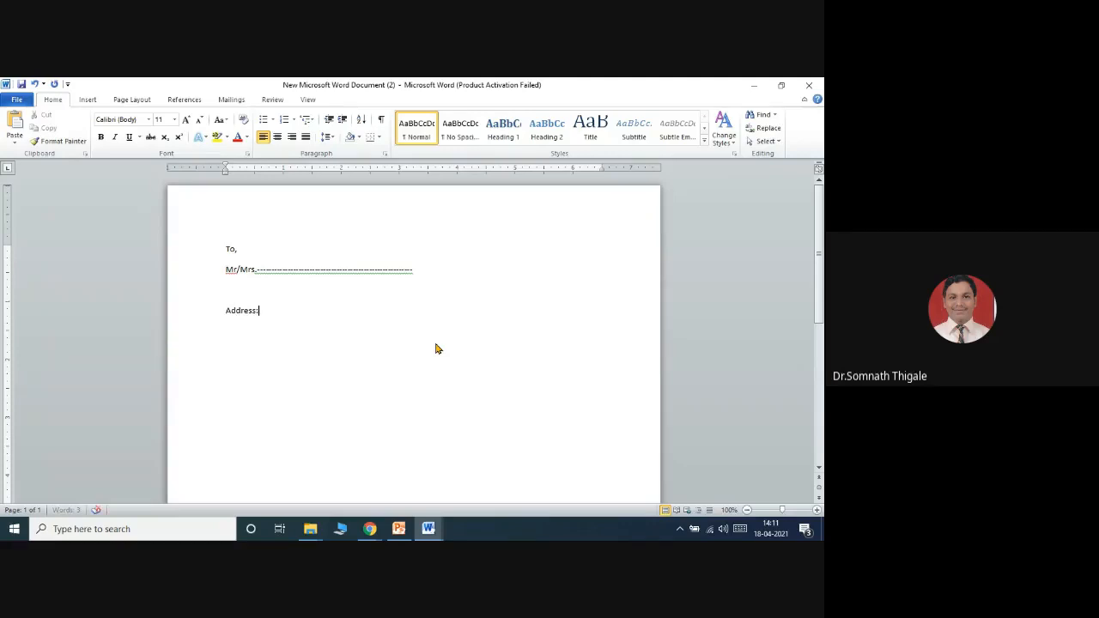
key("Return")
key("Return")
type("Subject: Report card of Mr. A Hav")
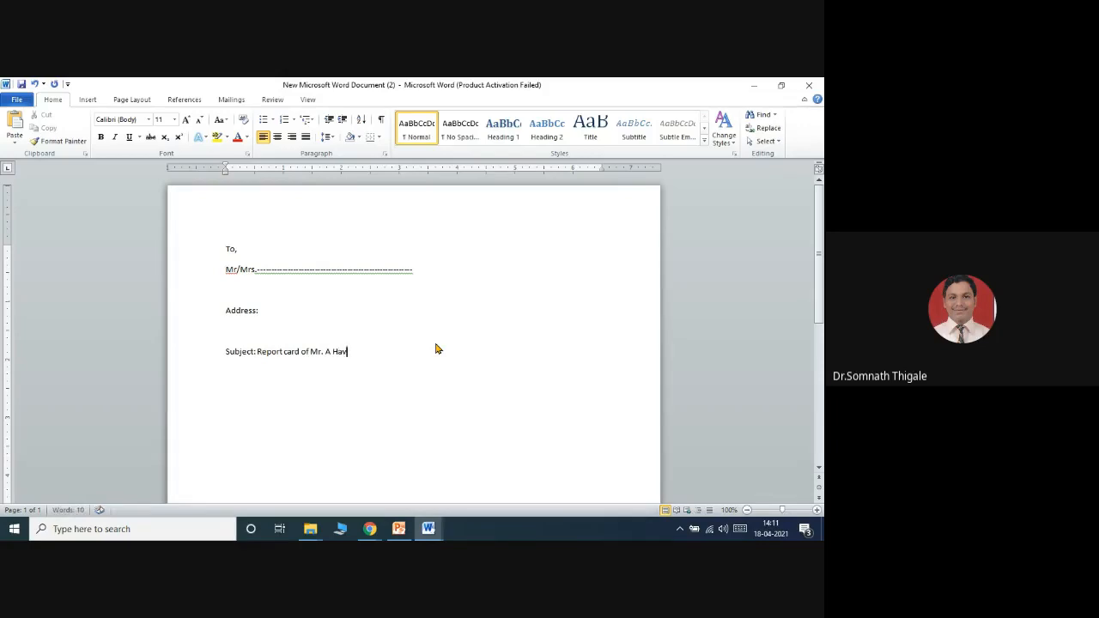
type("ing roll No. 01 Class: MBA-I")
type("2")
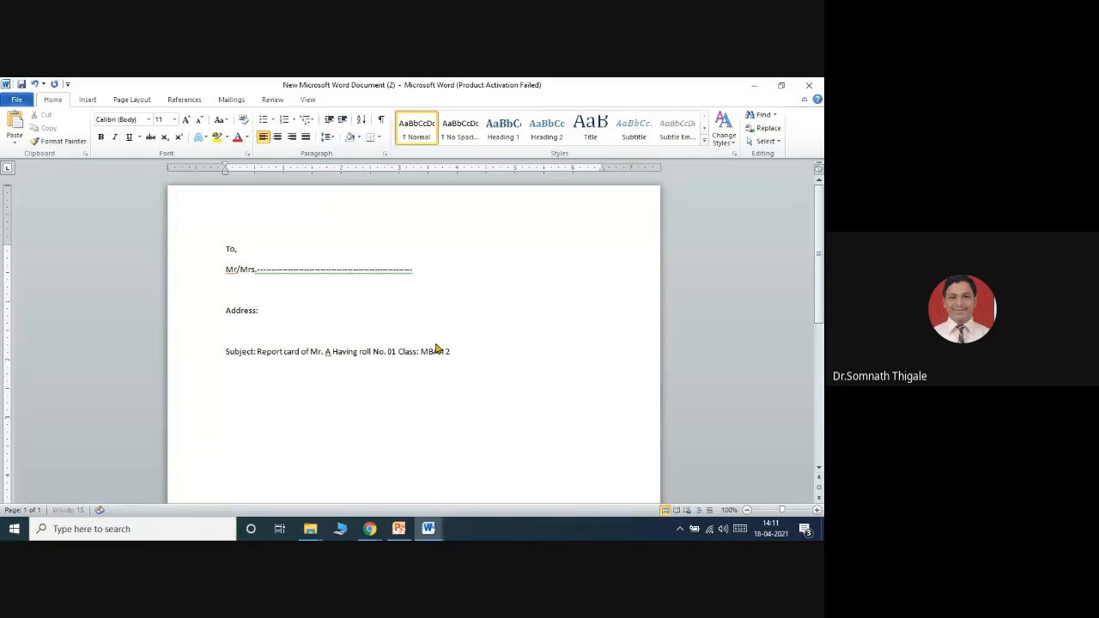
type("021")
Write 'Dear Parents,' and the opening sentence ending 'of your ward..', leaving an empty paragraph below
key("Return")
key("Return")
type("Dear Par")
type("ents")
type(", ")
type("I am pleased to update you st")
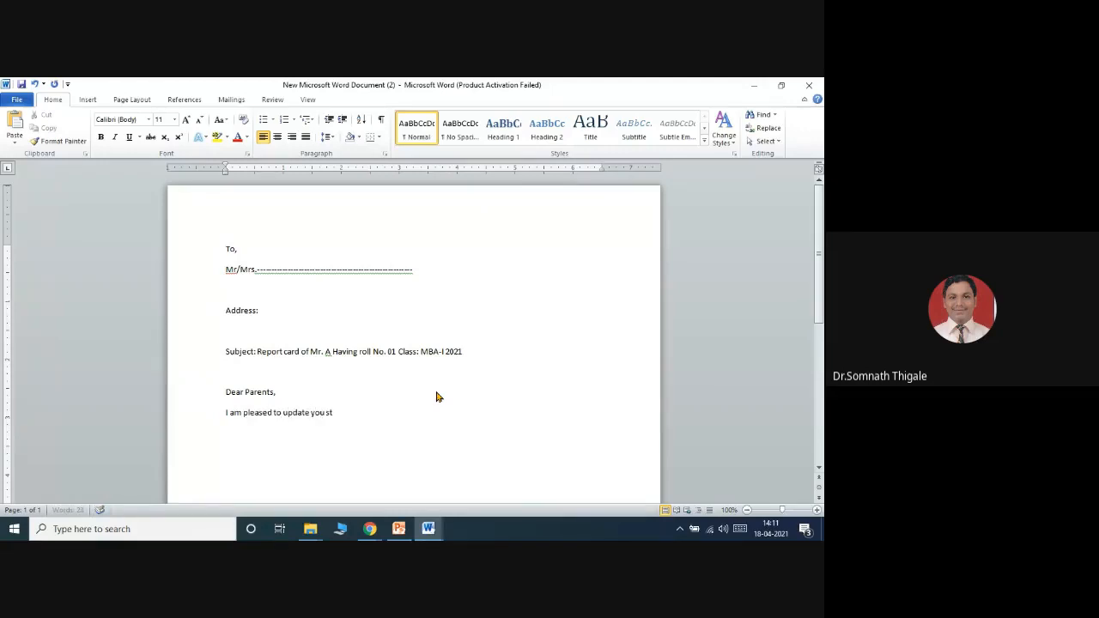
type("of your ward..............")
key("Return")
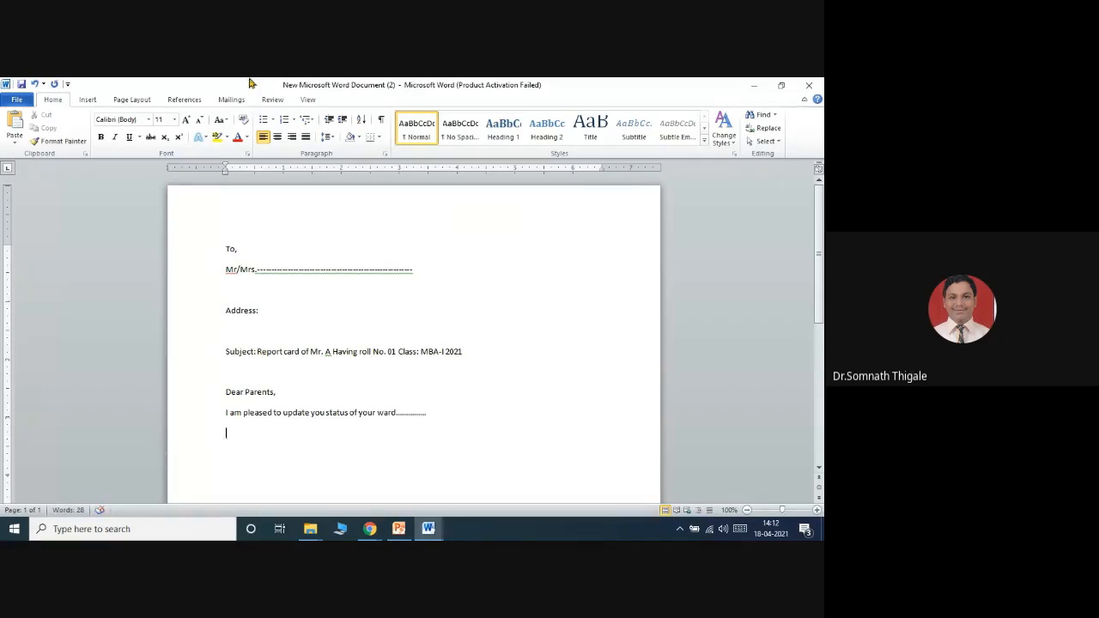
Insert a 4-column, 6-row table with the headers sr, Subject, Marks and Out of
left_click(89, 100)
left_click(95, 130)
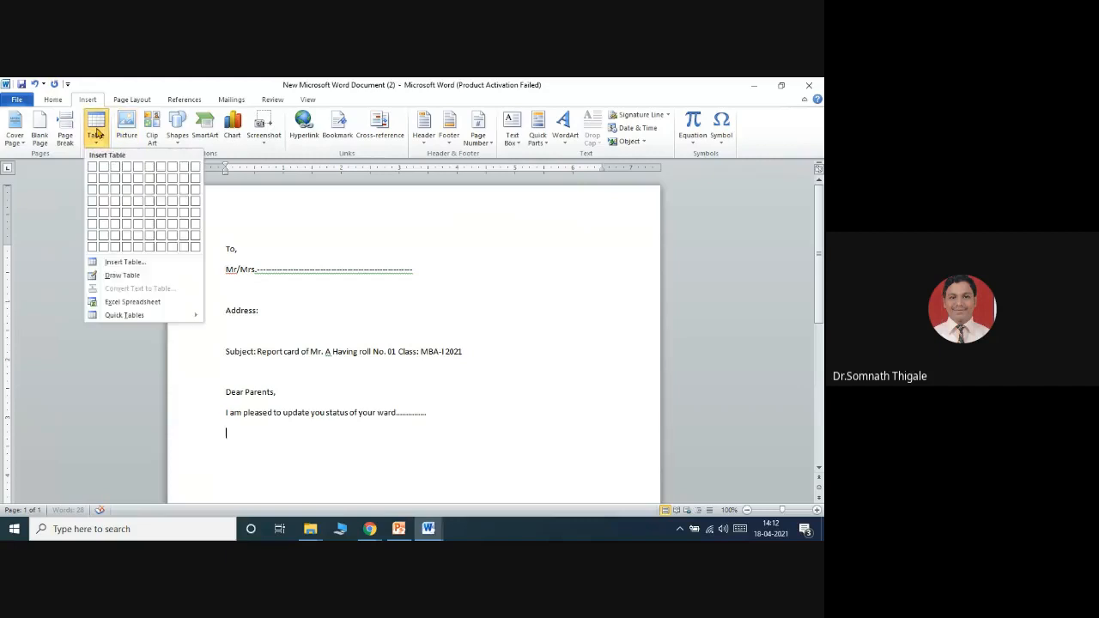
left_click(127, 224)
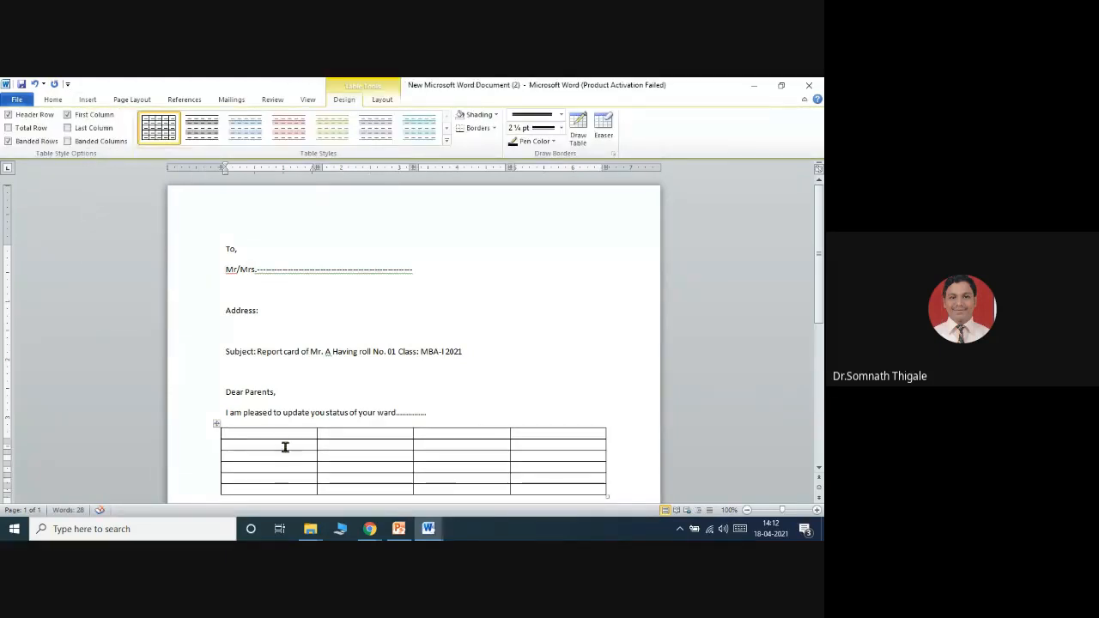
left_click(279, 447)
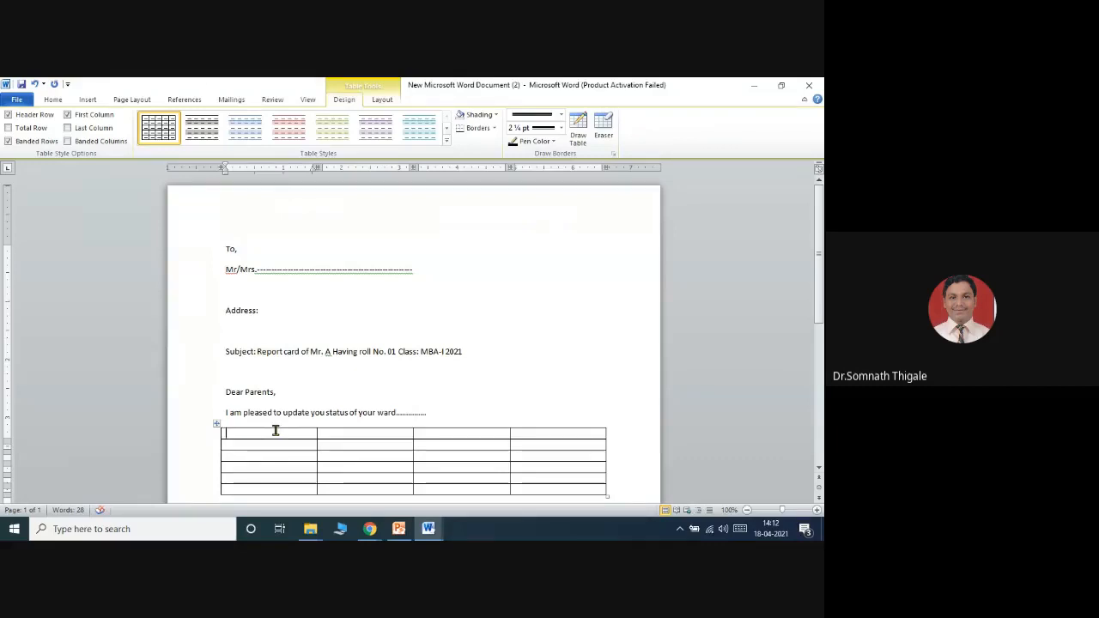
left_click(276, 432)
type("sr")
left_click(387, 433)
type("Subjec")
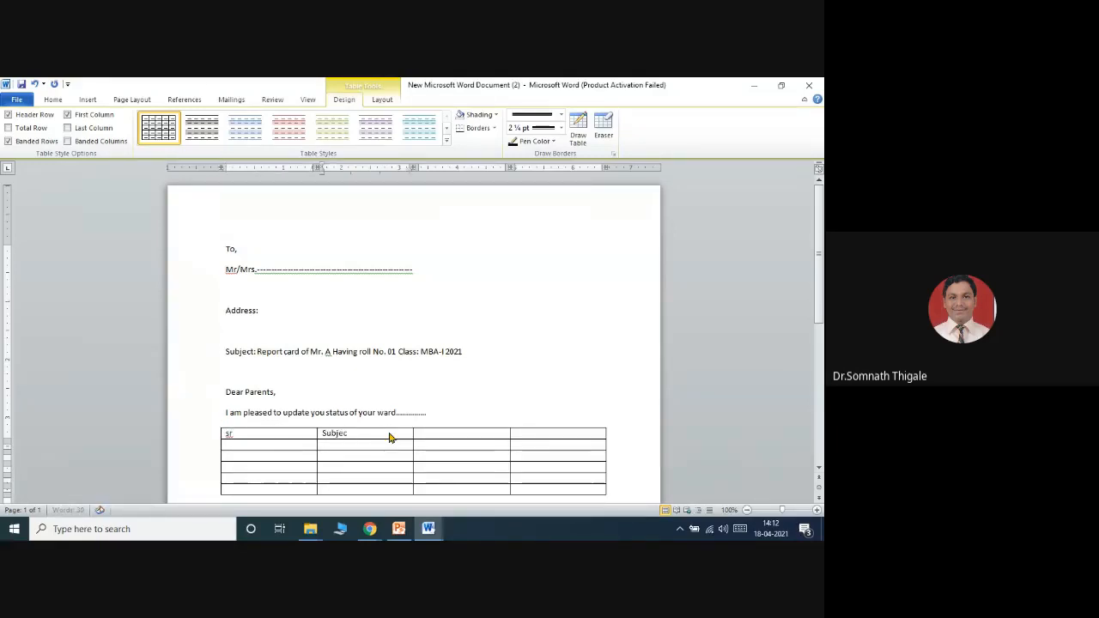
type("t")
left_click(457, 435)
type("Marks")
left_click(536, 433)
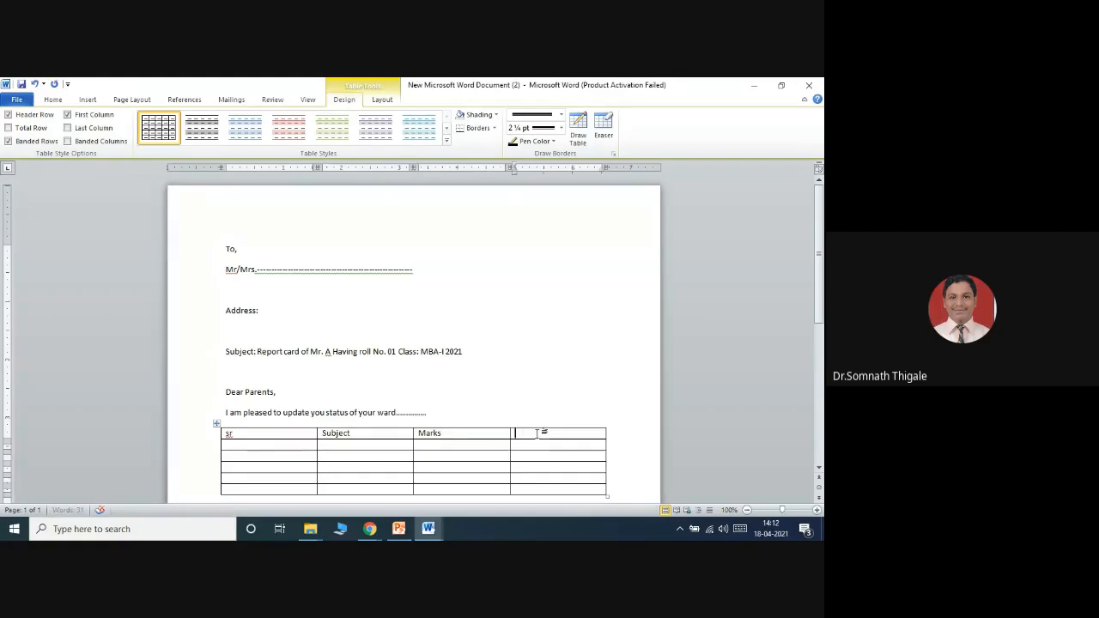
type("Out")
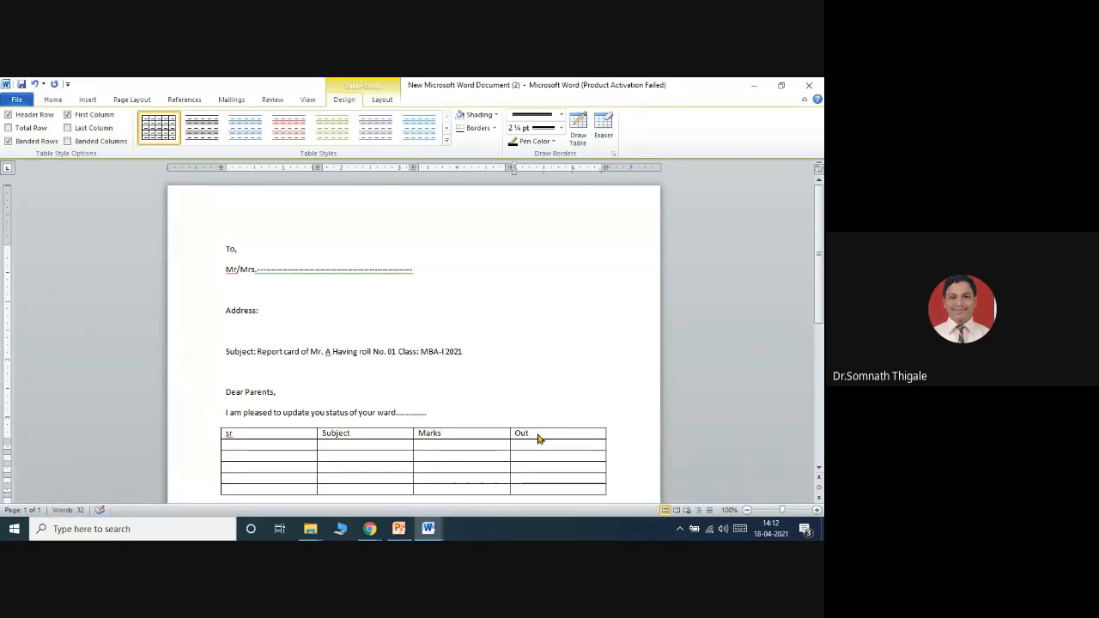
type(" of")
Number the rows 1–4 and enter the subjects COM, O &R and CS
scroll(532, 438, "down", 2)
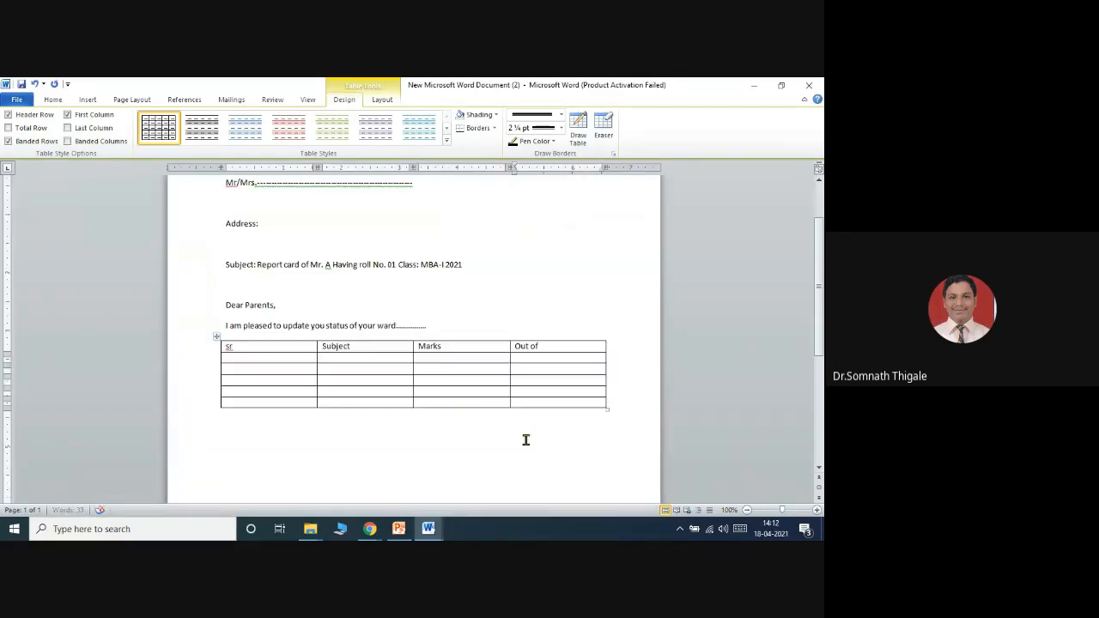
left_click(350, 358)
type("COM")
left_click(308, 357)
type("1")
left_click(293, 368)
type("2")
left_click(344, 369)
type("O &R")
left_click(272, 382)
type("3")
left_click(333, 381)
type("CS")
left_click(256, 391)
type("4")
Enter the marks 27/30, 22/30 and 27/30, then move below the table
left_click(474, 359)
type("27")
left_click(551, 360)
type("30")
left_click(474, 370)
type("22")
left_click(550, 371)
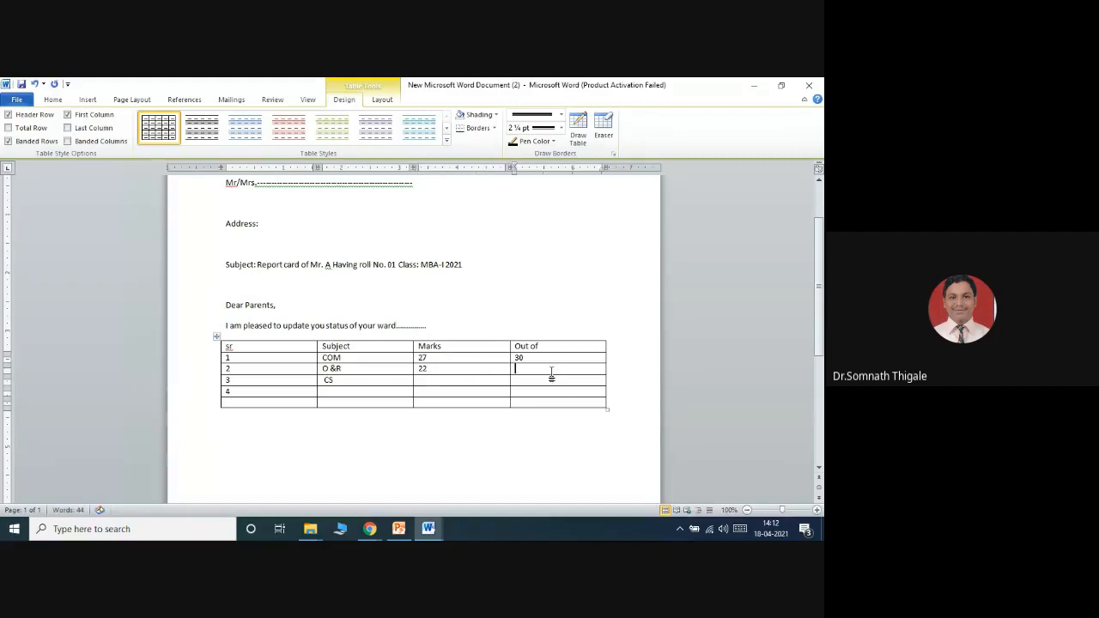
type("30")
left_click(439, 380)
type("27")
left_click(524, 380)
type("30")
key("ctrl+End")
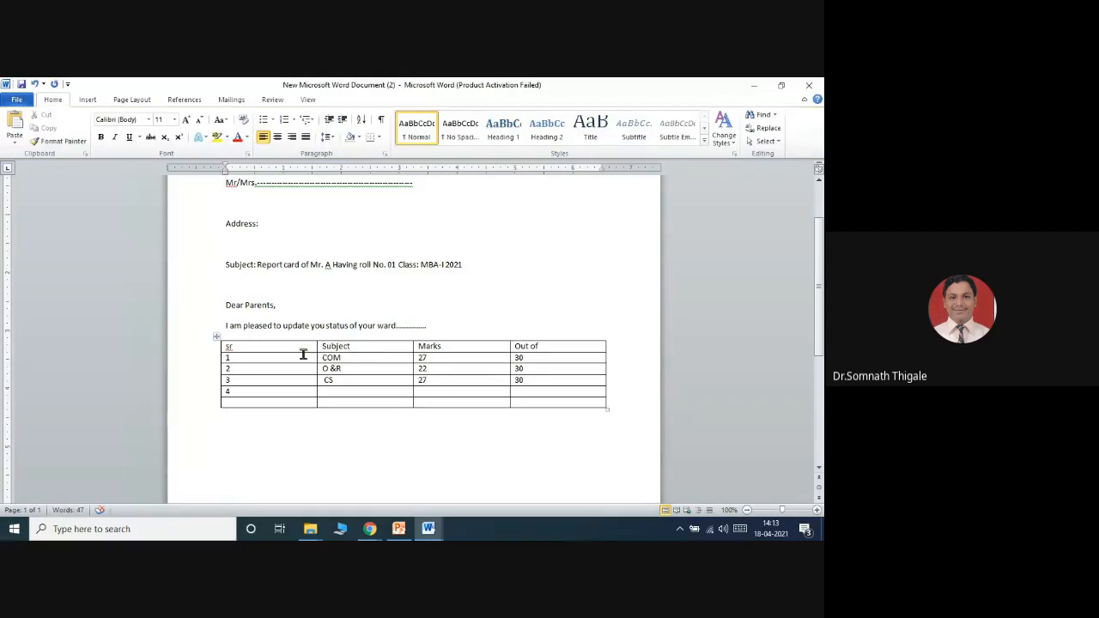
Type 60 right after 'To,' on the letter's first line and select it
scroll(503, 445, "up", 2)
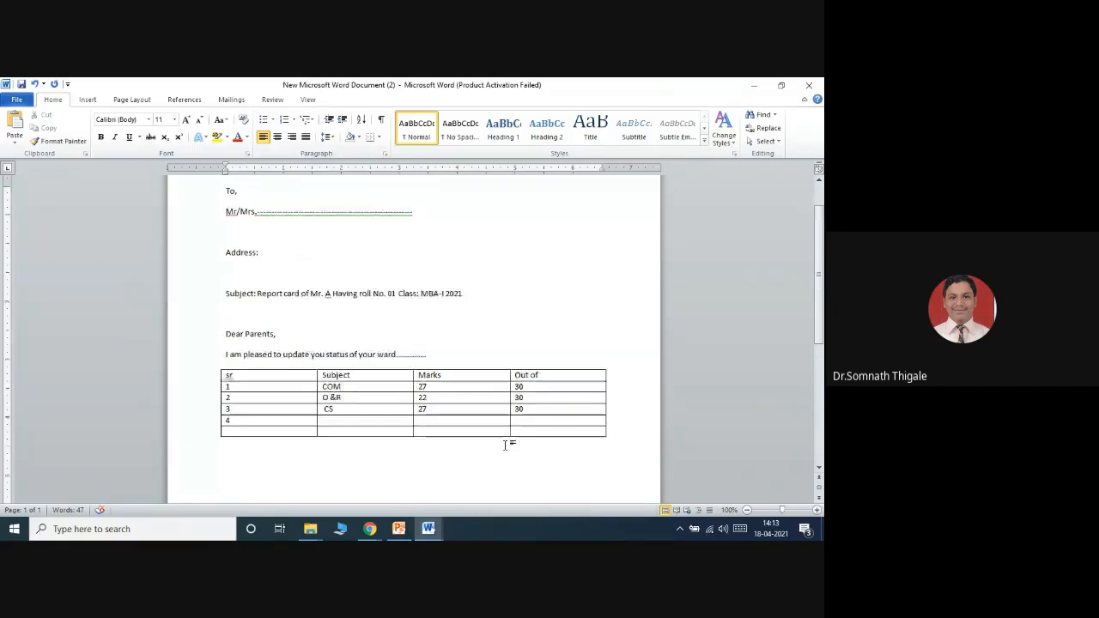
scroll(501, 446, "up", 1)
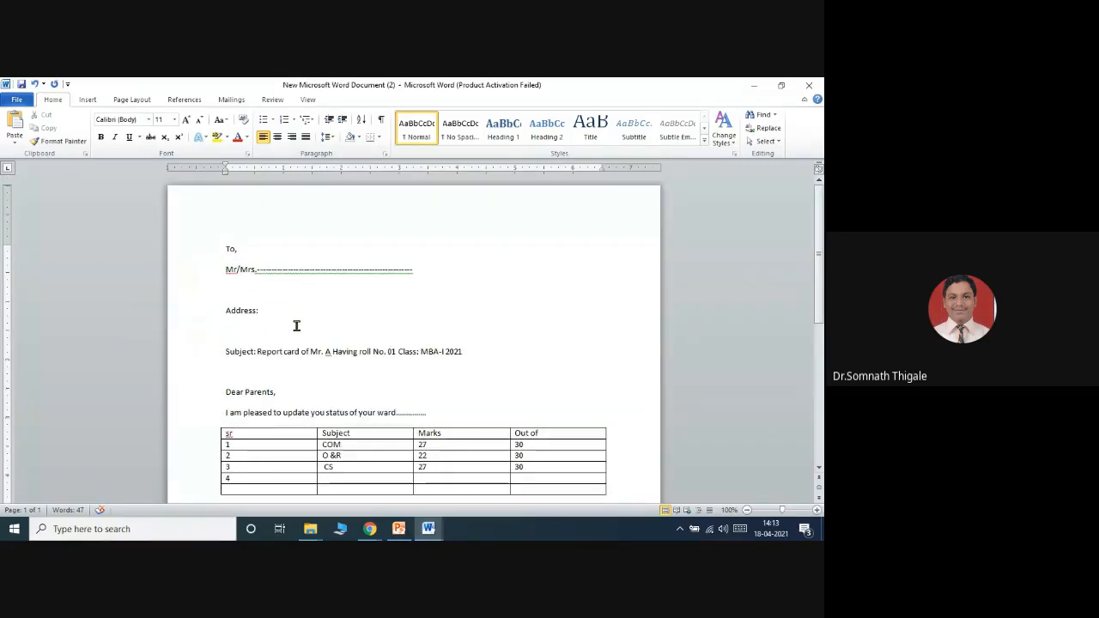
left_click(443, 239)
type("60")
left_click_drag(254, 250, 238, 249)
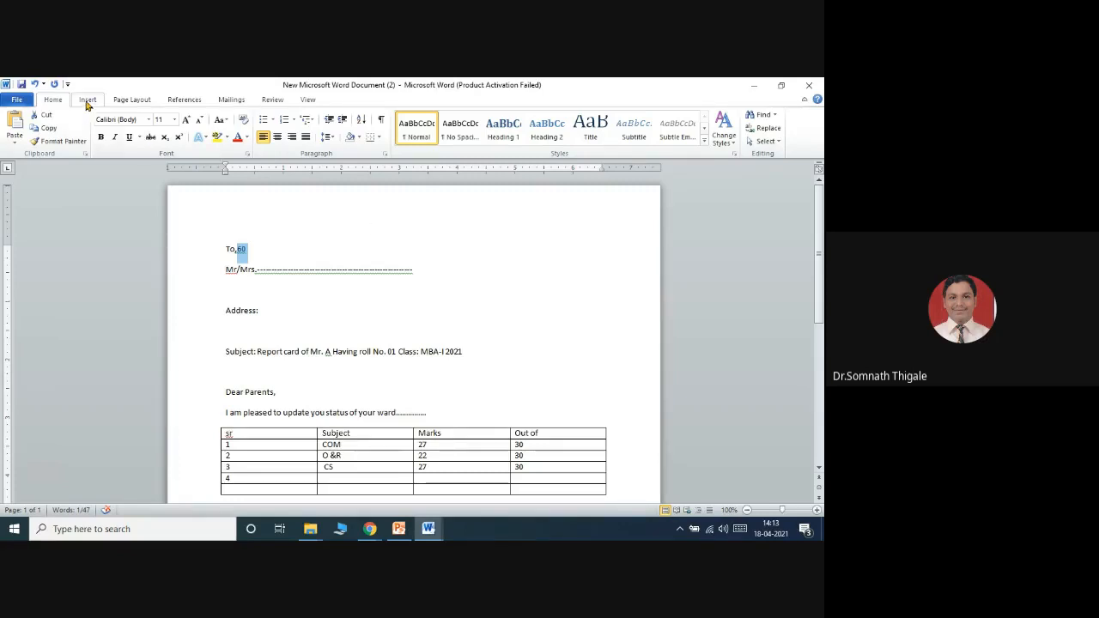
Start a new recipient list from Mailings and add extra entry rows
left_click(230, 100)
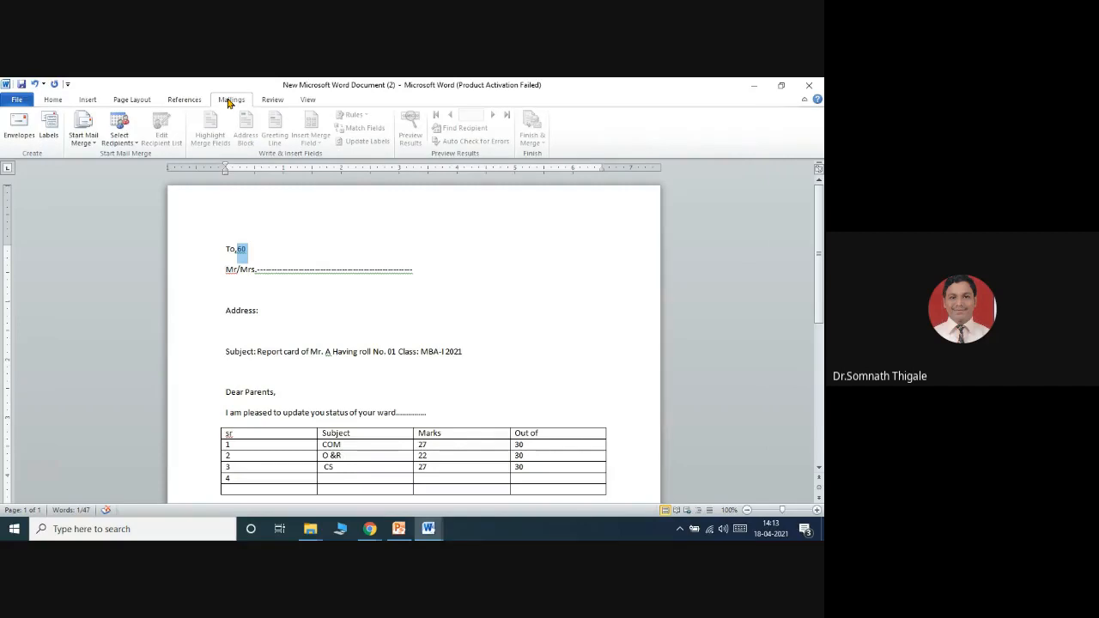
left_click(121, 141)
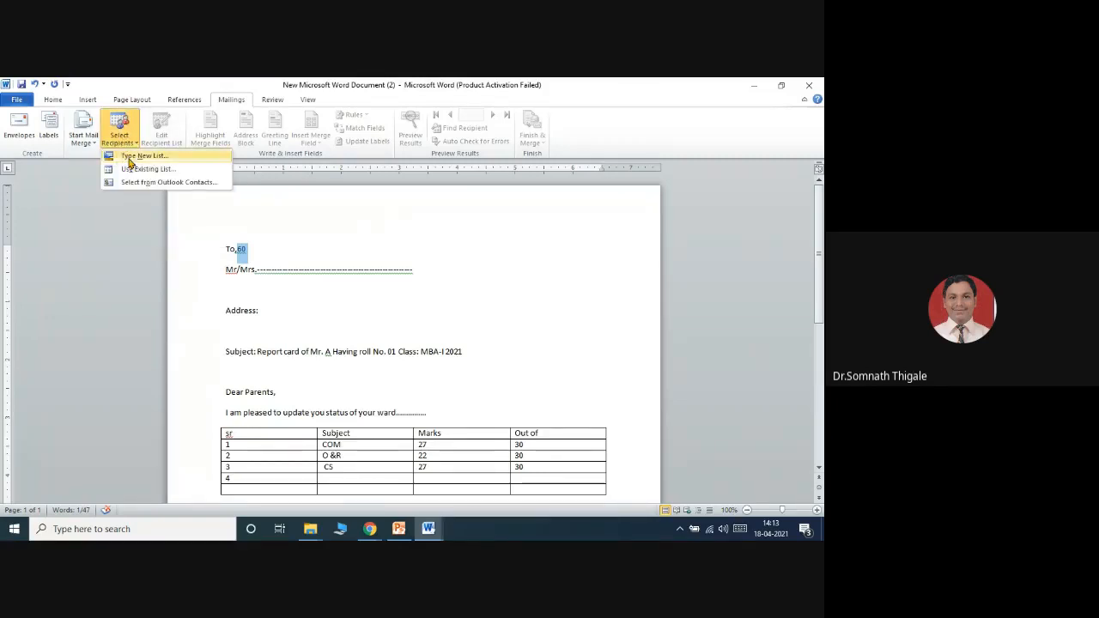
left_click(130, 158)
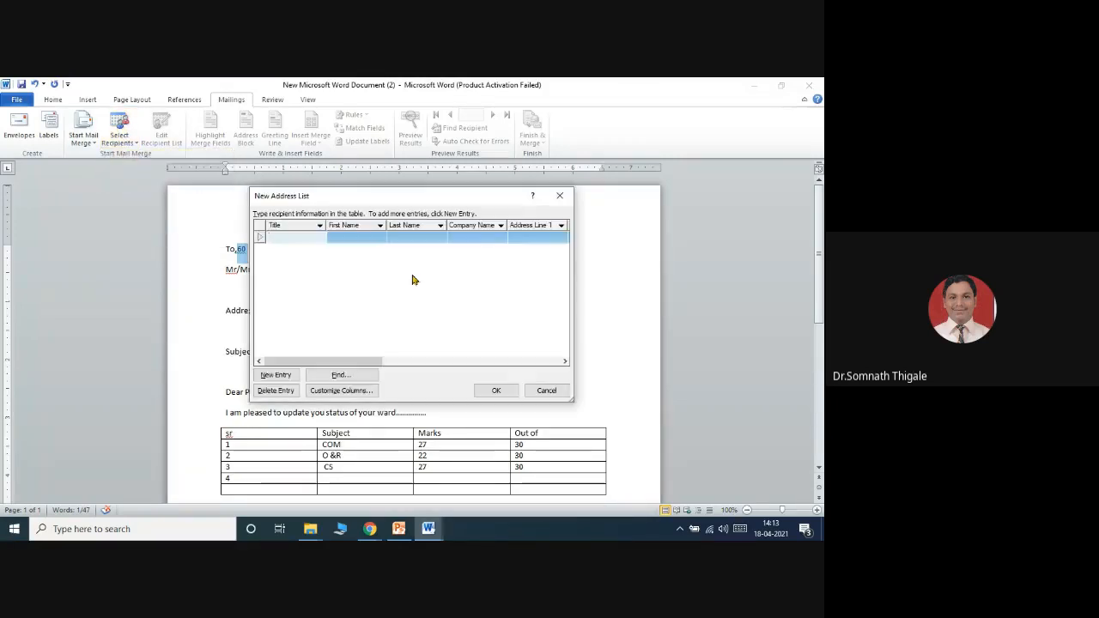
left_click(273, 375)
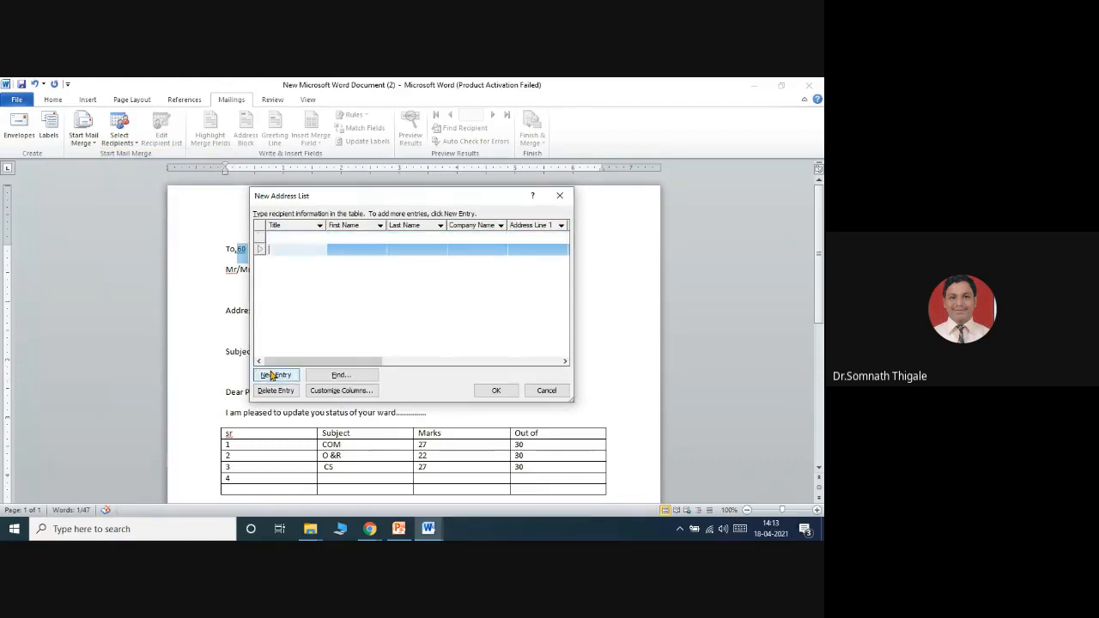
left_click(288, 379)
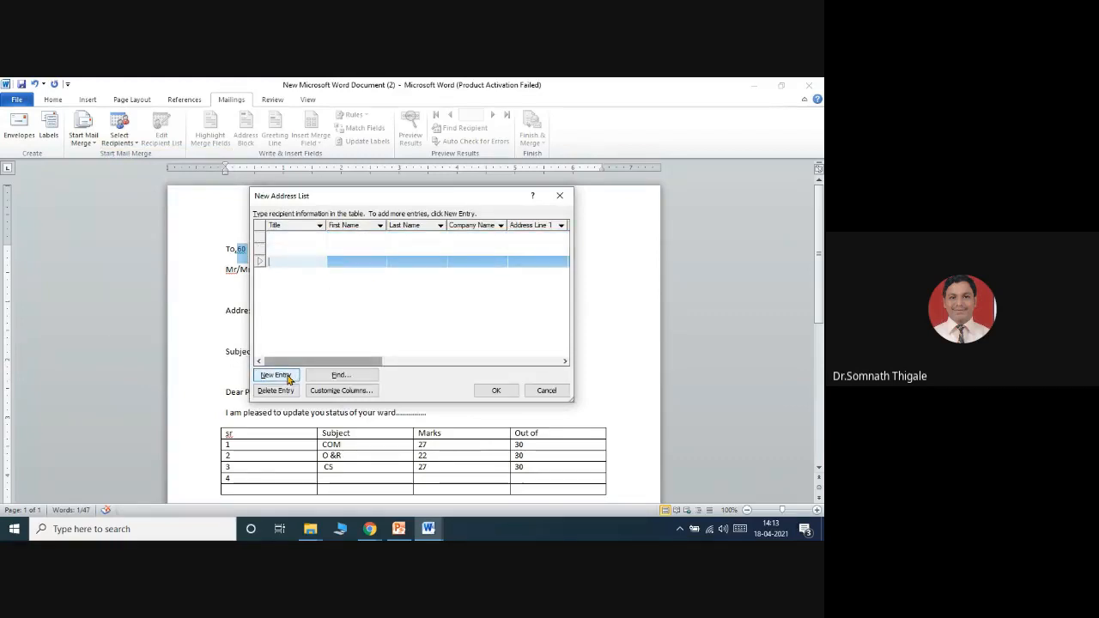
Fill in titles and first names for the first two recipients
left_click(299, 239)
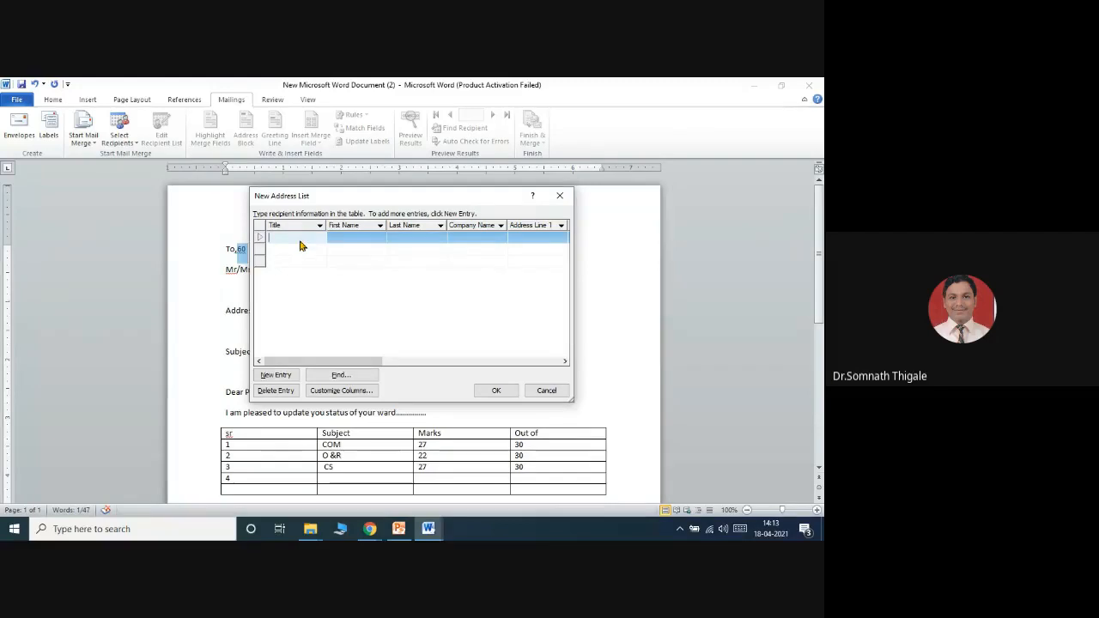
type("Mr")
left_click(369, 238)
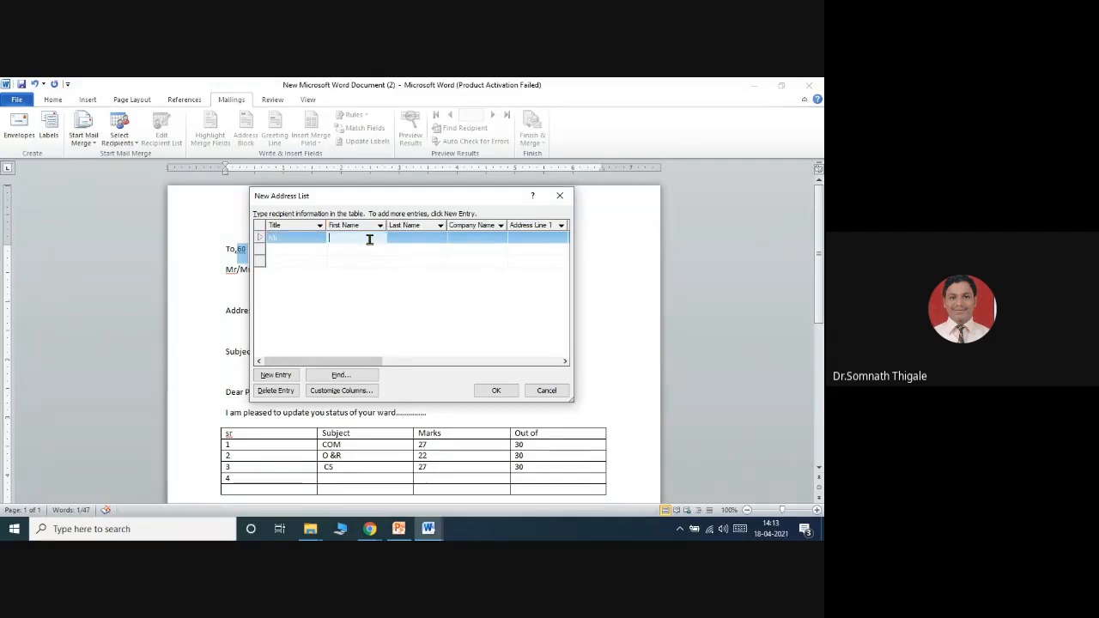
type("Satish")
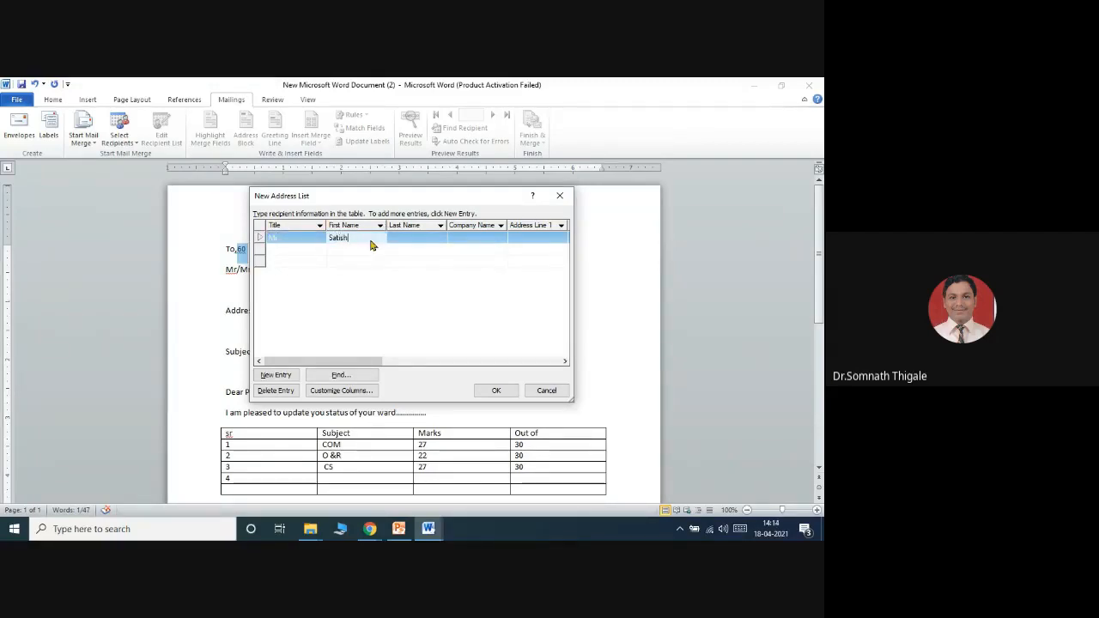
left_click(343, 250)
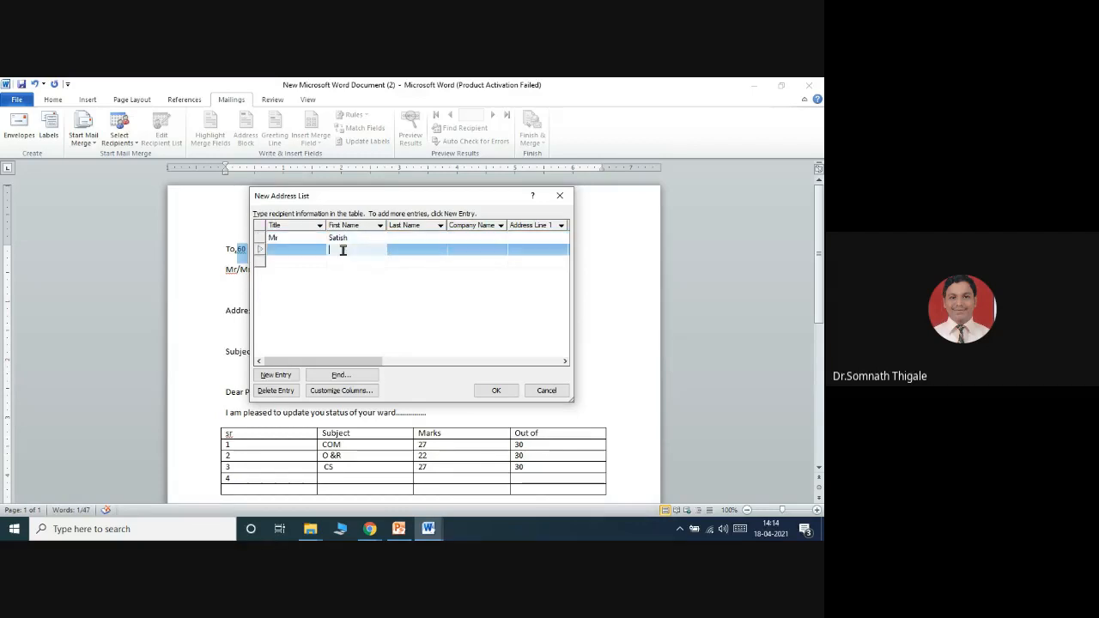
type("Rames")
left_click(287, 249)
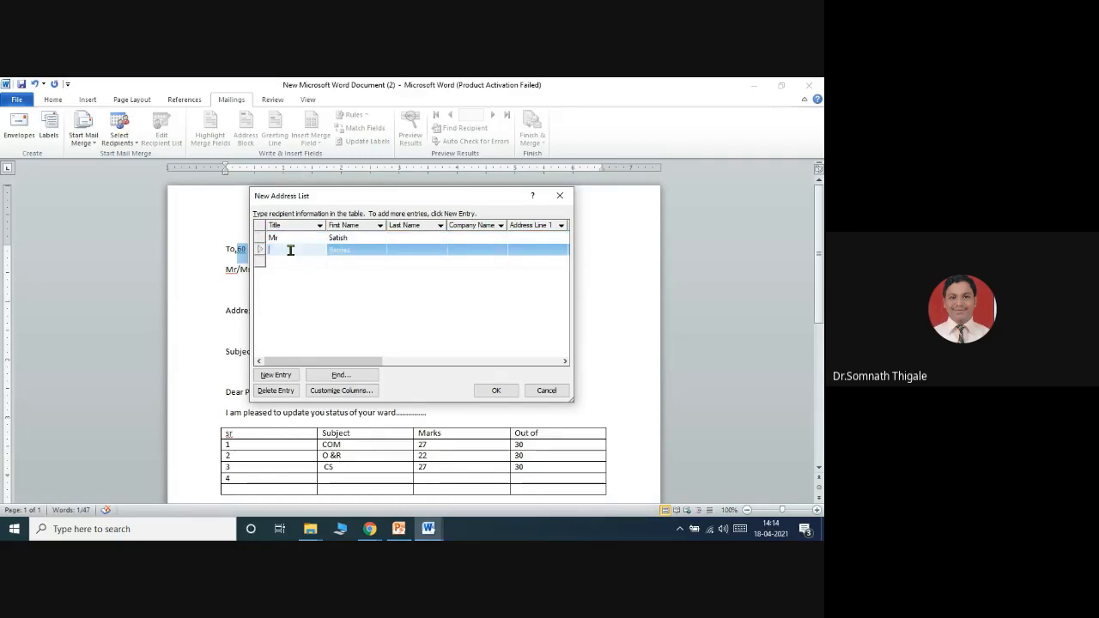
type("Mr")
Add a third recipient titled Mrs. with a first name and accept the list
left_click(297, 263)
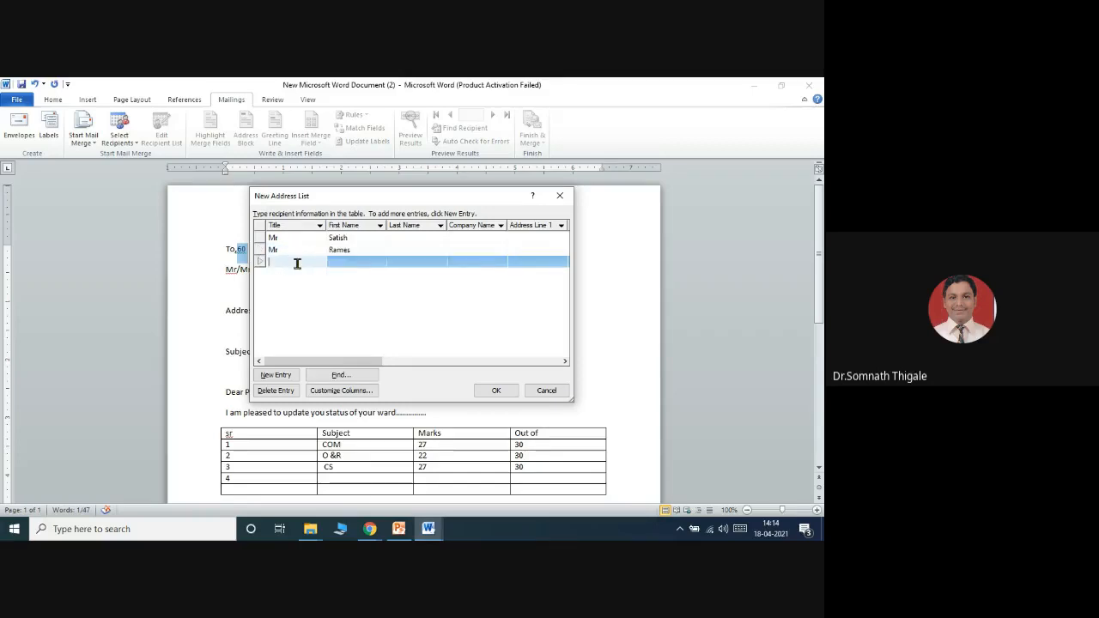
type("Mrs.")
left_click(347, 262)
type("Ran")
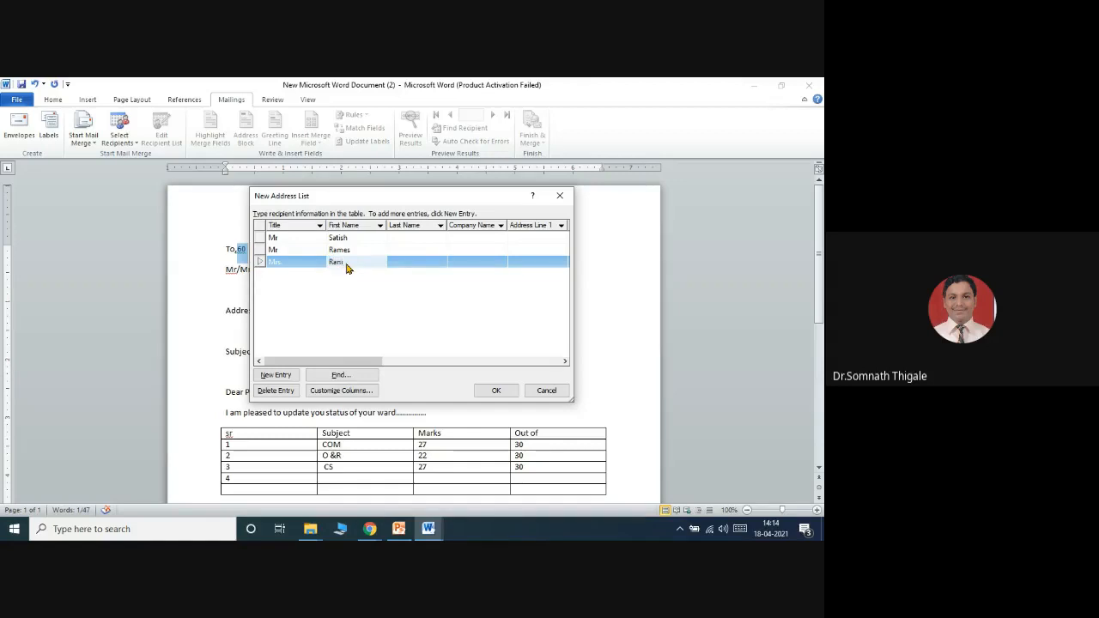
type("i")
left_click(421, 324)
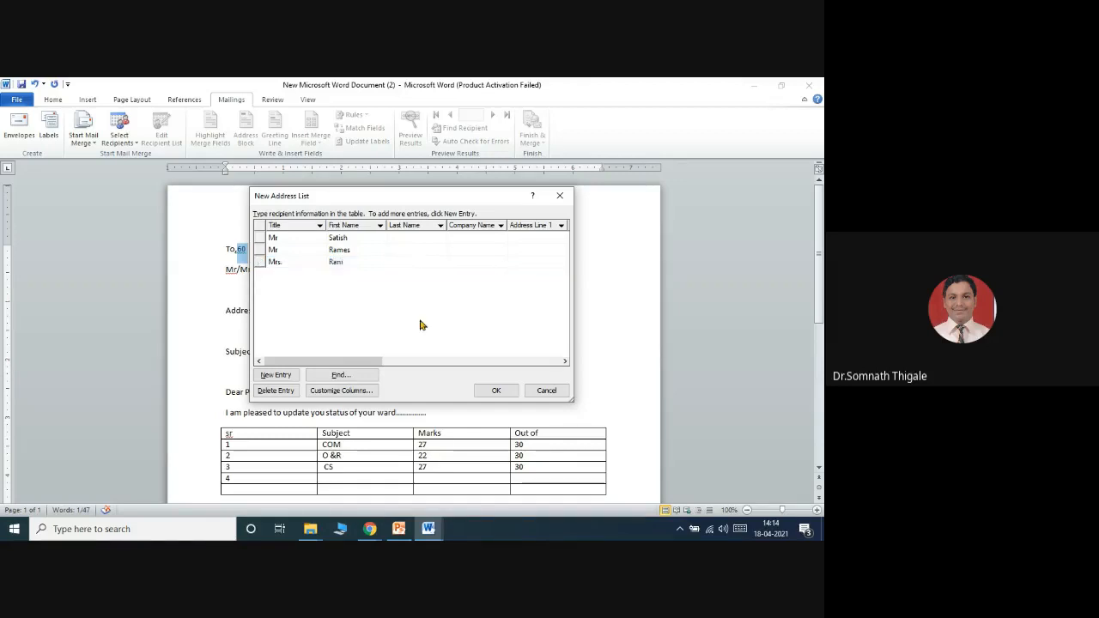
left_click(502, 389)
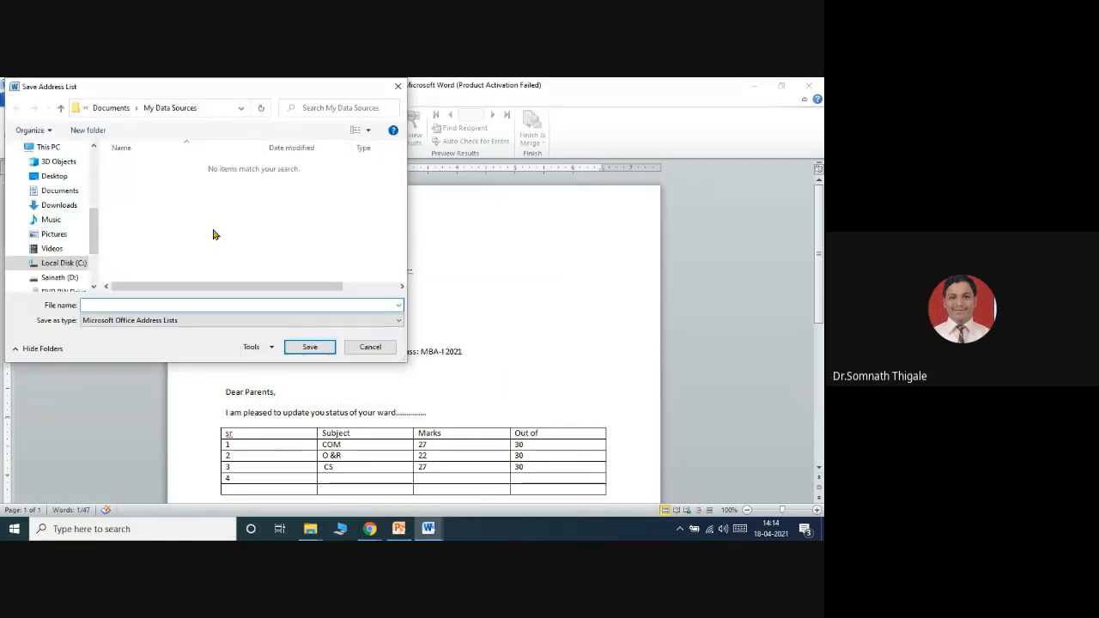
Save the address list as abc on the Desktop
left_click(61, 176)
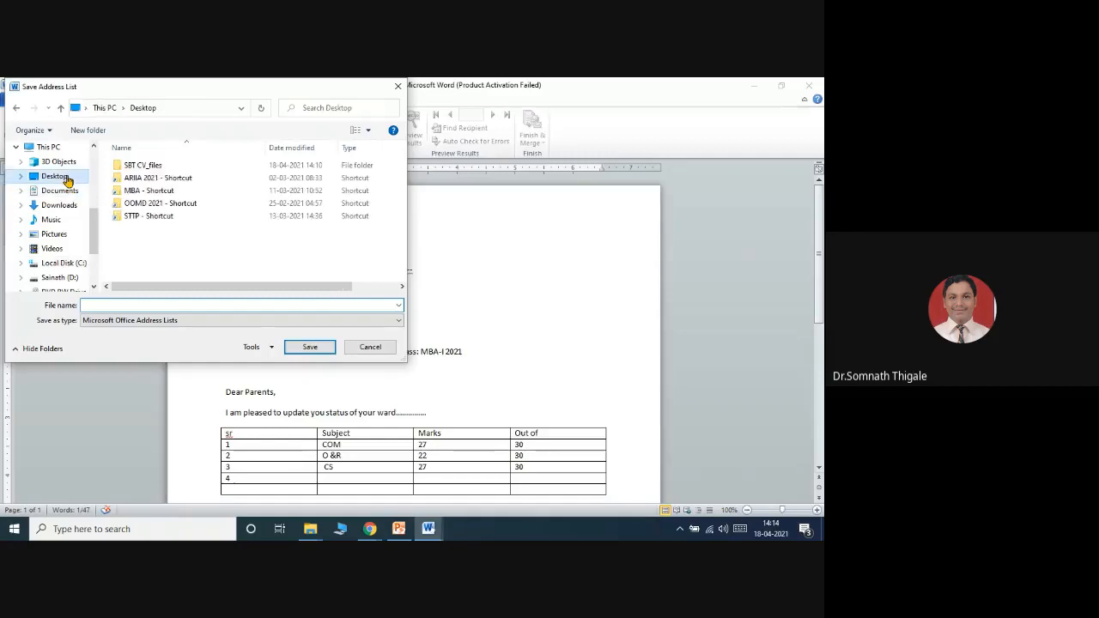
left_click(140, 306)
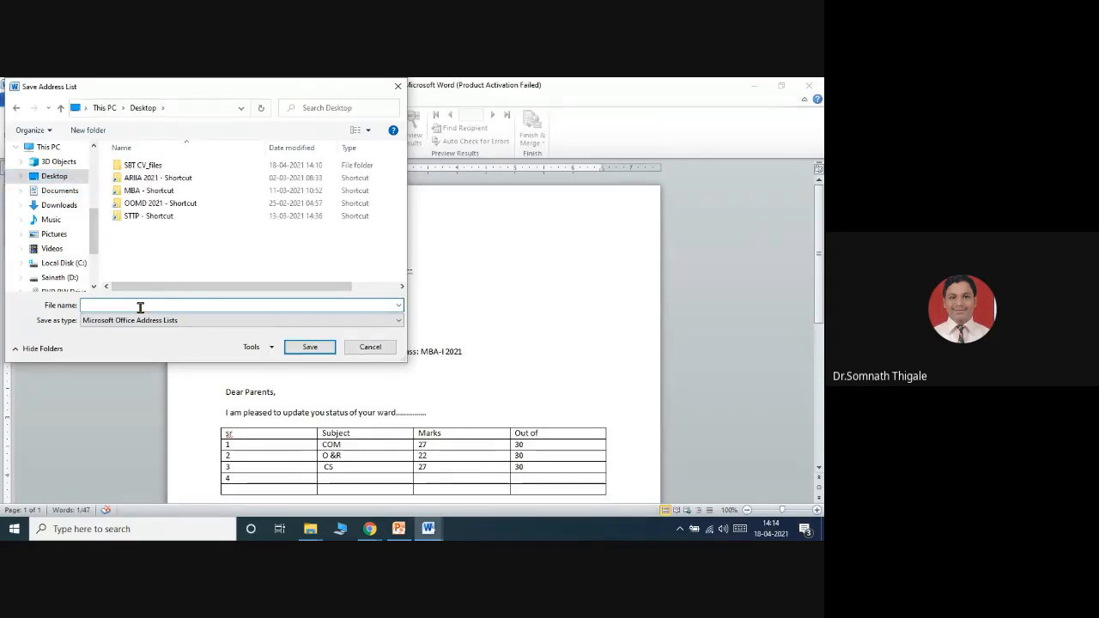
type("abc")
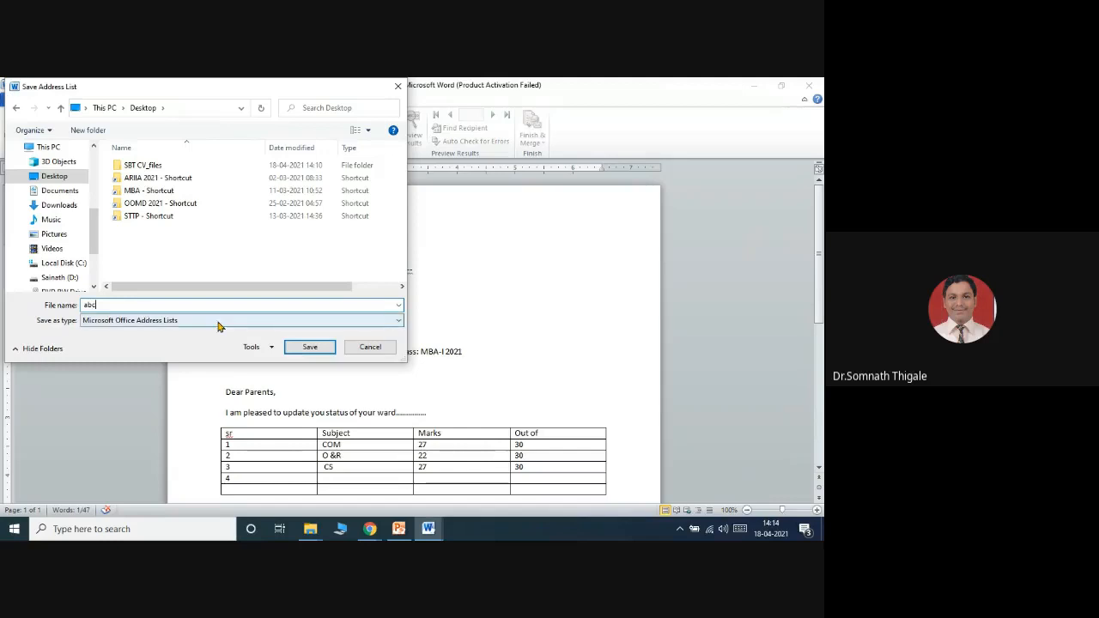
left_click(309, 346)
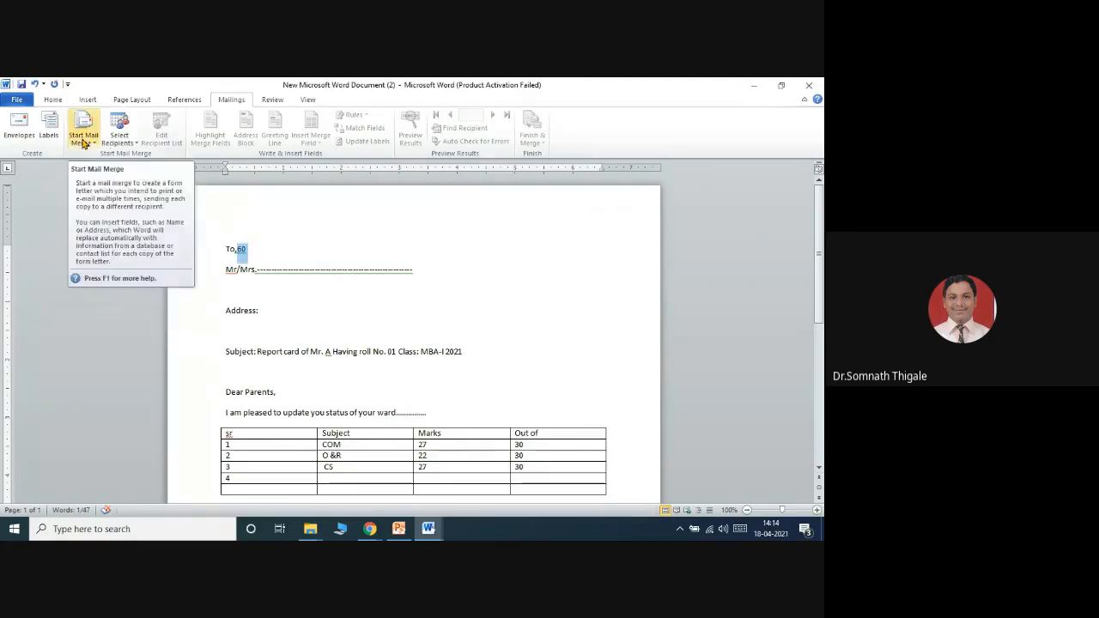
Set the merge type to Letters and use the existing abc list from the Desktop as recipients
left_click(83, 143)
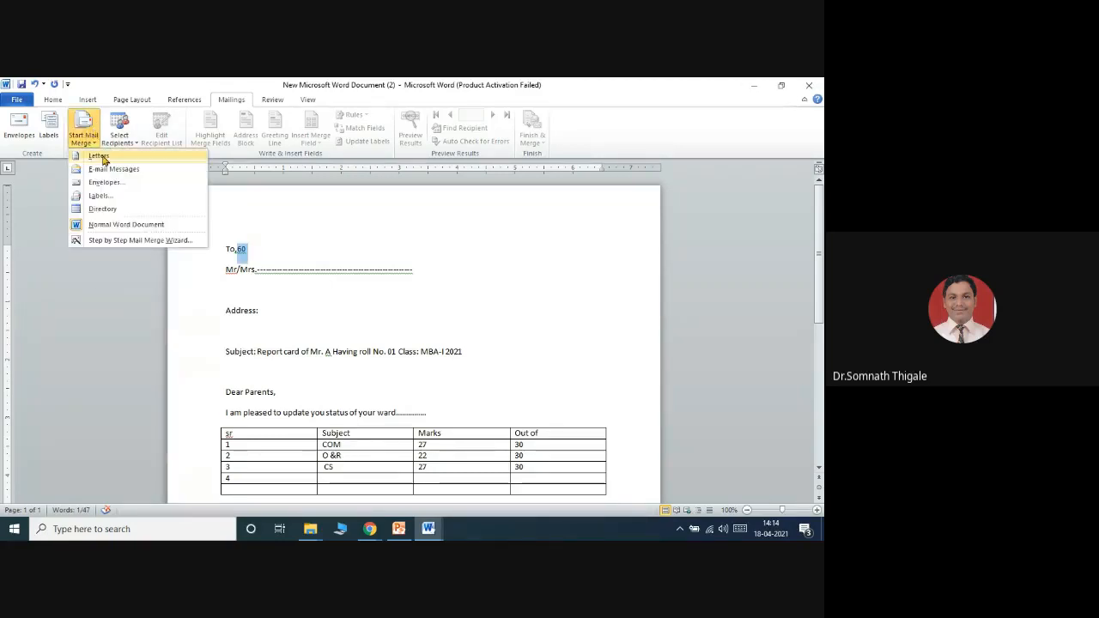
left_click(101, 158)
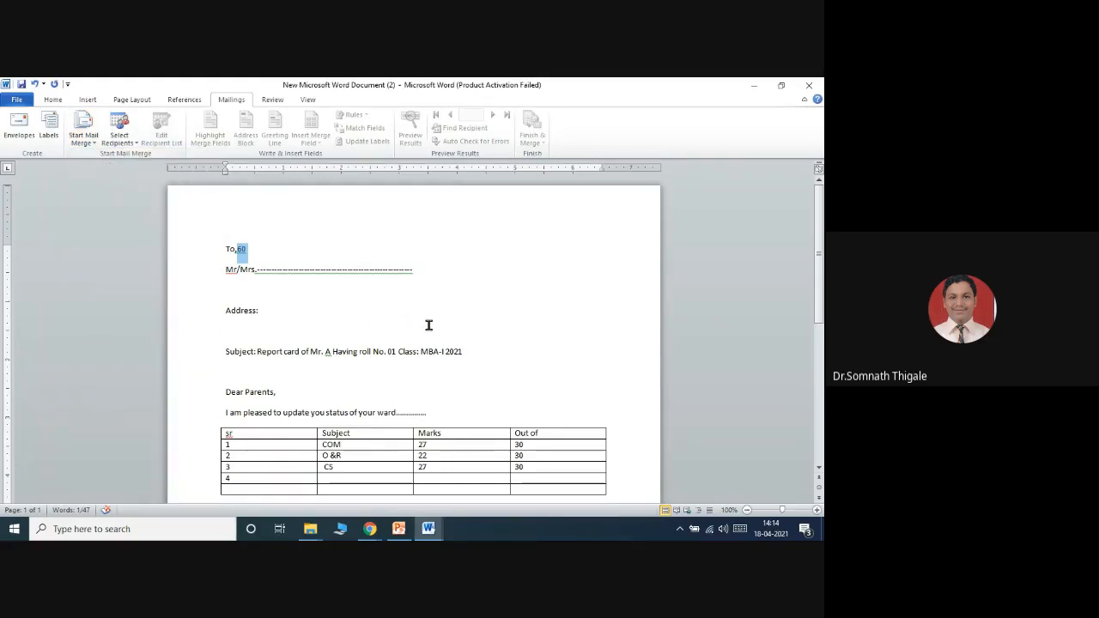
left_click(83, 129)
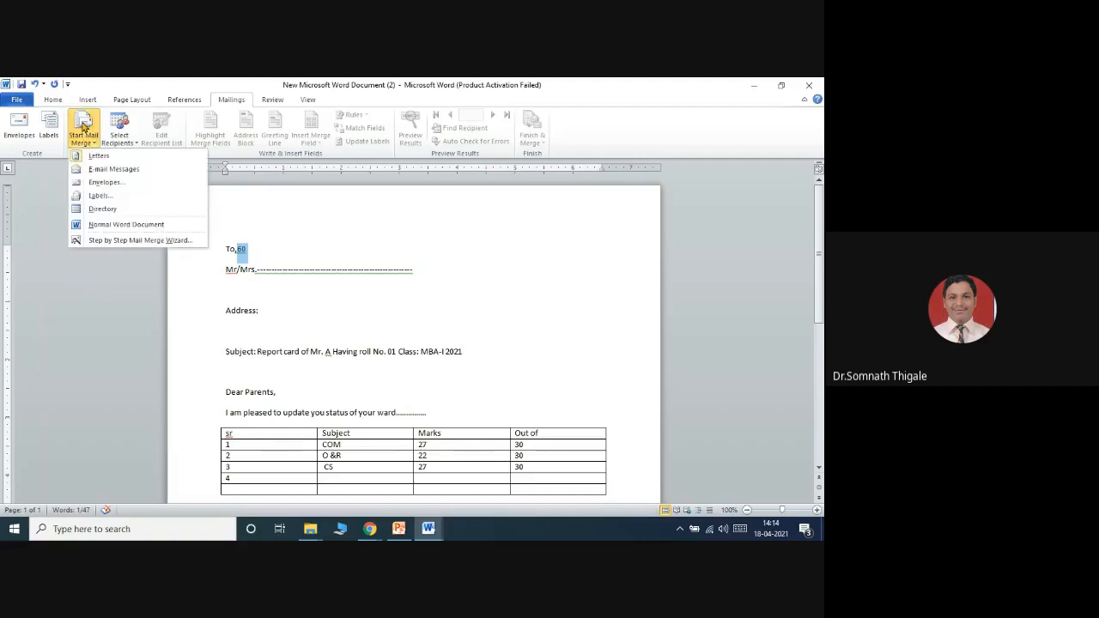
left_click(120, 160)
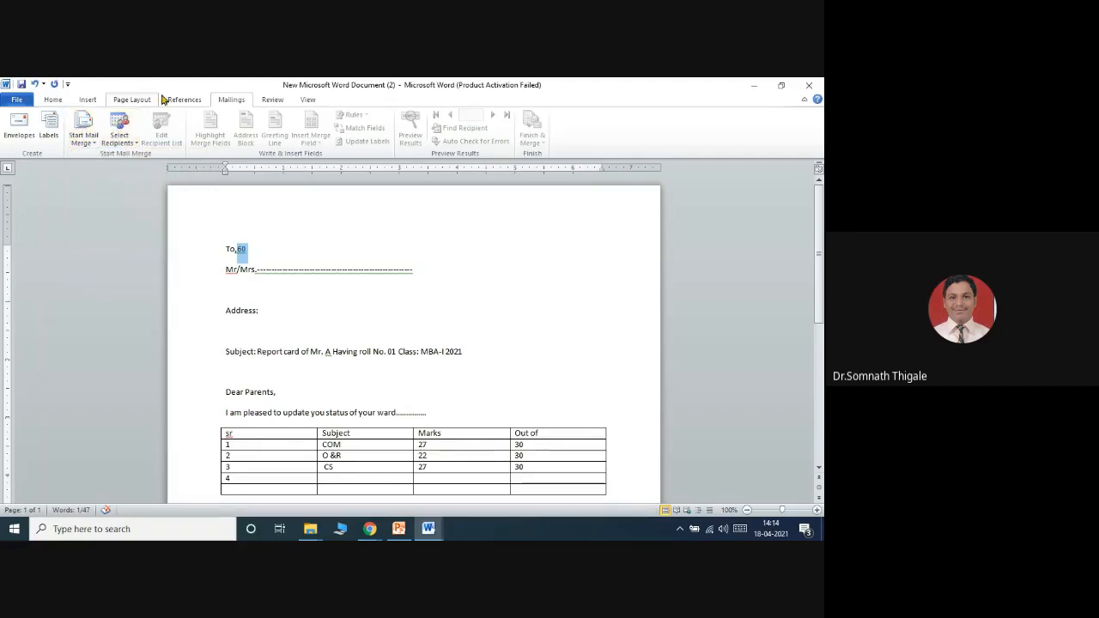
left_click(118, 138)
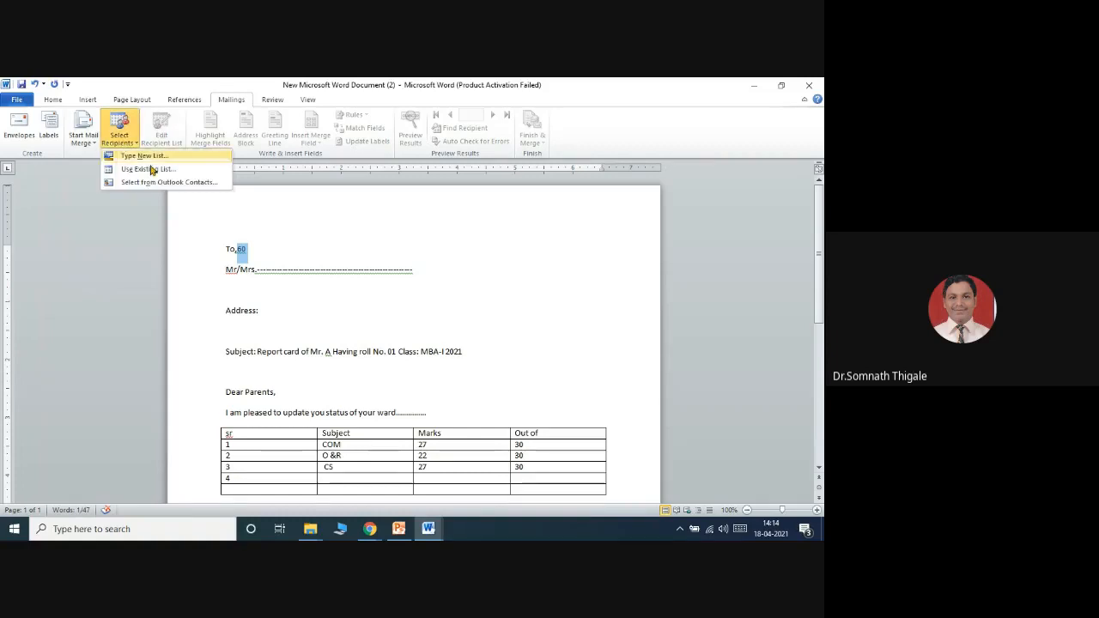
left_click(153, 170)
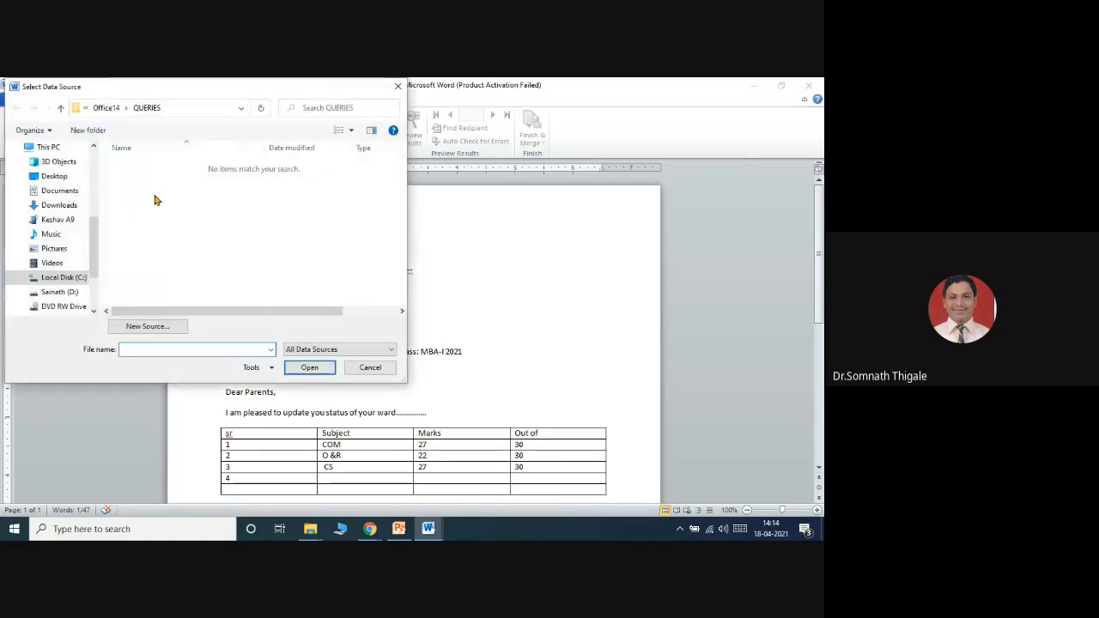
left_click(75, 178)
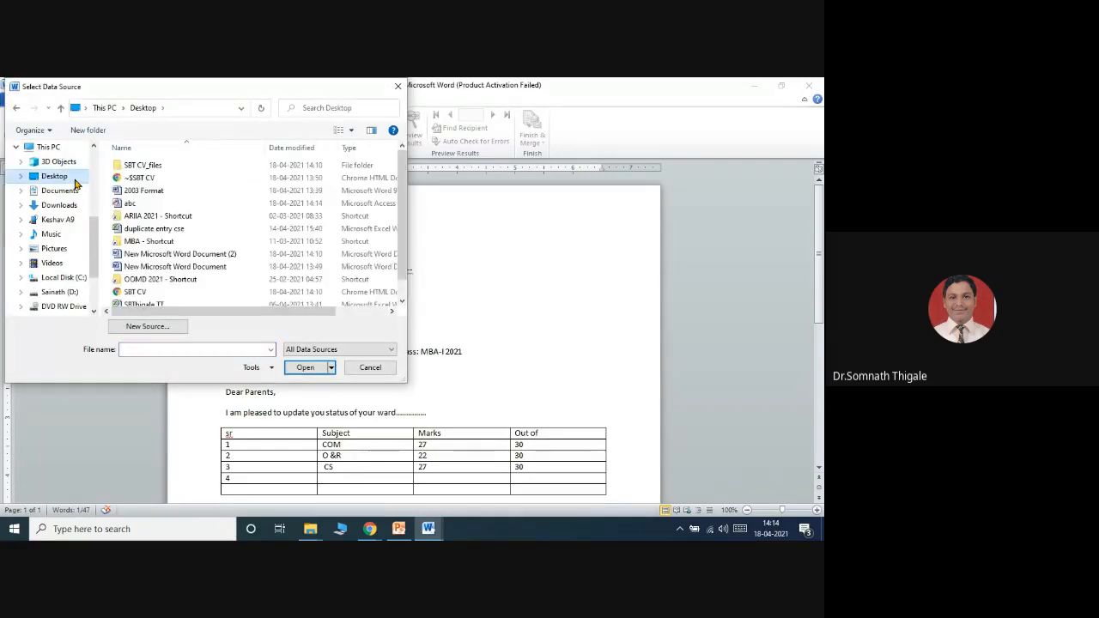
left_click(174, 204)
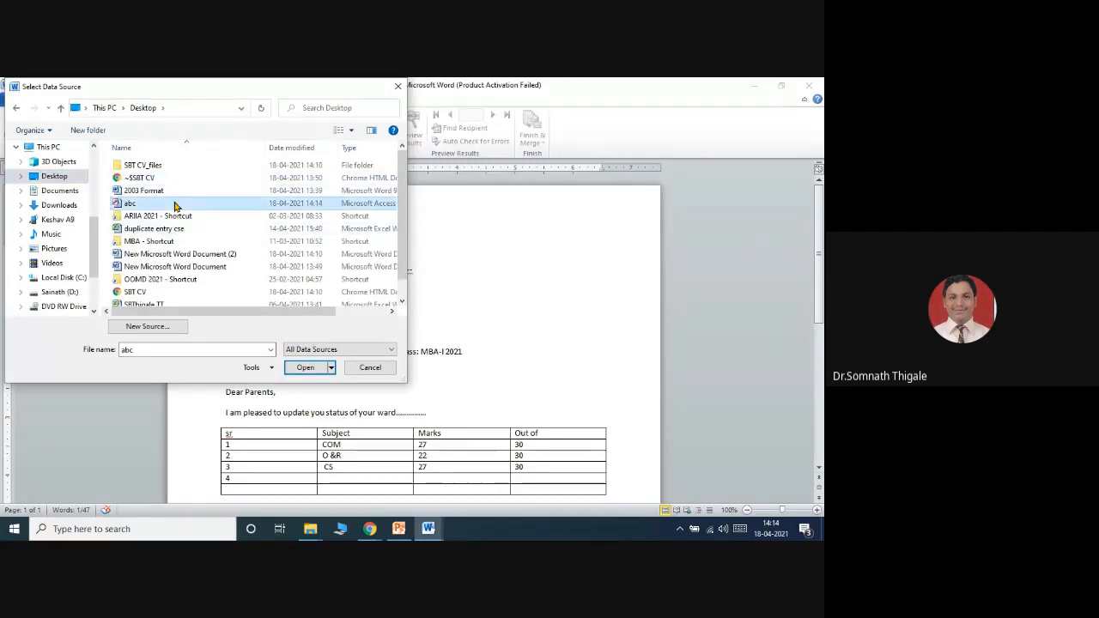
left_click(305, 367)
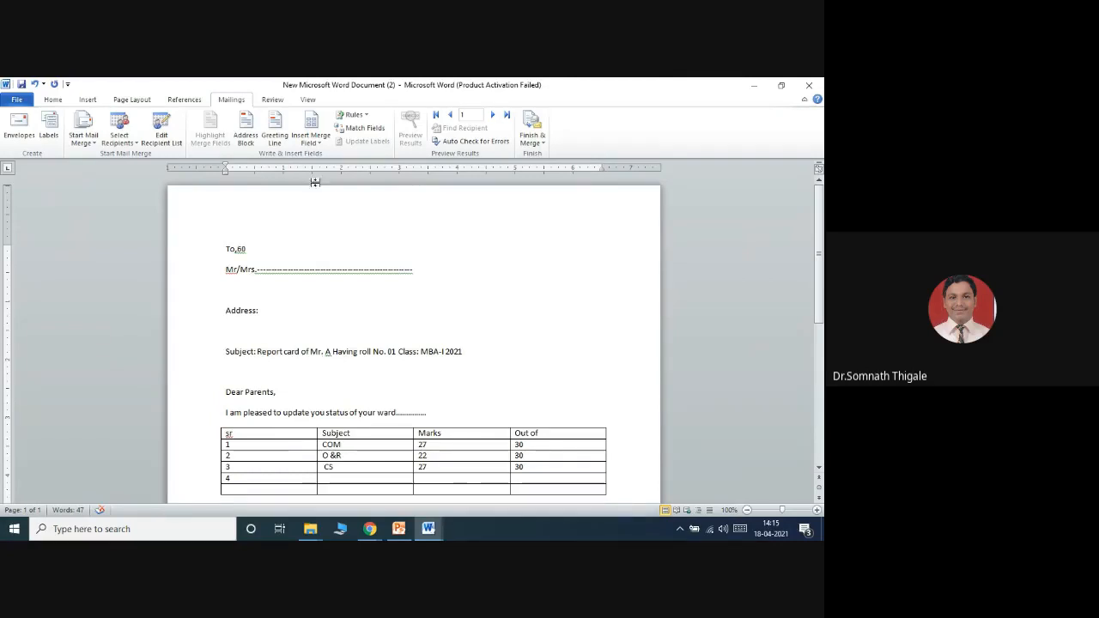
Insert the First Name merge field twice after 'To,' in the letter
left_click(314, 133)
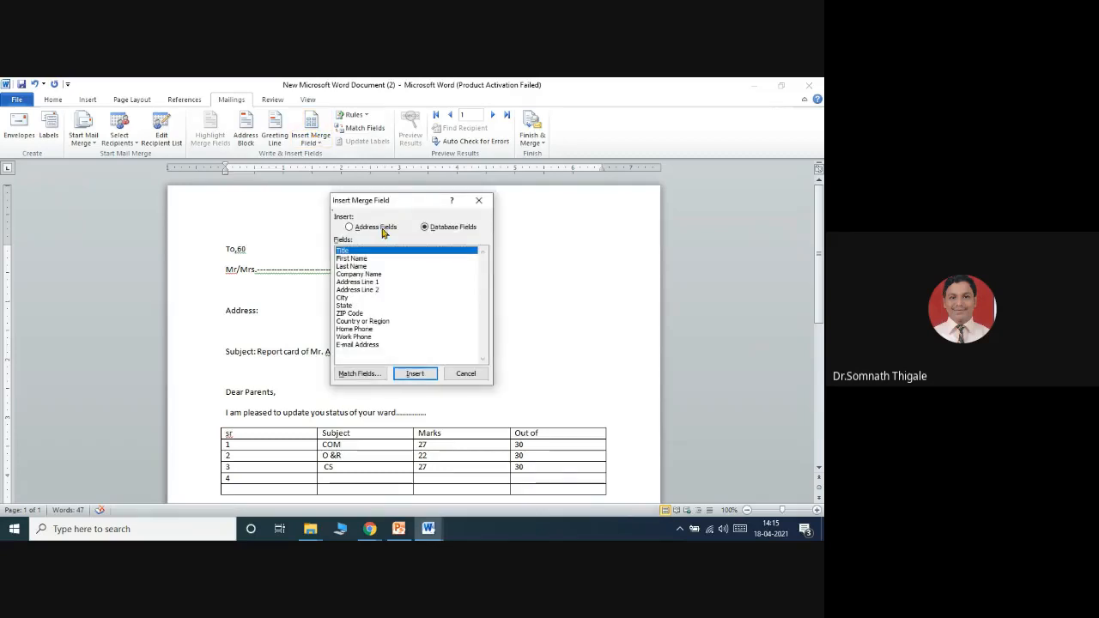
left_click(364, 259)
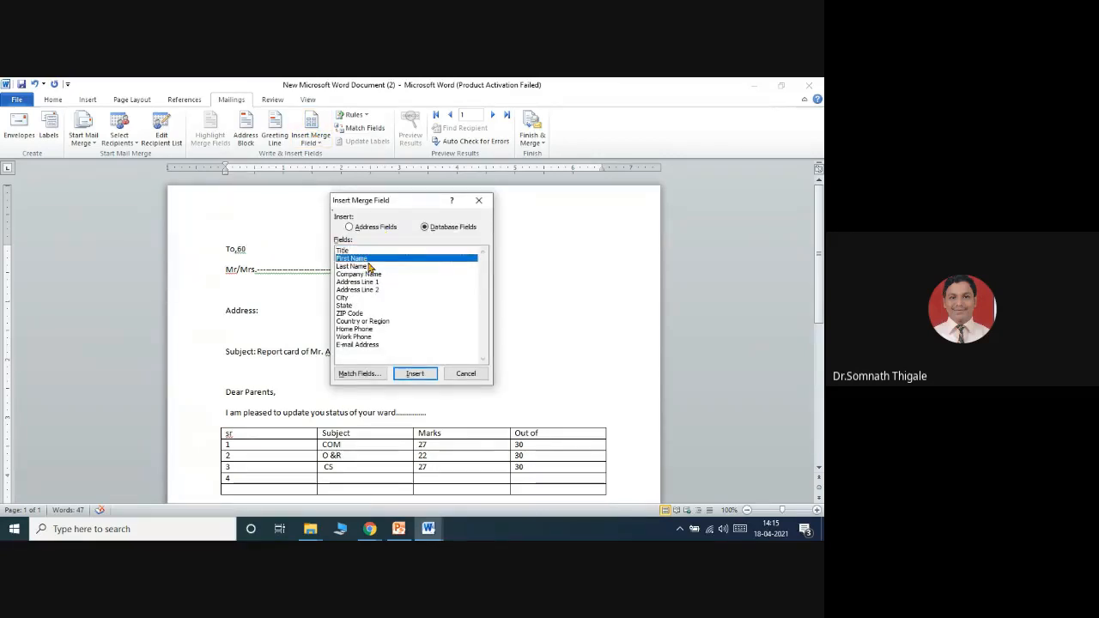
left_click(413, 375)
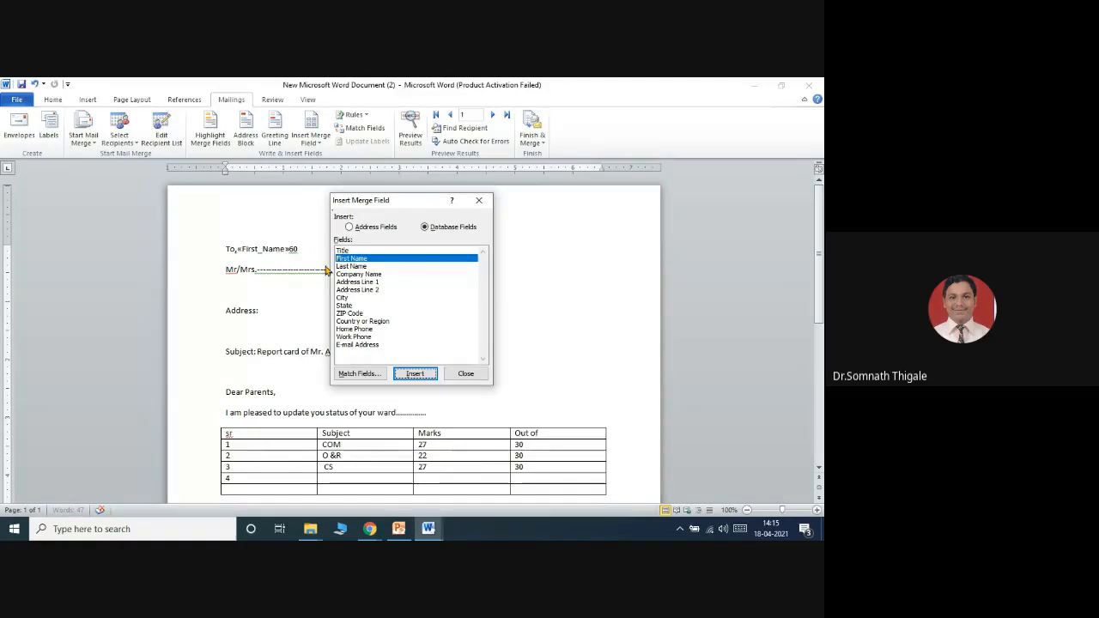
left_click(427, 377)
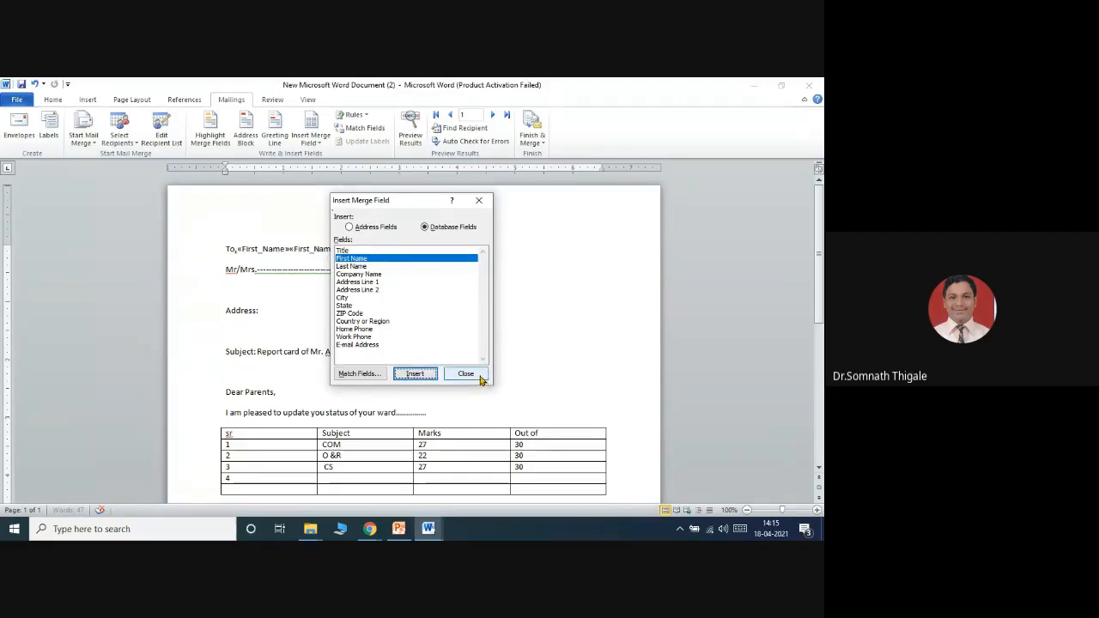
left_click(479, 374)
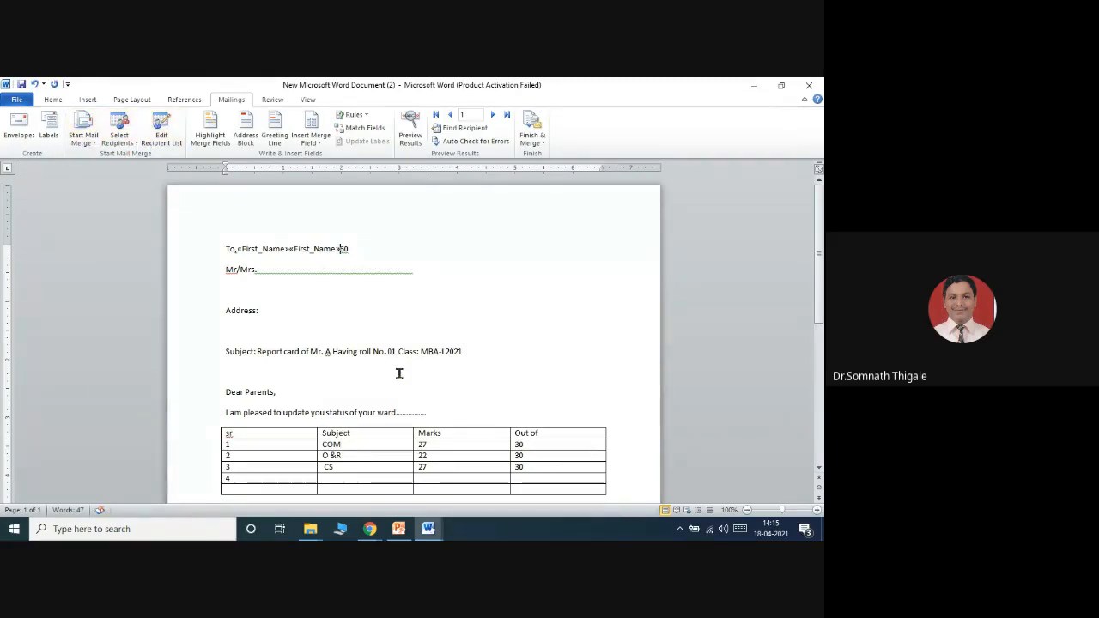
Merge all records to print on PrimoPDF and create the PDF of the letters
left_click(533, 143)
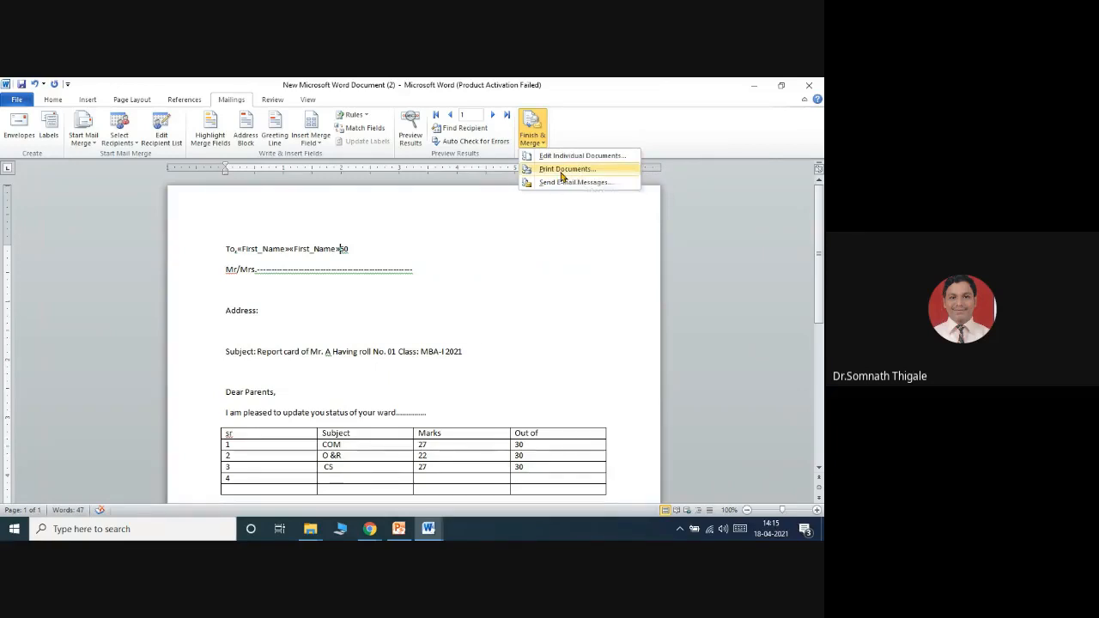
left_click(563, 171)
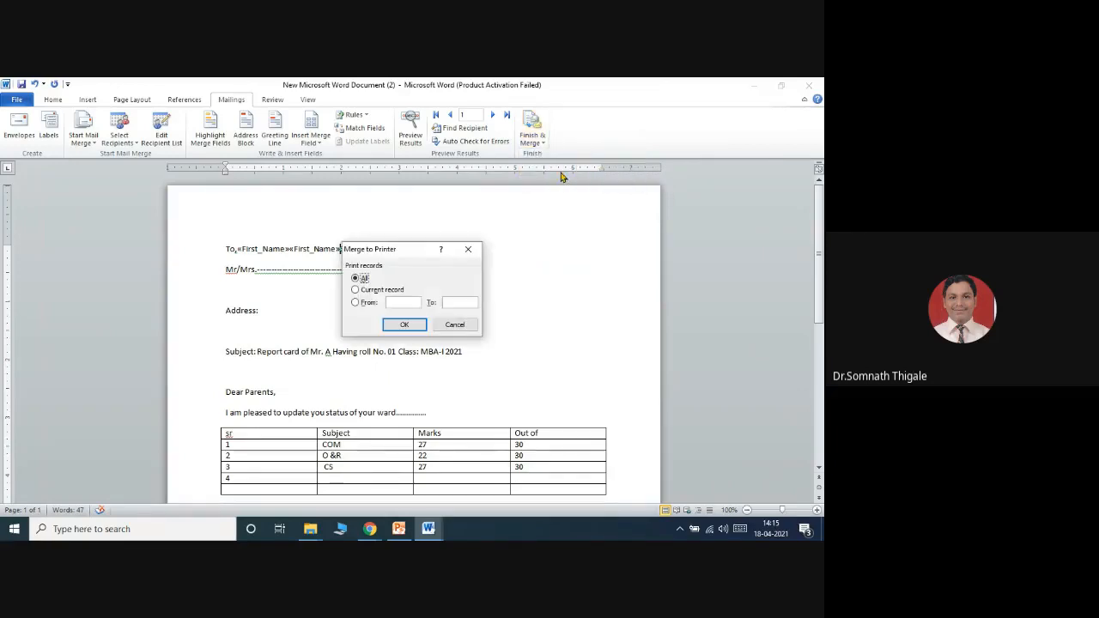
left_click(413, 329)
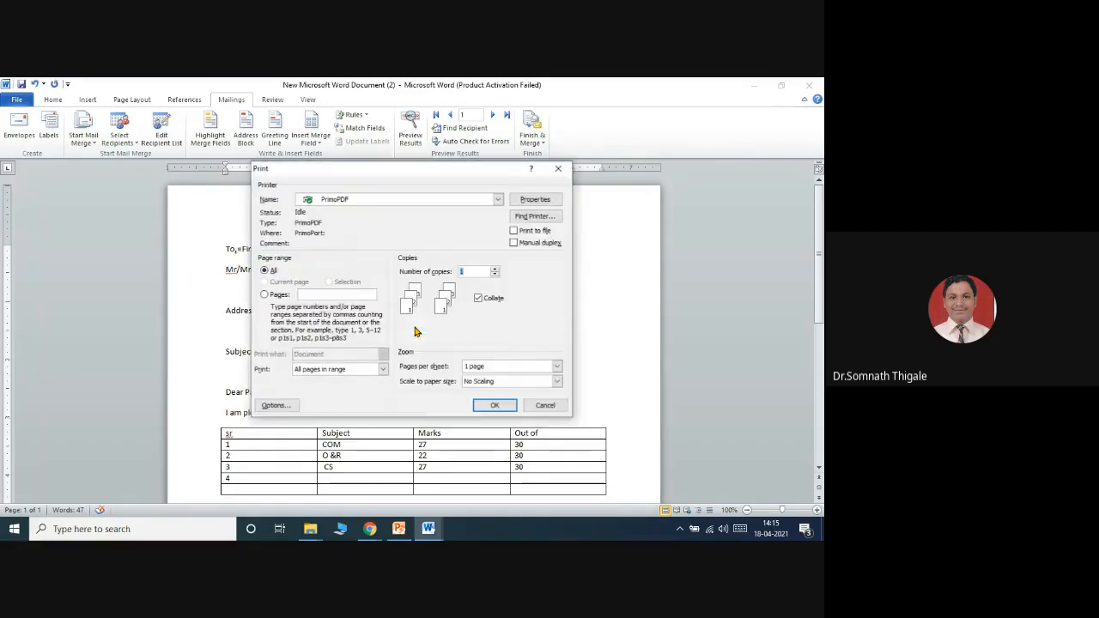
left_click(495, 406)
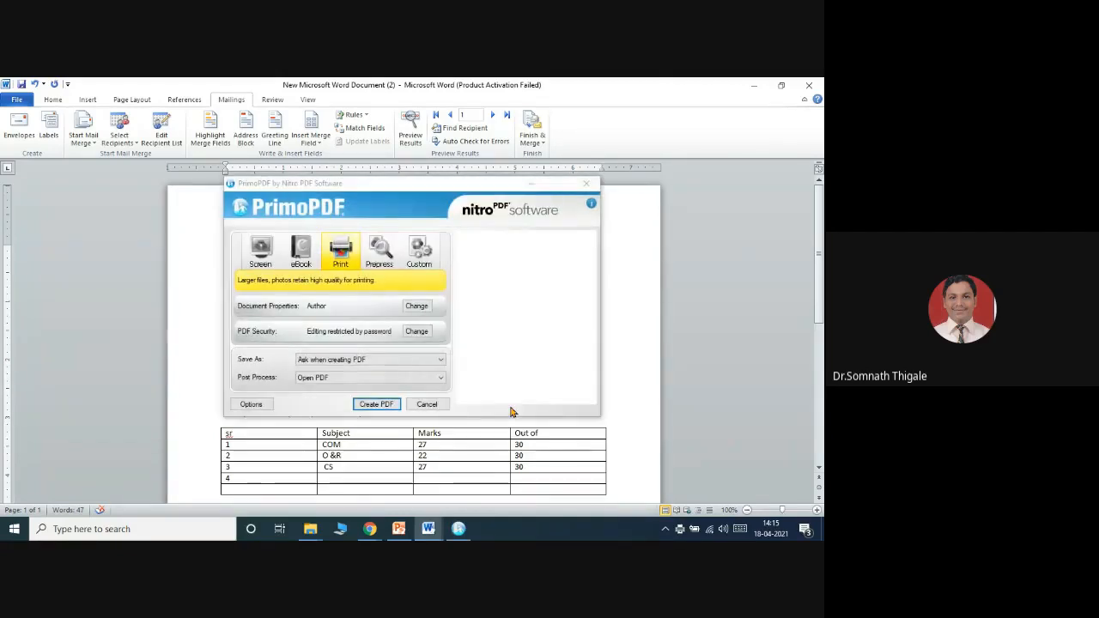
left_click(385, 408)
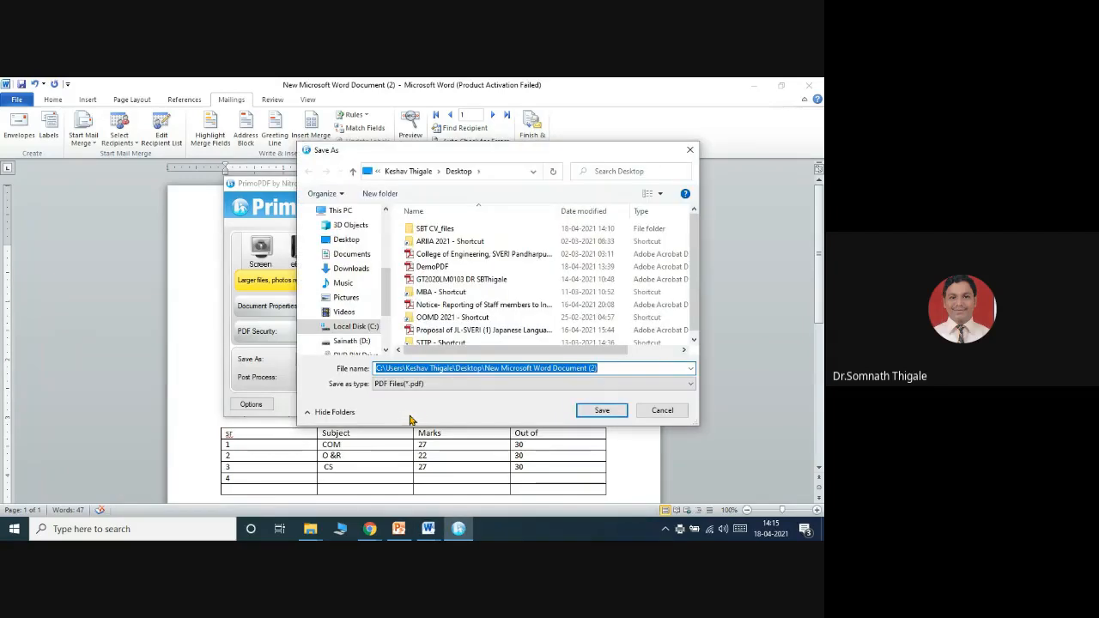
Save the PDF to the Desktop, scroll through the three letters in Adobe Reader, and close it
left_click(601, 411)
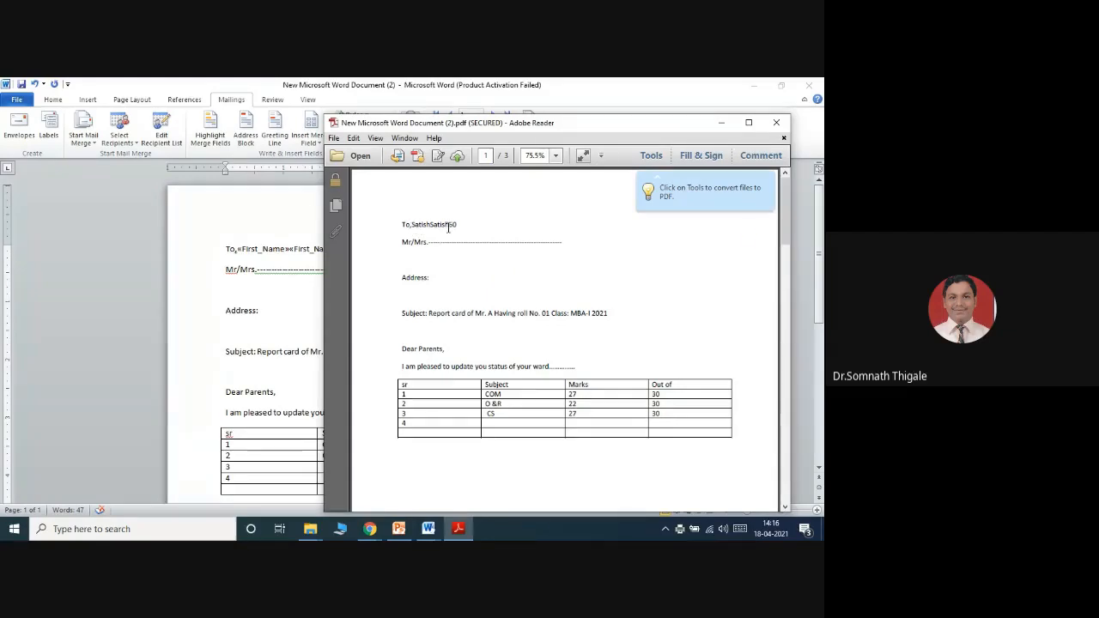
left_click_drag(783, 220, 785, 403)
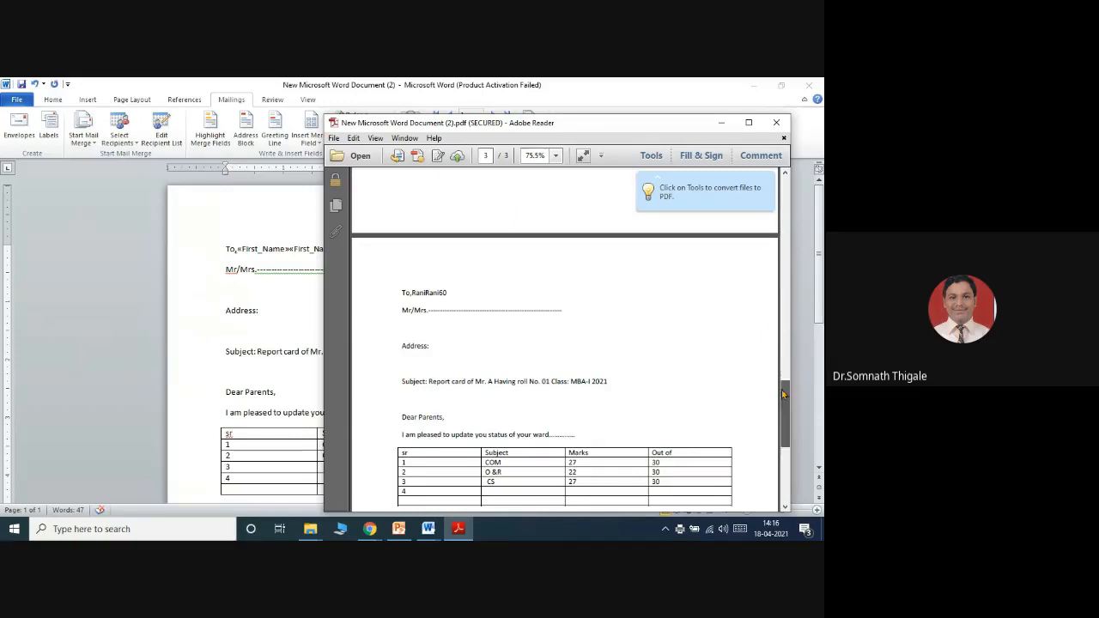
left_click_drag(784, 393, 784, 439)
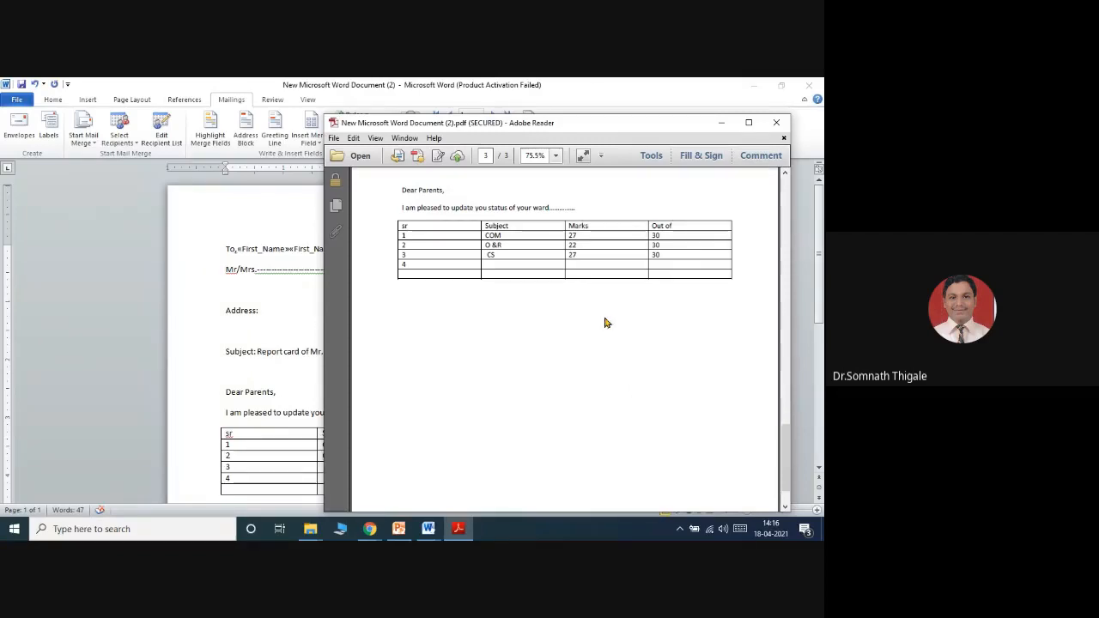
left_click(776, 122)
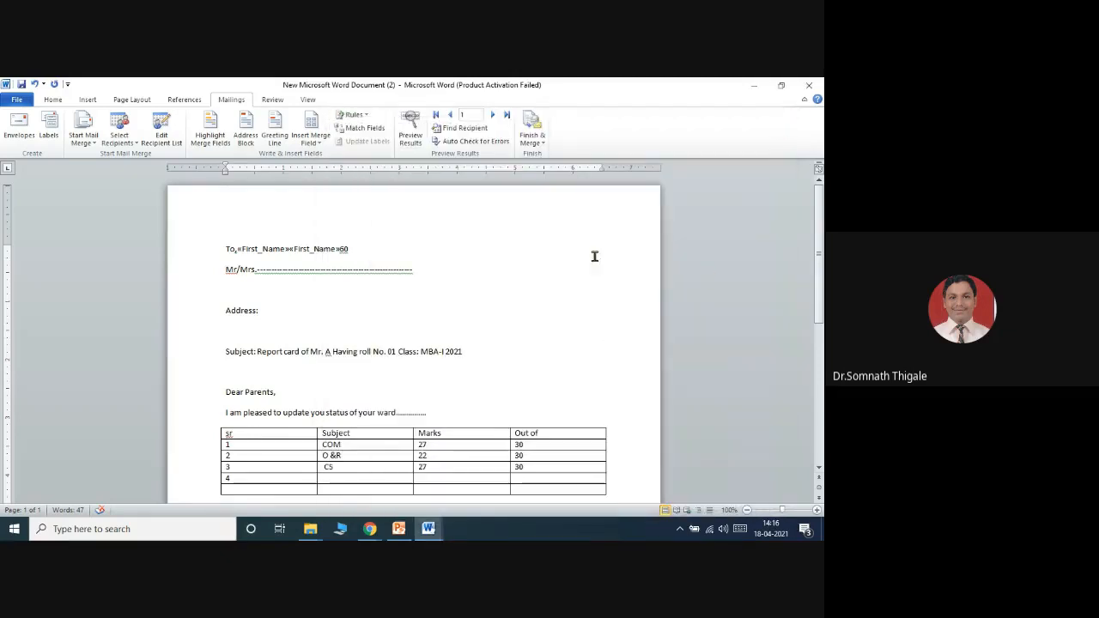
Save the mail-merge letter and show its print settings with PrimoPDF and a page preview
scroll(404, 480, "down", 1)
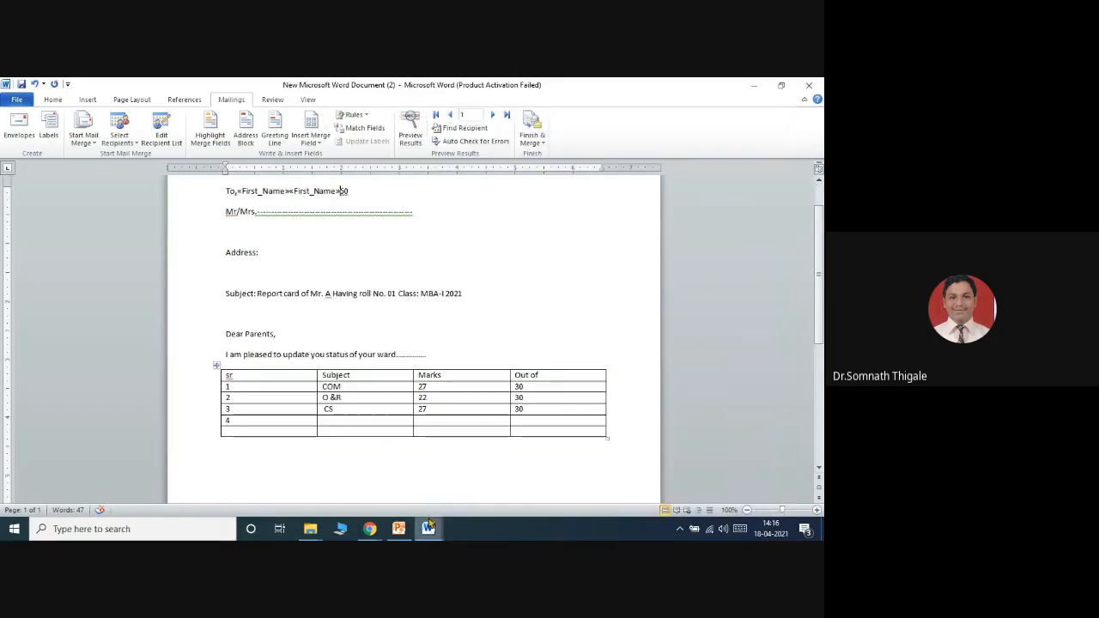
mouse_move(428, 528)
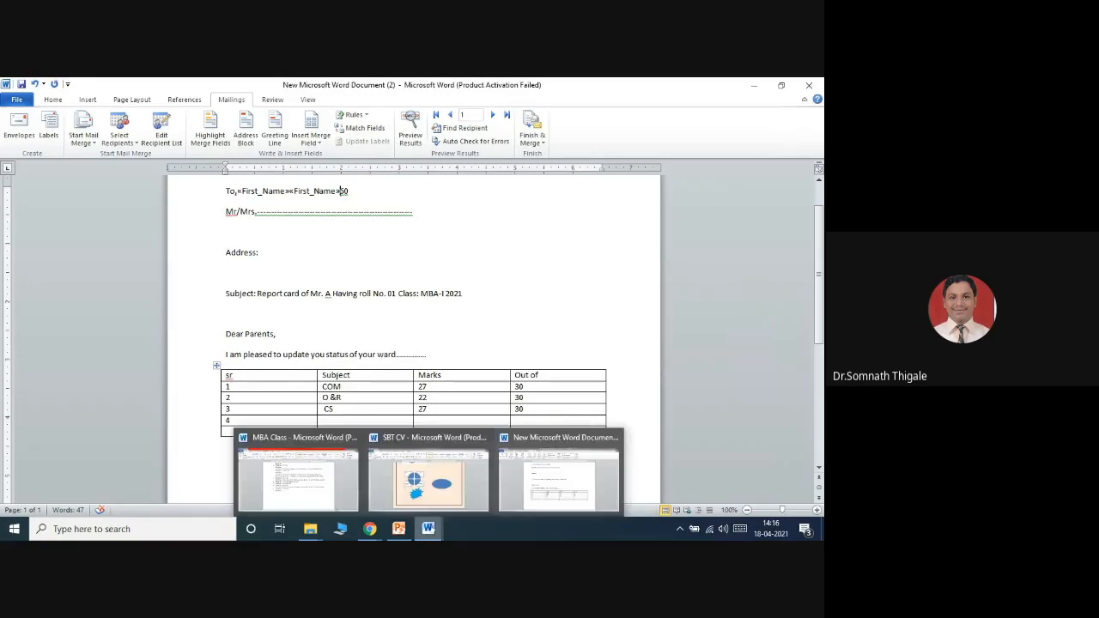
left_click(22, 85)
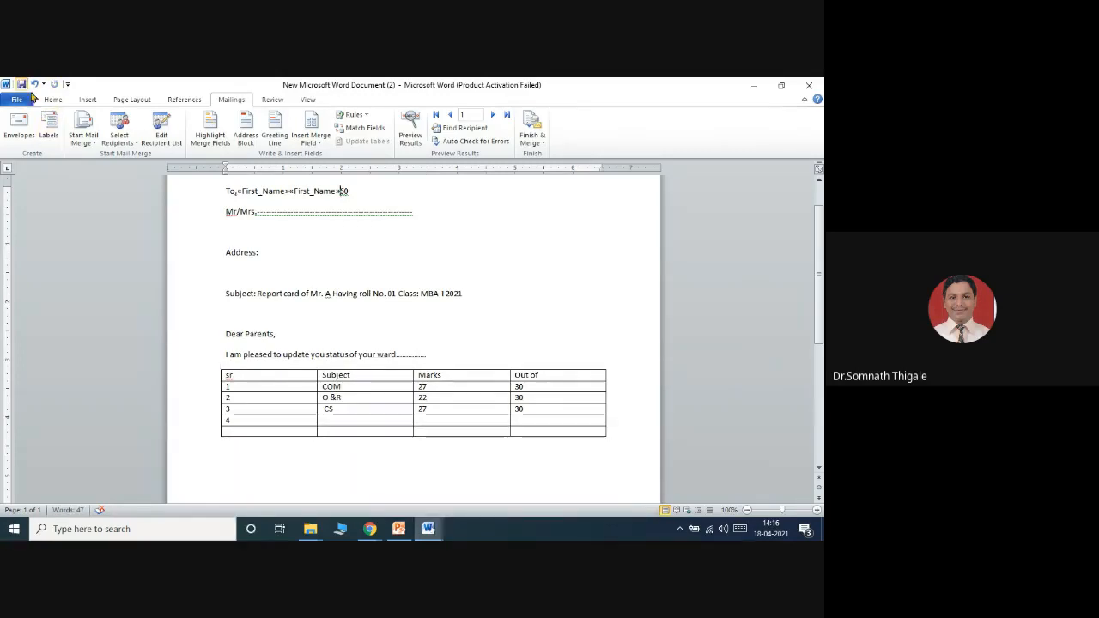
left_click(54, 101)
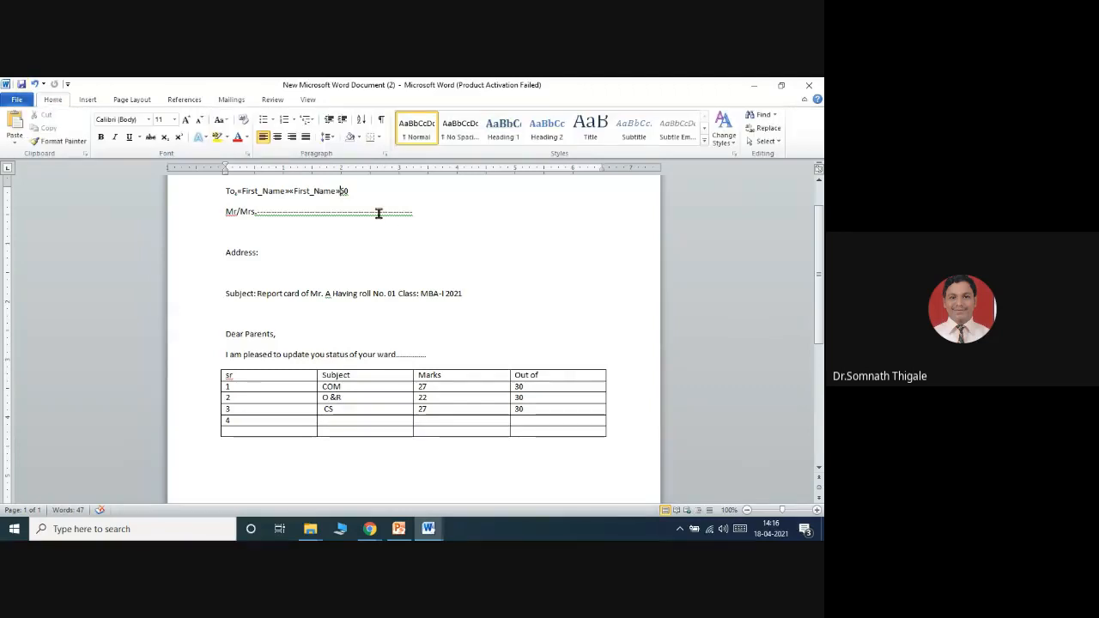
right_click(503, 277)
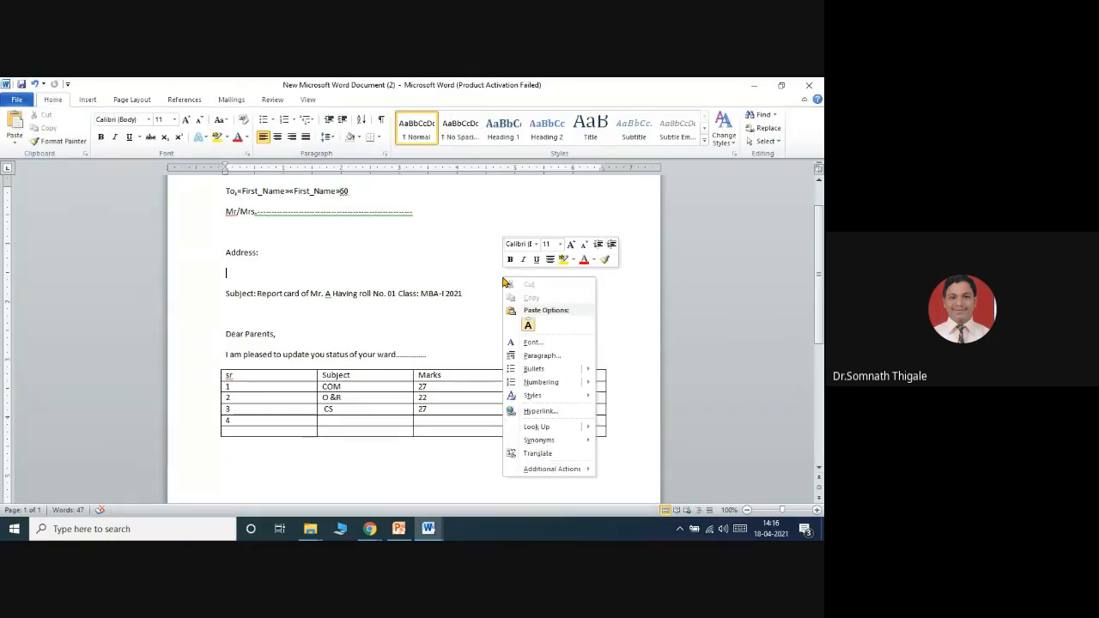
left_click(726, 369)
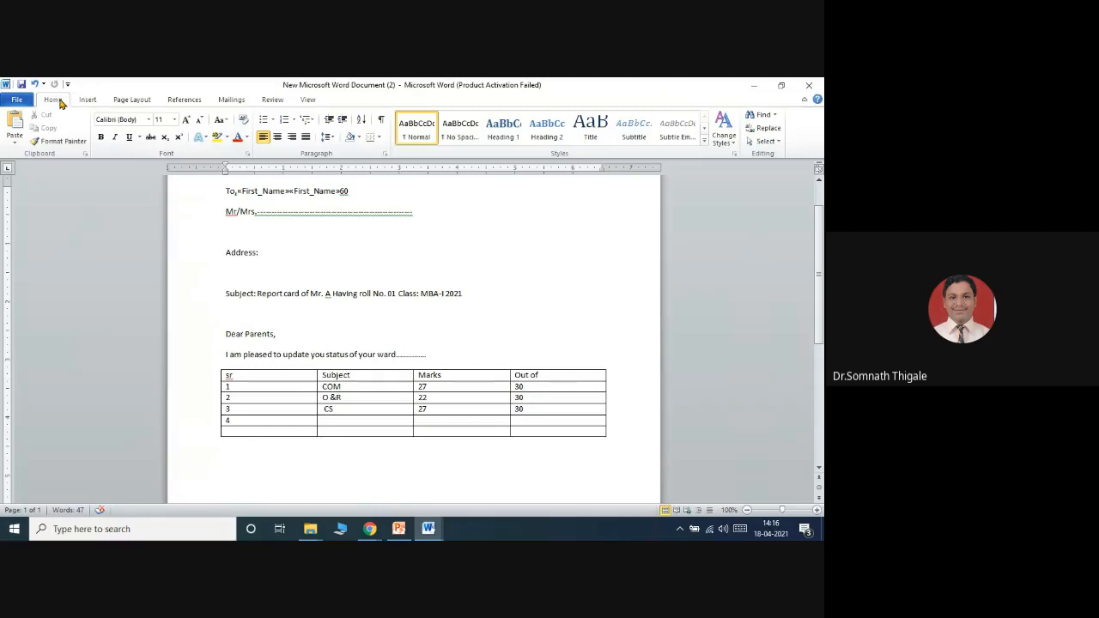
left_click(18, 100)
left_click(28, 265)
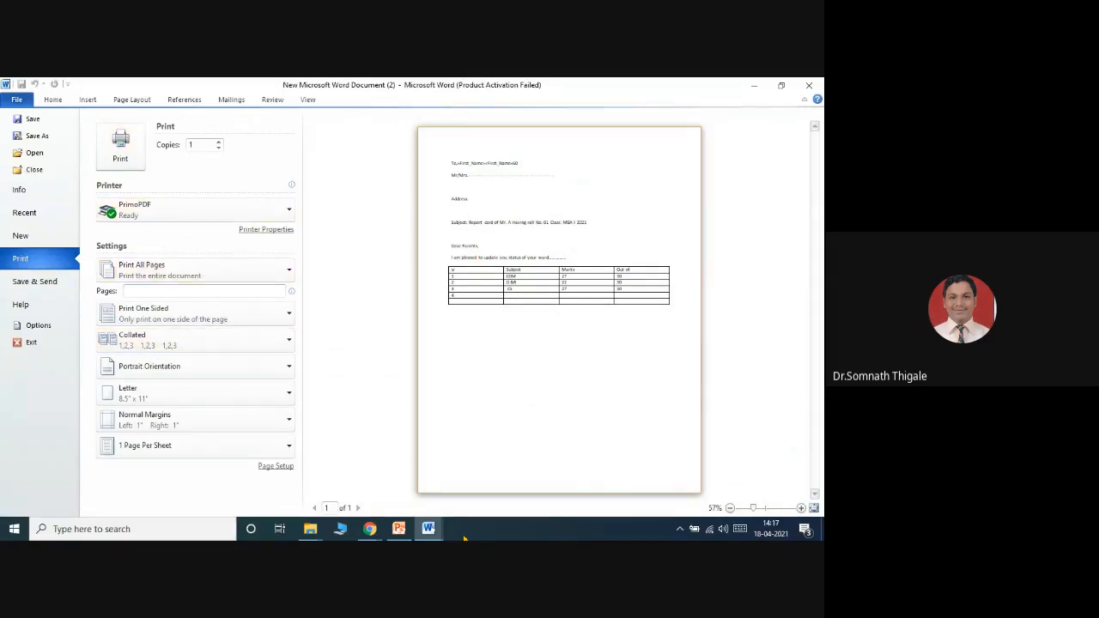
Switch to the SBT CV document and show its print settings
left_click(426, 486)
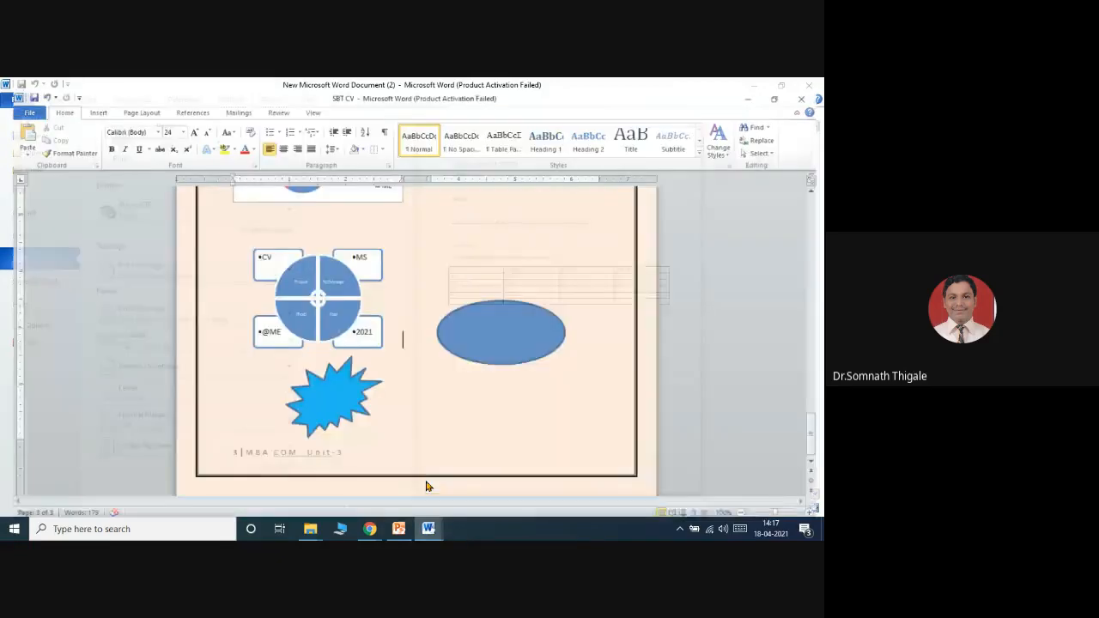
scroll(474, 410, "up", 15)
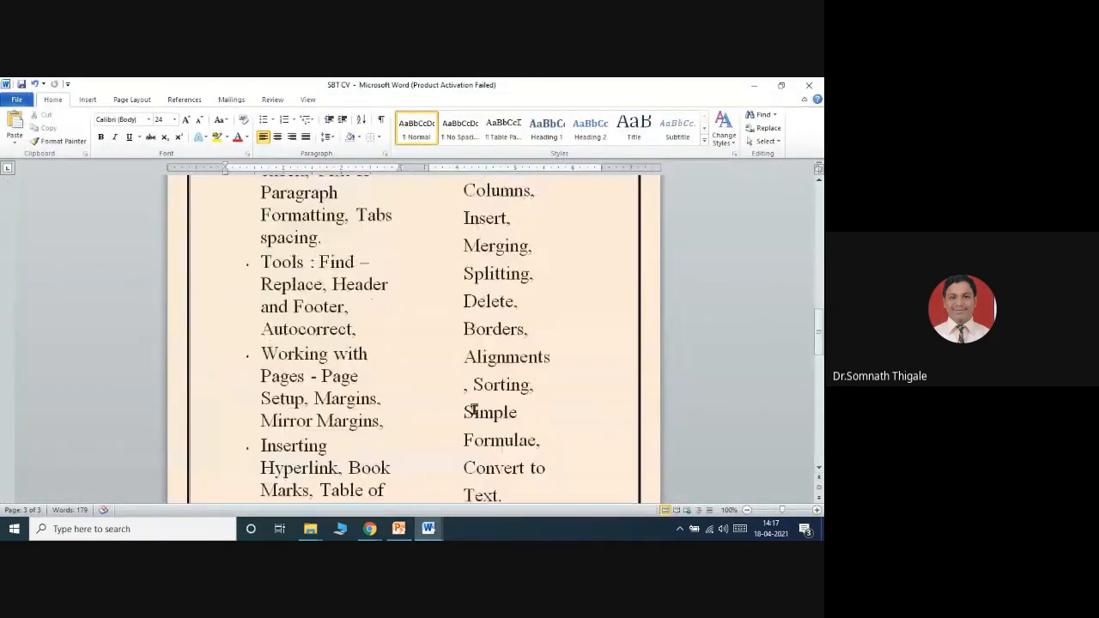
scroll(473, 410, "up", 15)
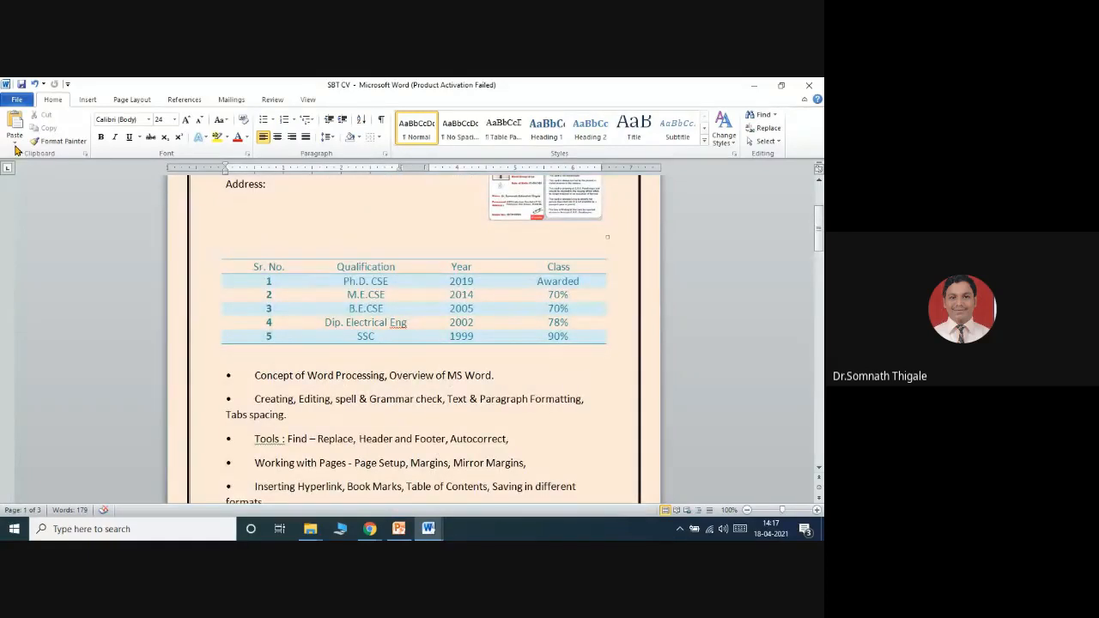
left_click(17, 101)
left_click(38, 267)
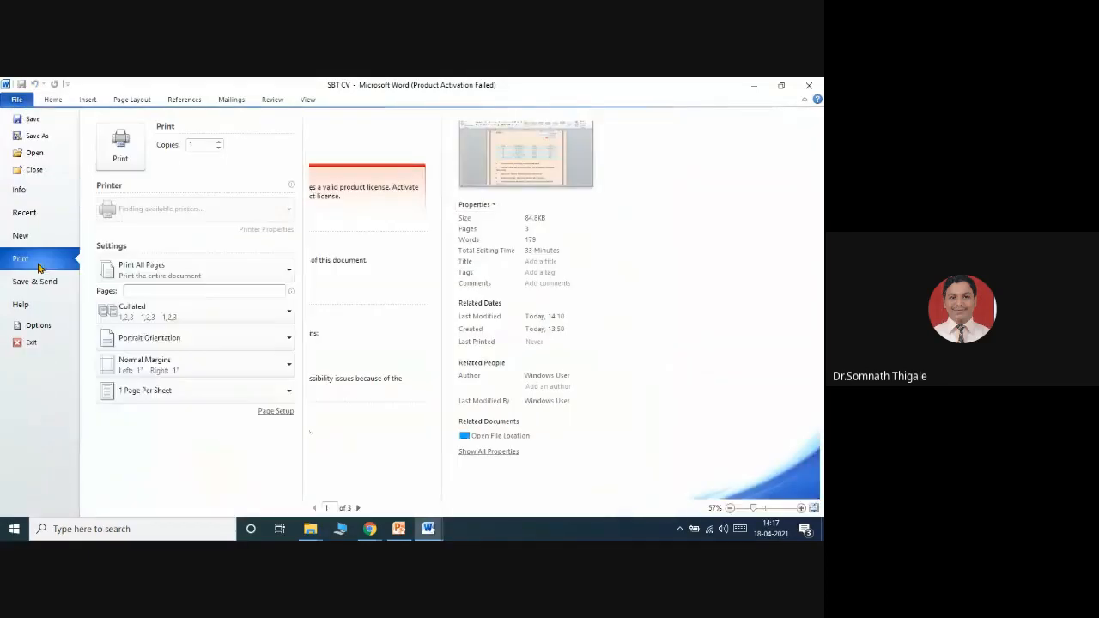
Set the print range to page 3 and open Page Setup
left_click(155, 278)
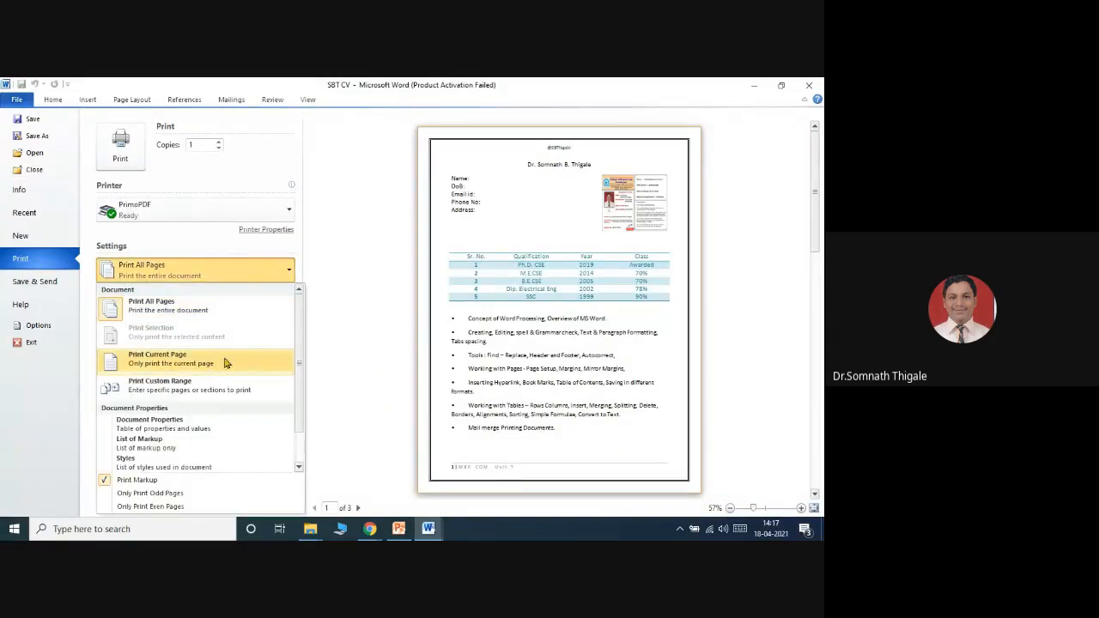
left_click(363, 314)
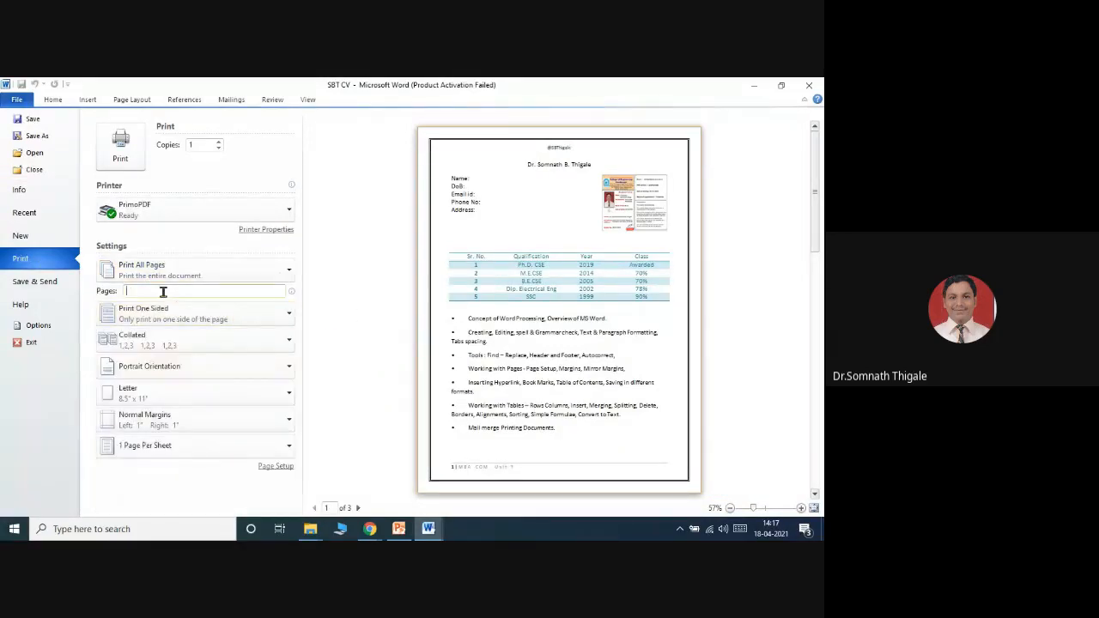
type("1")
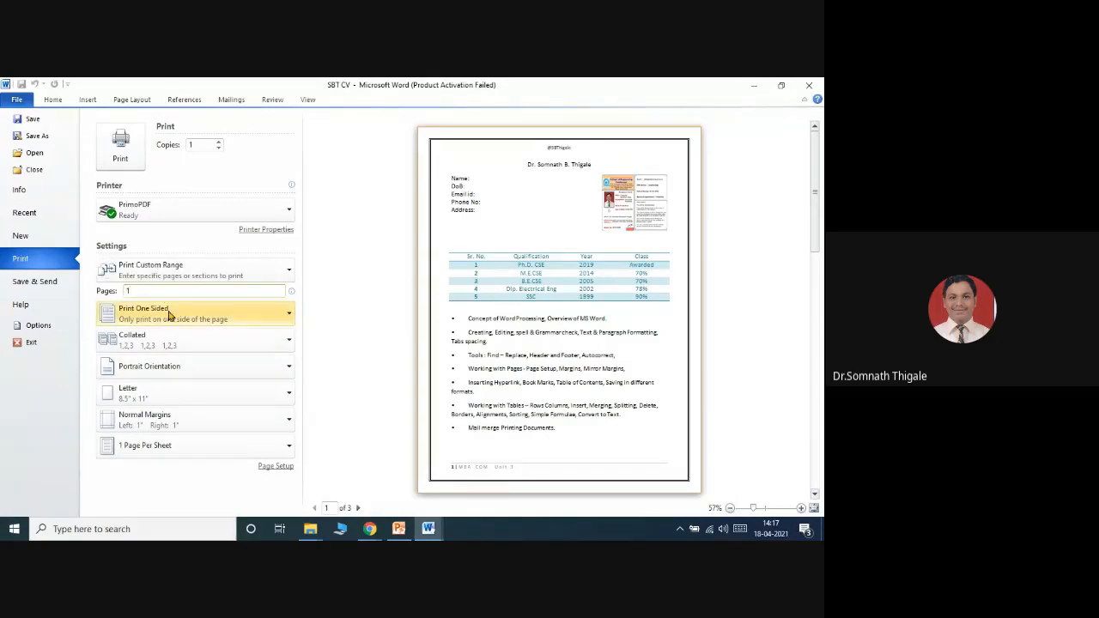
left_click_drag(144, 291, 104, 289)
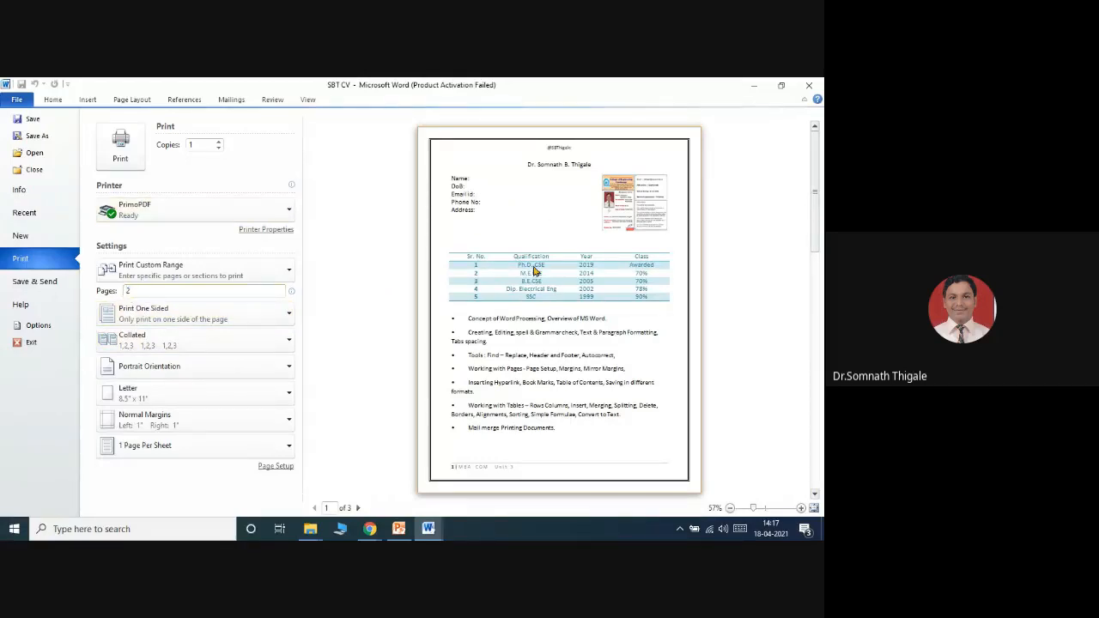
scroll(314, 294, "down", 1)
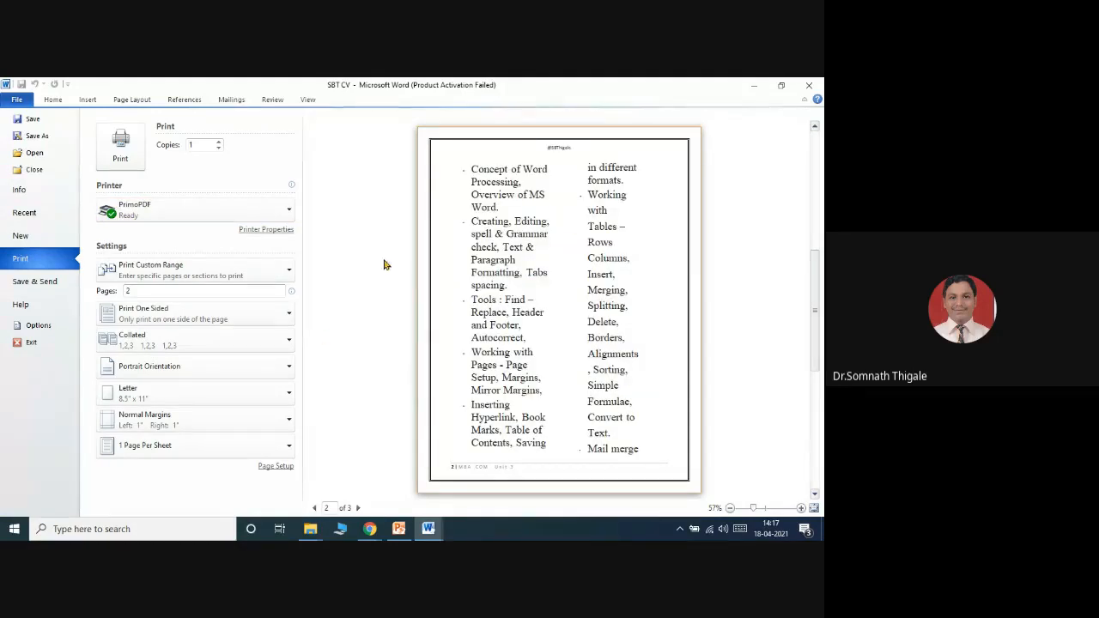
left_click(134, 290)
type("2")
key("BackSpace")
type("3")
left_click(174, 485)
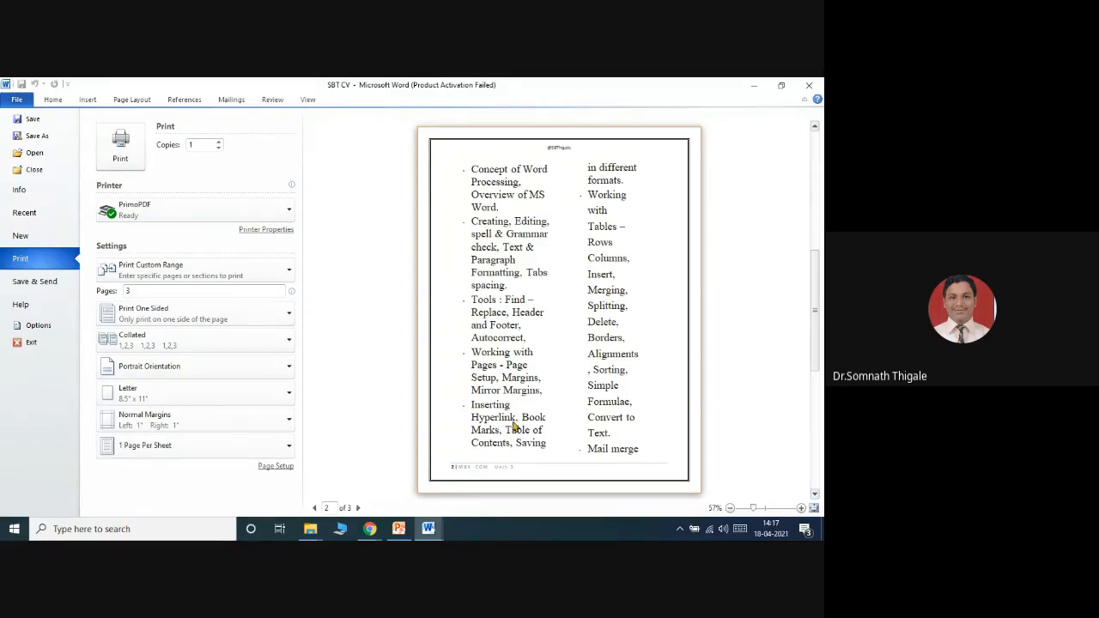
left_click(280, 470)
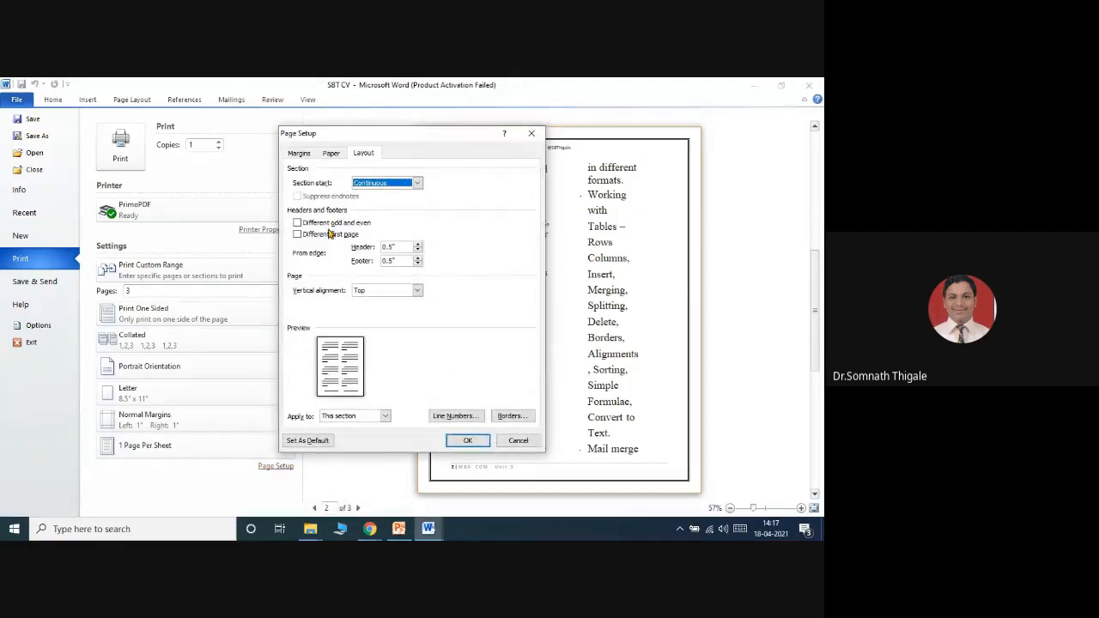
Review the Margins and Paper tabs of Page Setup, then cancel without changes
left_click(300, 154)
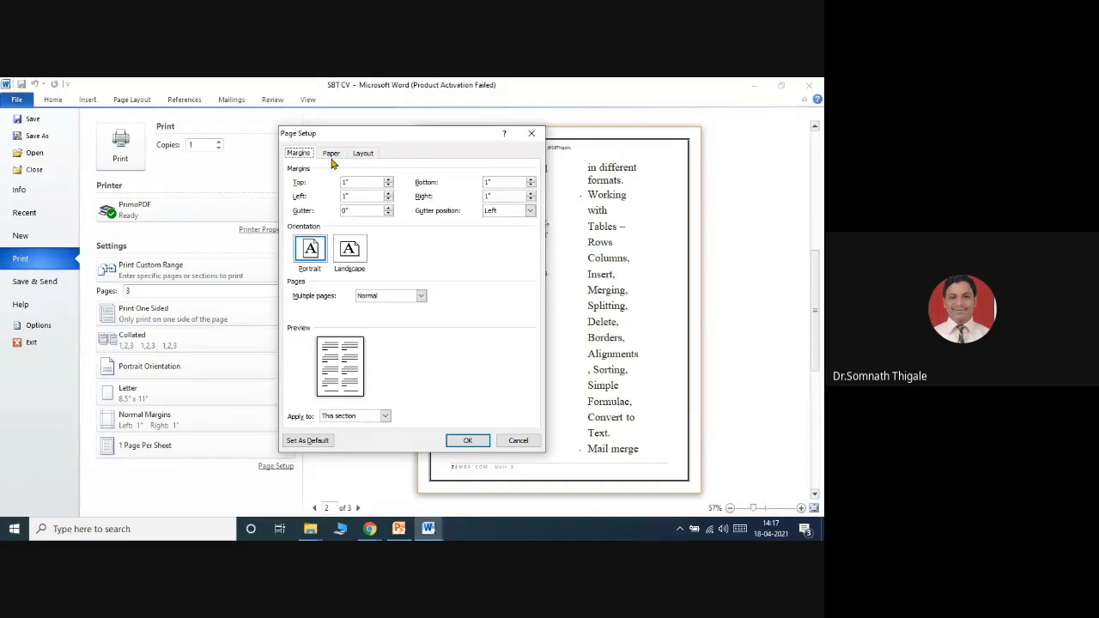
left_click(331, 154)
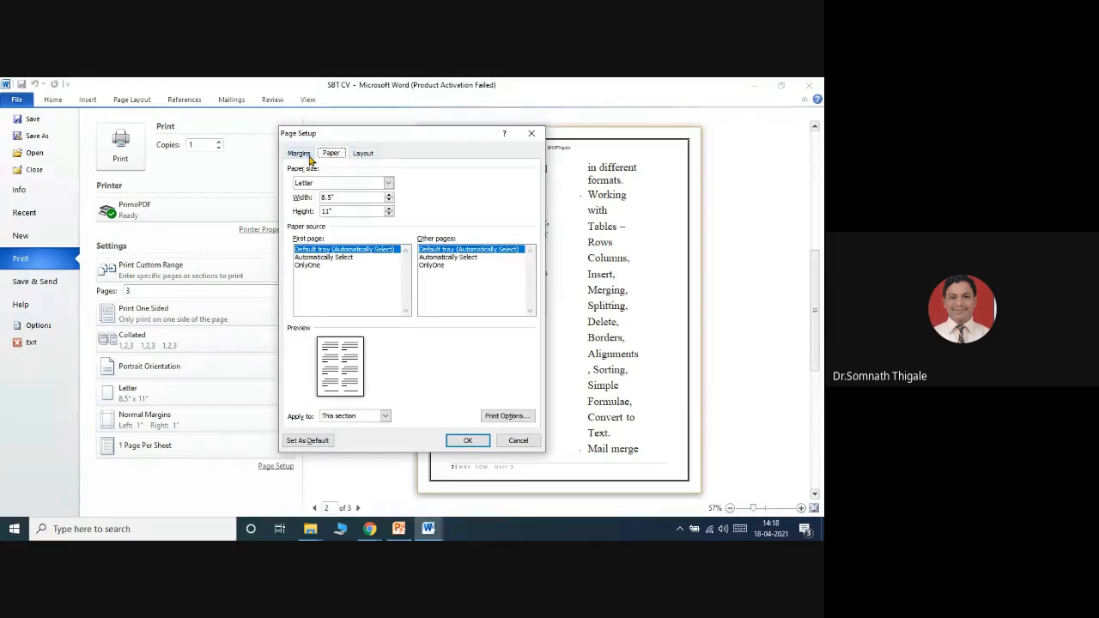
left_click(525, 444)
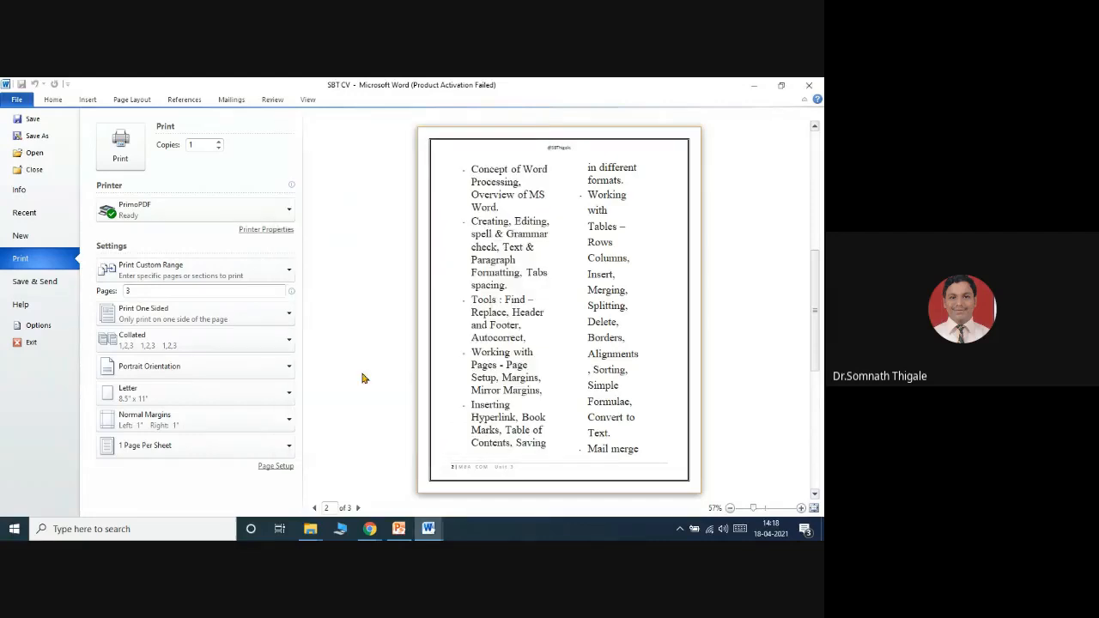
Print page 1 of SBT CV to the PrimoPDF printer
left_click(138, 291)
left_click(285, 211)
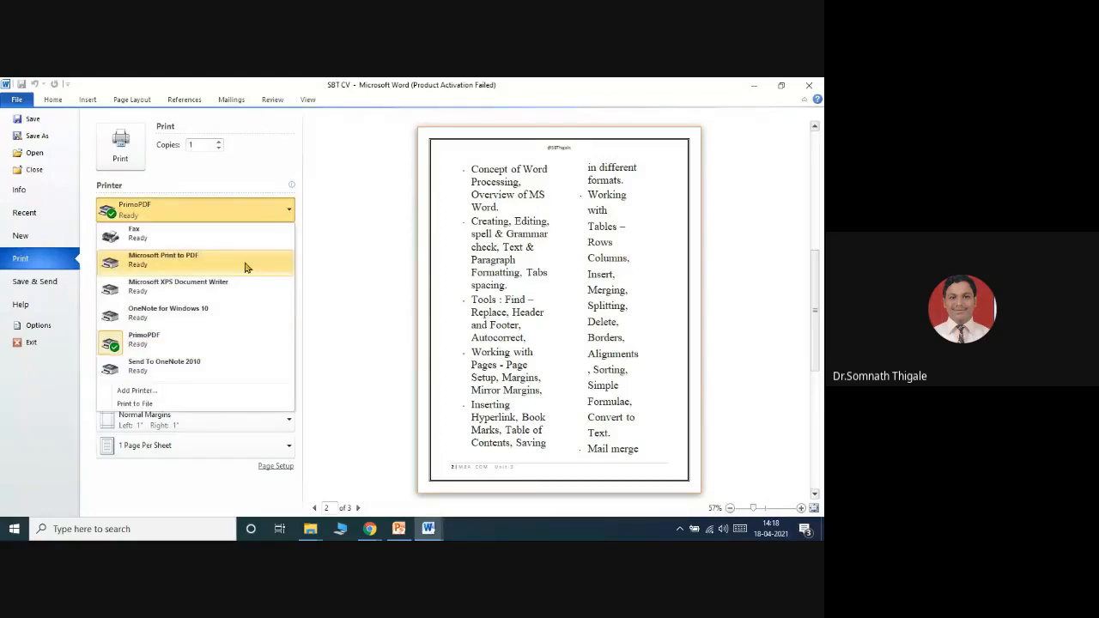
left_click(170, 344)
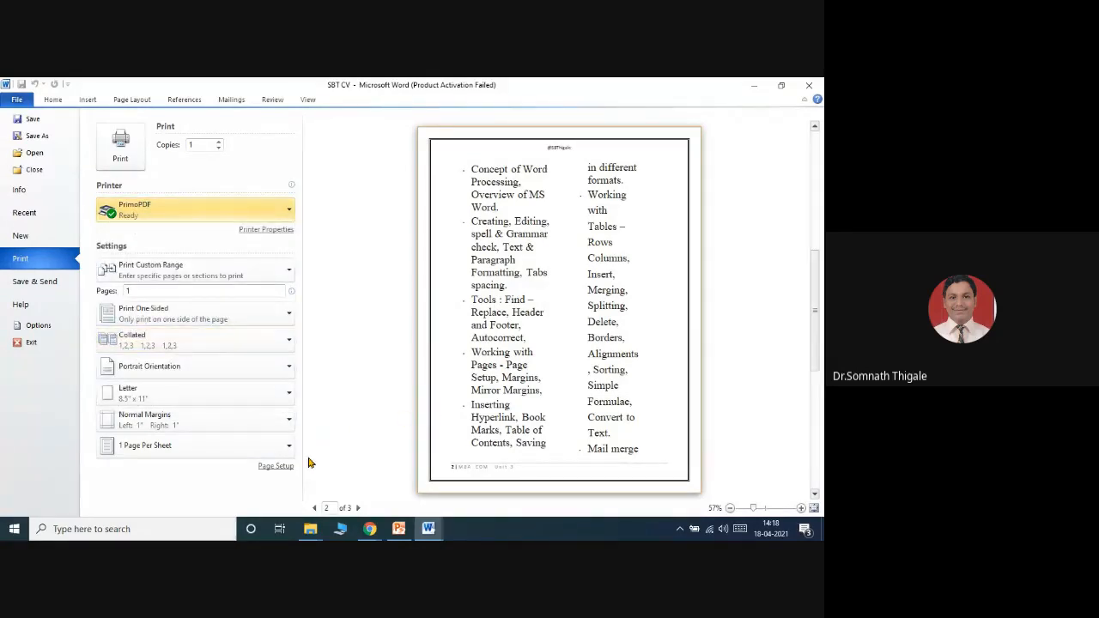
left_click(124, 157)
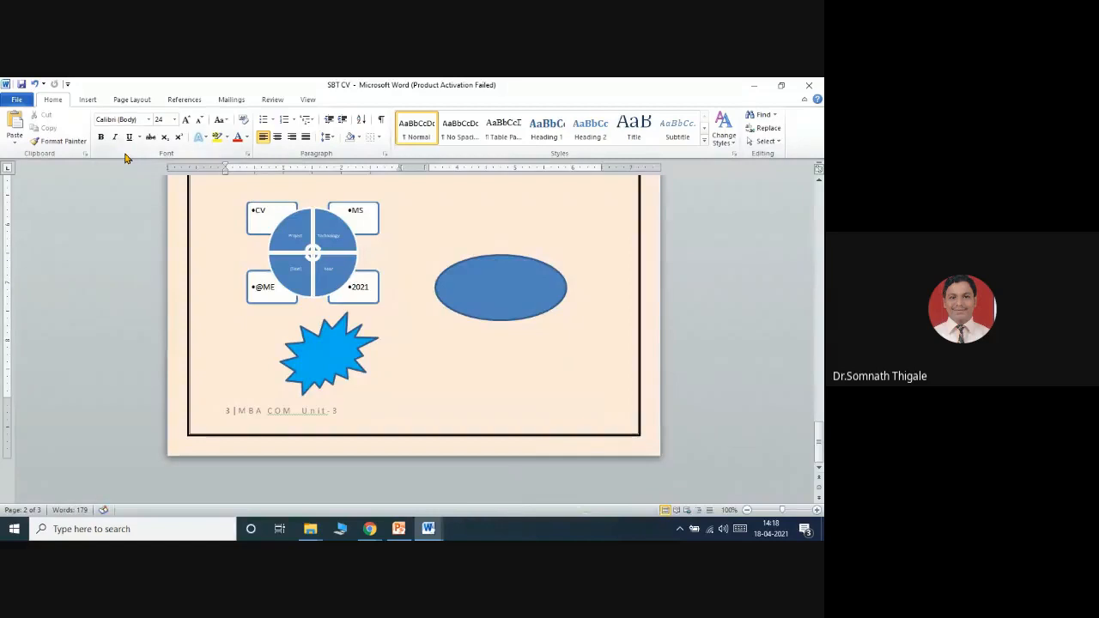
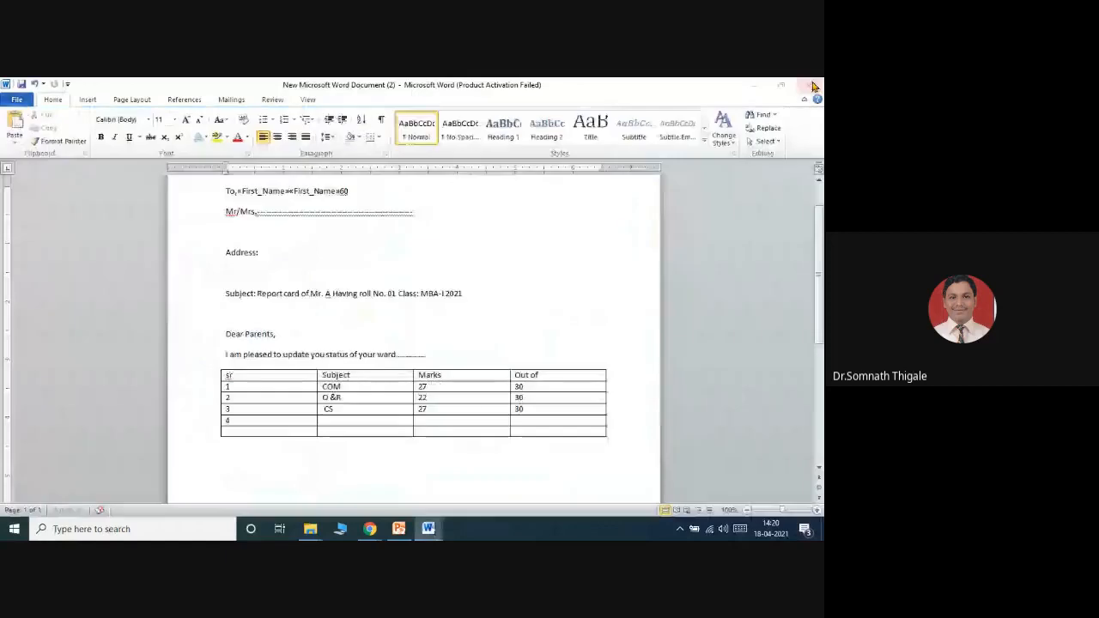
Close the report card letter document, bringing the SBT CV document back into view
left_click(374, 318)
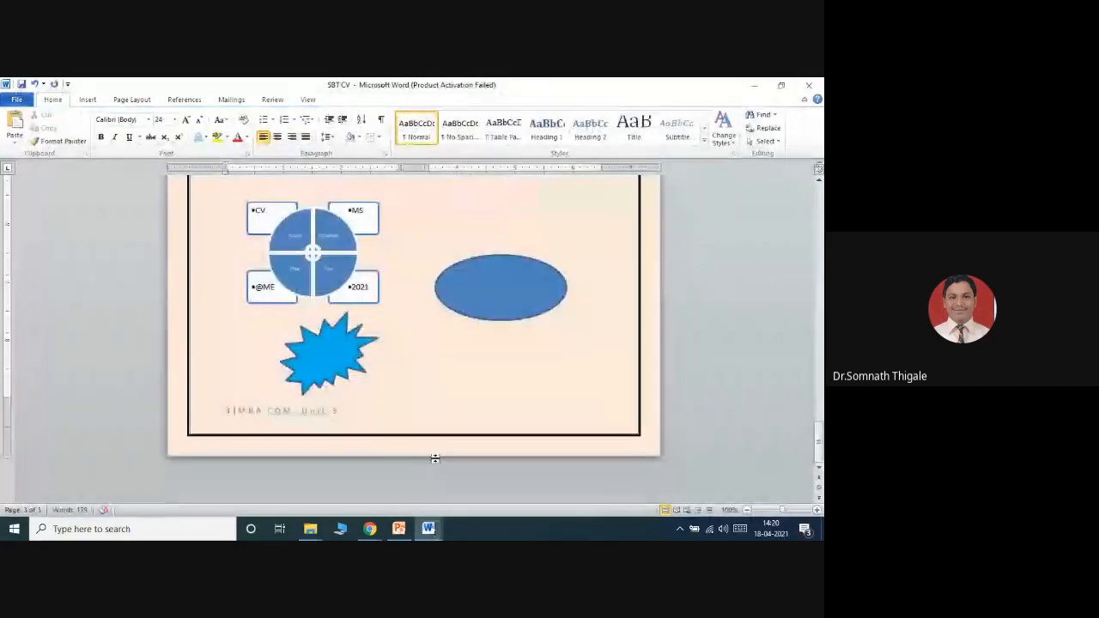
Create a new blank document, Document1, from the File menu's New page
scroll(625, 322, "up", 3)
scroll(624, 322, "up", 3)
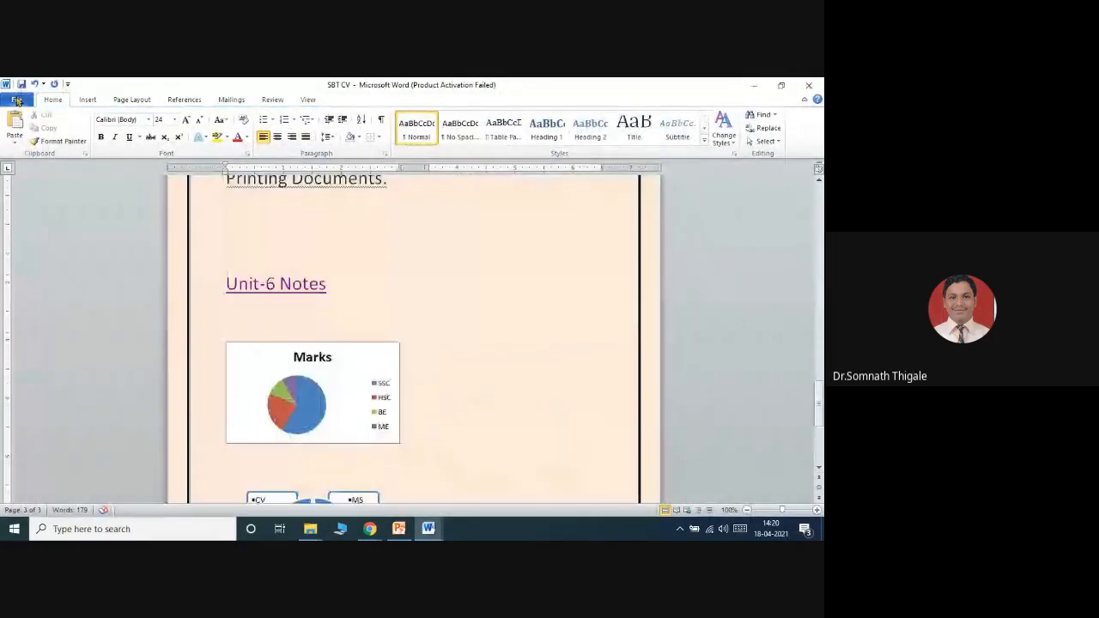
left_click(17, 101)
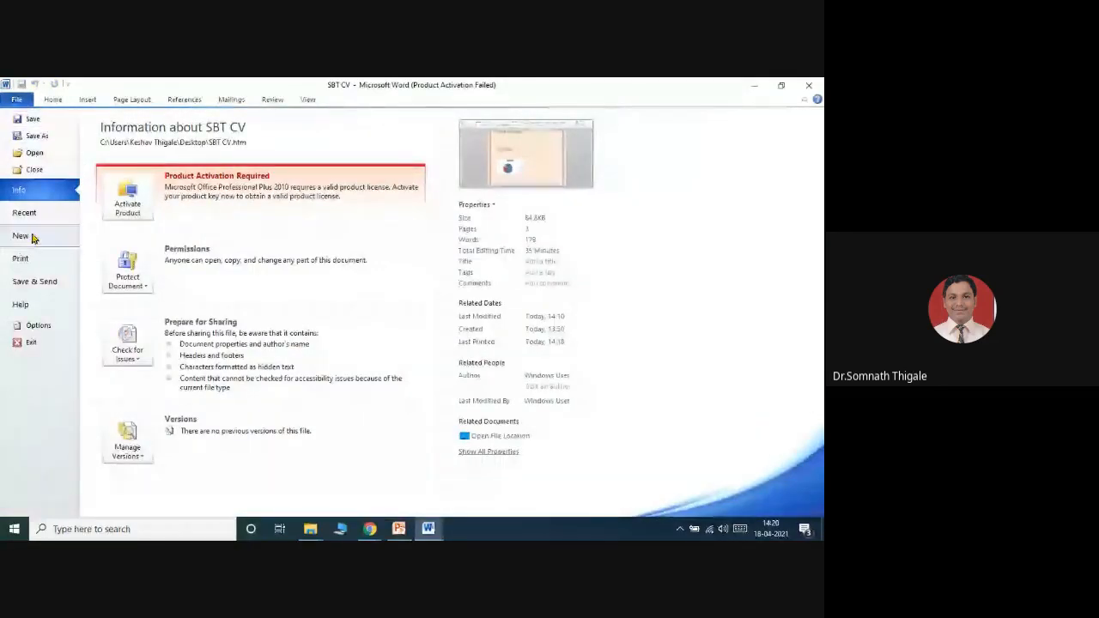
left_click(20, 236)
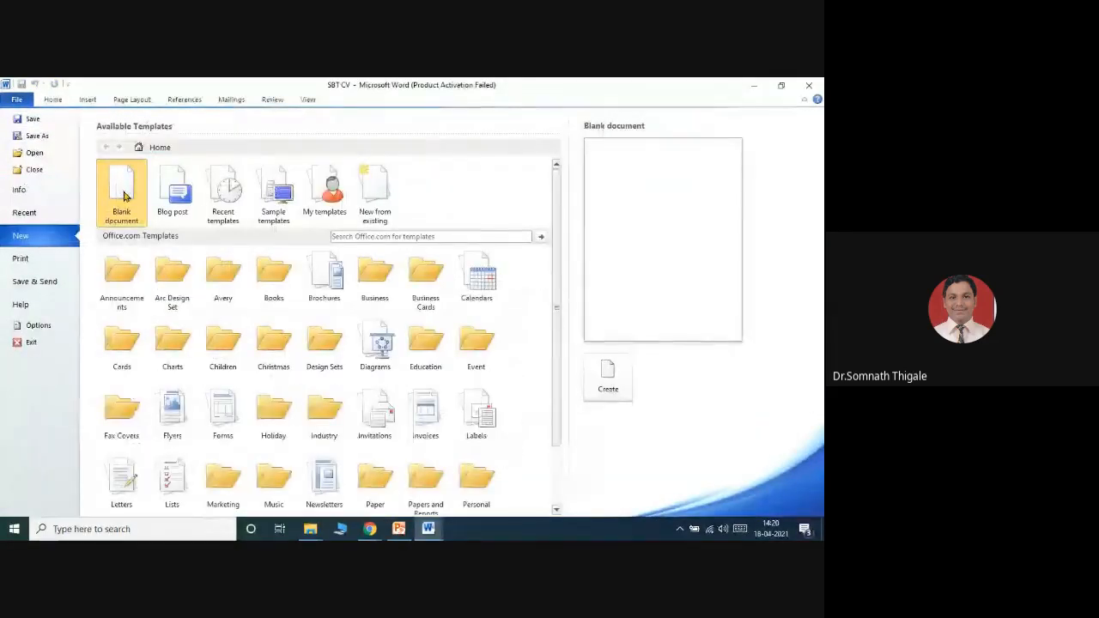
double_click(124, 197)
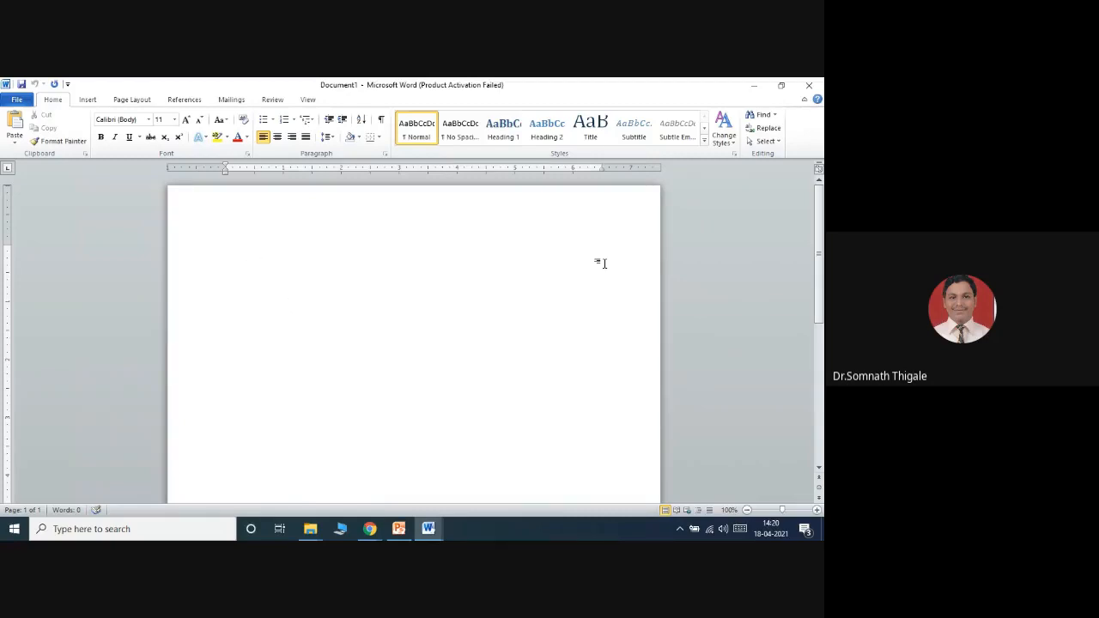
Change the top margin to 1.5 inches in Custom Margins, leaving the other margins at 1 inch
left_click(86, 102)
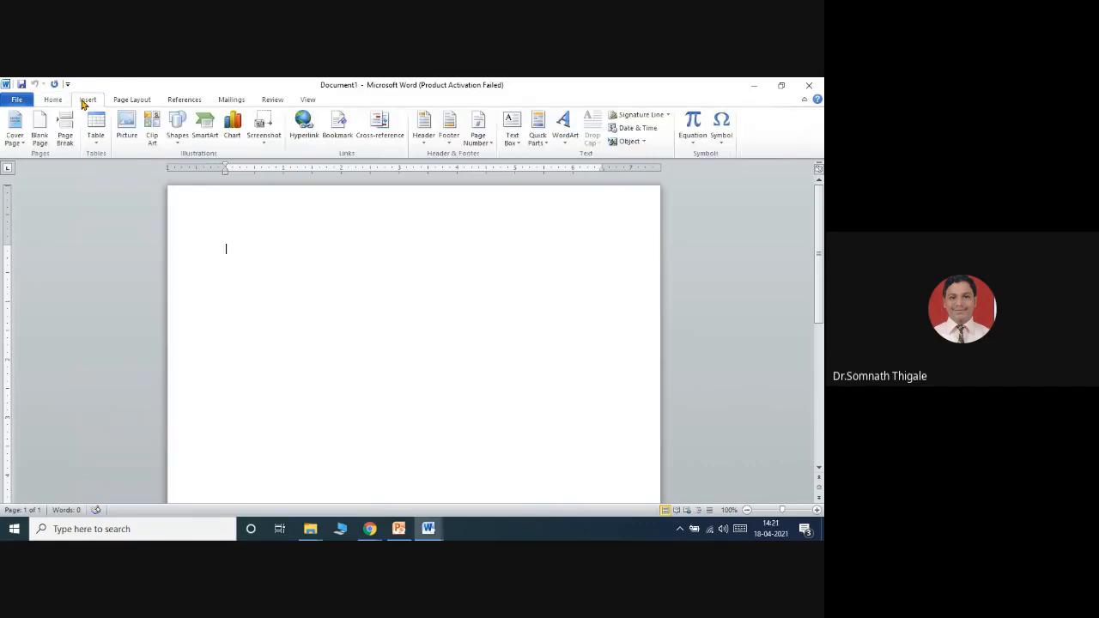
left_click(131, 101)
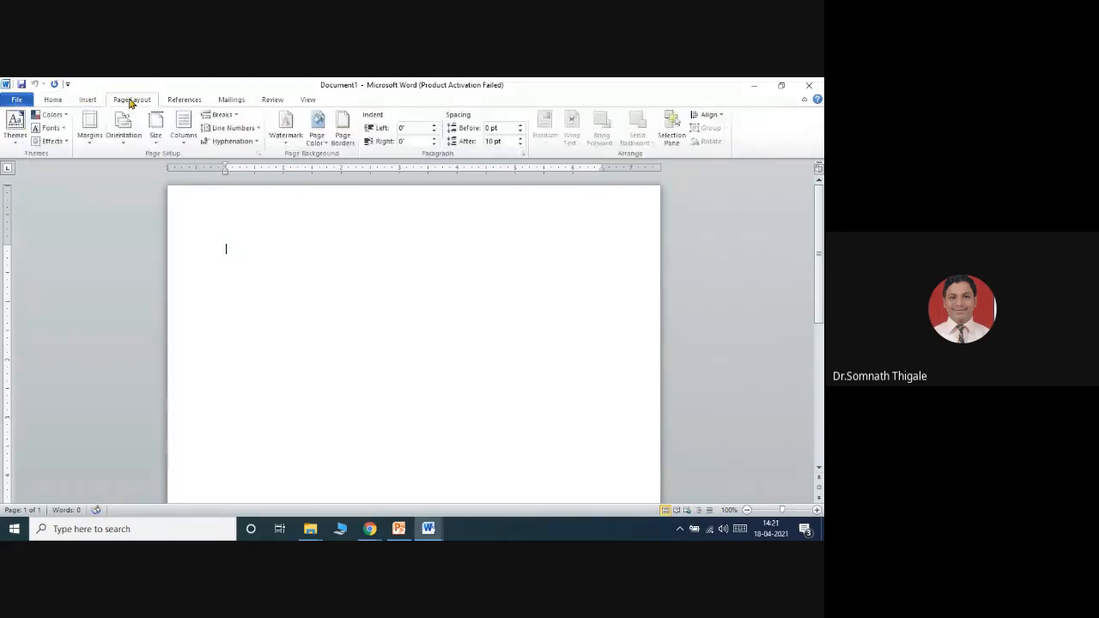
left_click(90, 138)
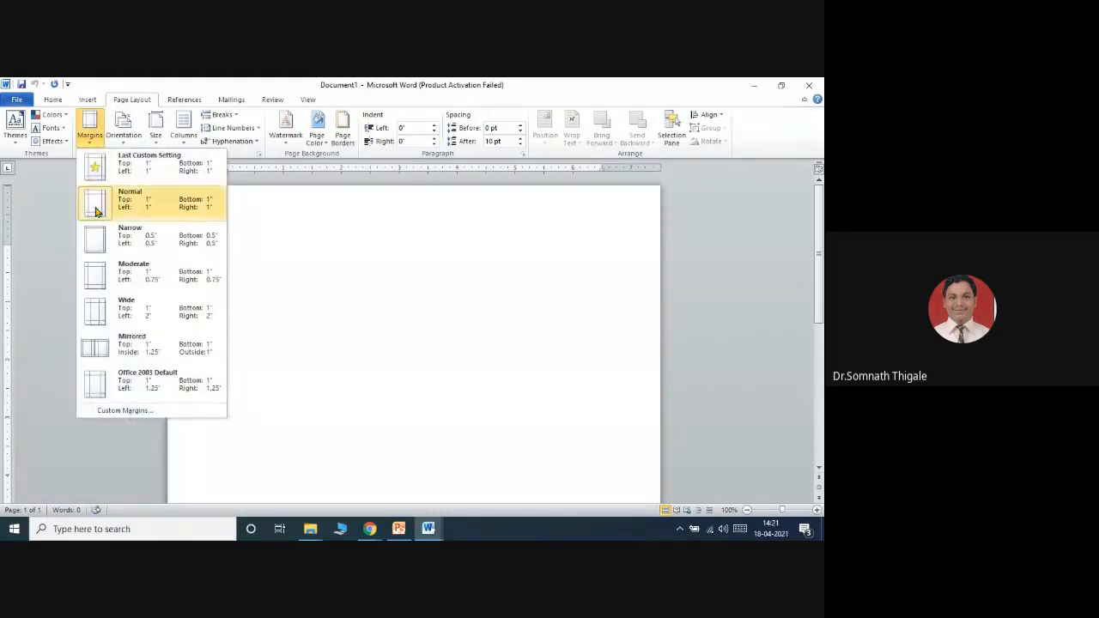
left_click(153, 412)
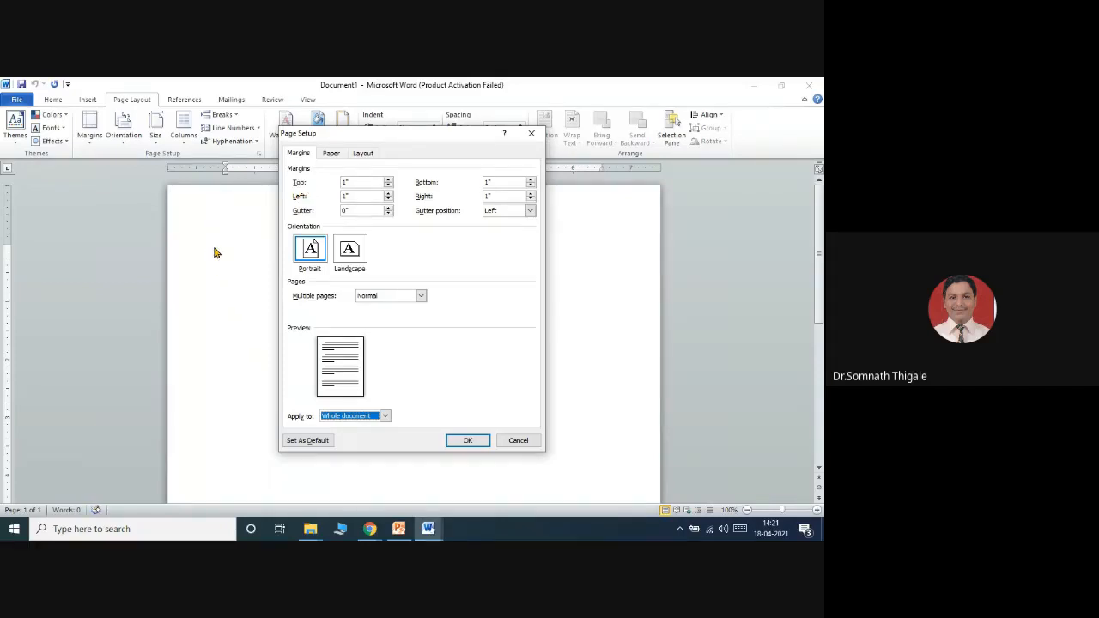
left_click(356, 182)
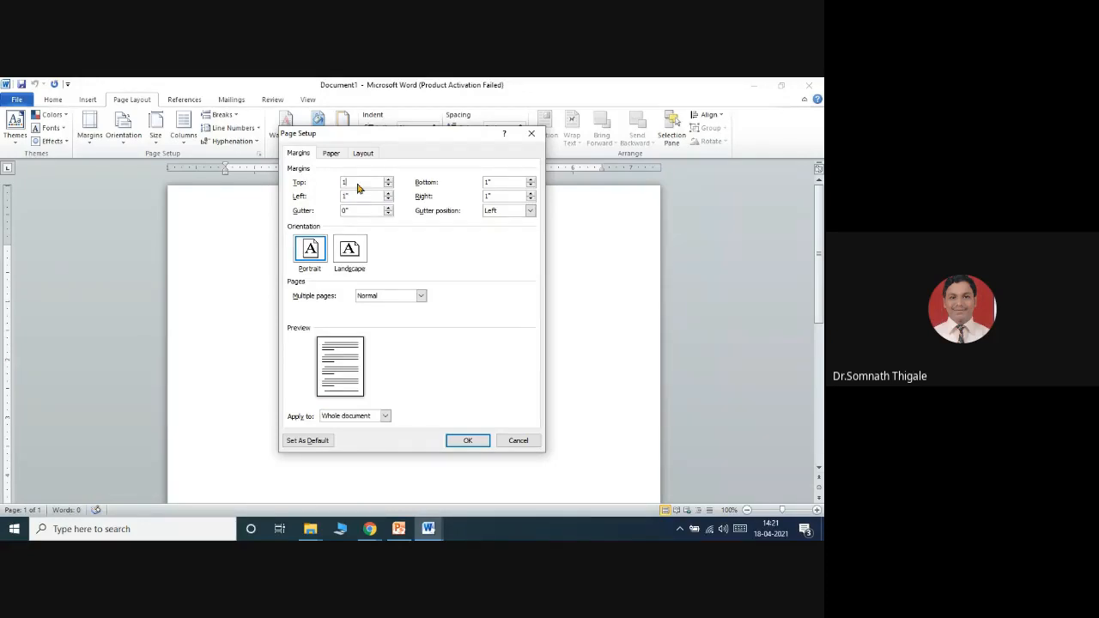
type("5")
left_click(473, 440)
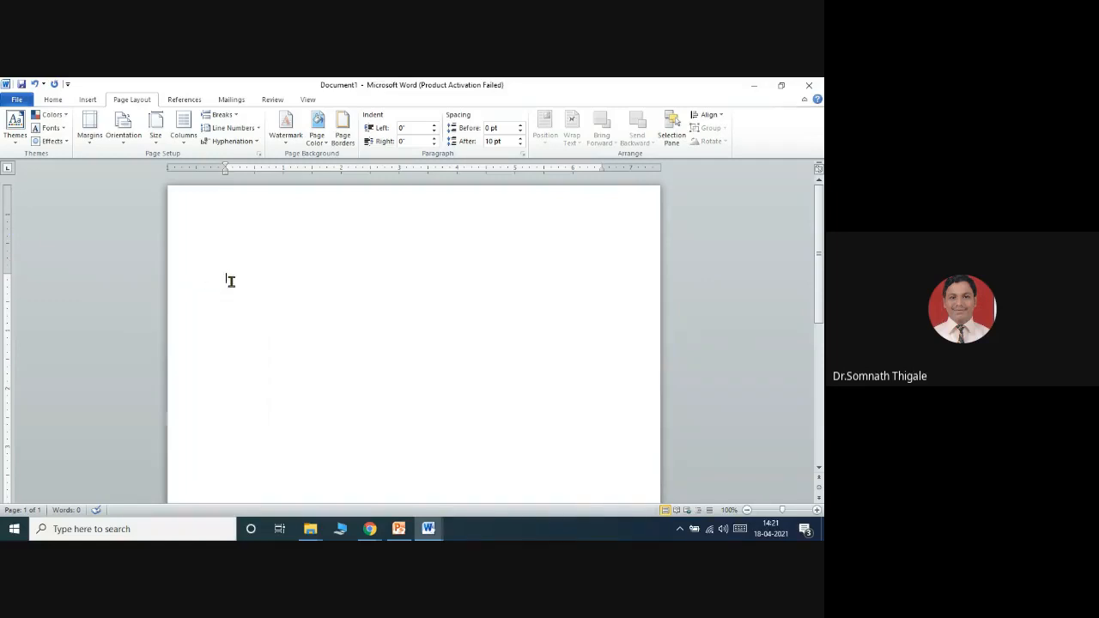
Drag the top margin down on the vertical ruler to about 1.69 inches
mouse_move(5, 273)
left_mouse_down()
mouse_move(5, 232)
mouse_move(5, 284)
left_mouse_up()
left_click(226, 165)
left_click(226, 165)
Set the left margin to 1.5 inches through Custom Margins
left_click(90, 141)
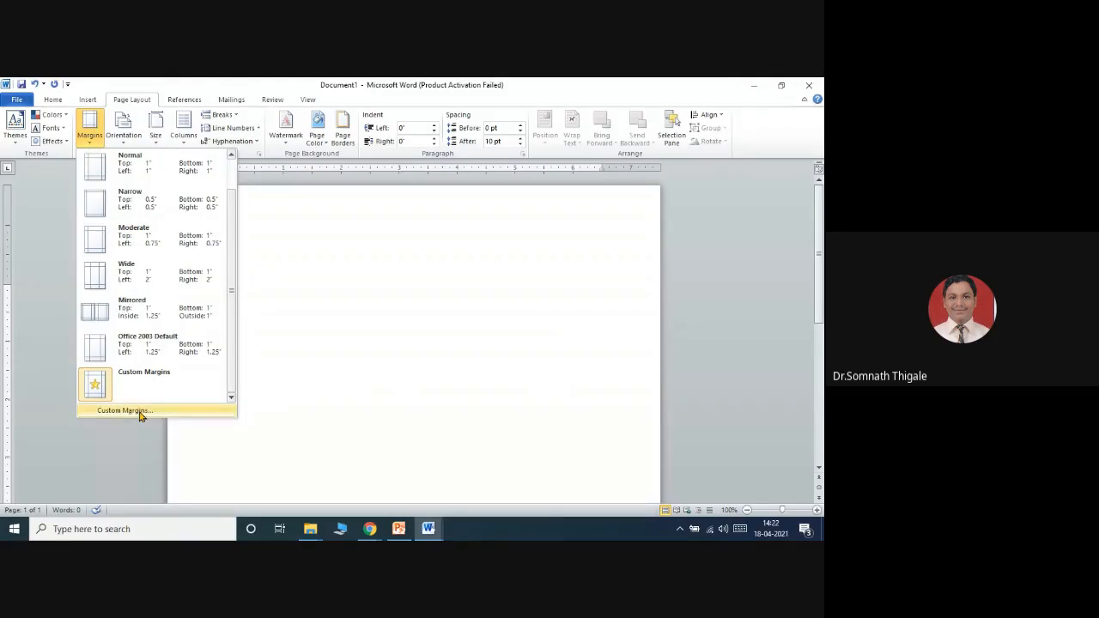
left_click(124, 410)
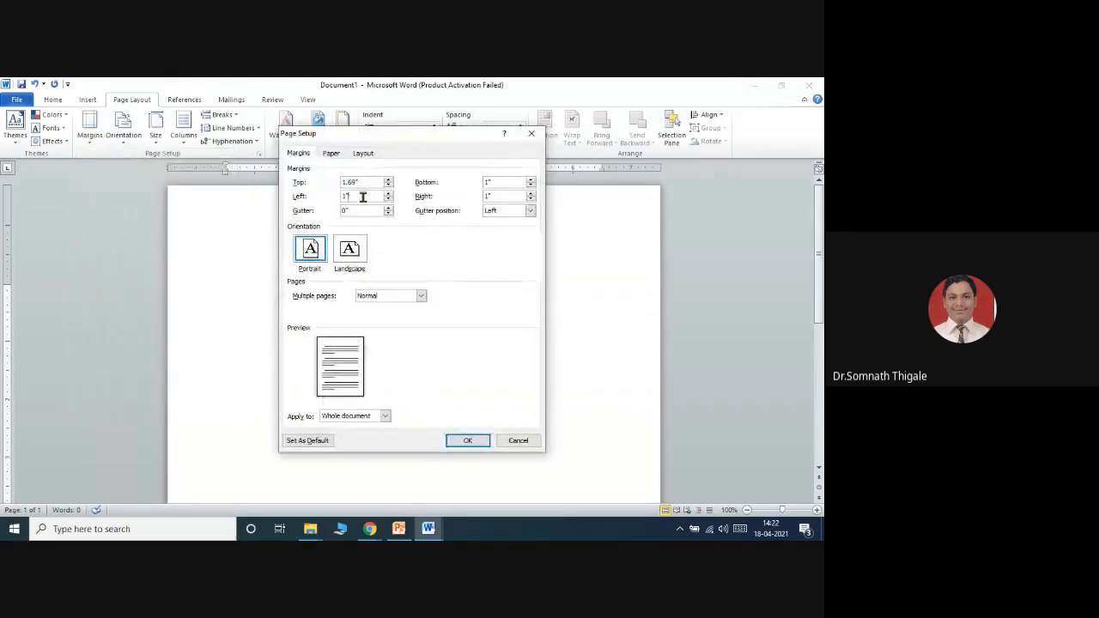
left_click_drag(363, 197, 334, 202)
type("1")
left_click(479, 443)
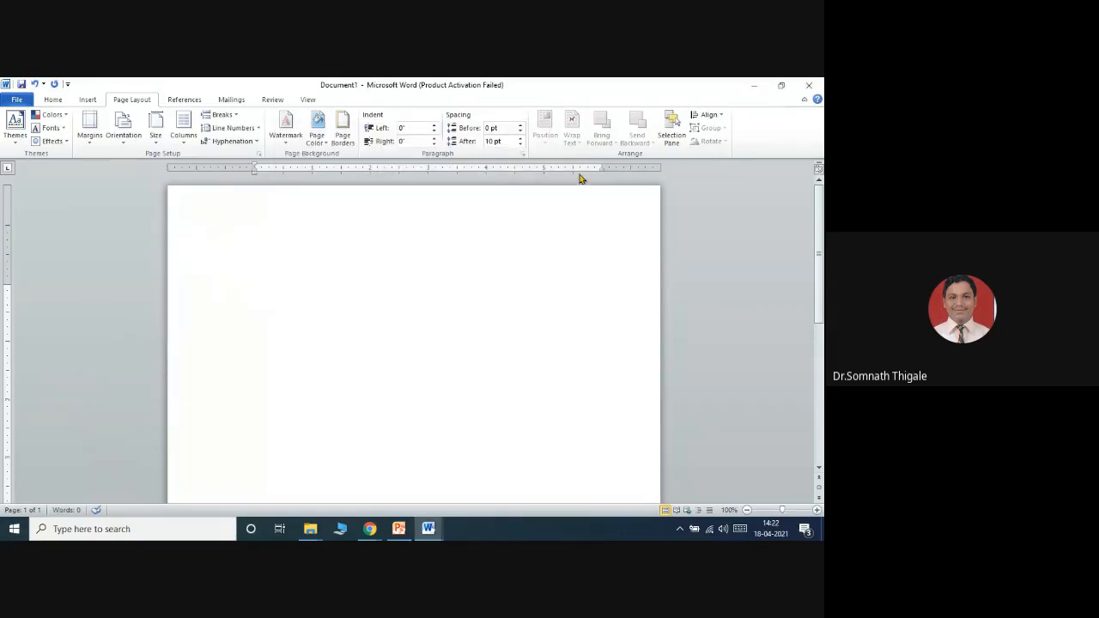
Drag the right margin inward on the ruler, leaving the margin presets unchanged
left_click_drag(600, 164, 578, 171)
left_click(89, 129)
left_click(372, 335)
left_click(52, 100)
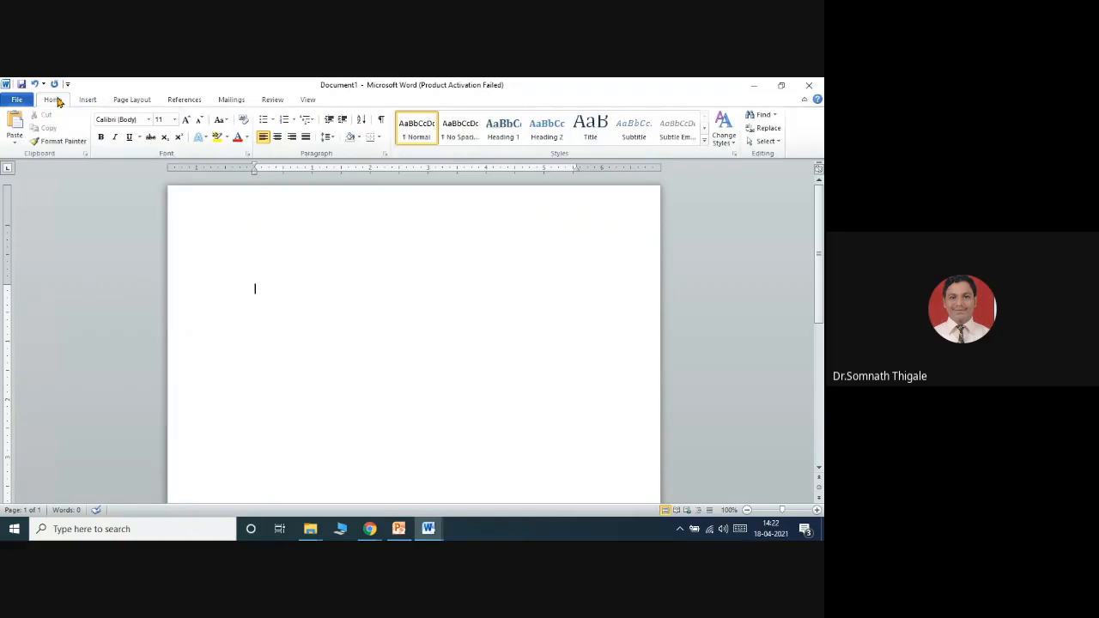
left_click(124, 101)
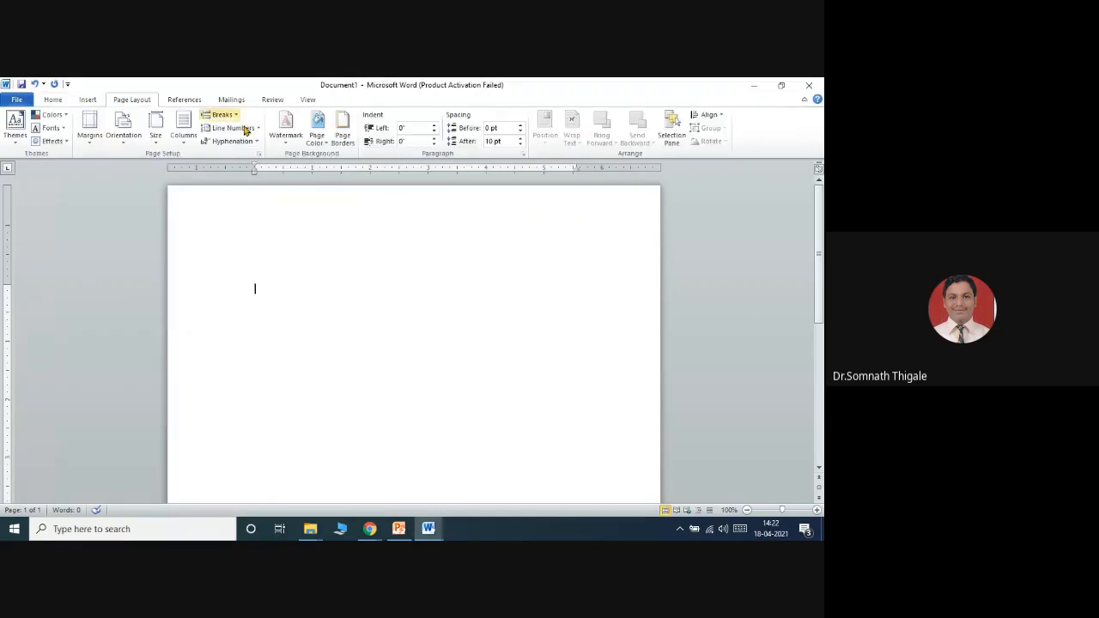
Insert the MBA banner picture from the Pictures folder into the page header
left_click(87, 100)
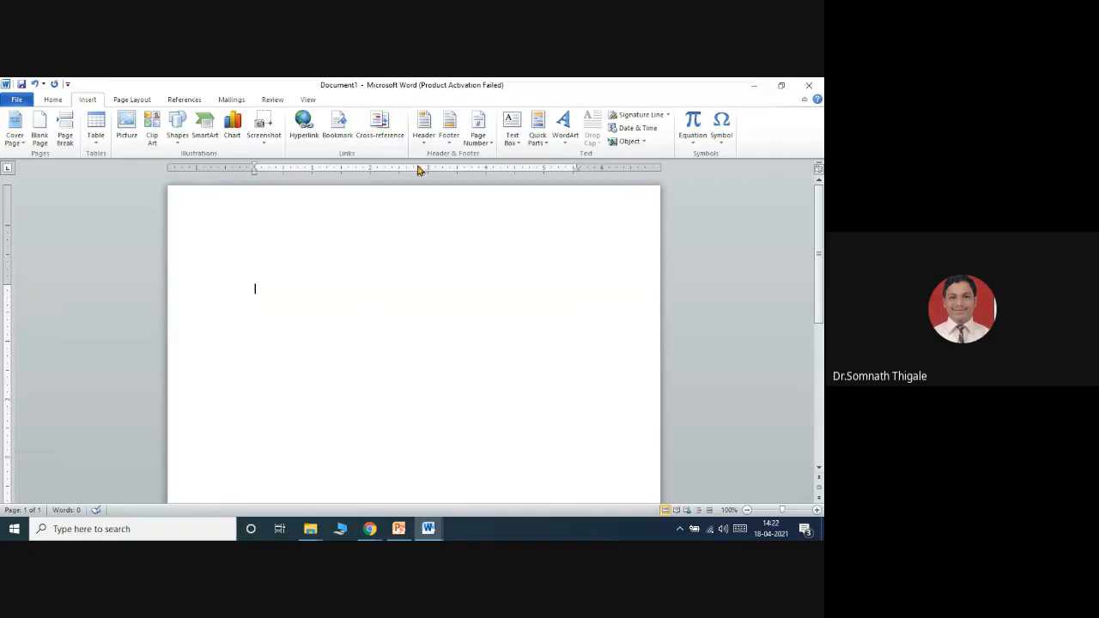
left_click(423, 127)
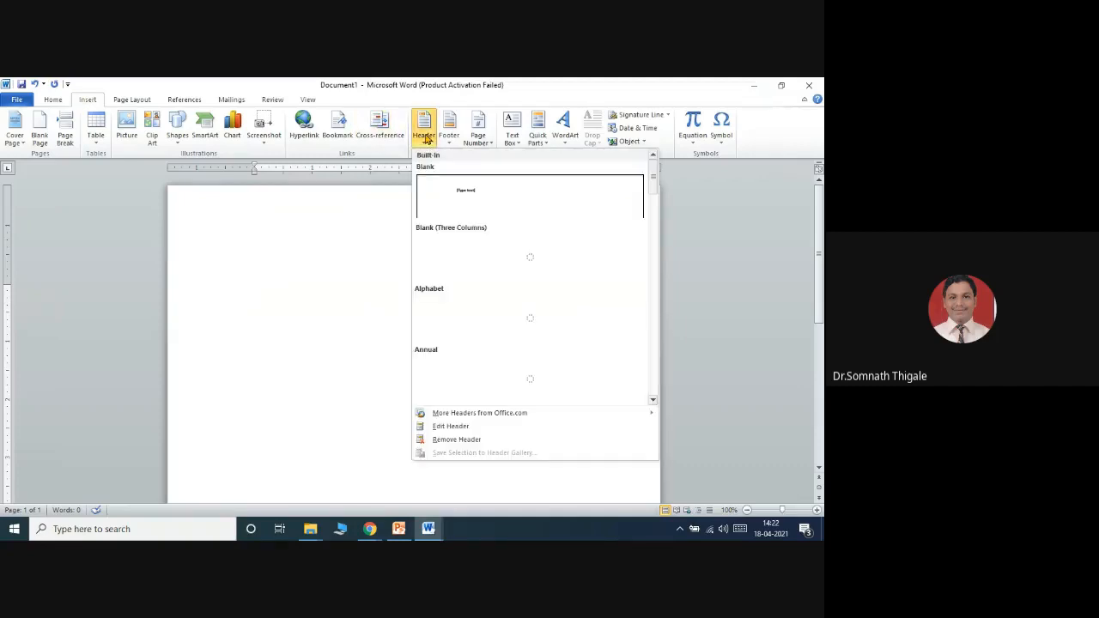
left_click(475, 426)
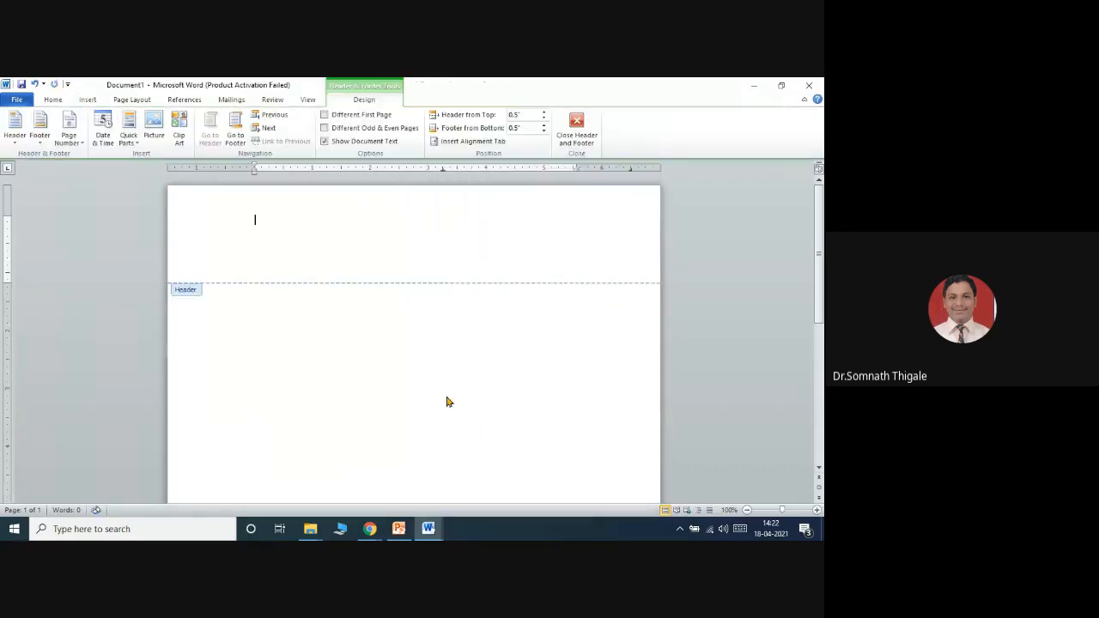
left_click(148, 137)
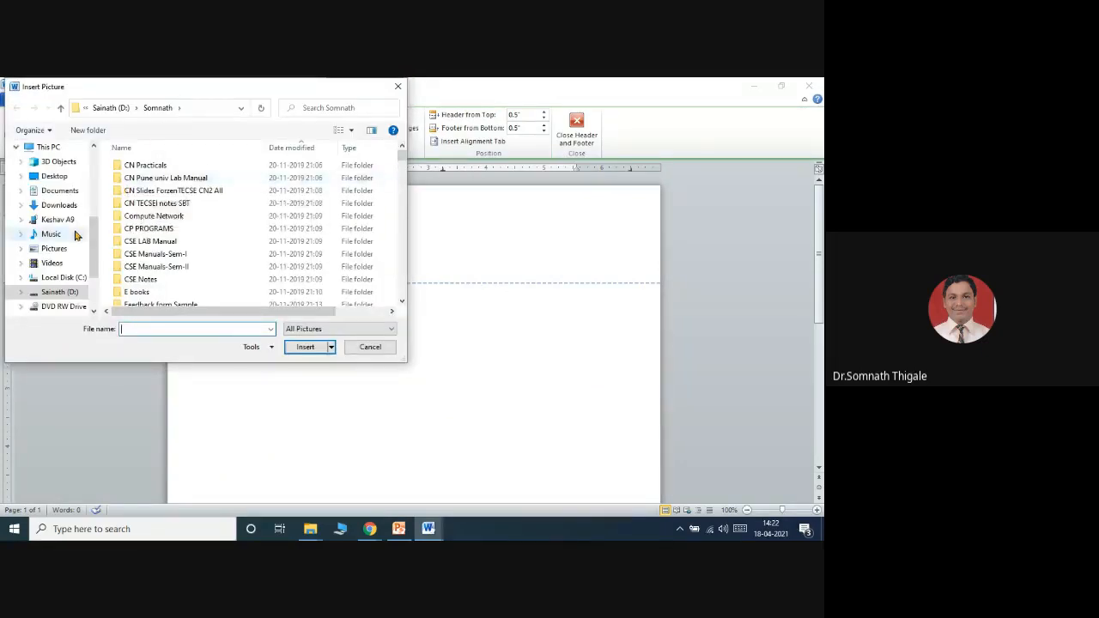
left_click(66, 251)
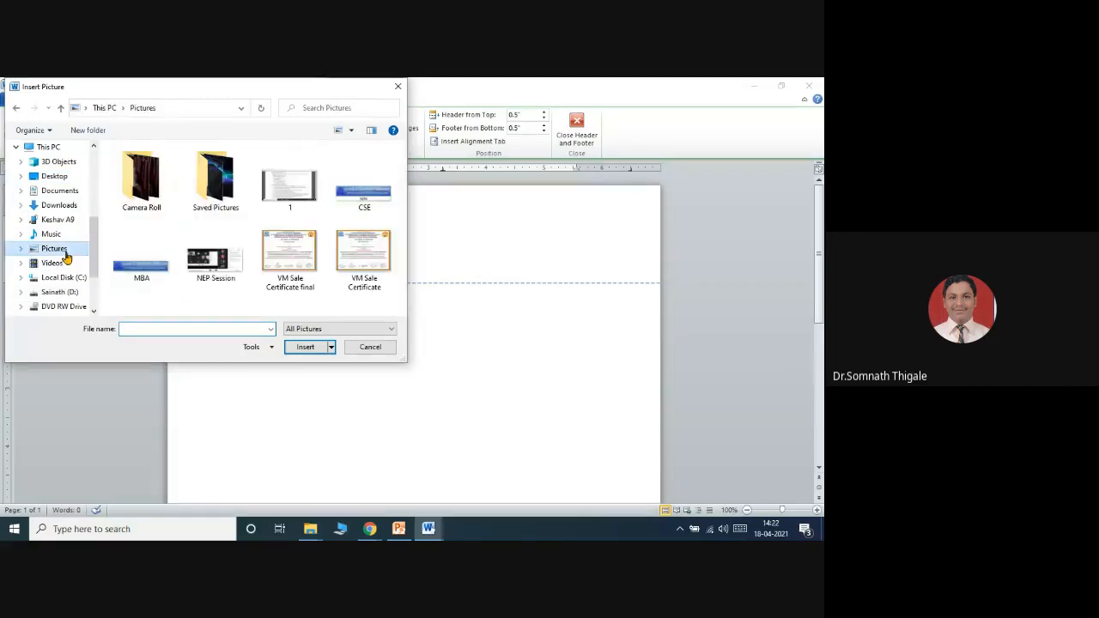
left_click(137, 257)
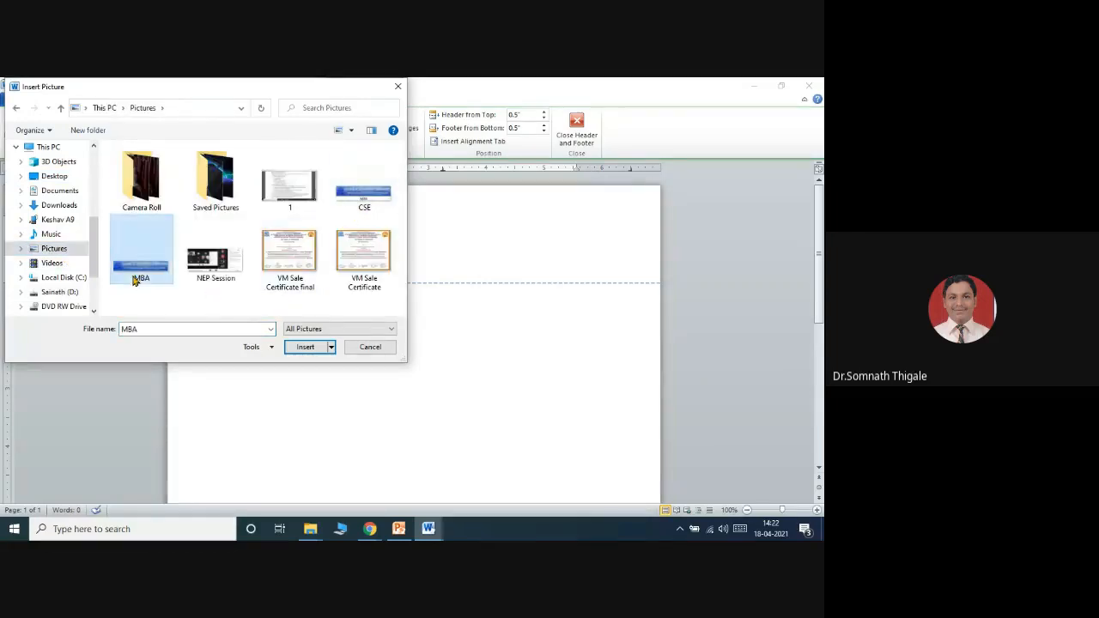
left_click(307, 347)
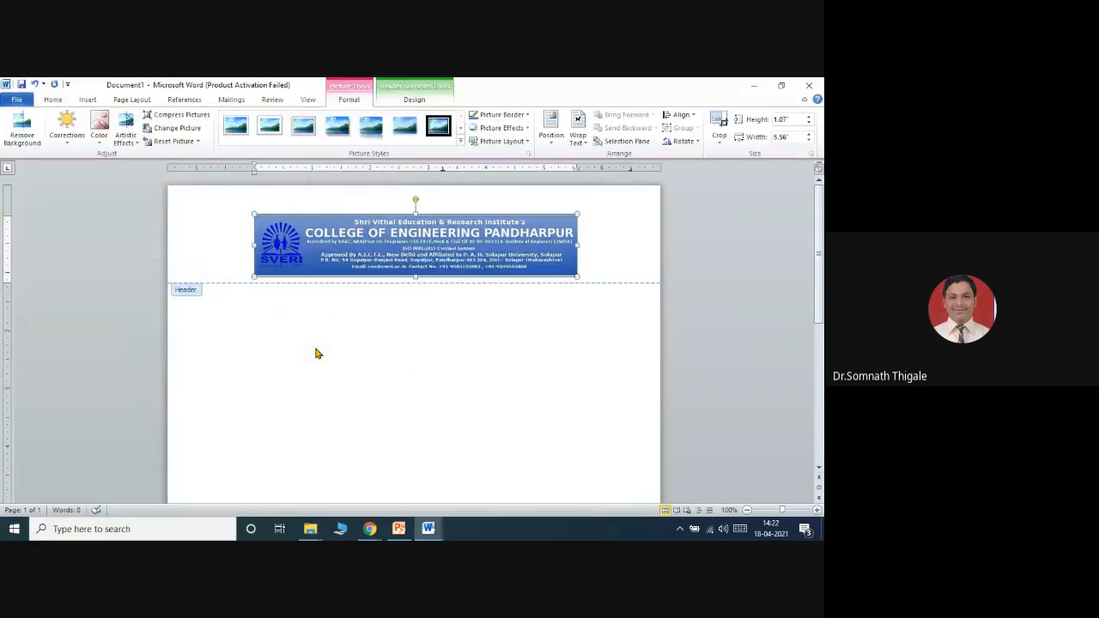
Widen the banner with its side handles and shift it left using the ruler's indent marker
left_click_drag(577, 247, 628, 247)
left_click_drag(253, 246, 182, 248)
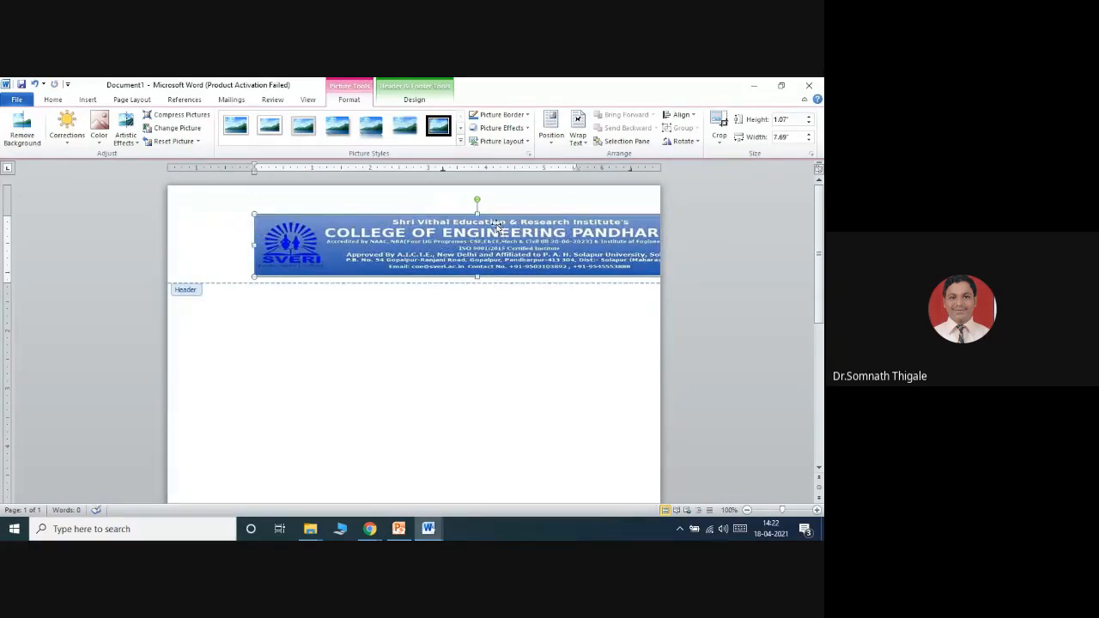
left_click(50, 101)
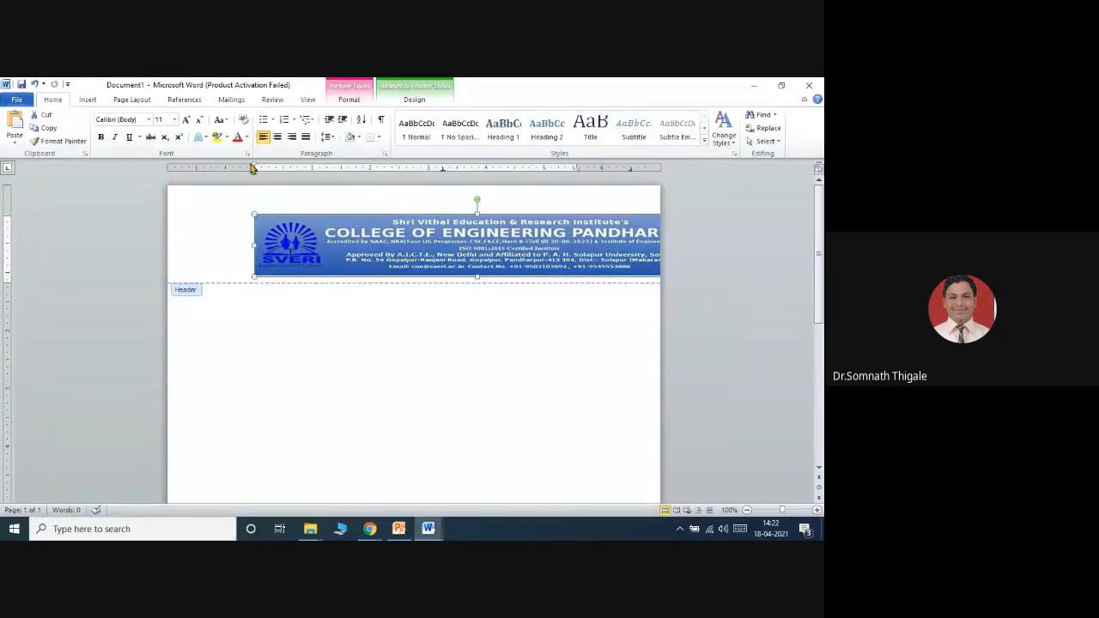
left_click_drag(255, 166, 239, 173)
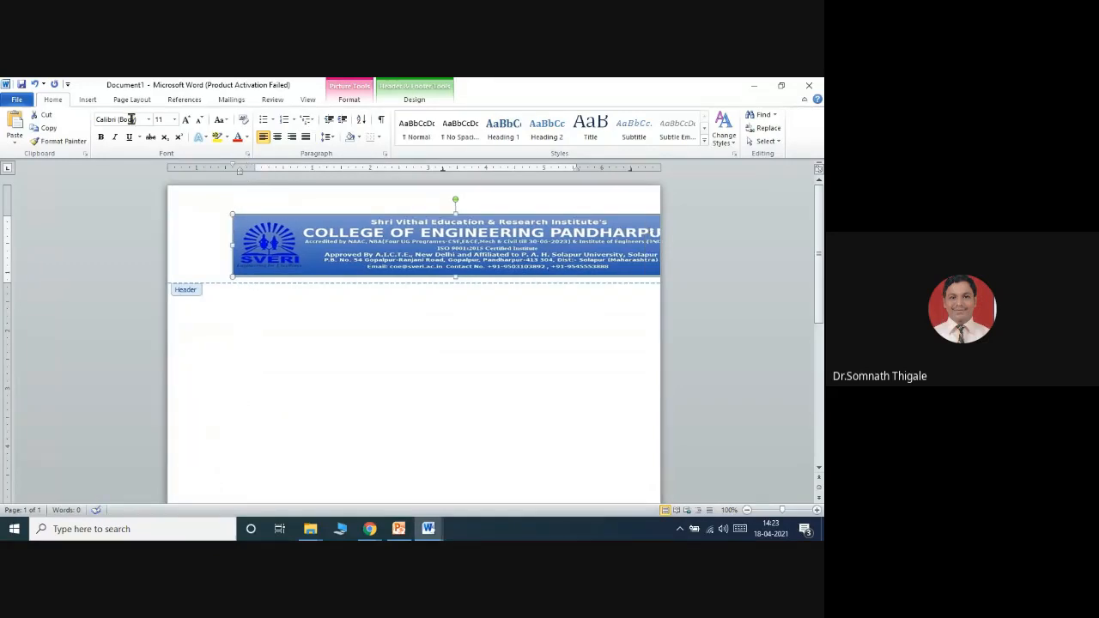
left_click(88, 100)
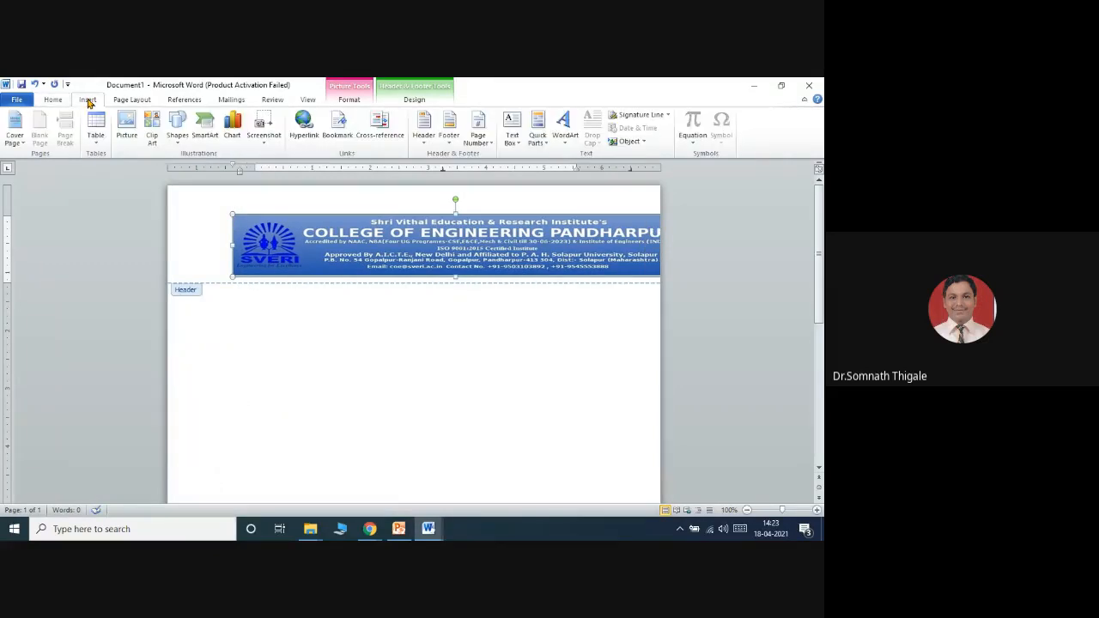
Set the left margin back to 1 inch through Custom Margins
left_click(130, 99)
left_click(89, 138)
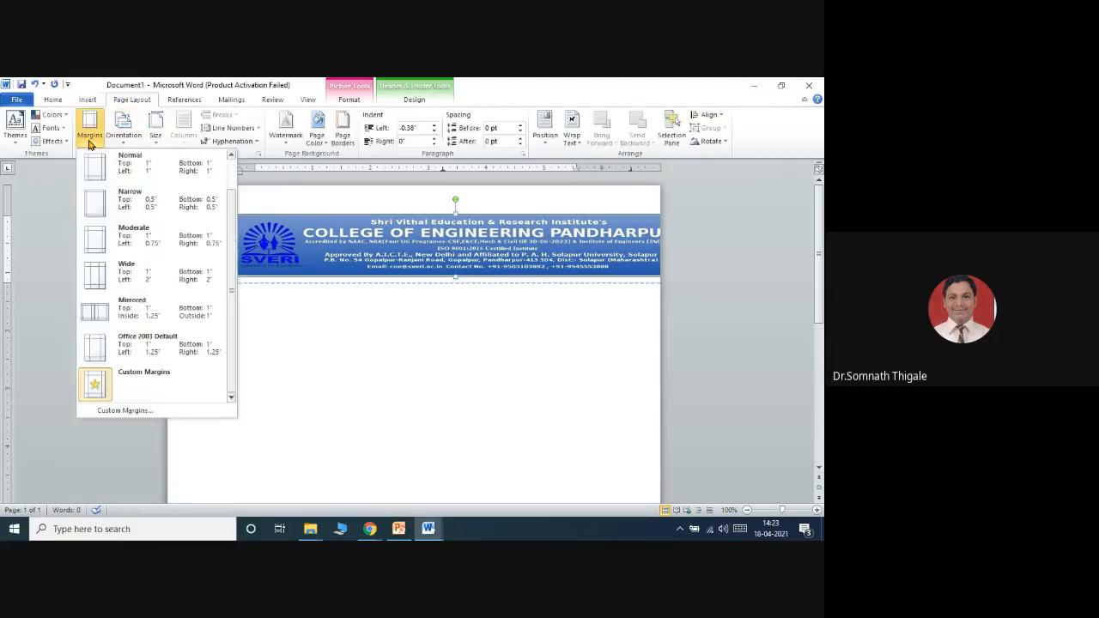
left_click(138, 411)
left_click_drag(364, 196, 325, 196)
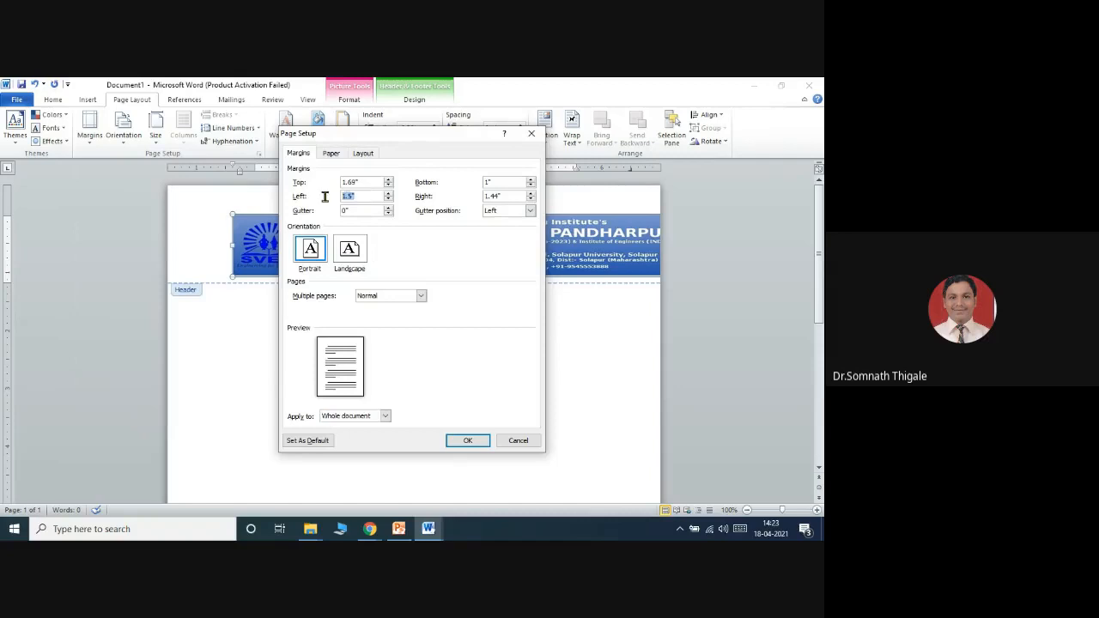
type("1")
left_click(474, 443)
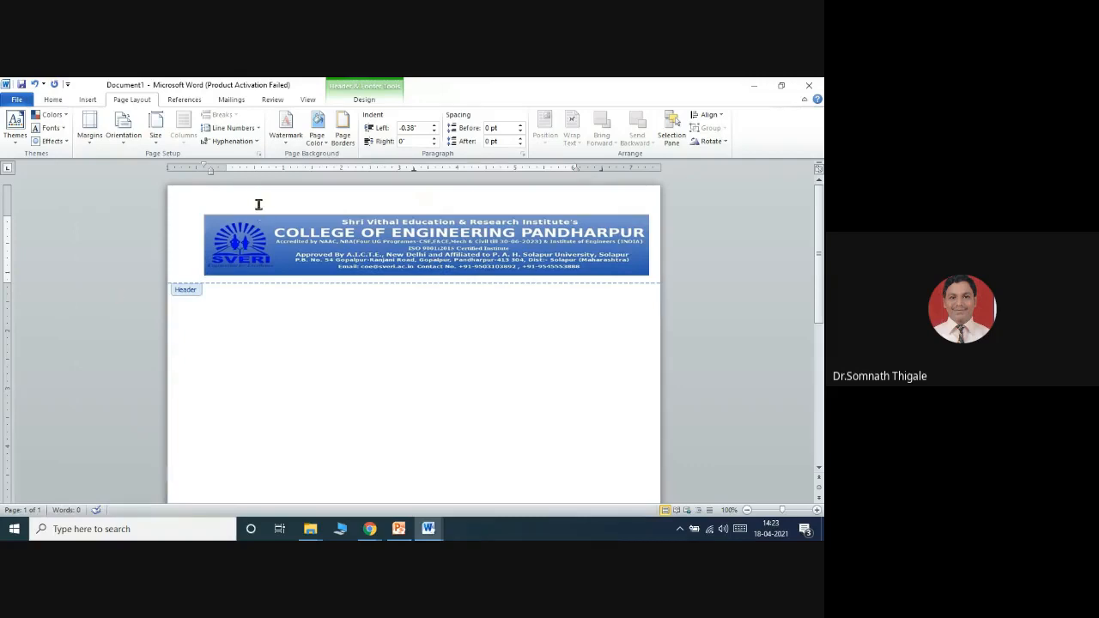
Raise the banner and the header's bottom boundary on the vertical ruler, then begin saving
left_click_drag(7, 212, 7, 191)
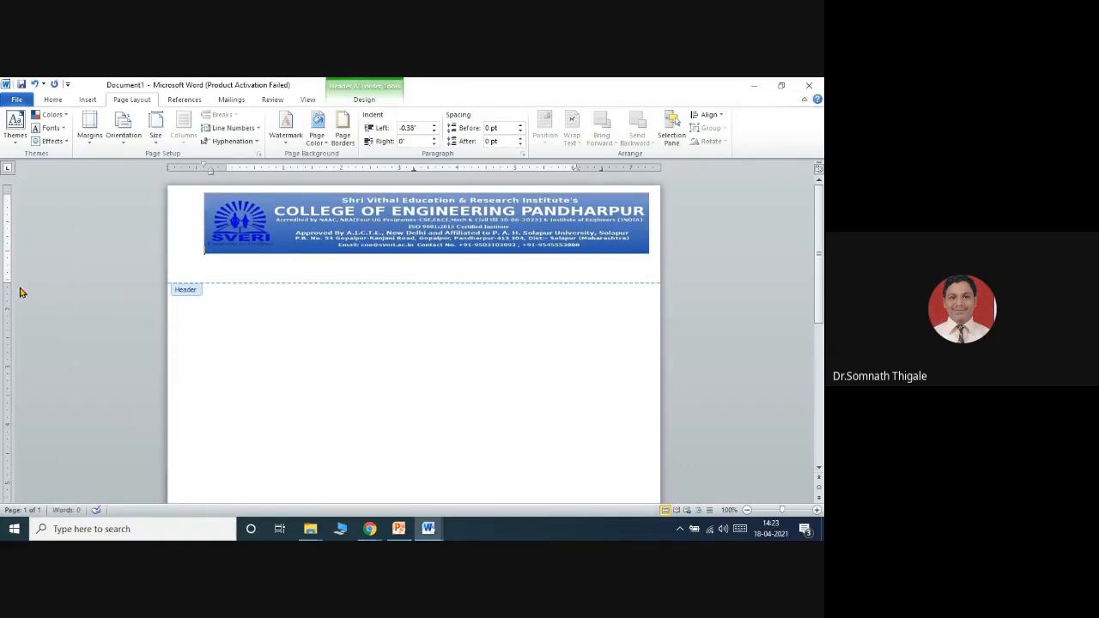
left_click_drag(10, 284, 12, 258)
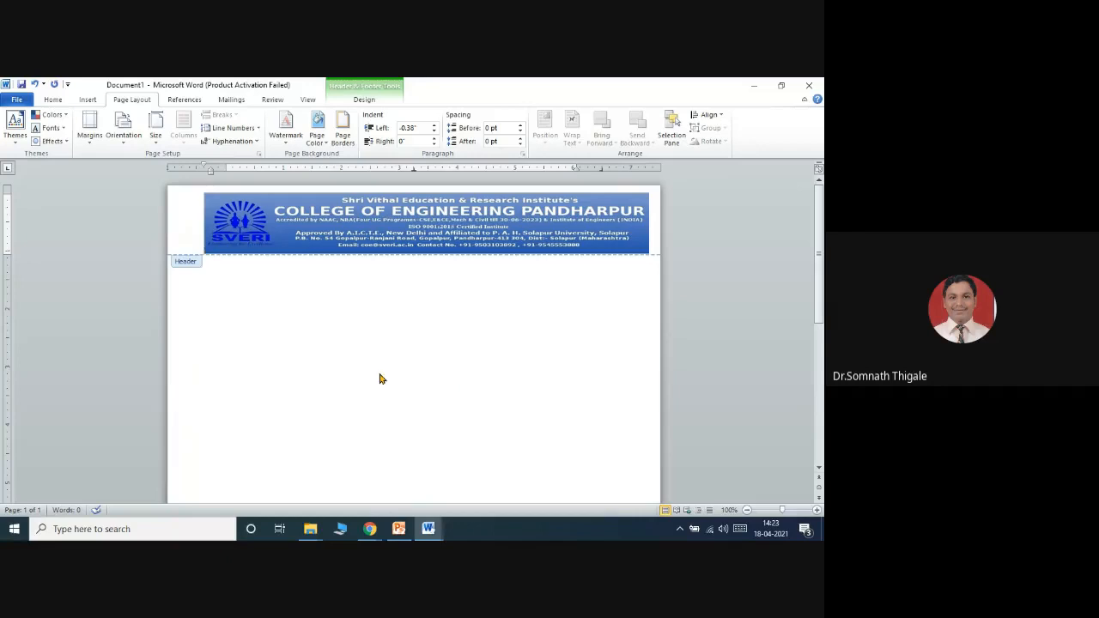
left_click(22, 85)
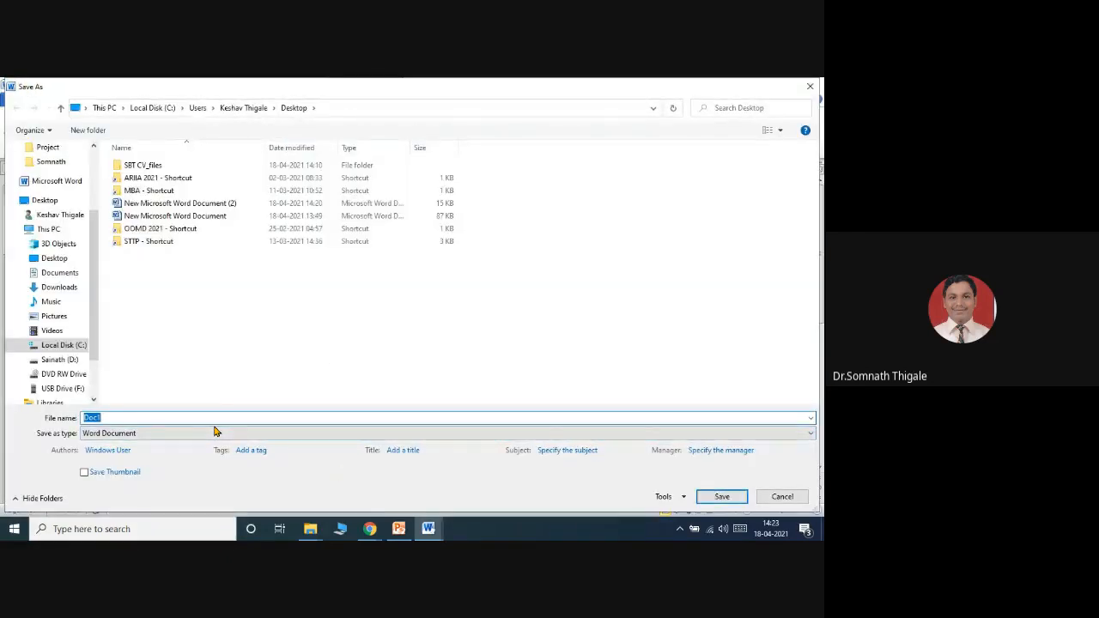
Save the document as 'Letterhead' in Word 97-2003 Document format
type("Letterhead")
left_click(281, 434)
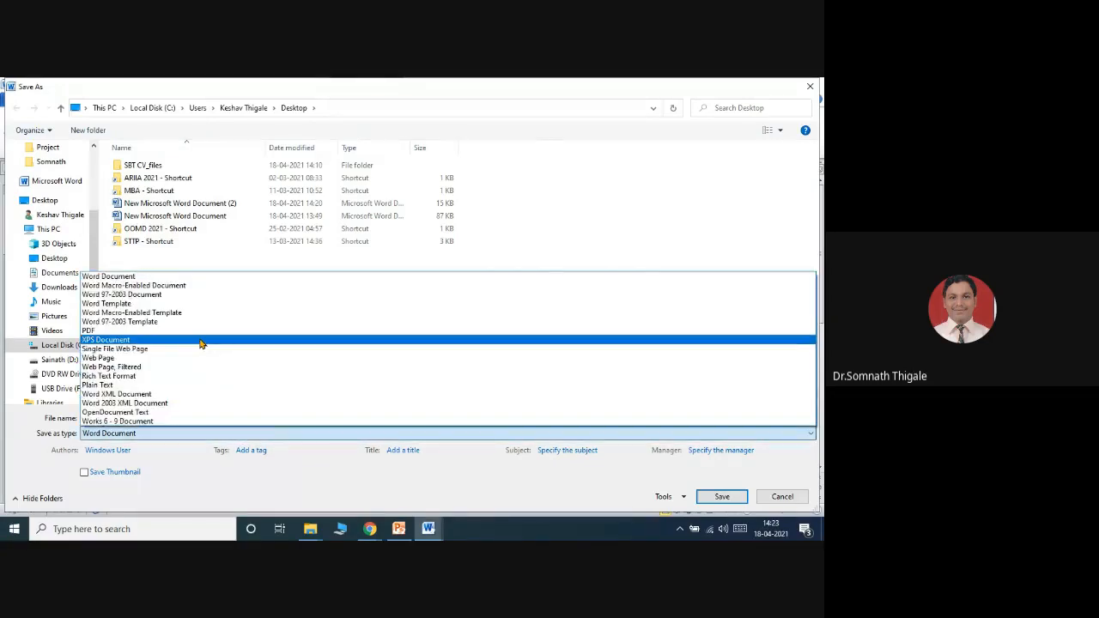
left_click(200, 294)
left_click(722, 496)
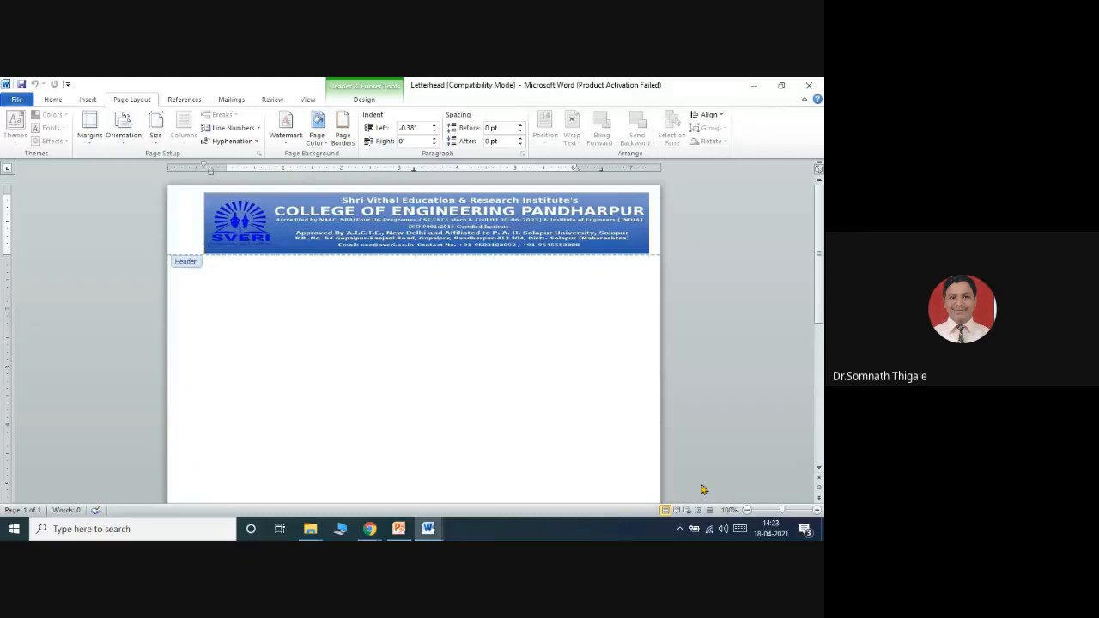
In the body, remove stray test text and type 'Ref:' followed by a tabbed 'Date:'
double_click(404, 394)
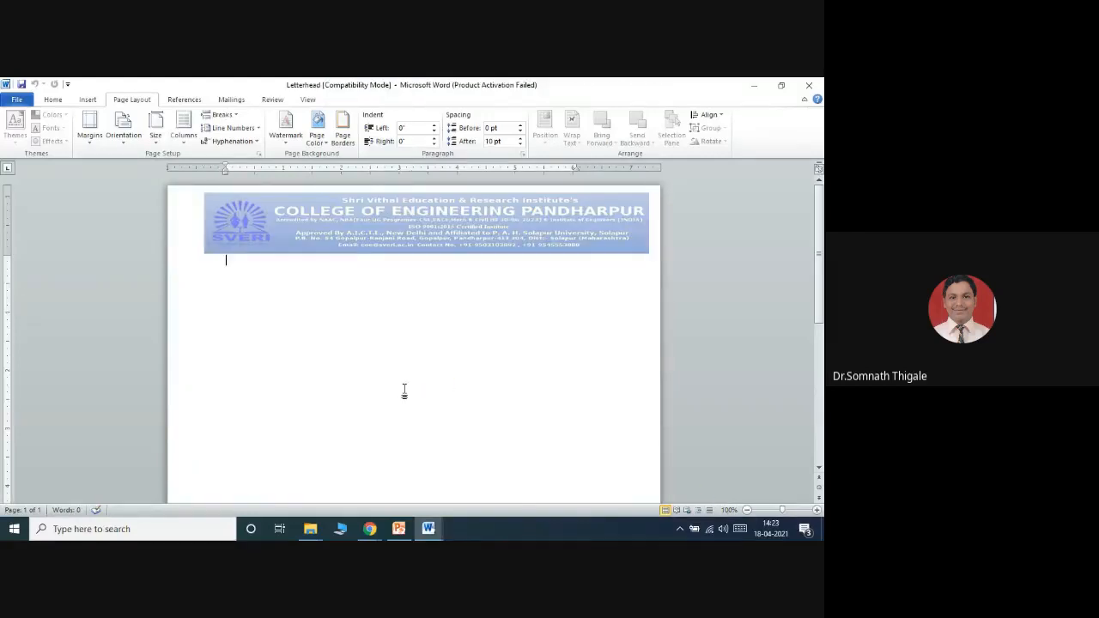
scroll(404, 397, "down", 2)
scroll(404, 402, "up", 2)
type("asdljahalckjb liuh n")
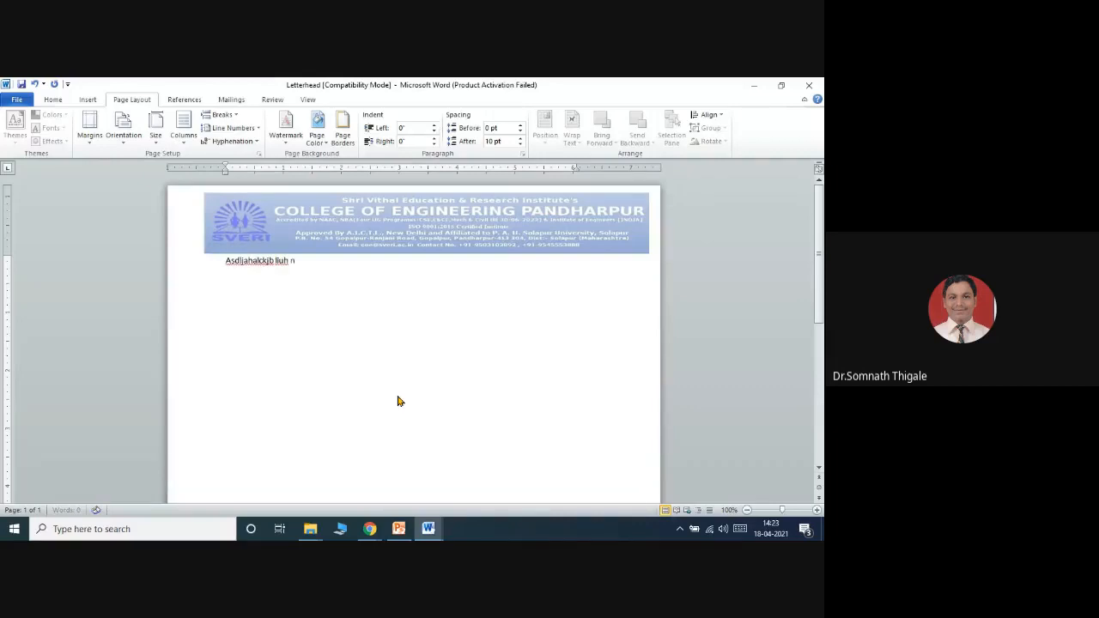
key("BackSpace")
key("BackSpace")
key("BackSpace")
key("BackSpace")
key("BackSpace")
key("BackSpace")
key("BackSpace")
key("BackSpace")
key("BackSpace")
key("BackSpace")
key("BackSpace")
key("BackSpace")
key("BackSpace")
key("BackSpace")
key("BackSpace")
key("BackSpace")
key("BackSpace")
key("BackSpace")
key("BackSpace")
key("BackSpace")
key("Return")
key("Return")
type("Ref:")
key("Tab")
key("Tab")
key("Tab")
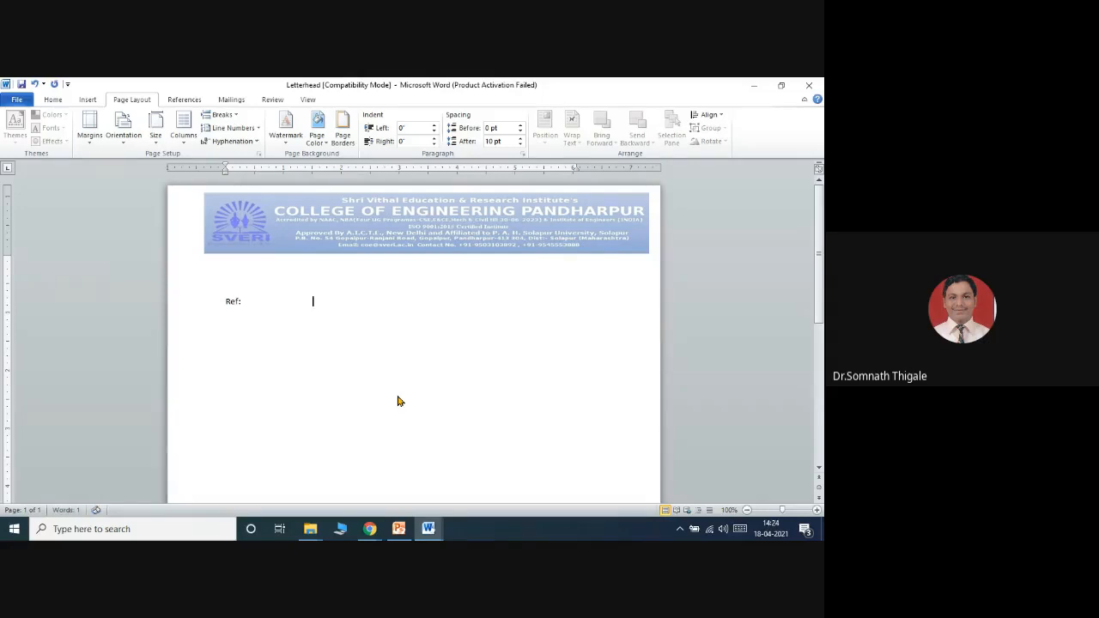
type("Date:")
Try right, then left alignment on the Ref:/Date: line, and tab Date: further right
left_click(51, 102)
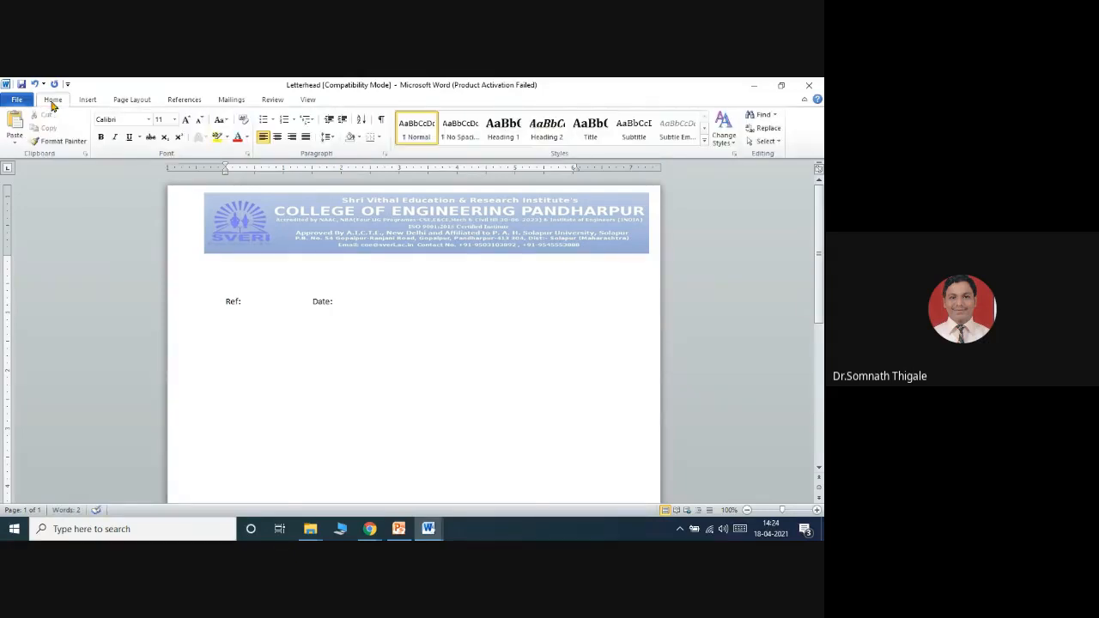
left_click_drag(333, 302, 307, 304)
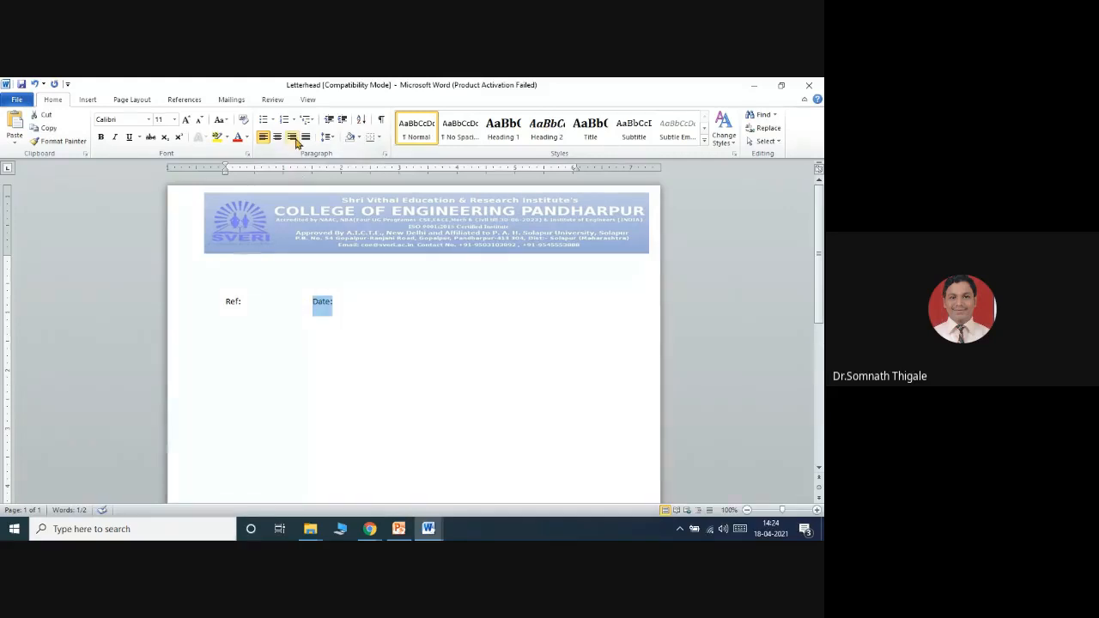
left_click(292, 138)
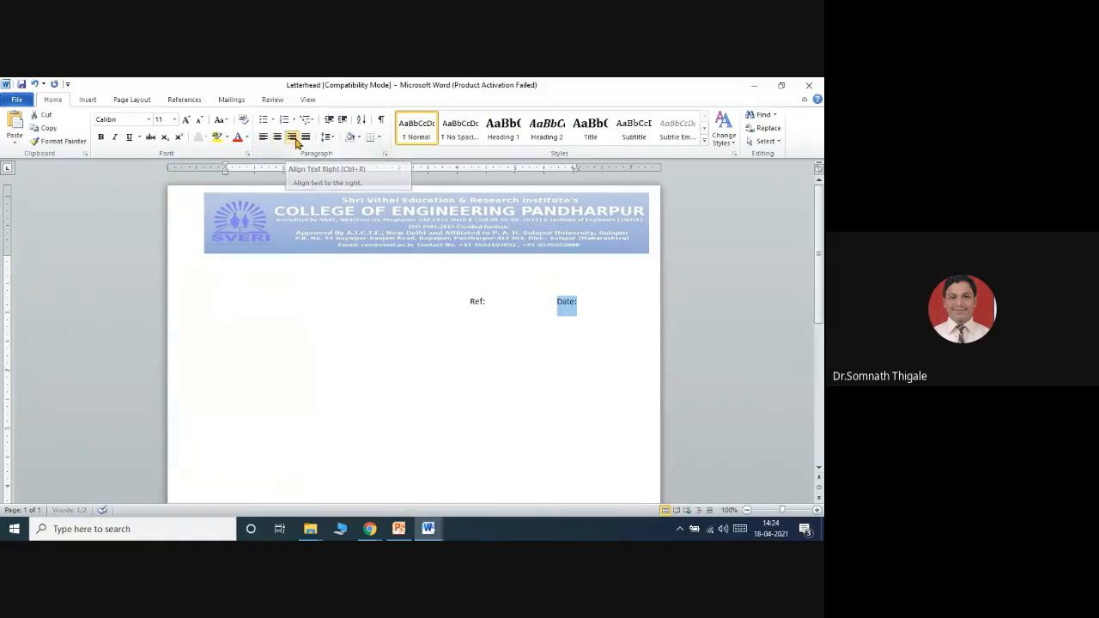
left_click(489, 301)
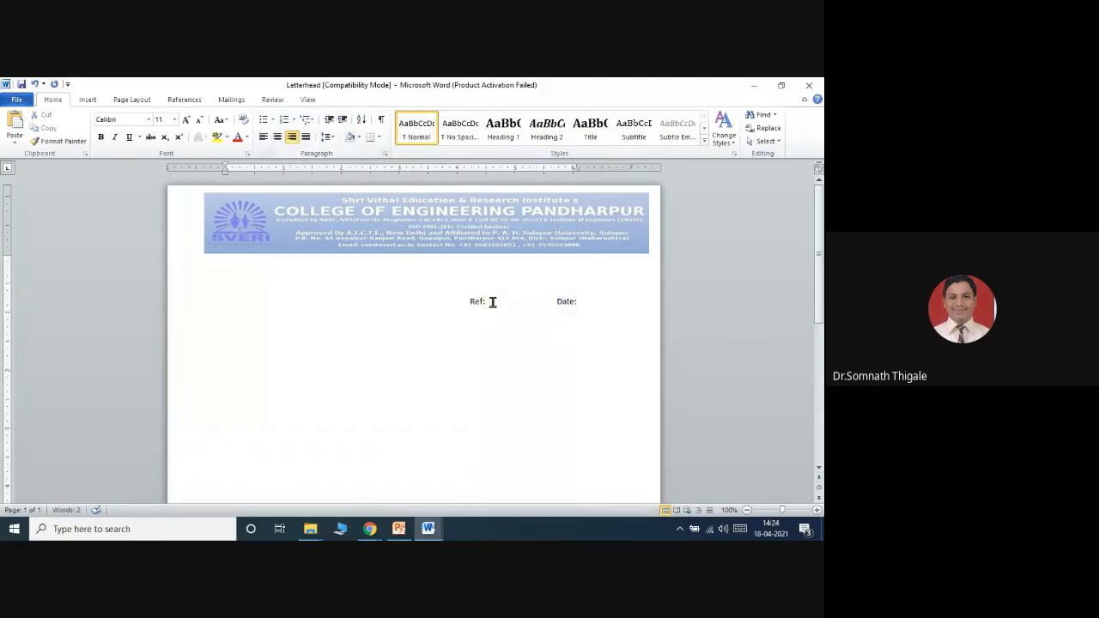
left_click_drag(496, 304, 468, 306)
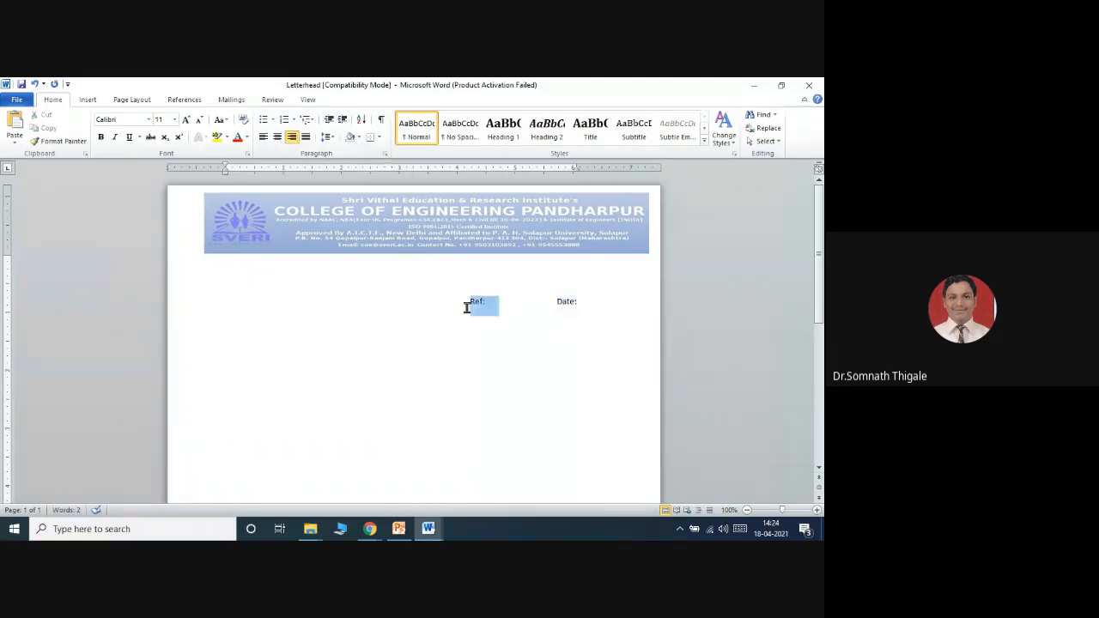
left_click(262, 138)
left_click(272, 308)
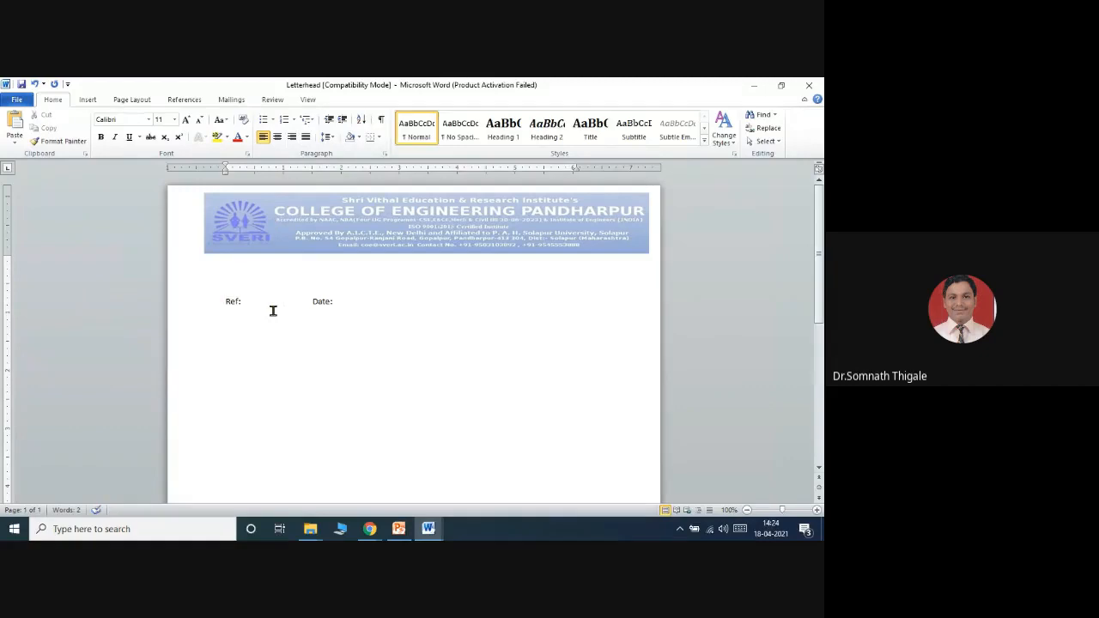
key("Tab")
key("Tab")
key("Tab")
key("Tab")
key("Tab")
key("Tab")
key("Tab")
key("Tab")
left_click(625, 306)
key("Return")
Save the Letterhead changes and switch to the Module 3 PowerPoint presentation
scroll(309, 444, "down", 5)
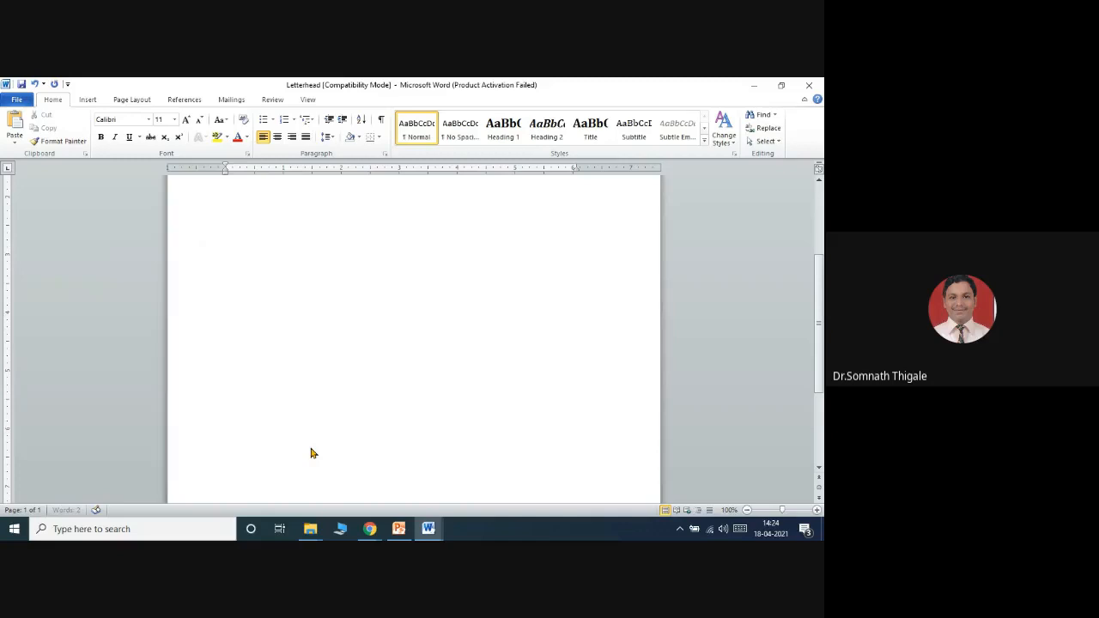
scroll(387, 446, "up", 5)
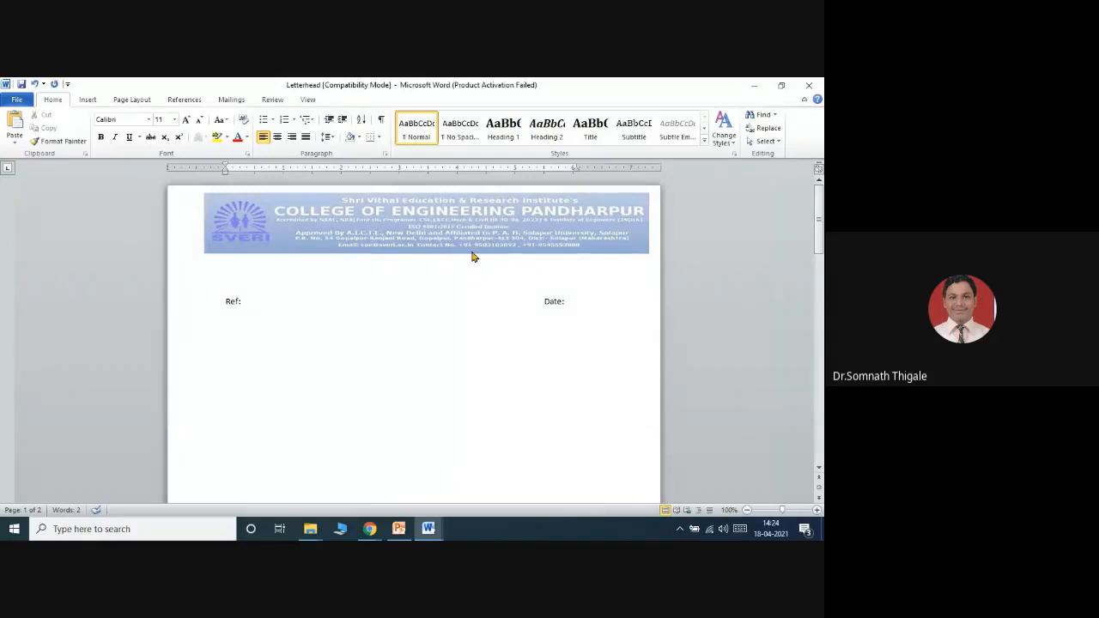
left_click(22, 84)
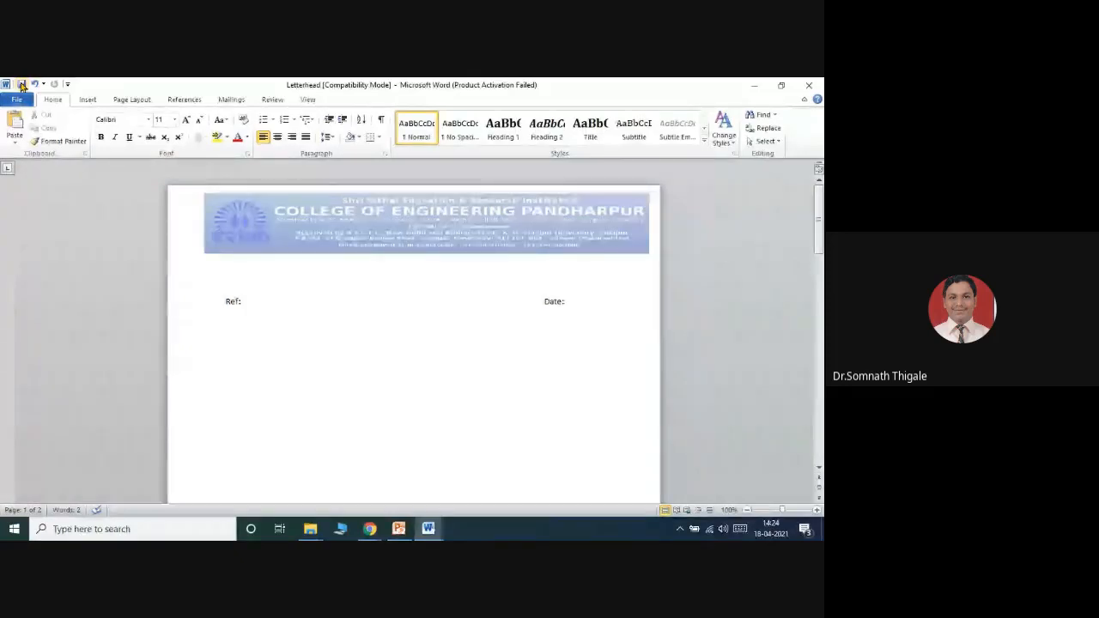
left_click(399, 529)
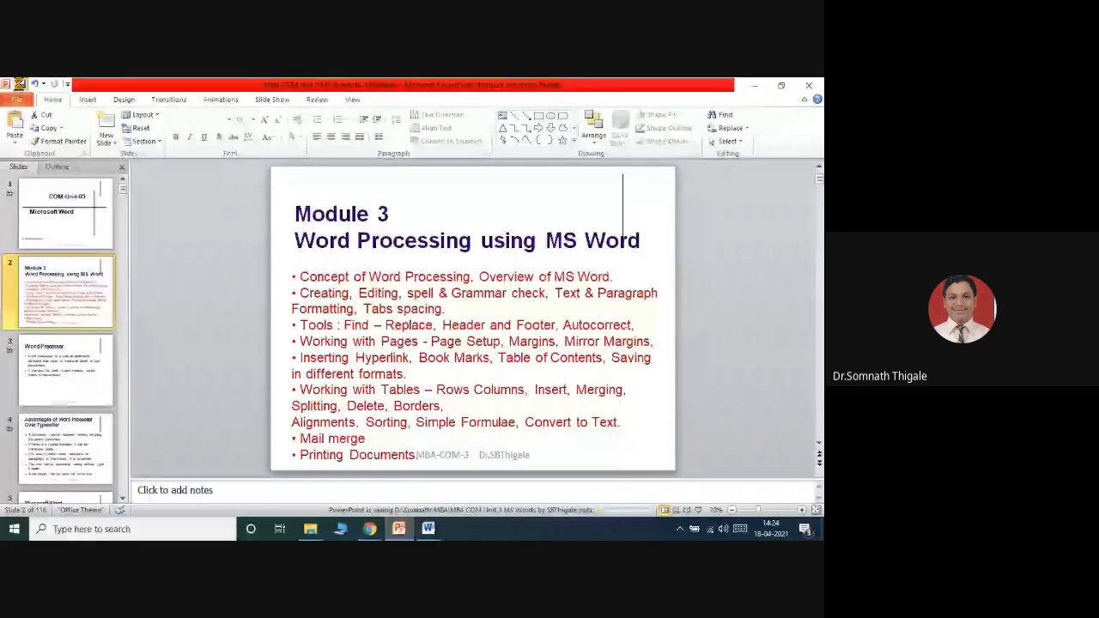